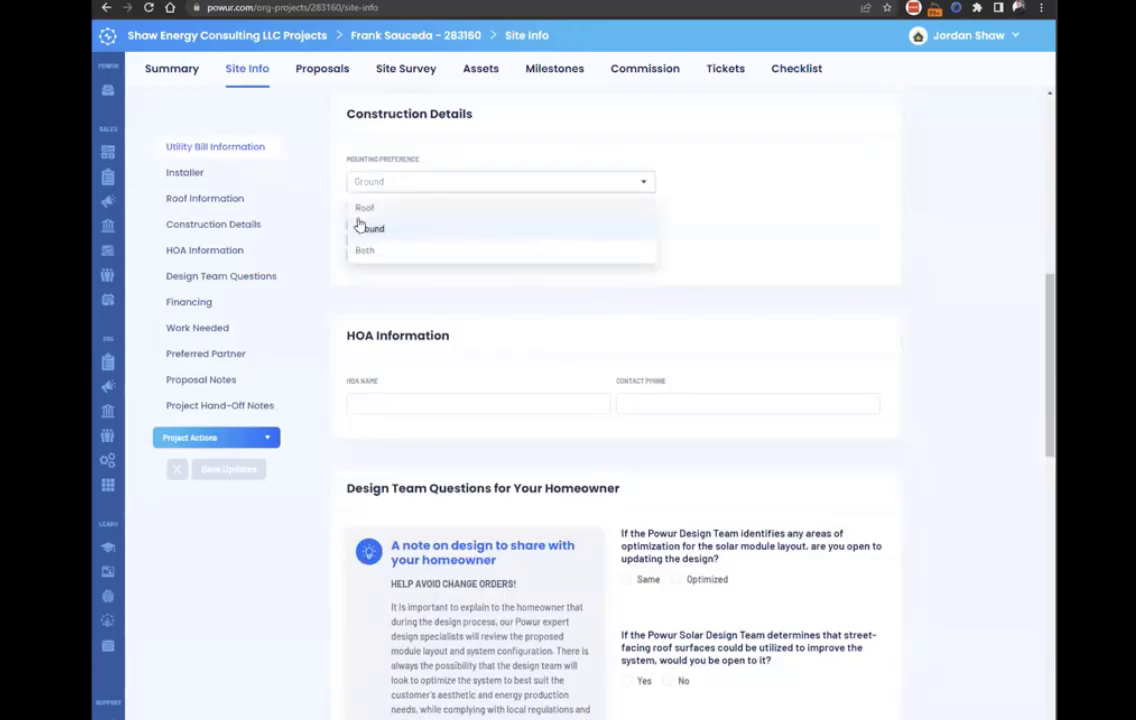
Set the project's mounting preference to Roof and save the site info updates
left_click(378, 211)
scroll(760, 320, "down", 3)
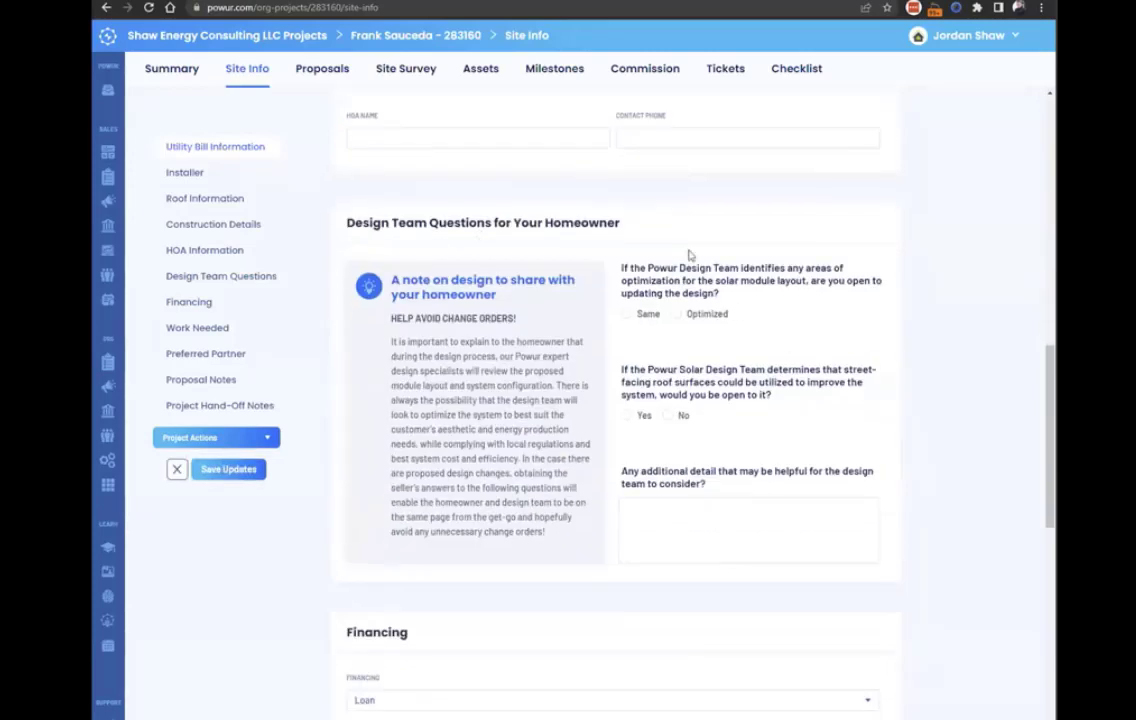
scroll(680, 292, "down", 2)
left_click(229, 468)
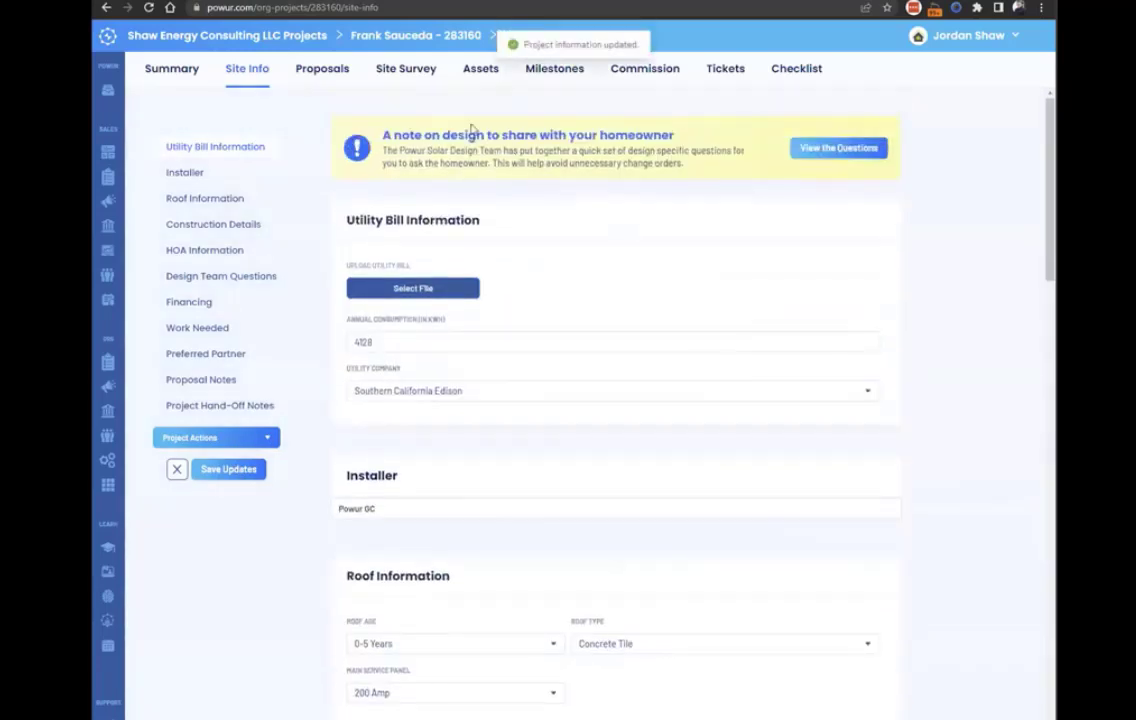
Open the project's proposals and review the available project actions
left_click(328, 78)
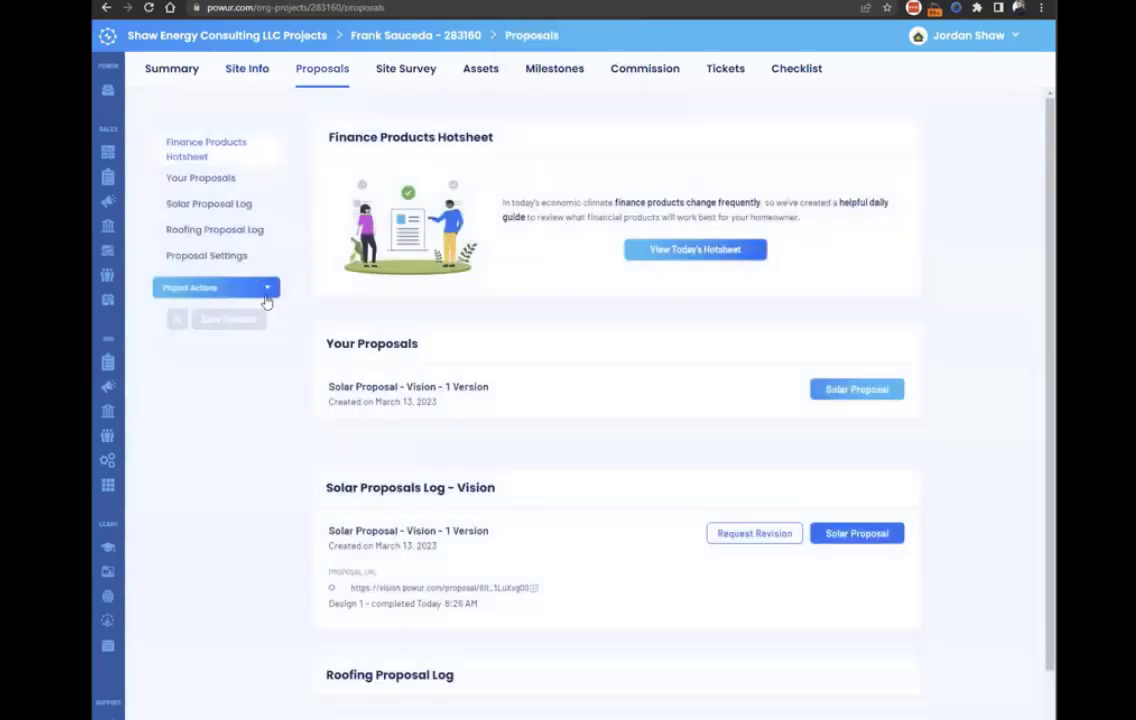
left_click(262, 289)
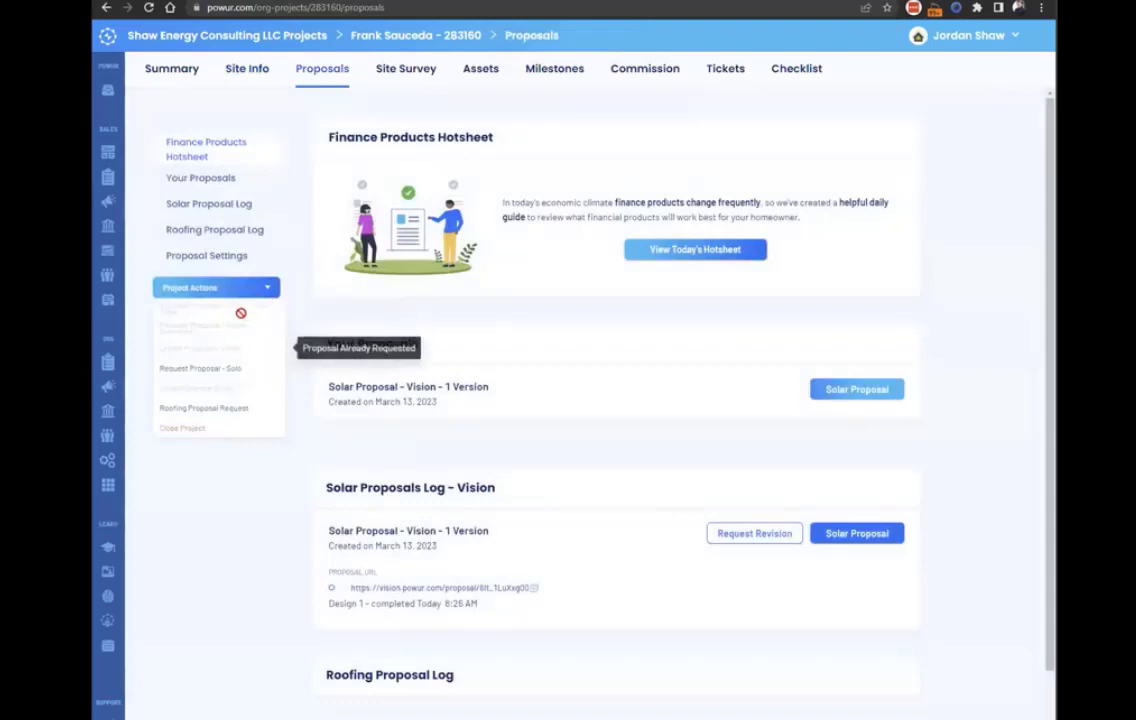
left_click(558, 370)
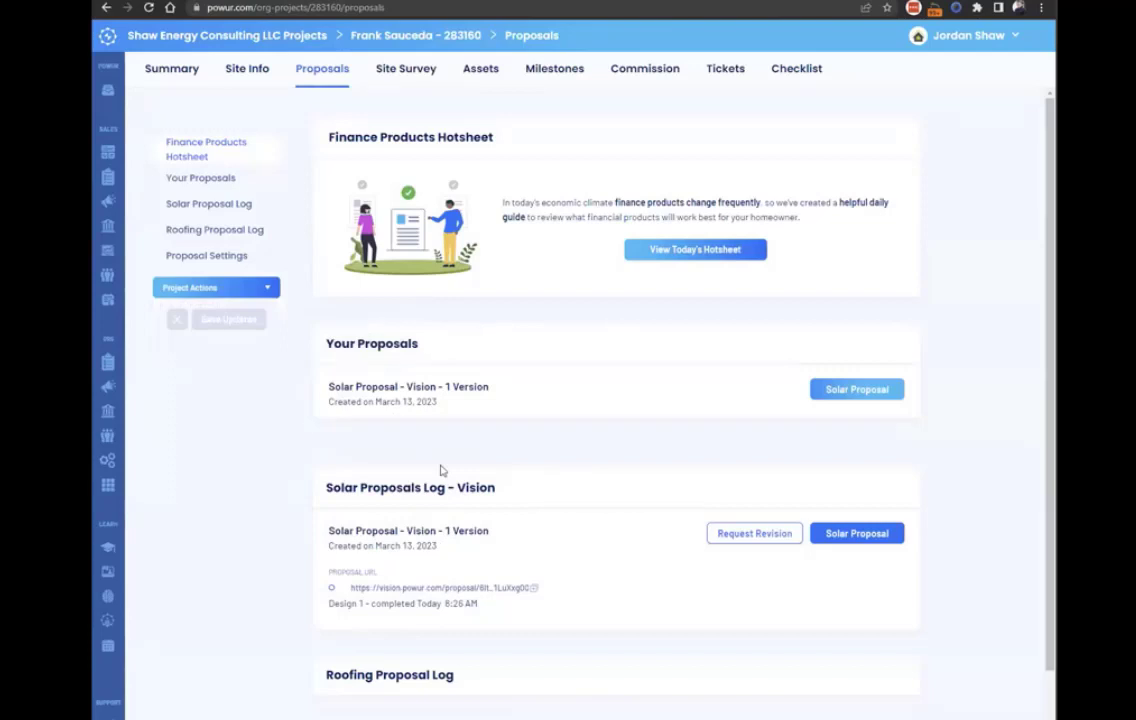
left_click(246, 290)
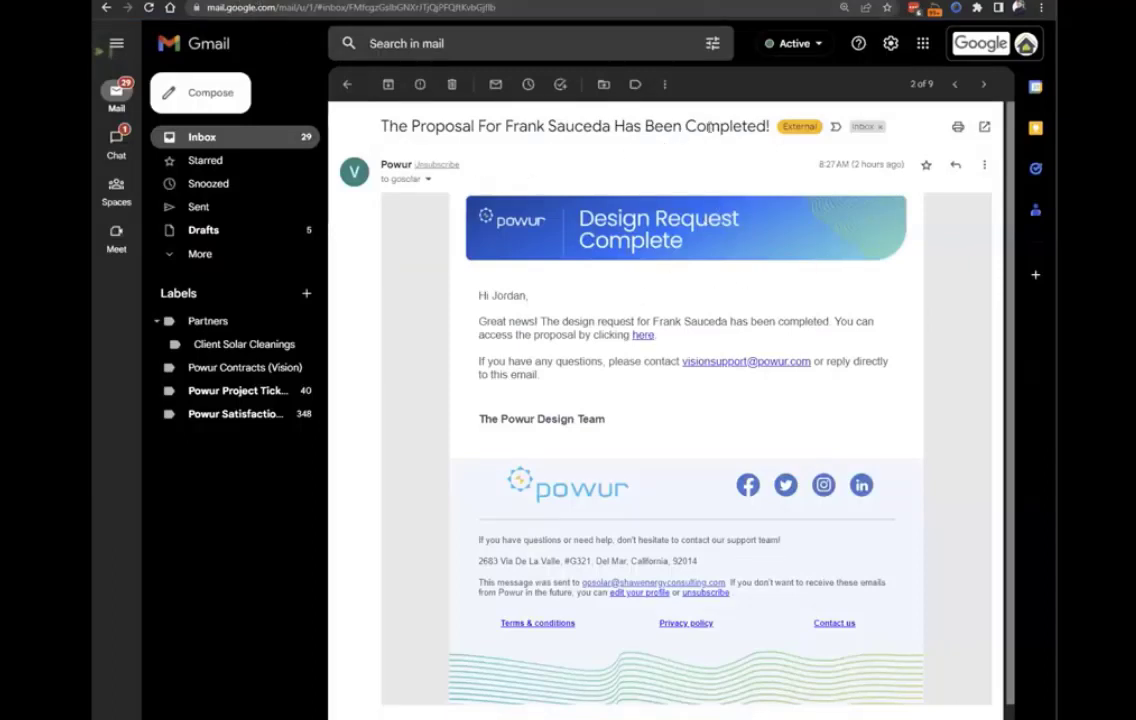
Read the proposal completion email in Gmail and find the Vision solar proposals log in the Powur project
left_click_drag(748, 127, 518, 127)
left_click(565, 144)
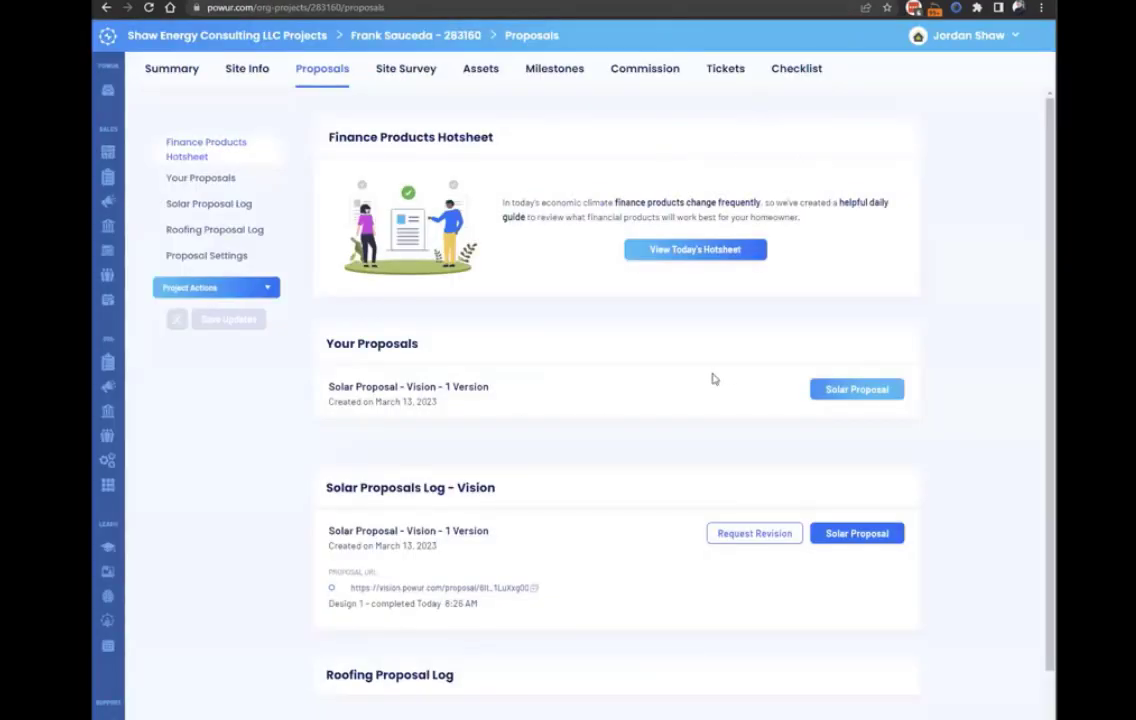
scroll(713, 378, "down", 1)
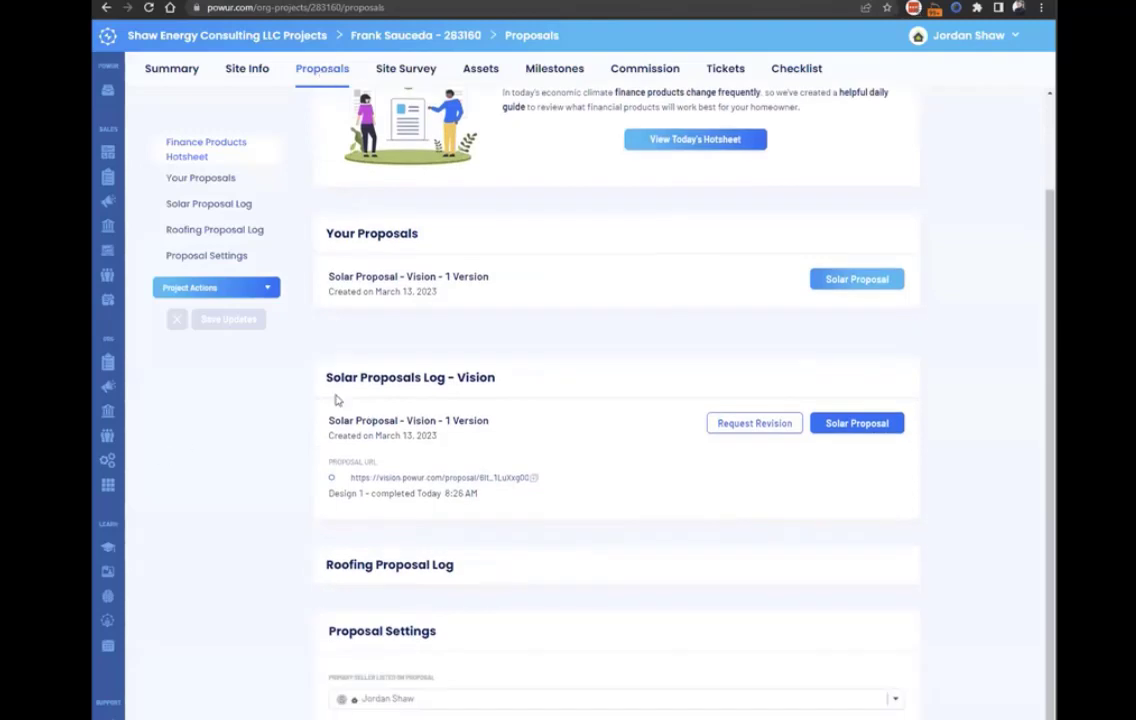
left_click_drag(538, 373, 322, 380)
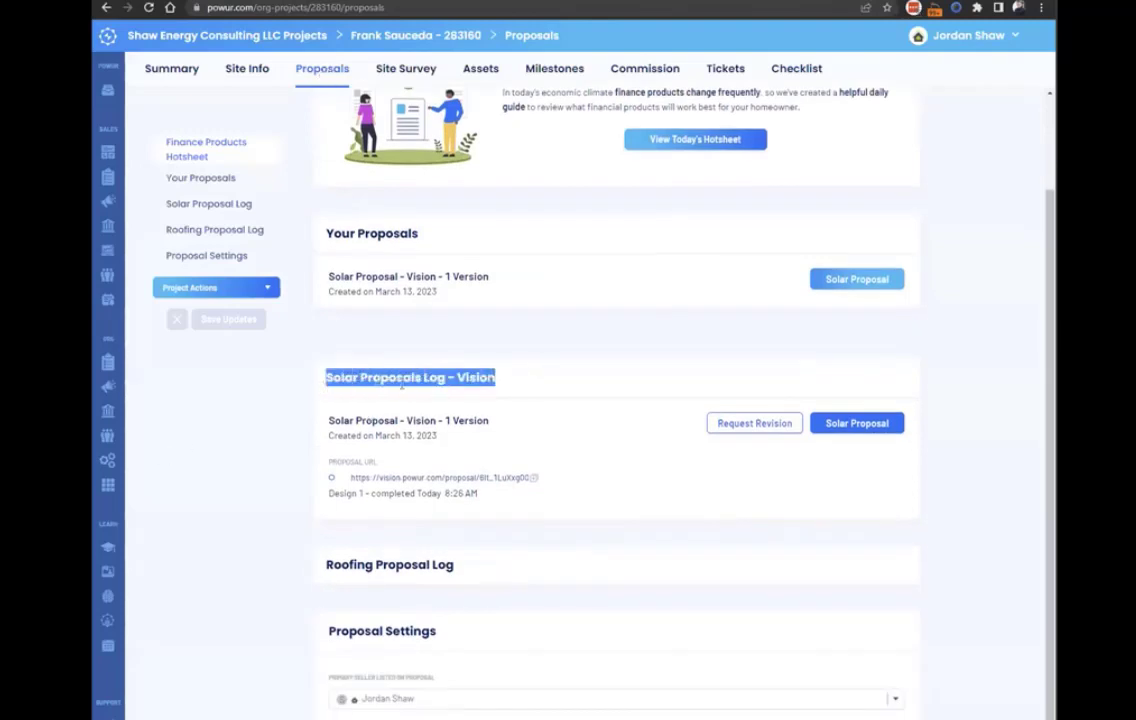
left_click(401, 385)
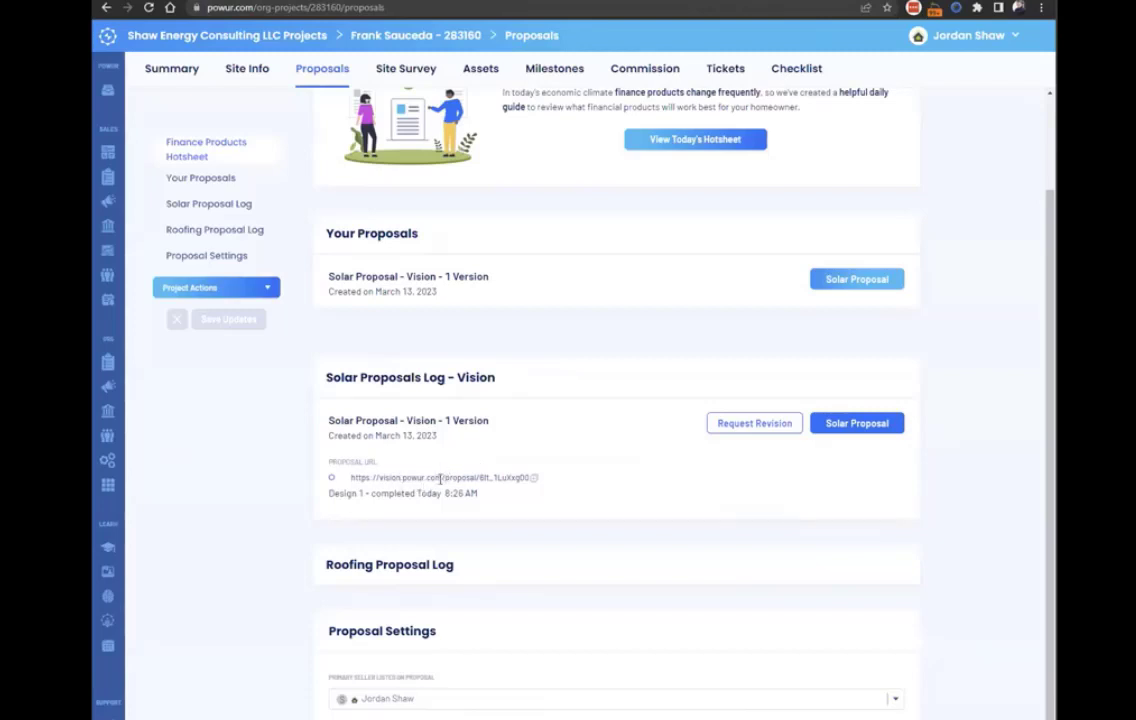
Open the Vision solar proposal and review its cover and the Why Powur section
left_click(855, 428)
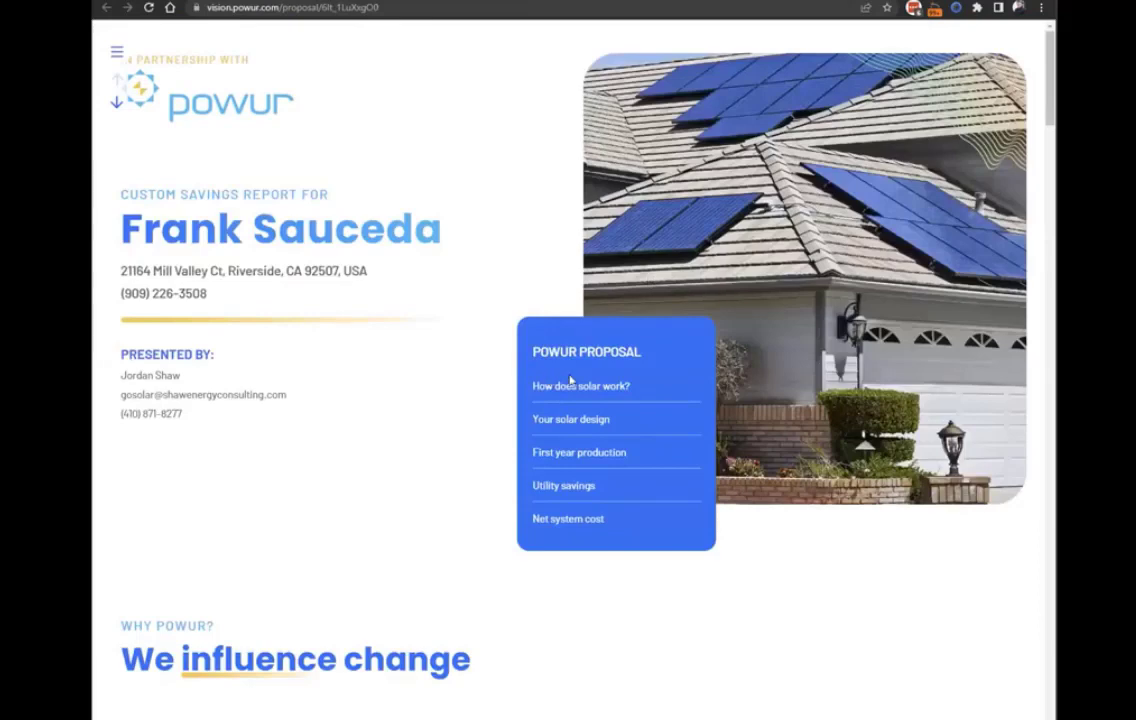
scroll(545, 347, "down", 3)
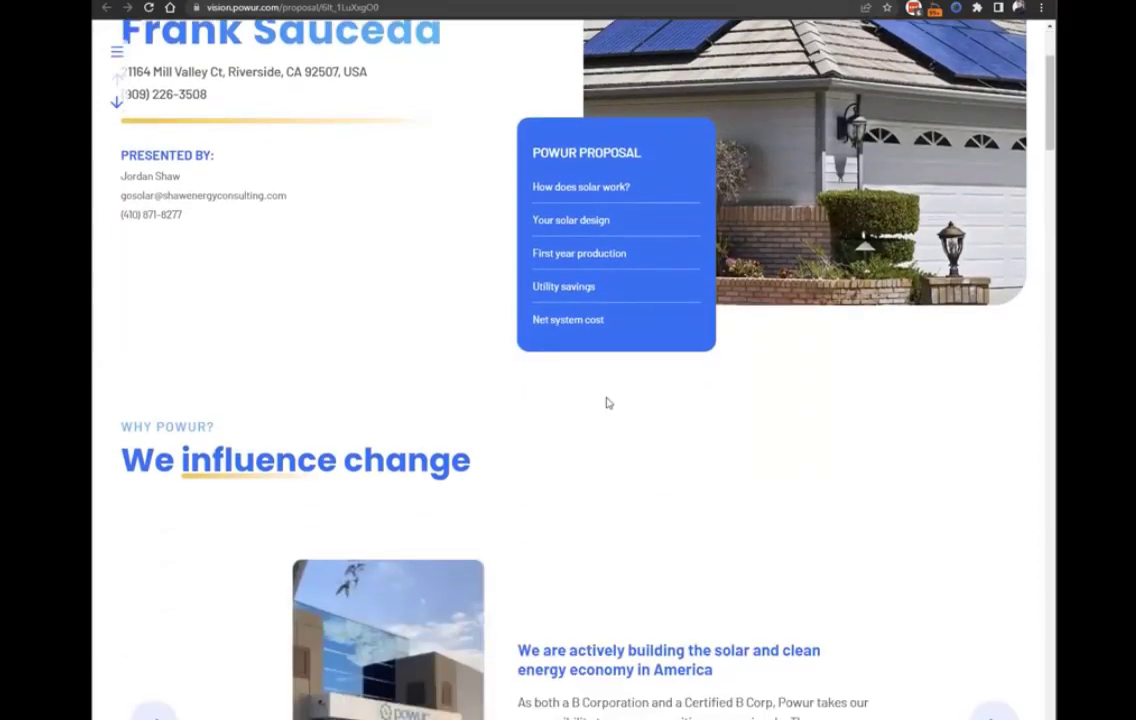
scroll(606, 401, "down", 2)
scroll(620, 410, "up", 4)
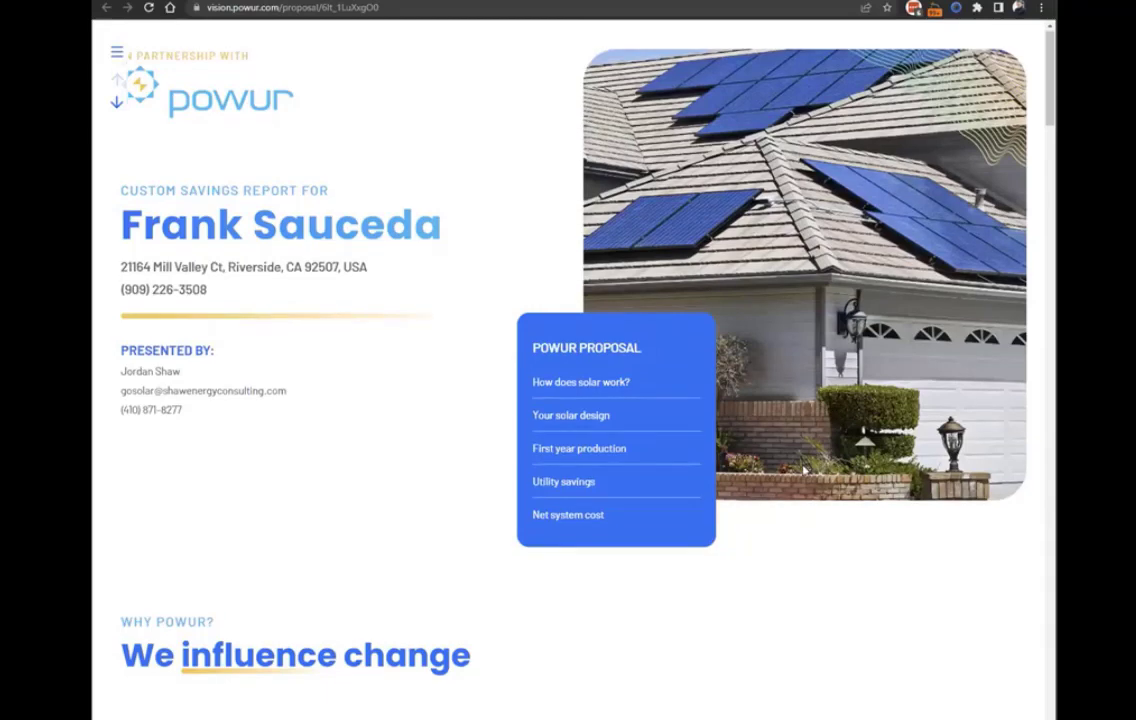
scroll(800, 467, "down", 5)
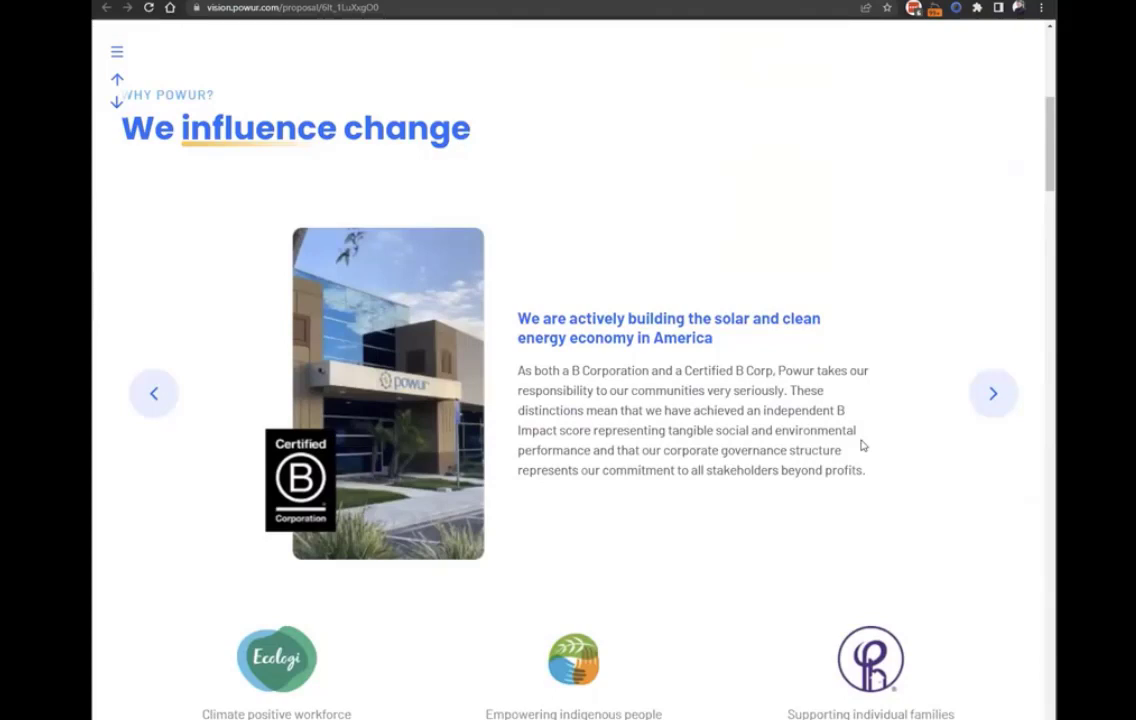
scroll(863, 446, "down", 3)
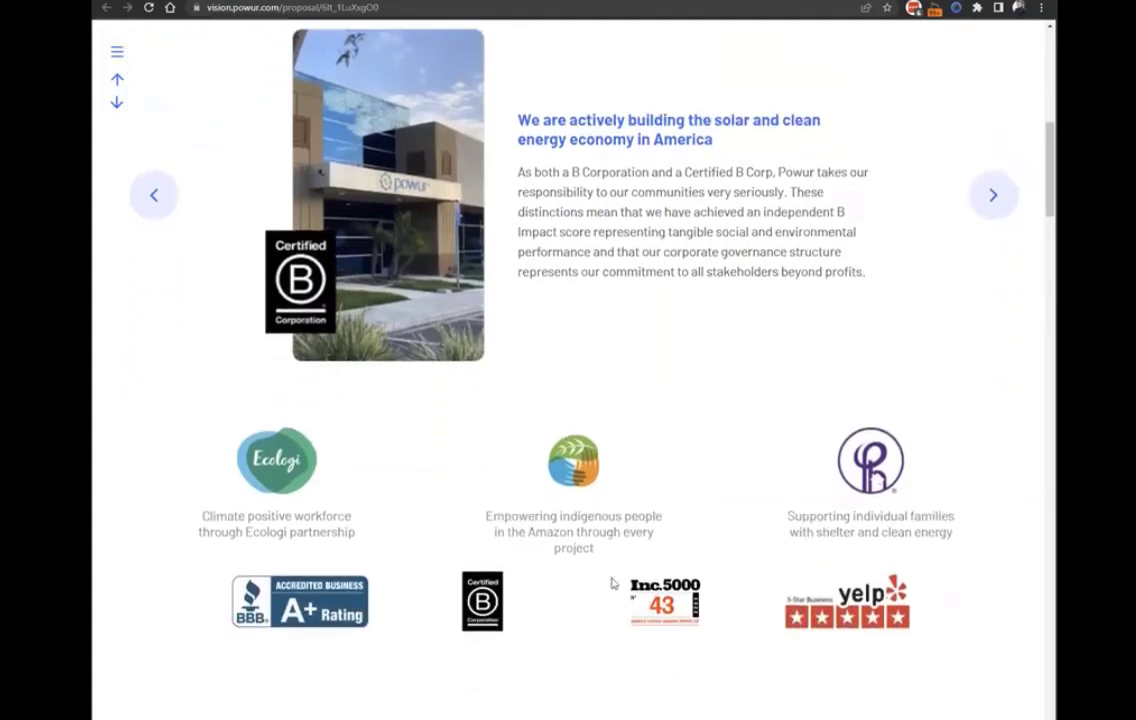
scroll(676, 637, "up", 1)
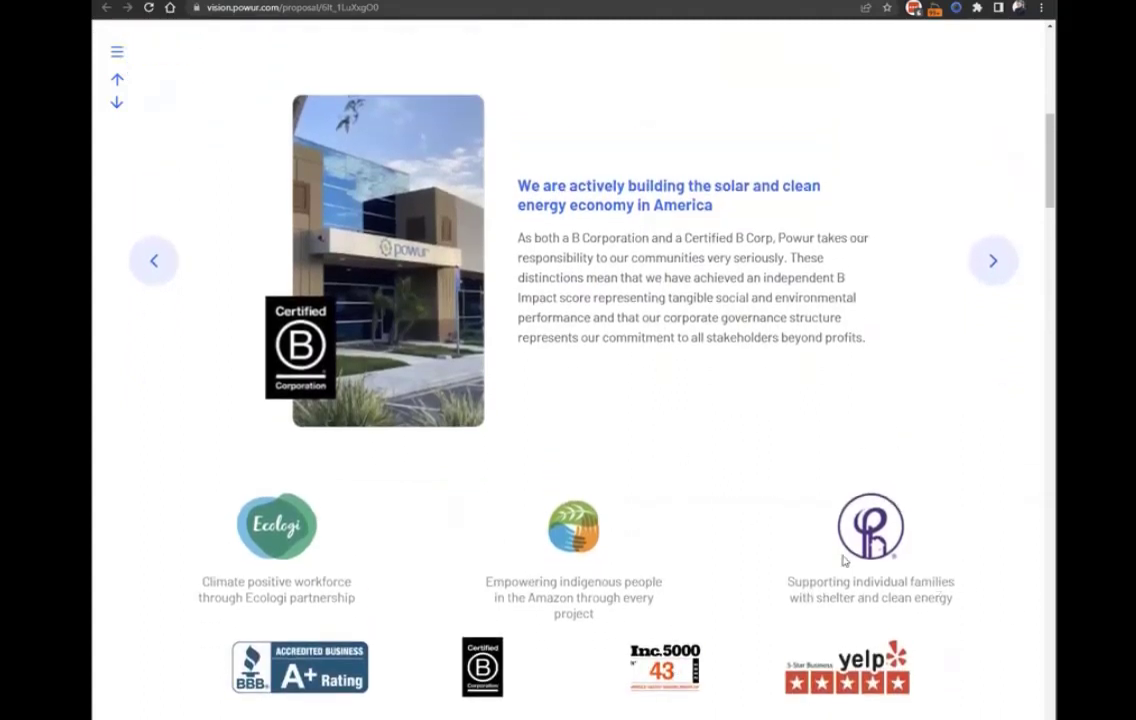
scroll(560, 395, "down", 1)
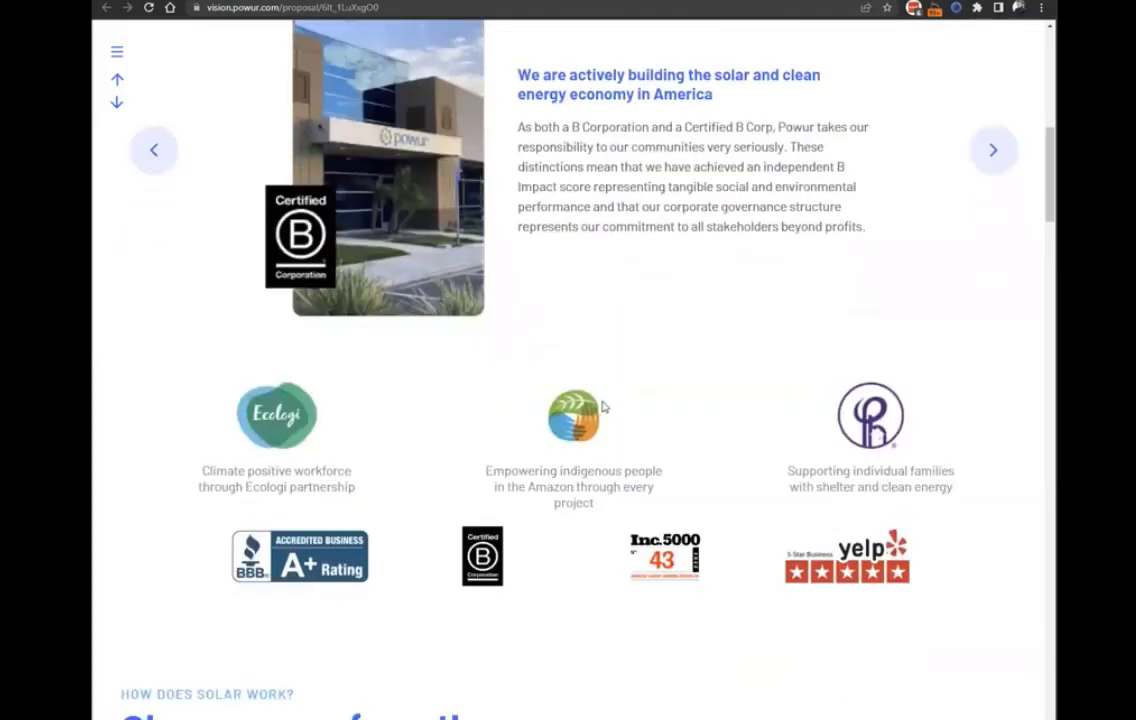
Examine the proposal's explanation of how solar works and its system design, dismissing the Estimated Usage note
scroll(603, 407, "down", 8)
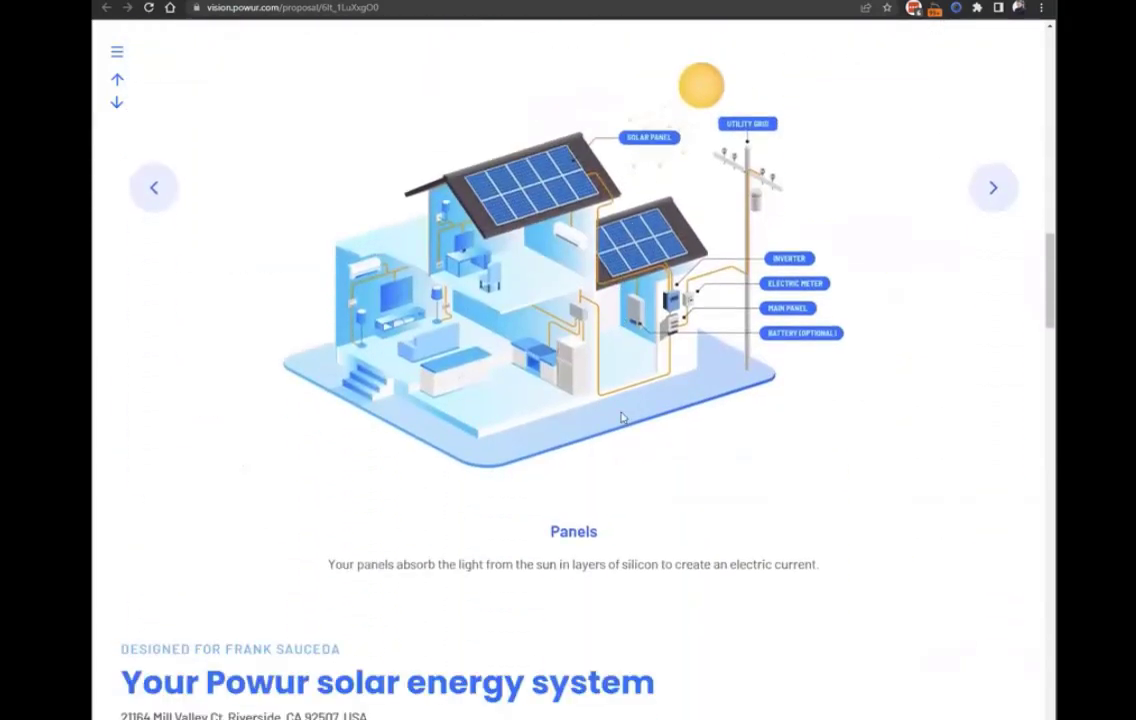
scroll(621, 418, "up", 2)
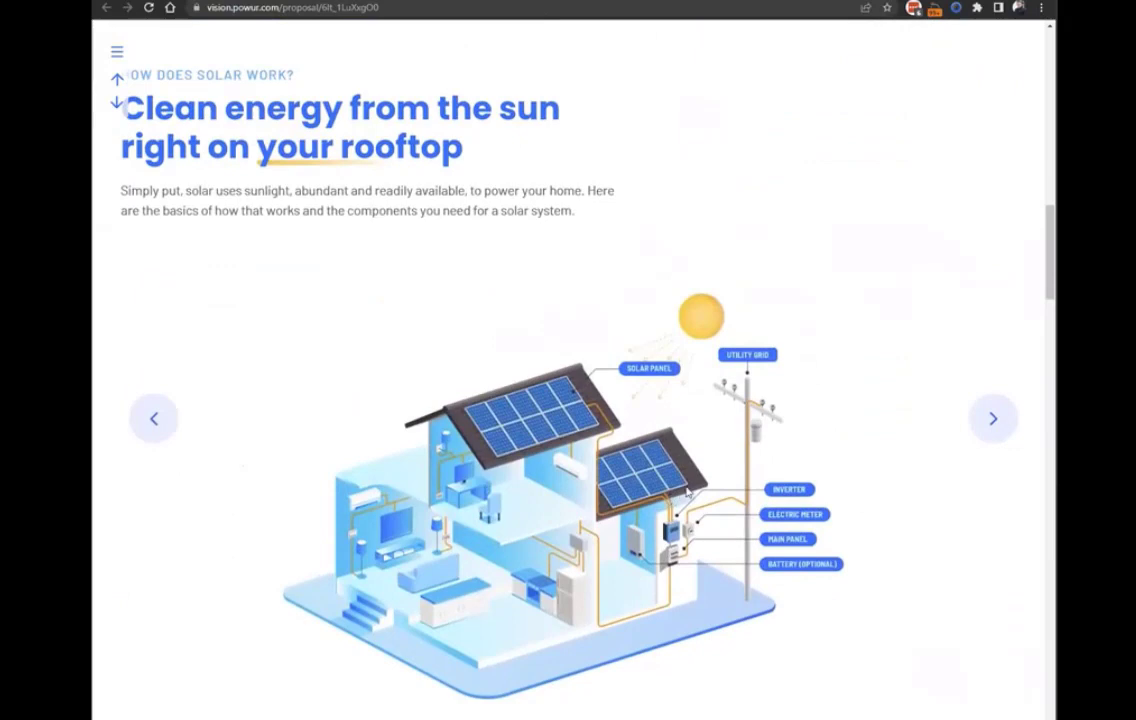
scroll(677, 483, "down", 6)
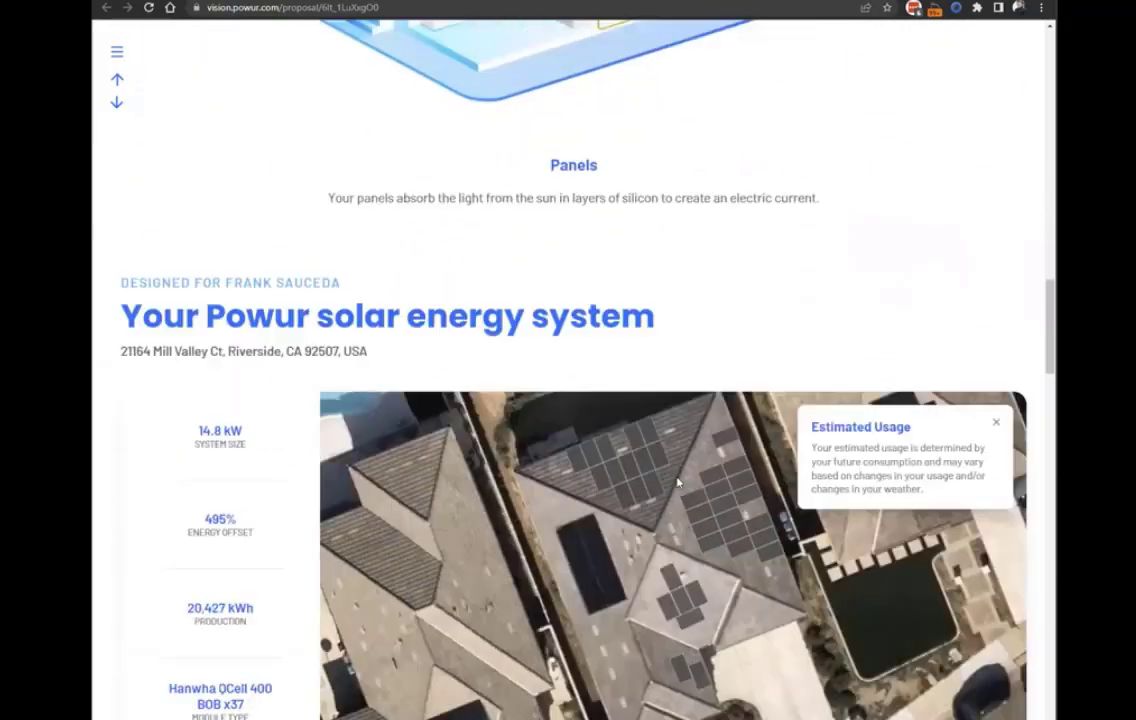
scroll(677, 483, "down", 3)
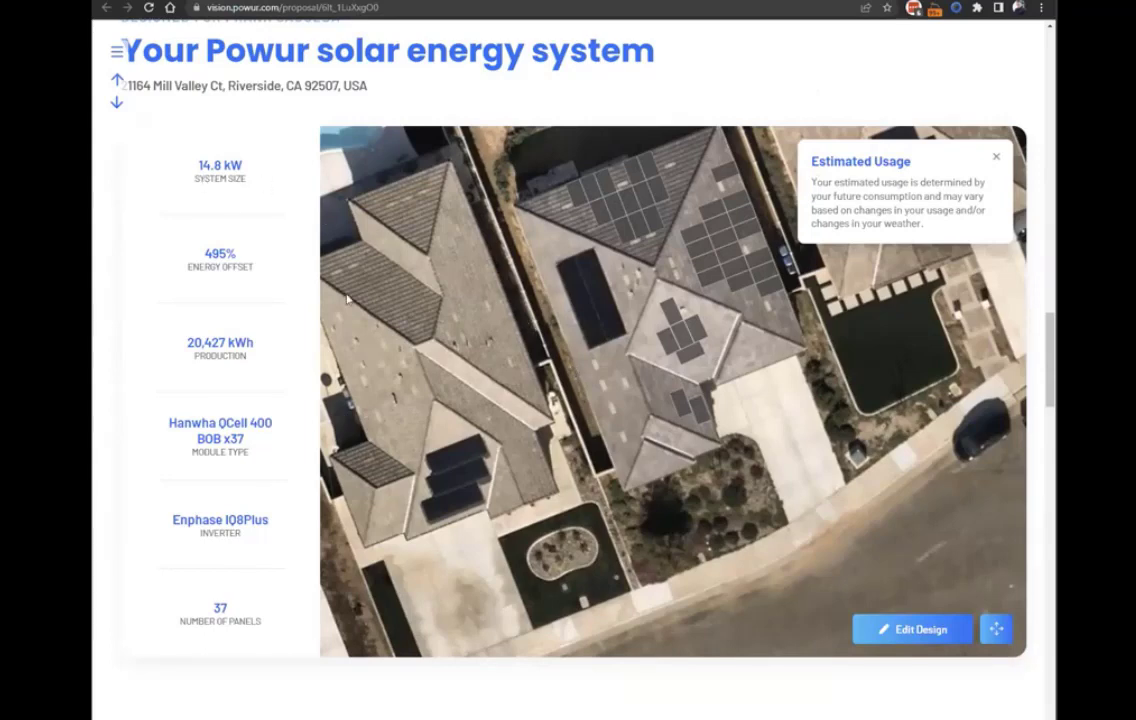
left_click(996, 156)
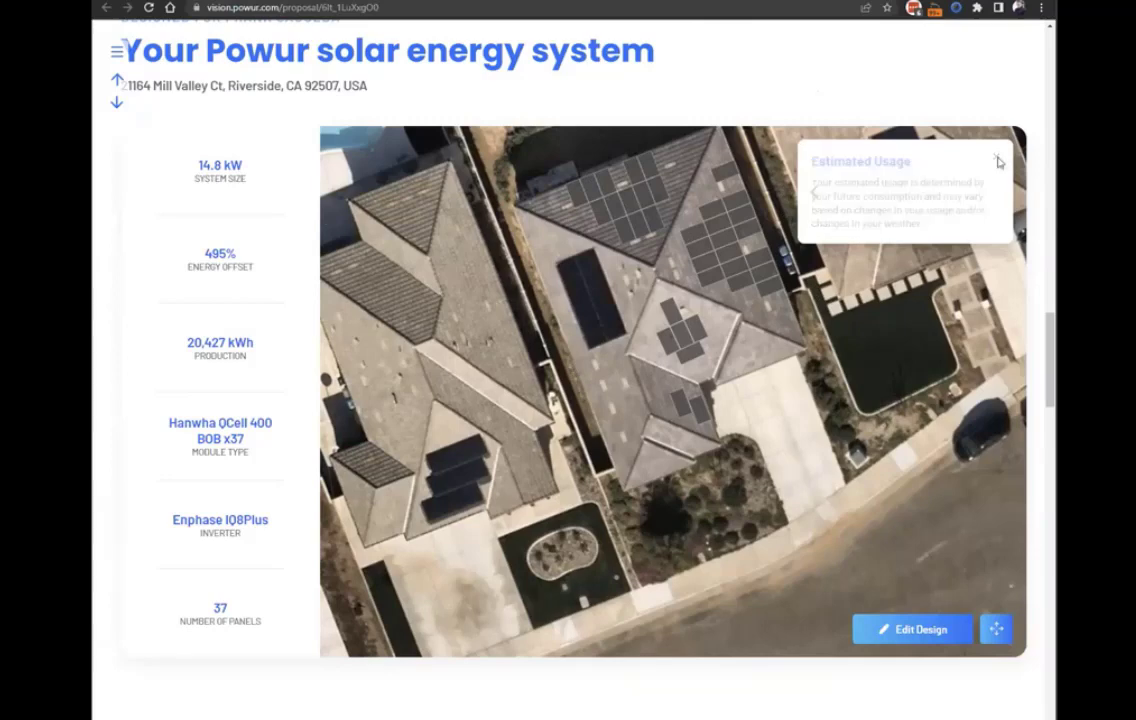
scroll(130, 540, "up", 1)
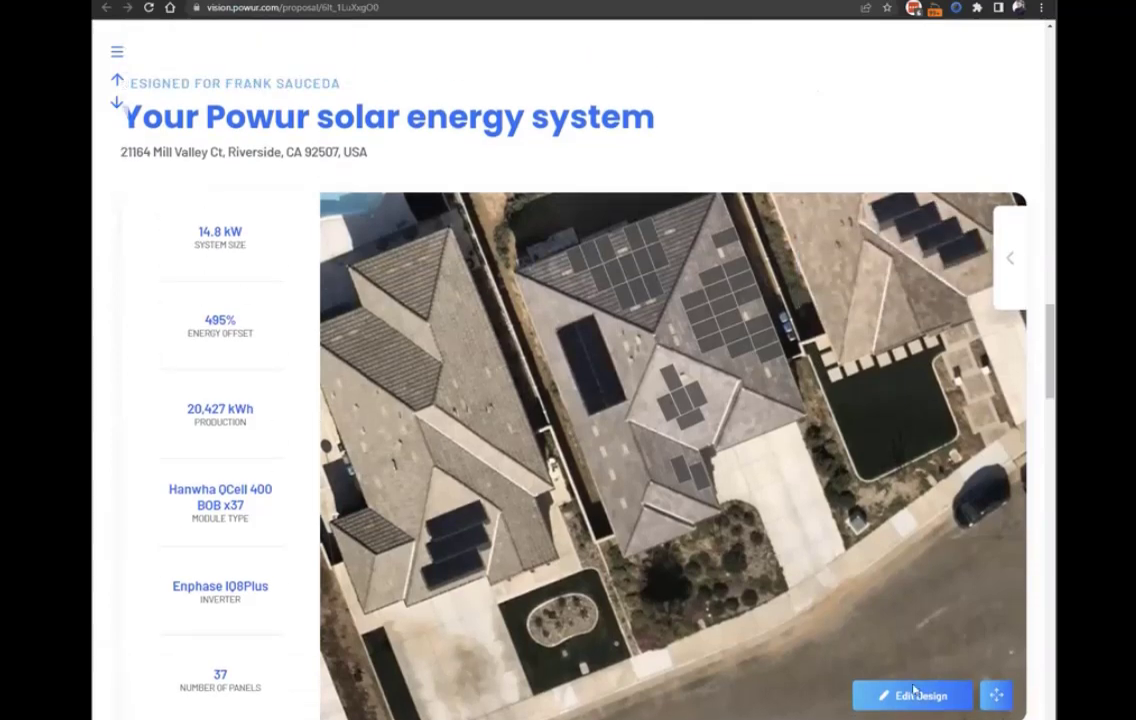
Look over the proposal's setup options
left_click(117, 56)
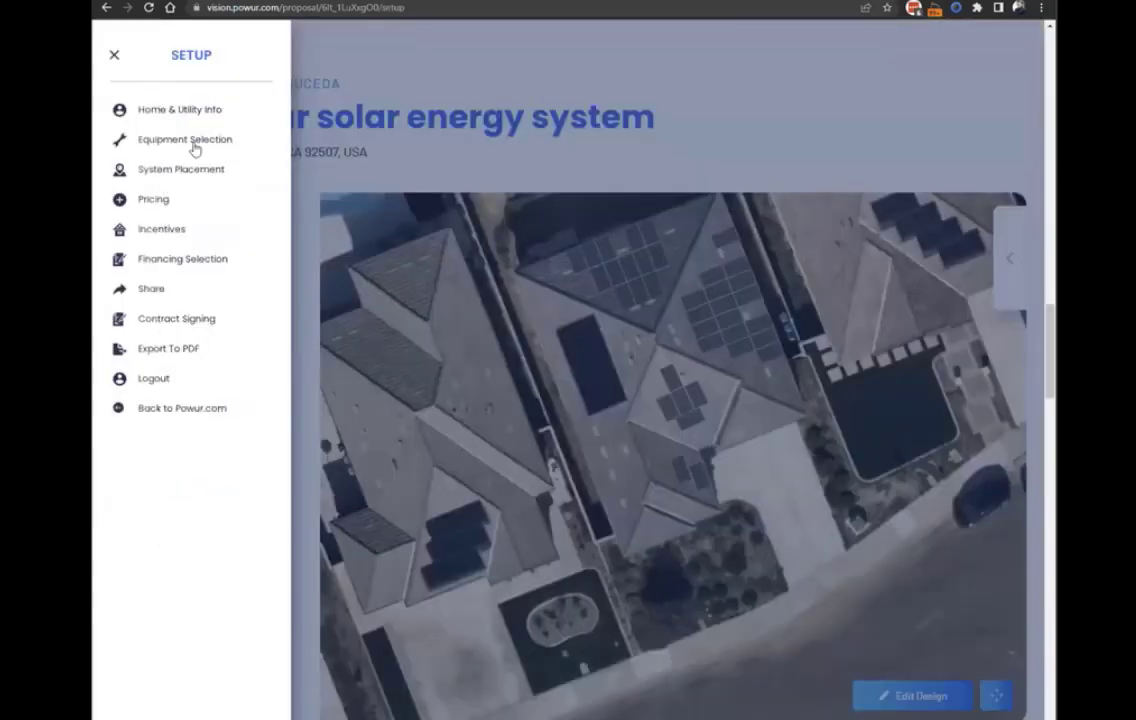
left_click(114, 55)
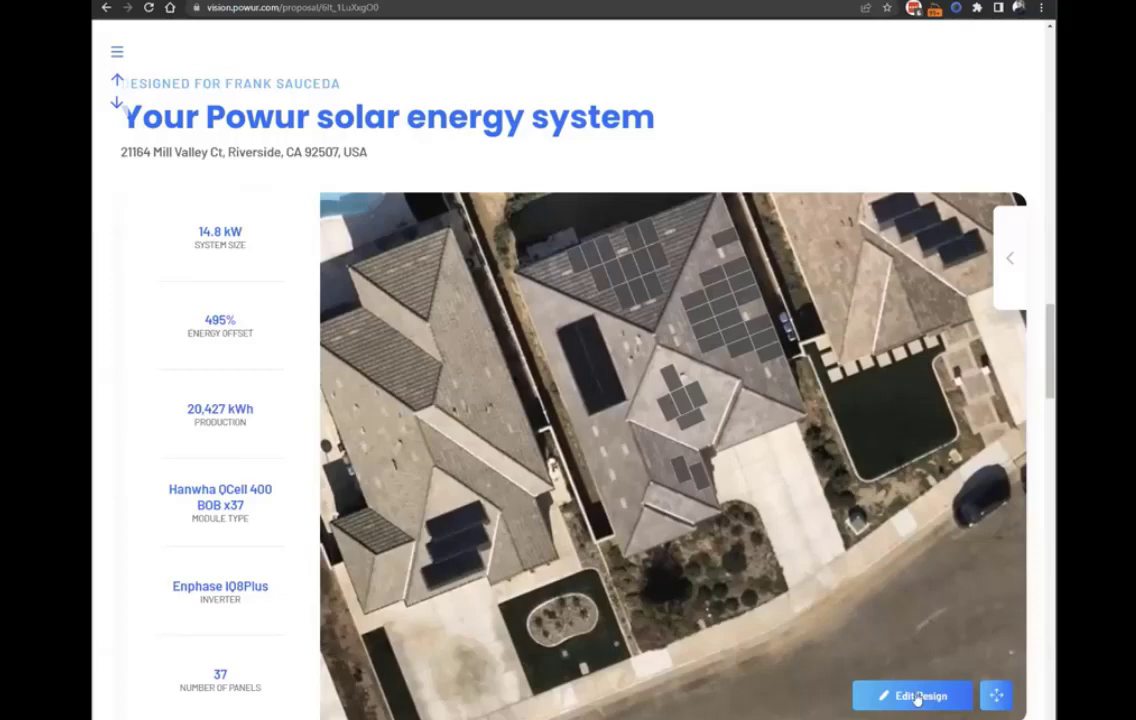
left_click(117, 51)
Open the system design for editing and deactivate all panels on the east-facing roof area
left_click(916, 700)
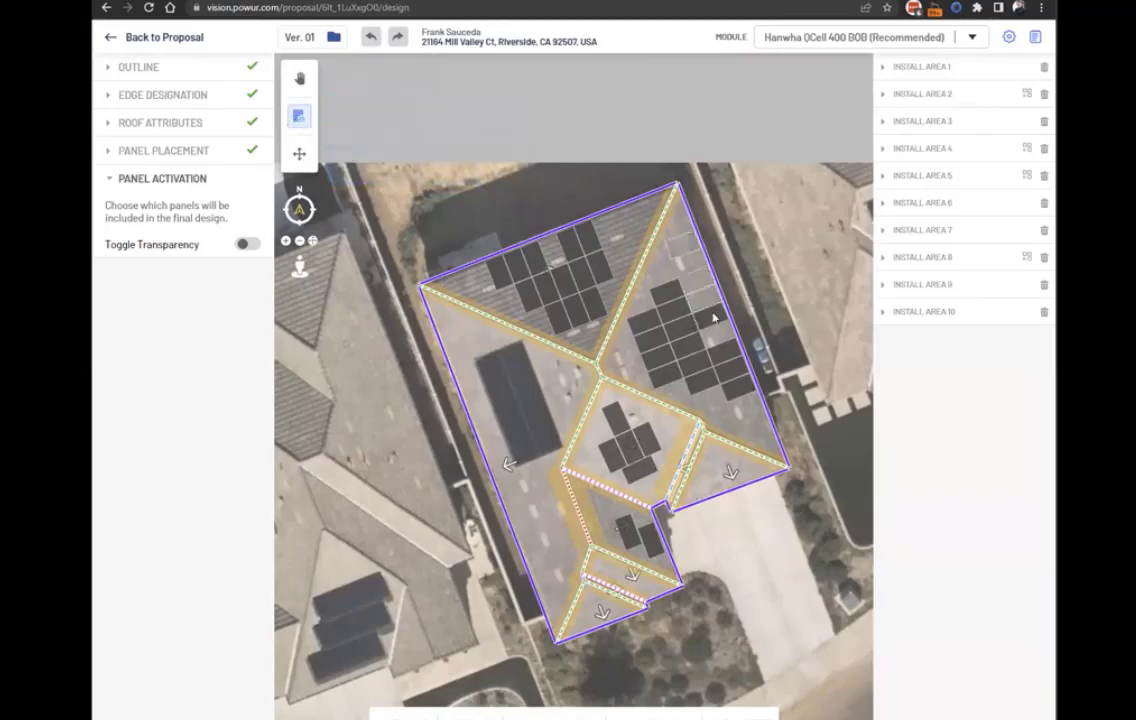
left_click_drag(657, 289, 686, 368)
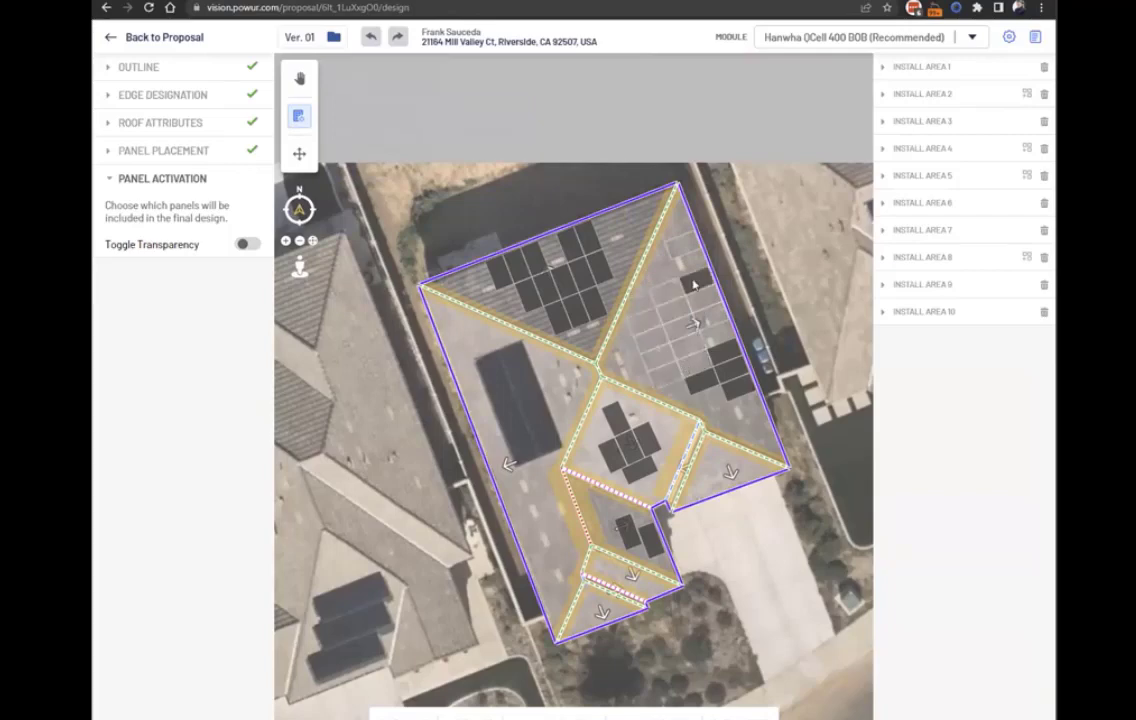
left_click(703, 388)
left_click(722, 356)
left_click(730, 372)
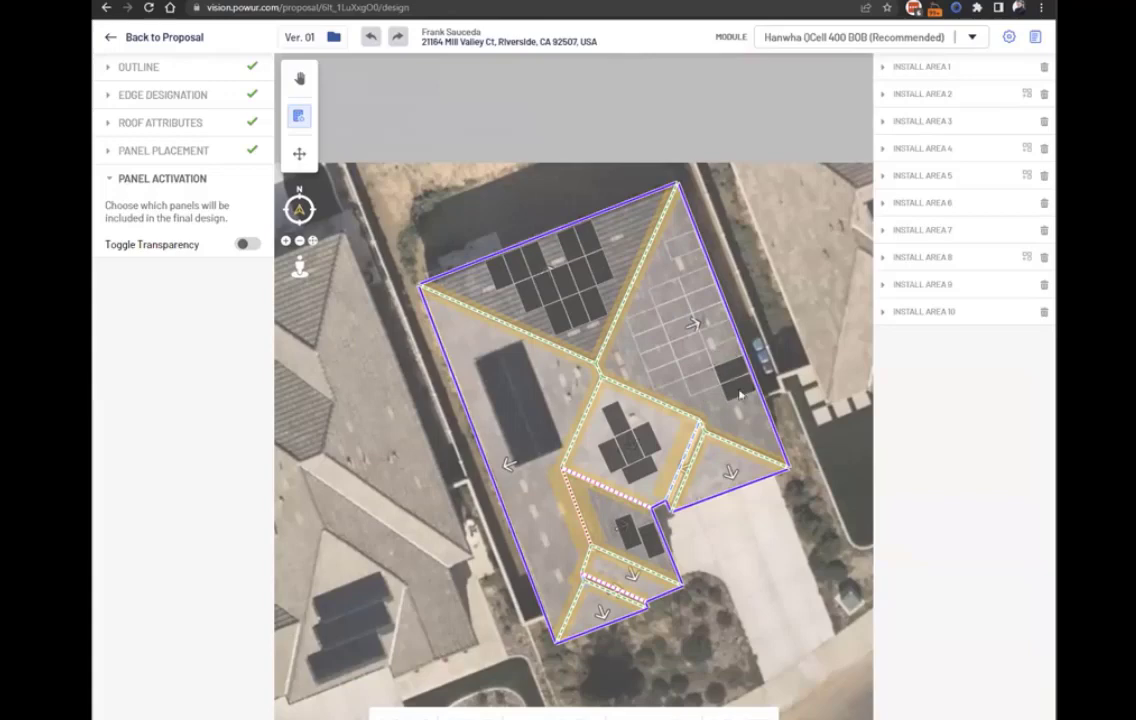
left_click(739, 390)
Deactivate the two panels outside the middle row on the central roof area and both panels on the area below, and return to the proposal
left_click(626, 430)
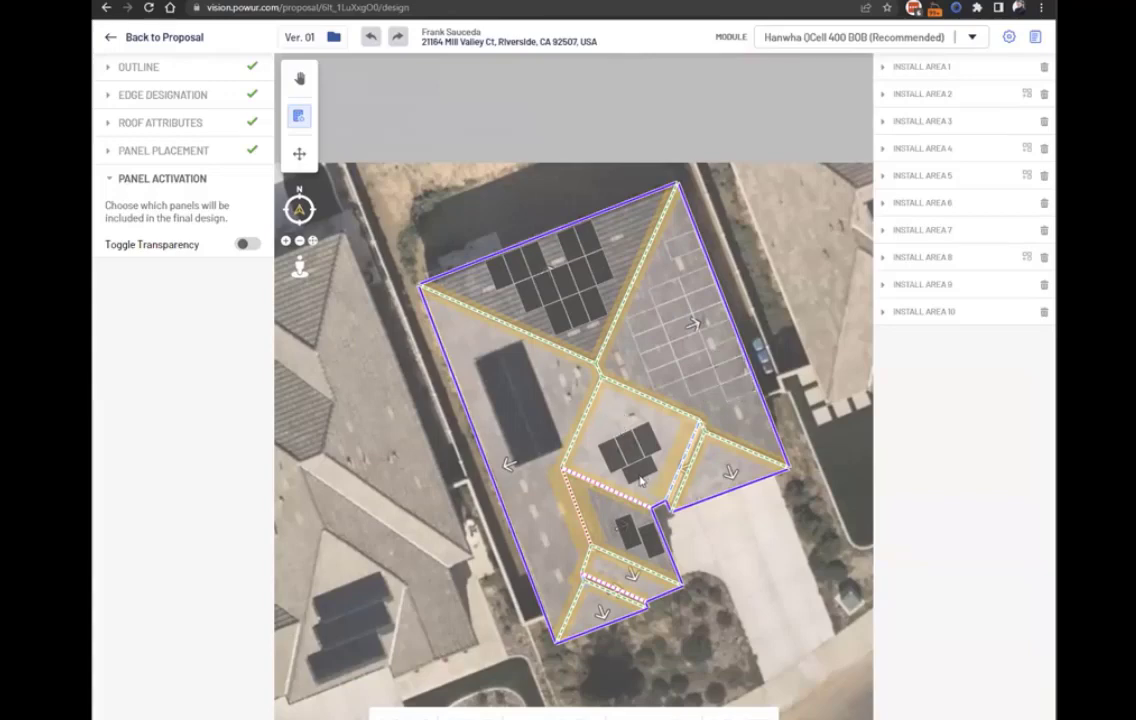
left_click(641, 477)
left_click(654, 548)
left_click(635, 538)
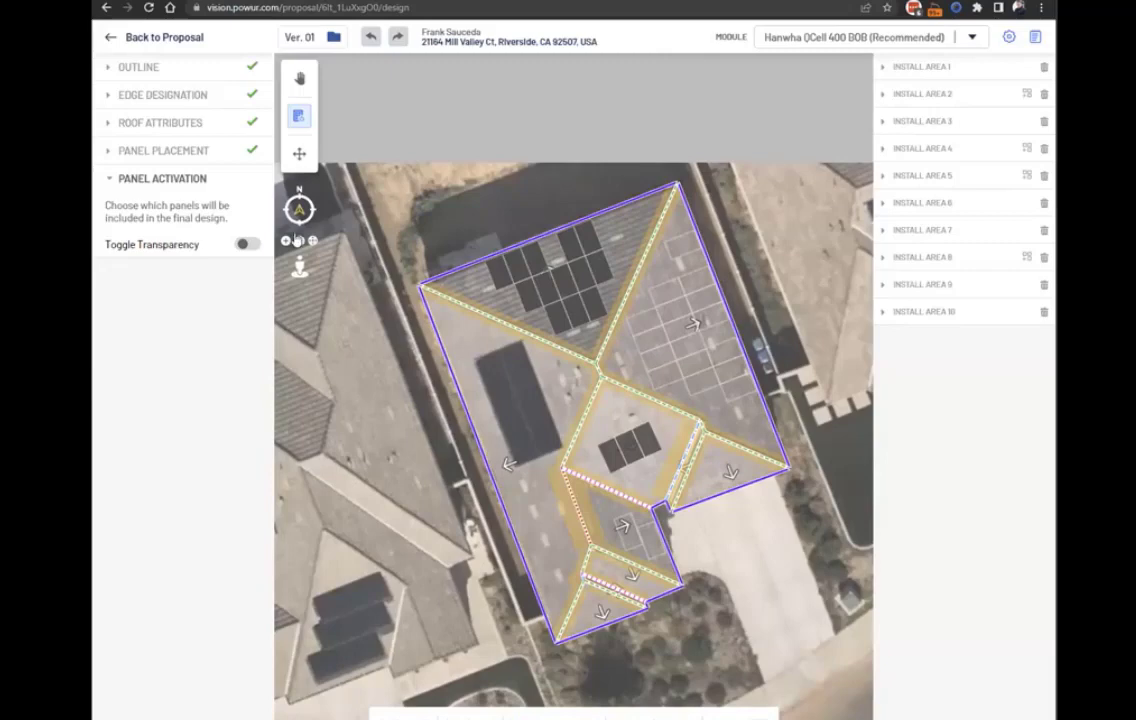
left_click(110, 38)
left_click(112, 51)
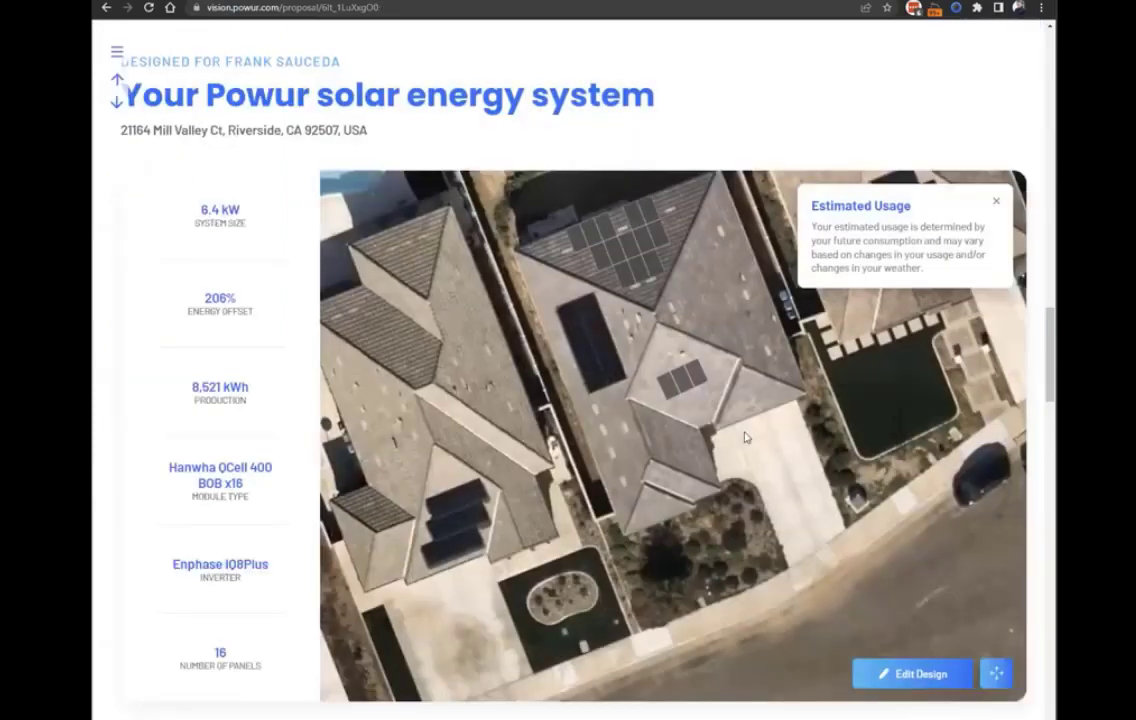
Expand the Home & Utility Info options in the proposal setup
left_click(712, 242)
left_click(117, 52)
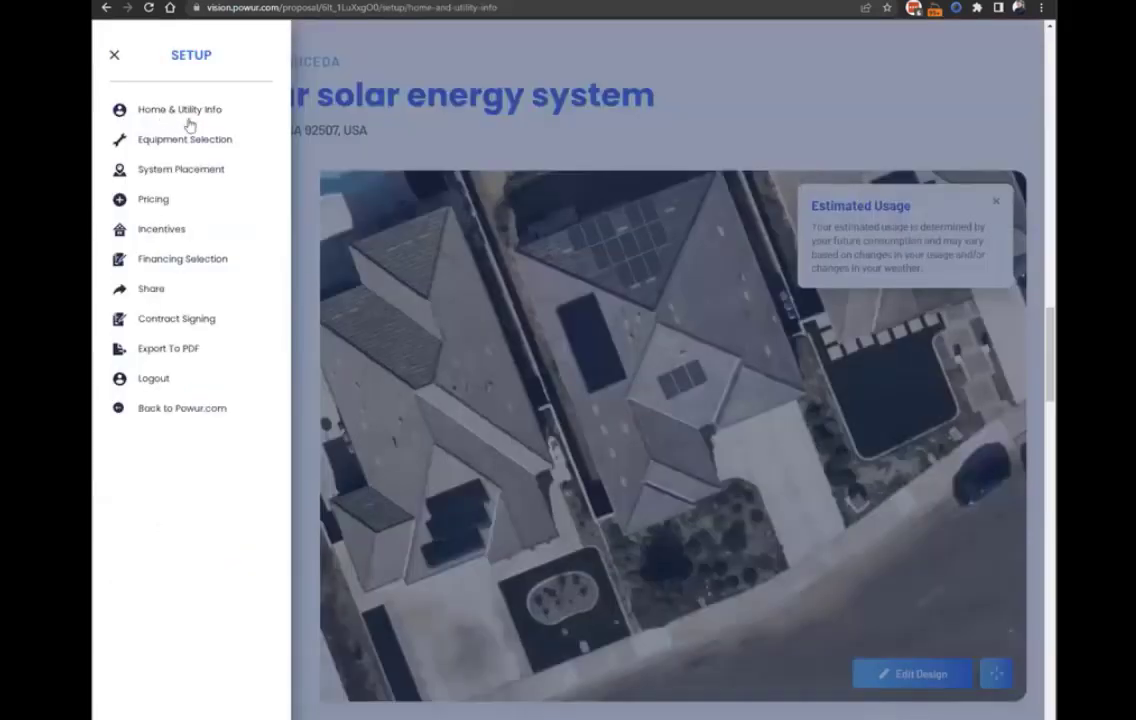
left_click(190, 112)
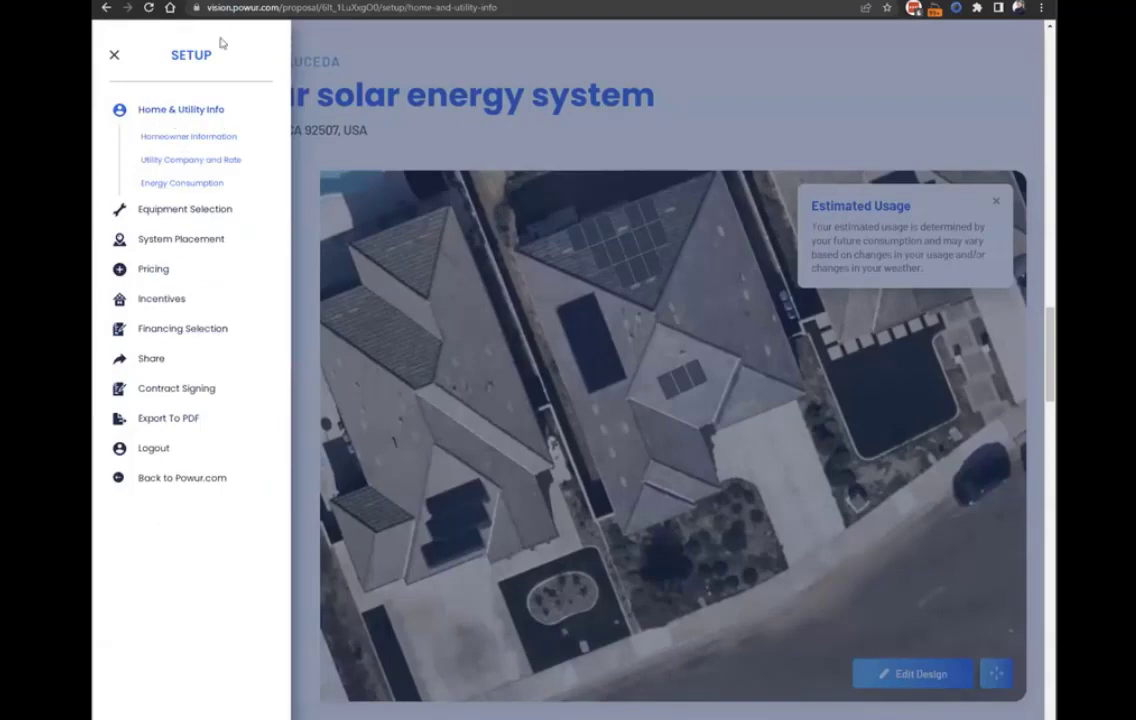
Switch to the Powur project summary and check the homeowner's first name
left_click(218, 1)
left_click(172, 68)
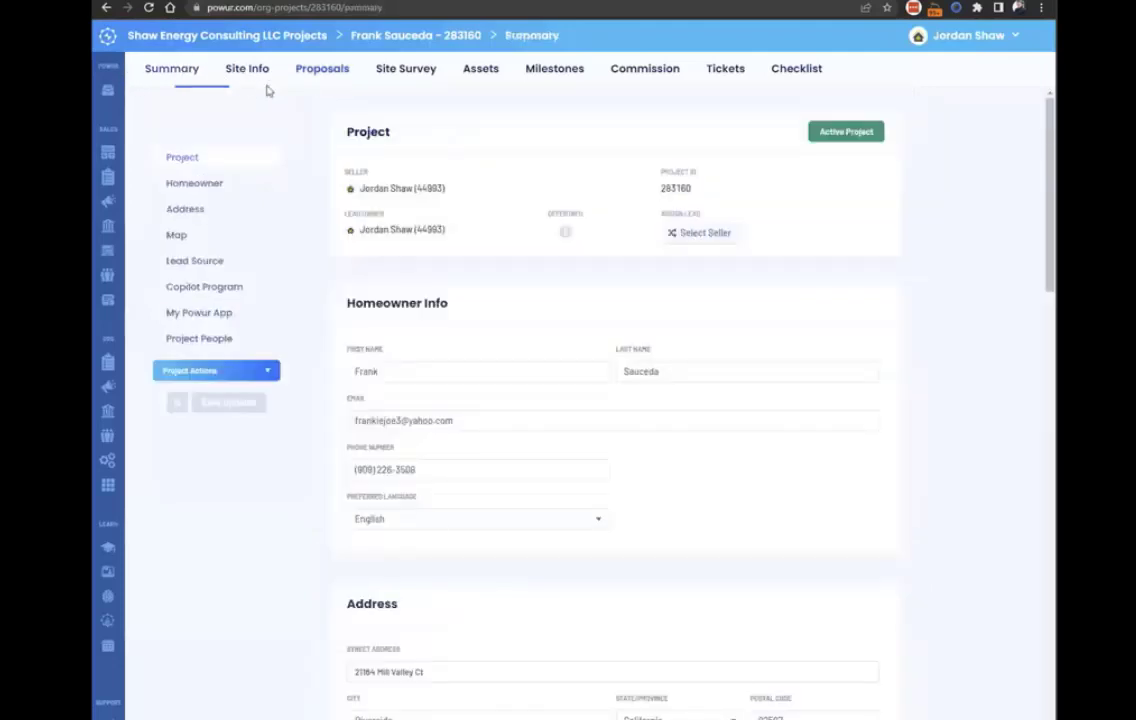
left_click_drag(410, 371, 338, 368)
left_click(403, 369)
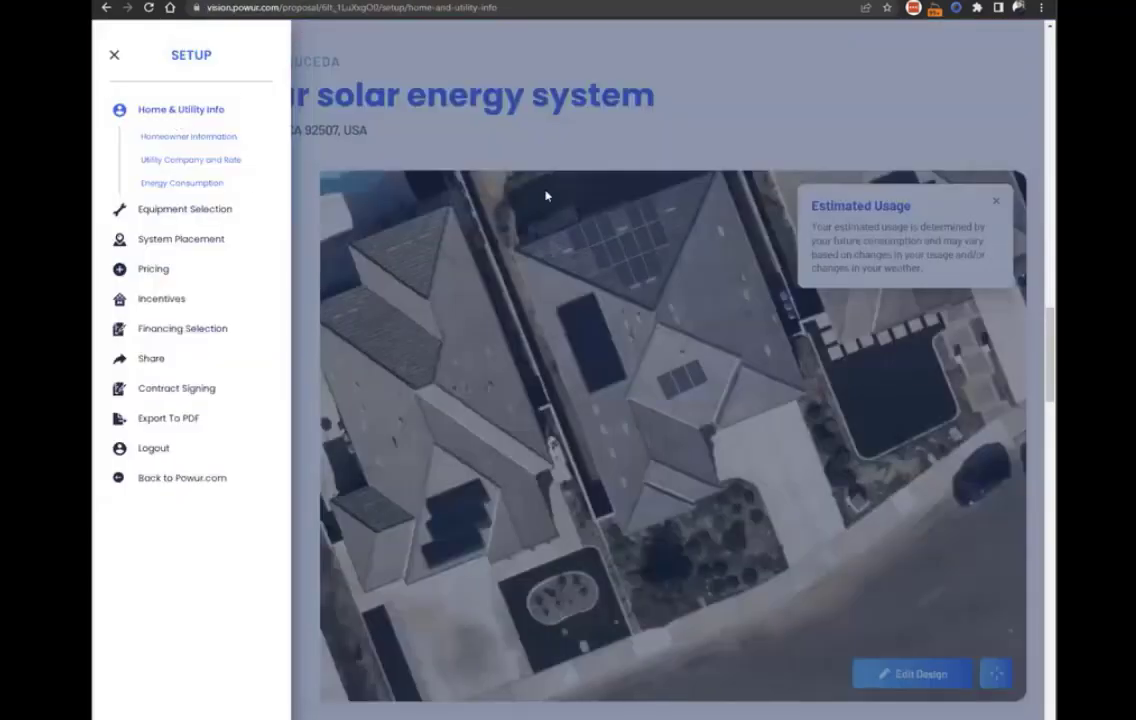
Review the utility company and rate plan, and check the energy consumption in both dollars and kWh
left_click(183, 166)
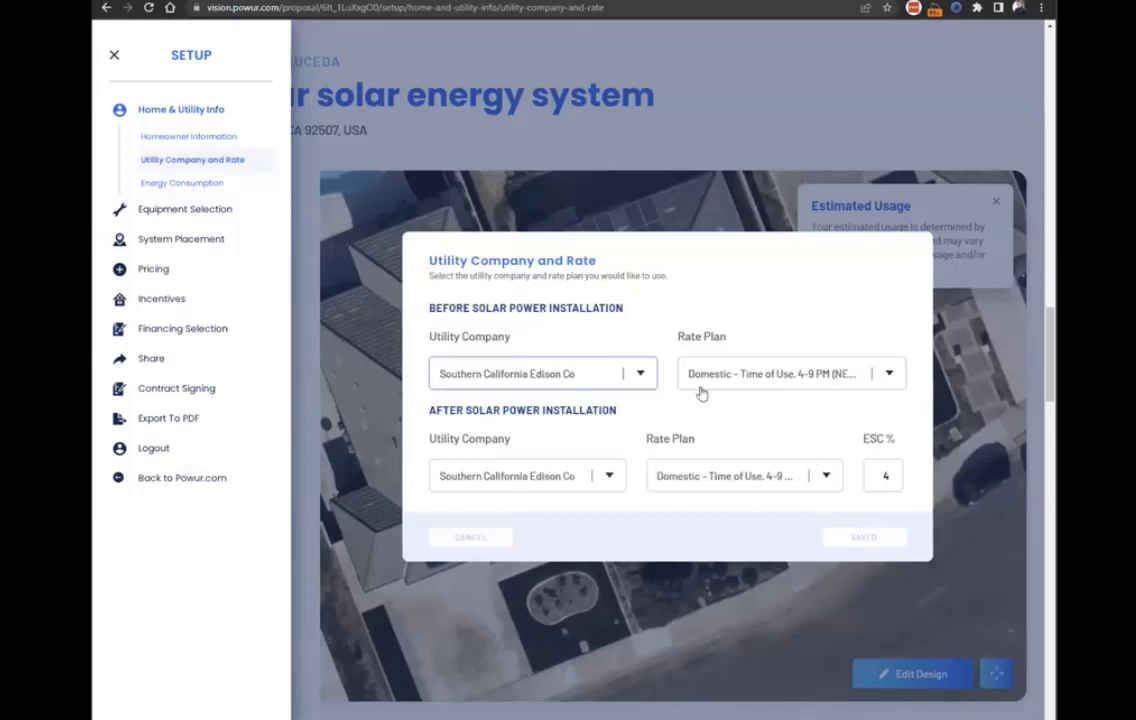
left_click(182, 184)
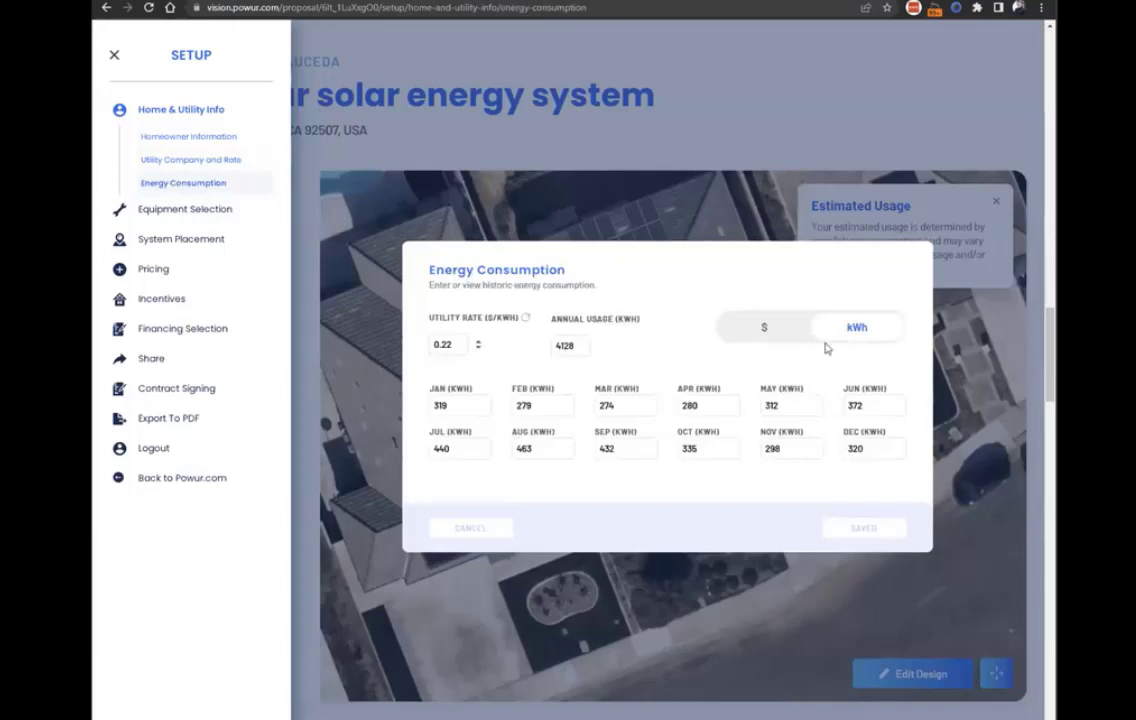
left_click(760, 330)
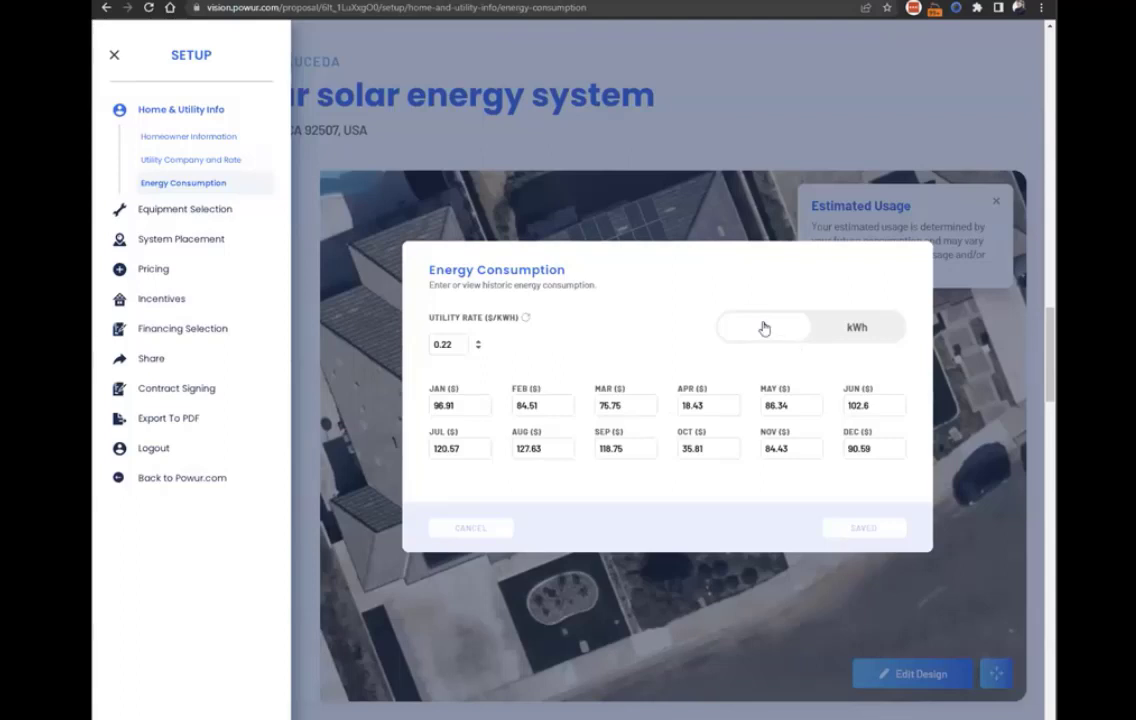
left_click(862, 327)
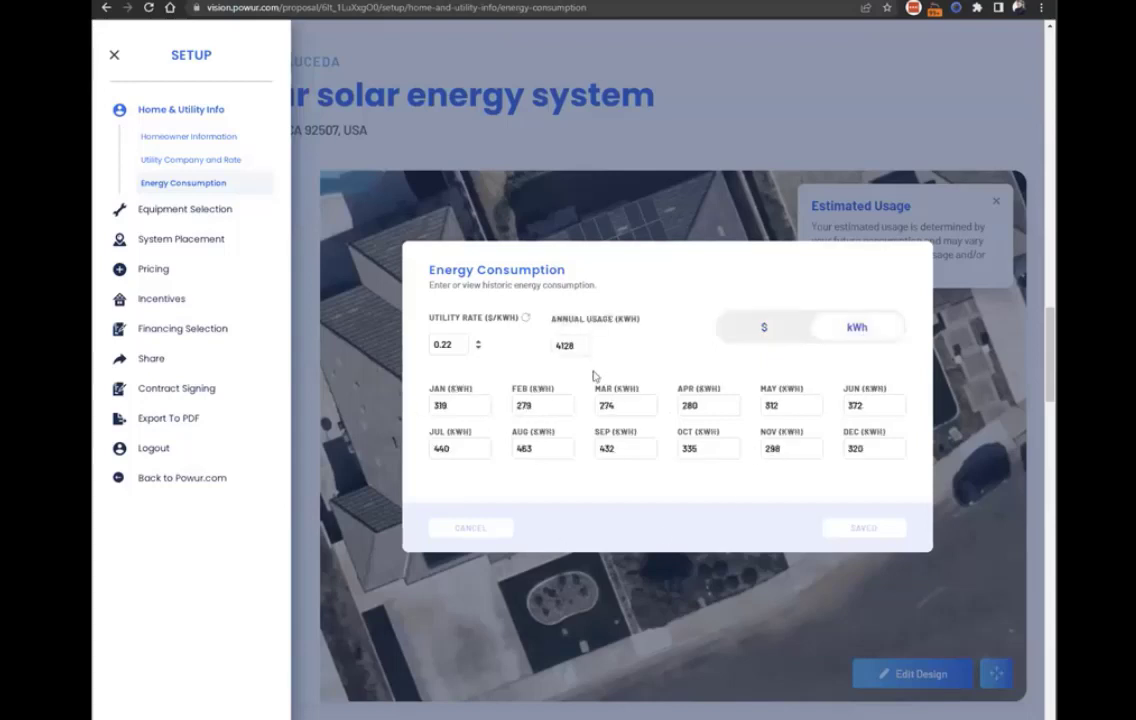
Open the equipment's module selection and examine the available solar modules
left_click(171, 212)
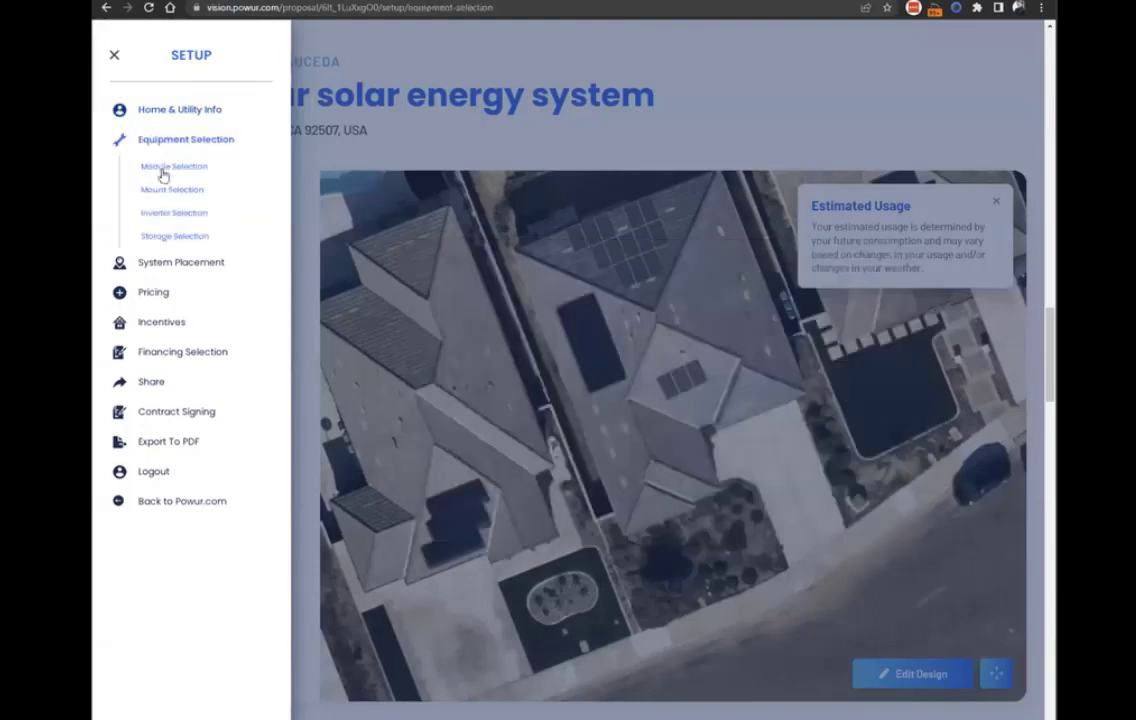
left_click(164, 168)
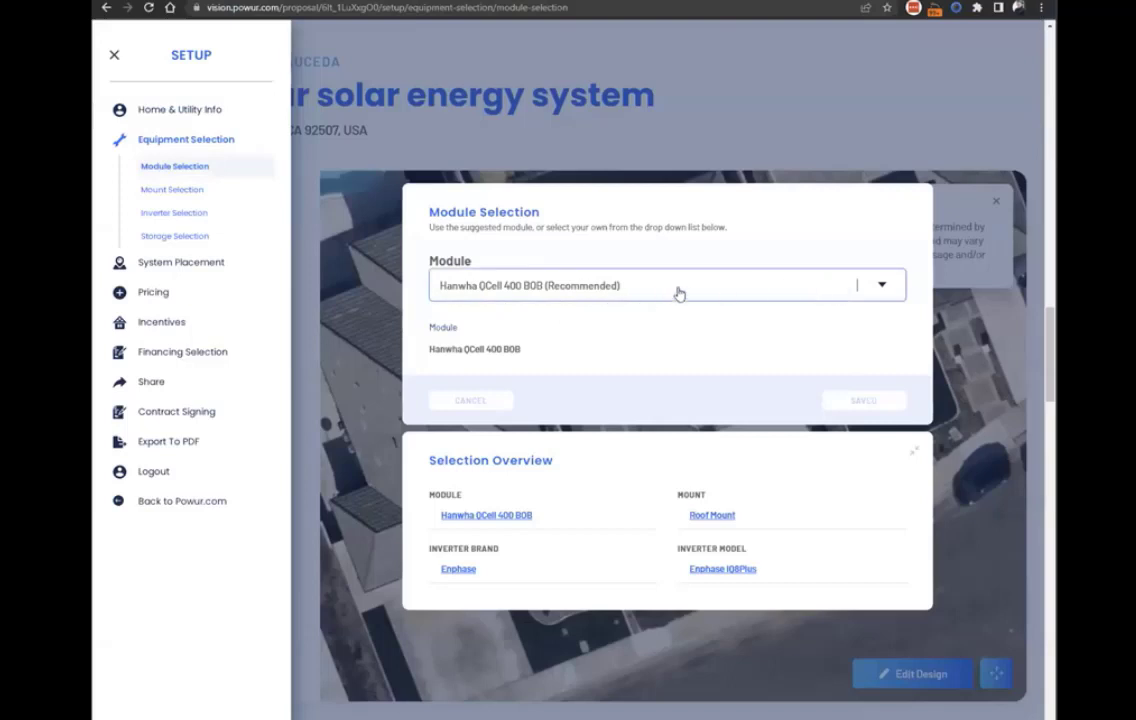
left_click(476, 292)
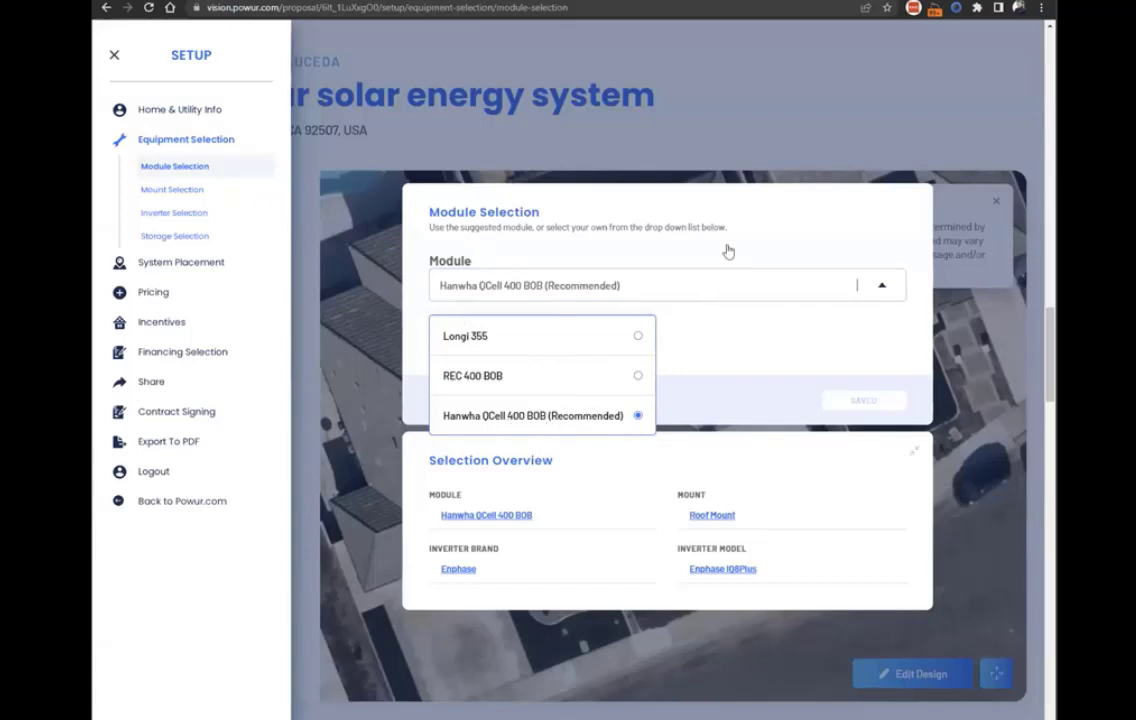
left_click(445, 269)
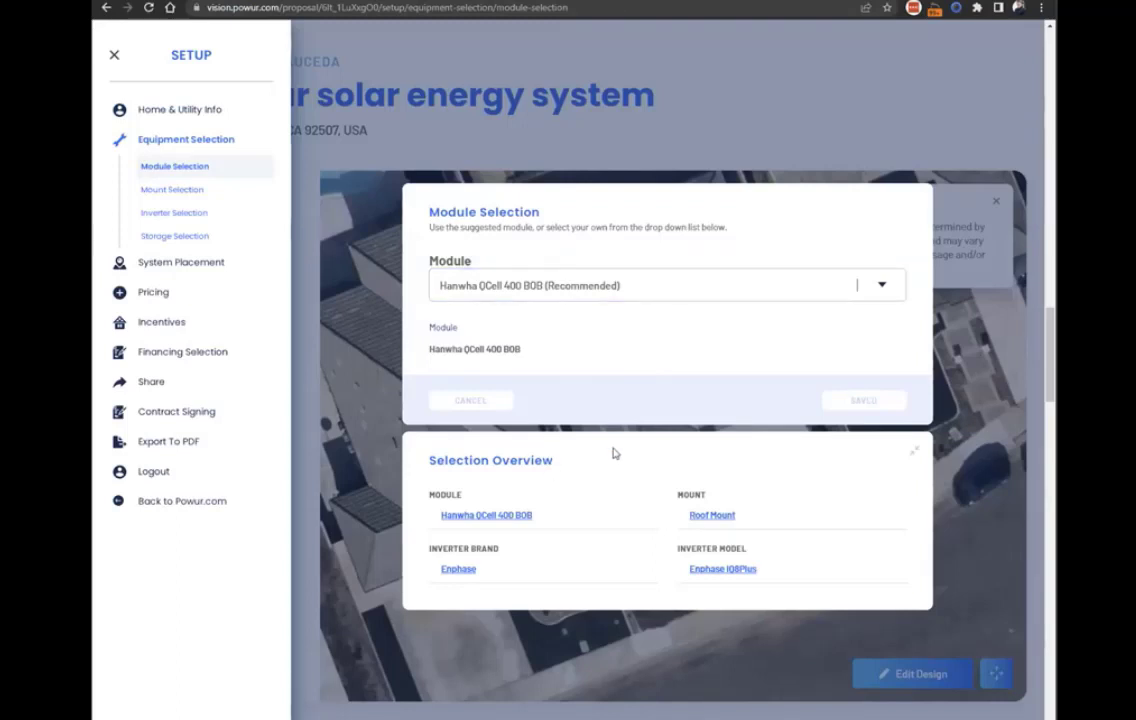
left_click(565, 290)
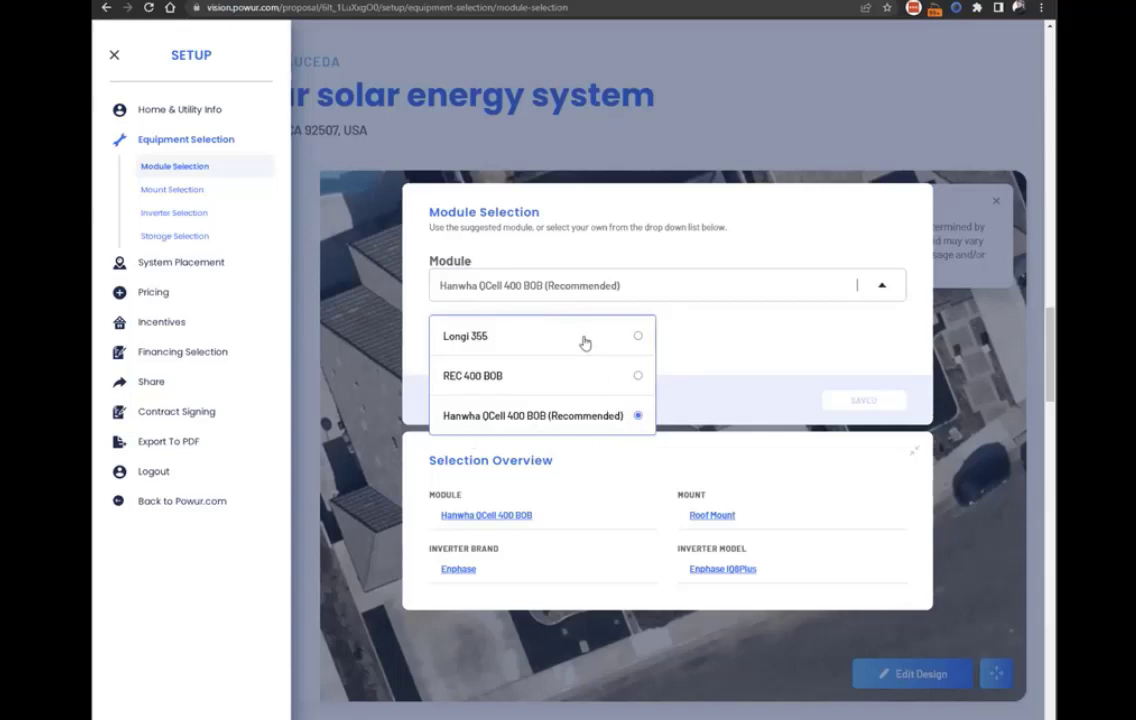
left_click(674, 336)
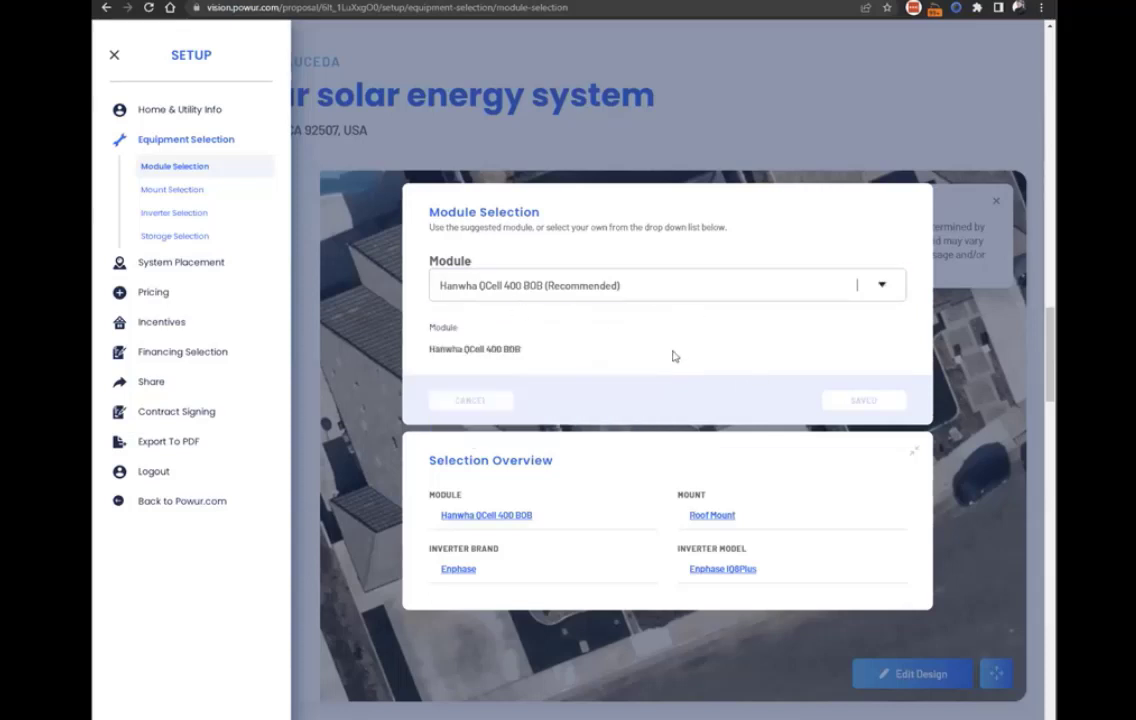
Try REC 400 BOB as the solar module without saving it
left_click(608, 283)
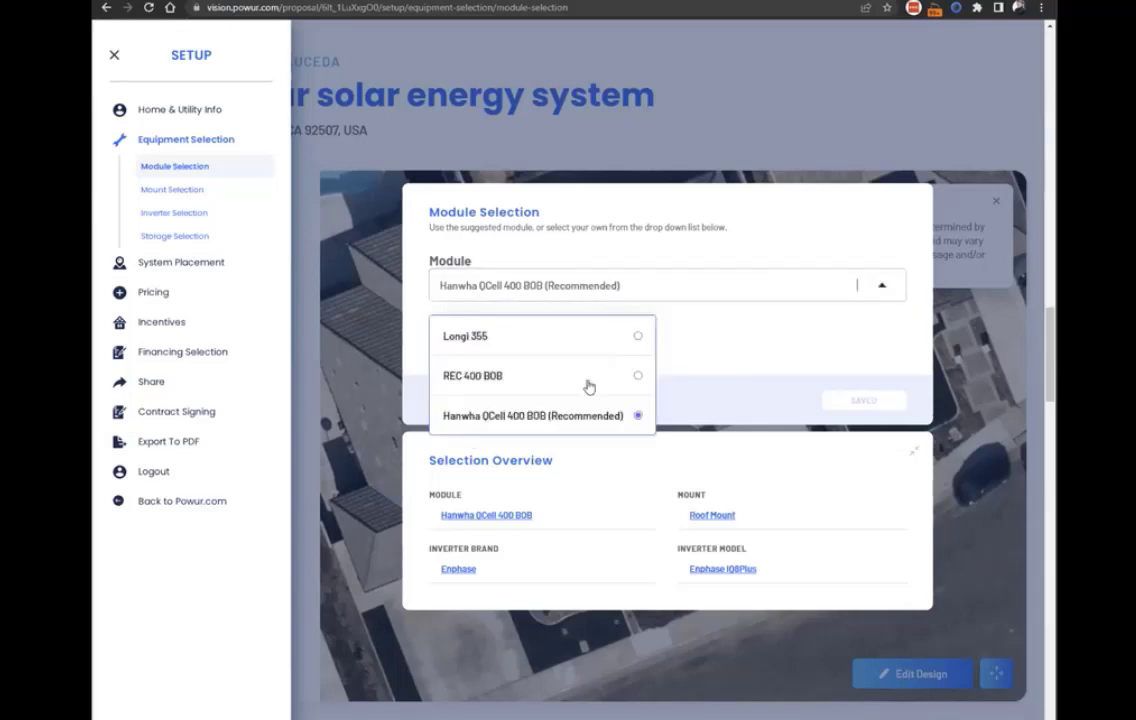
left_click(571, 375)
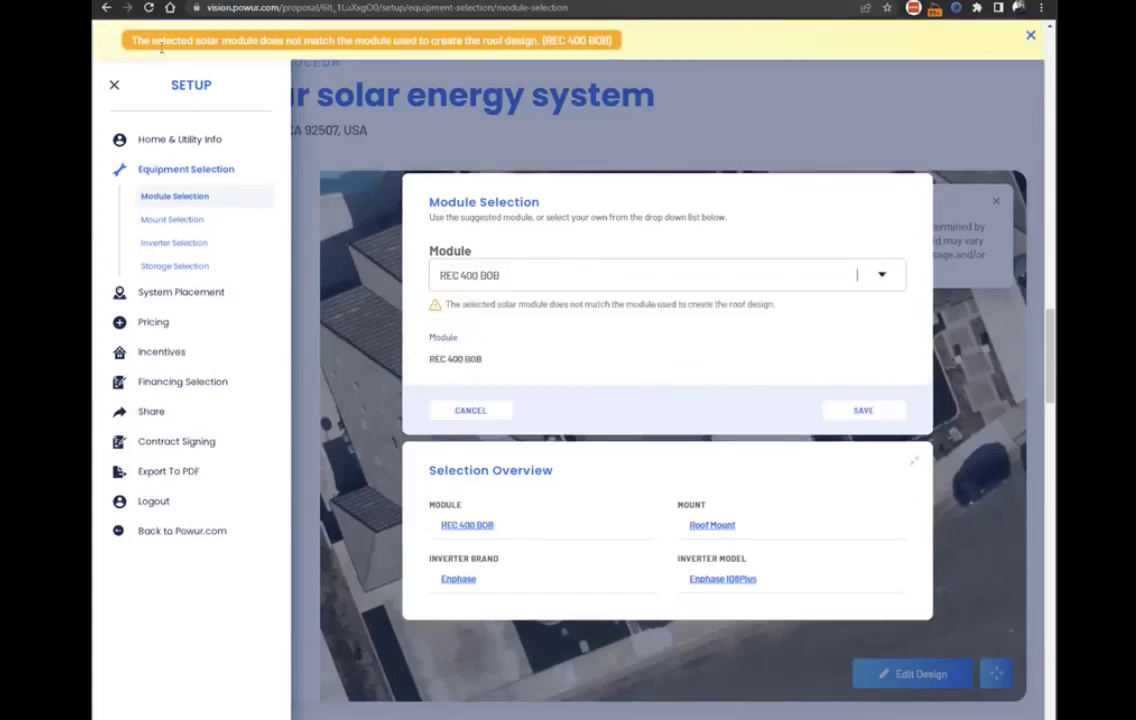
left_click_drag(131, 41, 510, 43)
left_click(314, 153)
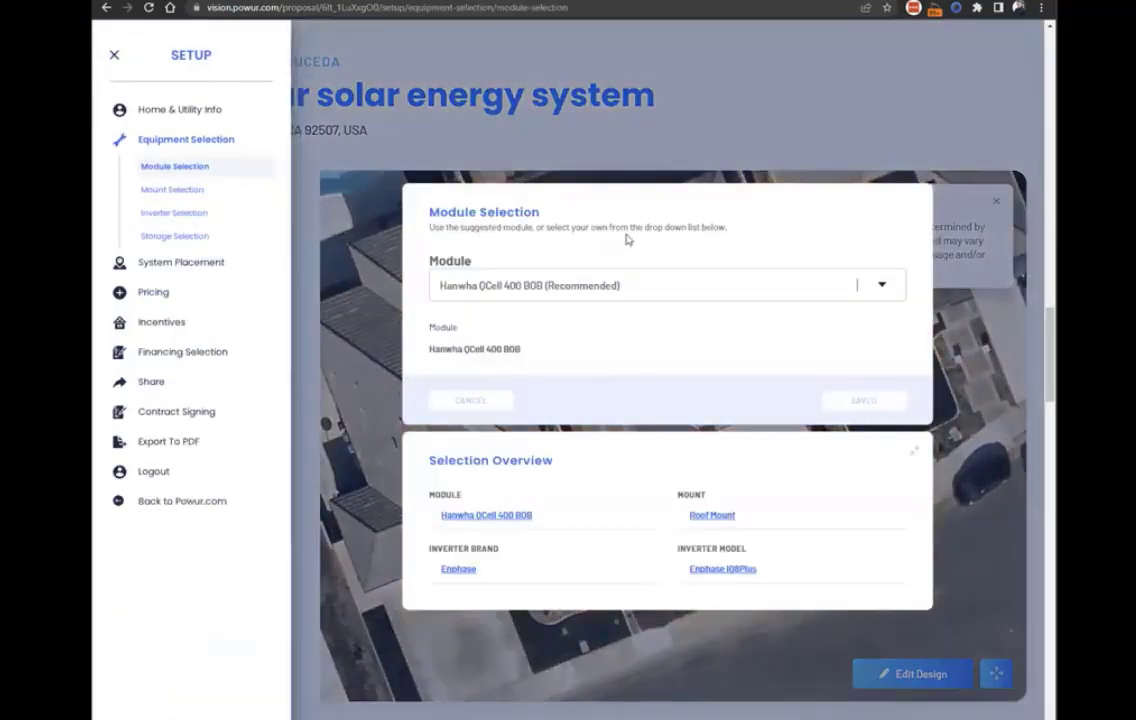
Reopen the equipment setup from the proposal's module type and examine the available inverter models and brands
left_click(875, 152)
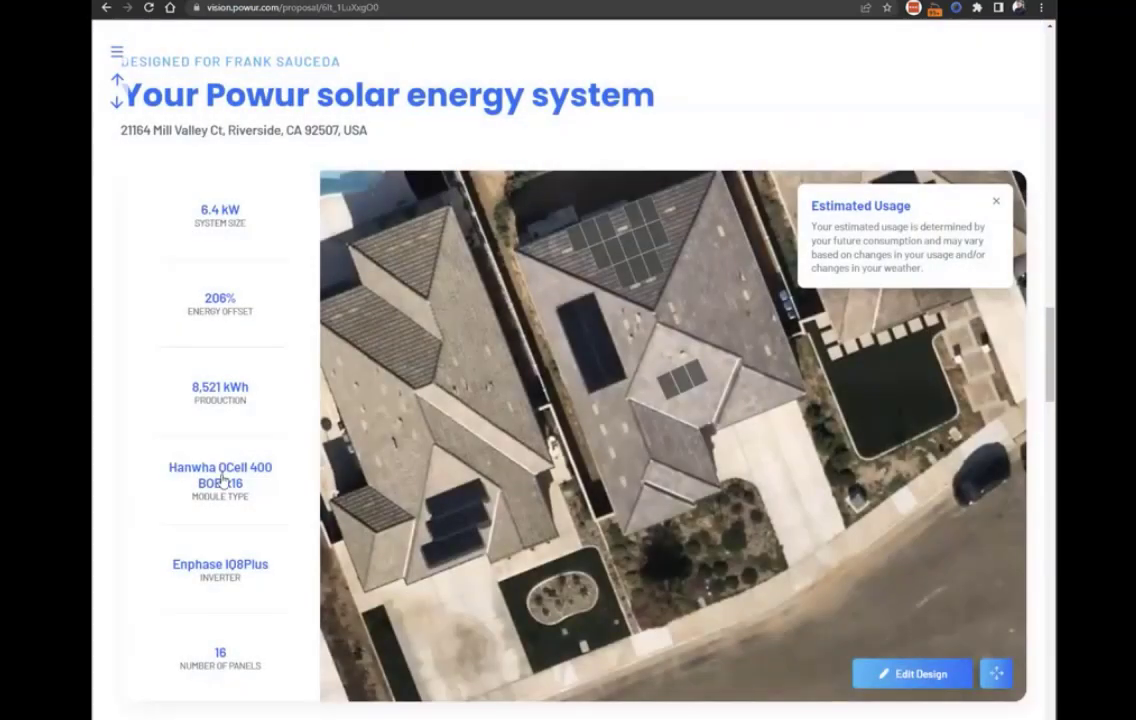
left_click(234, 485)
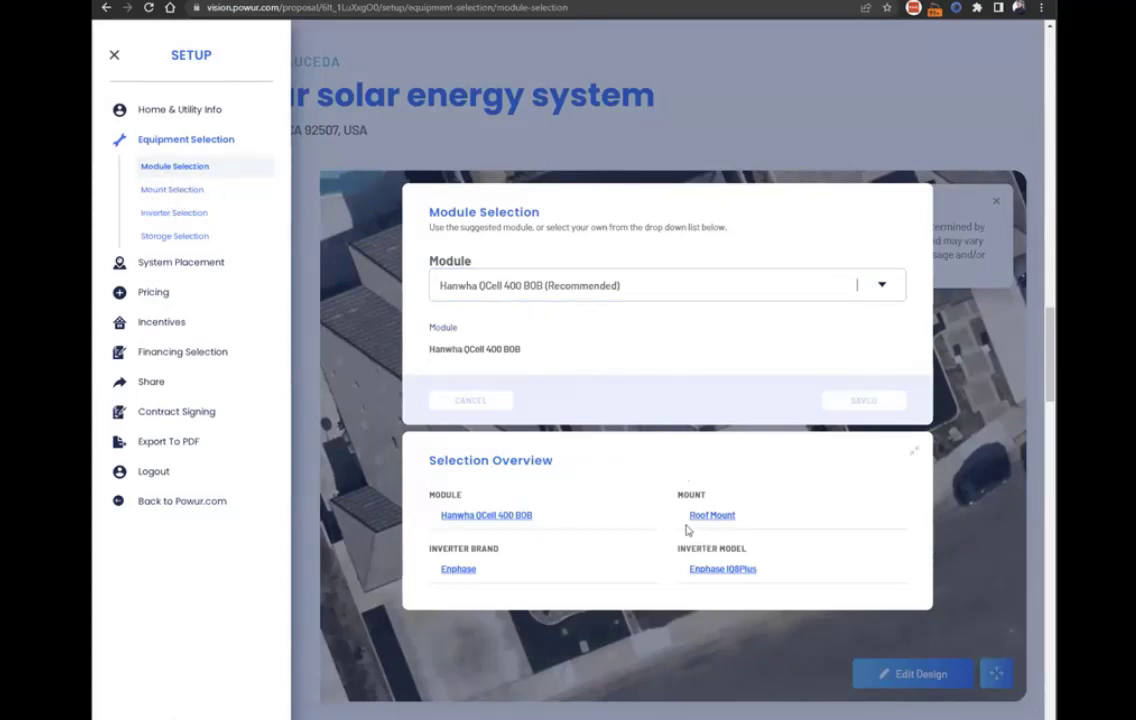
left_click(711, 570)
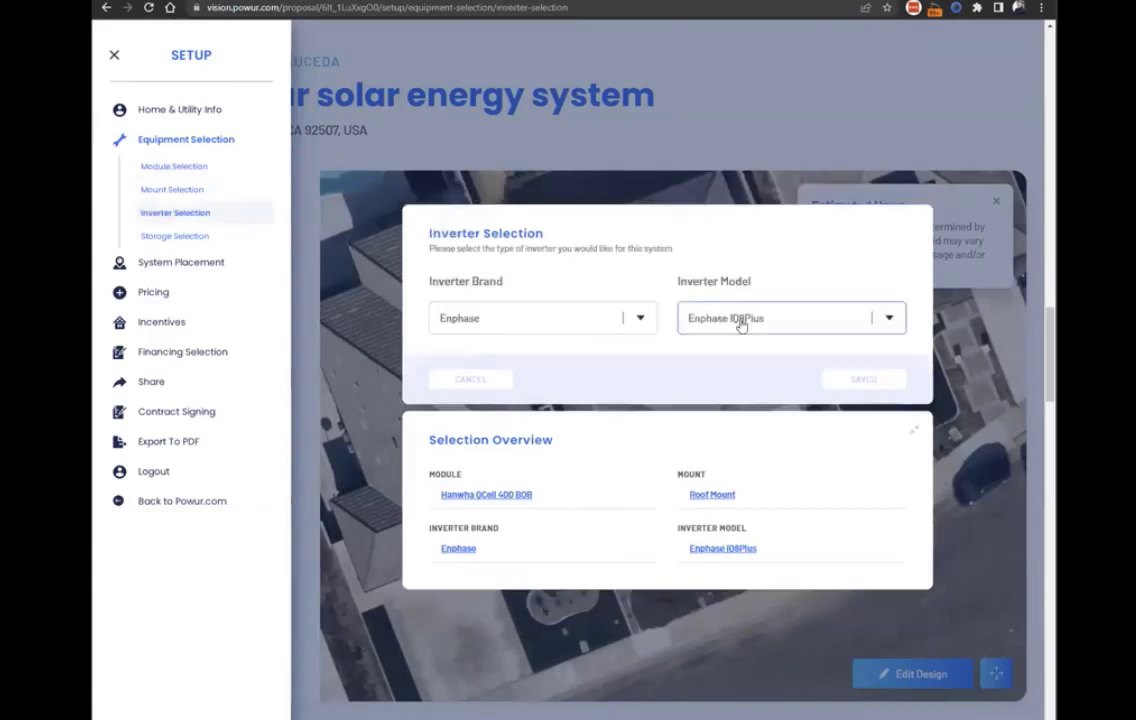
left_click(741, 322)
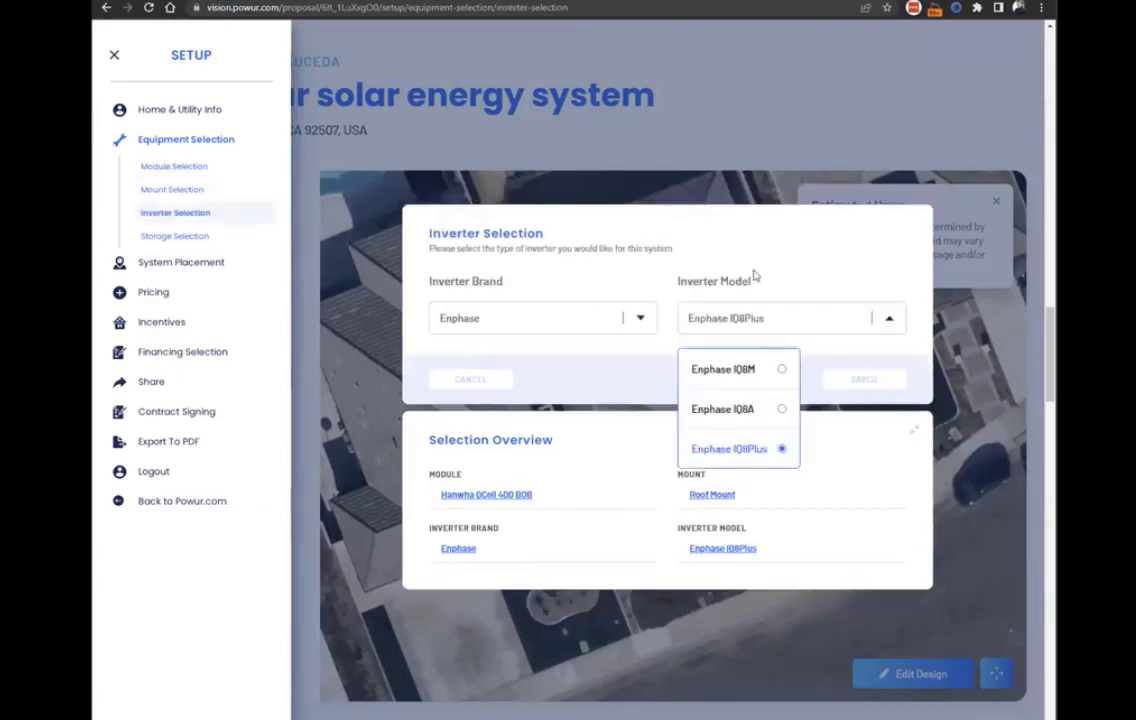
left_click(487, 322)
left_click(687, 257)
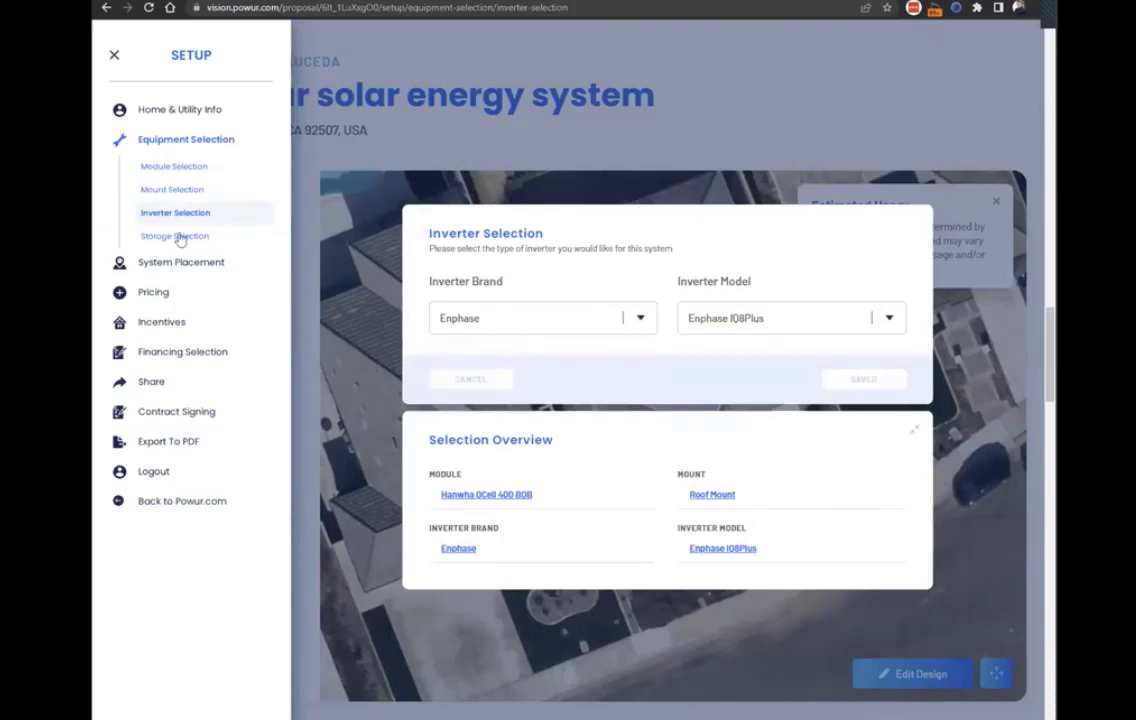
Review the mount types and the storage options offered with the Enphase inverter
left_click(174, 191)
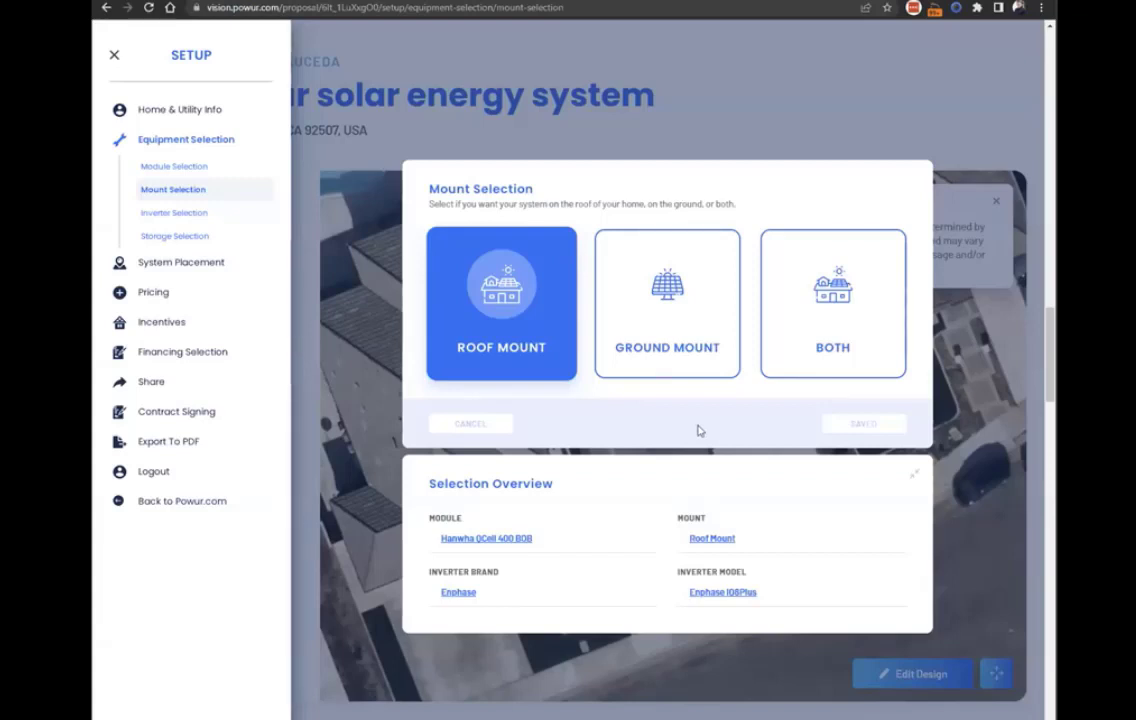
left_click(176, 238)
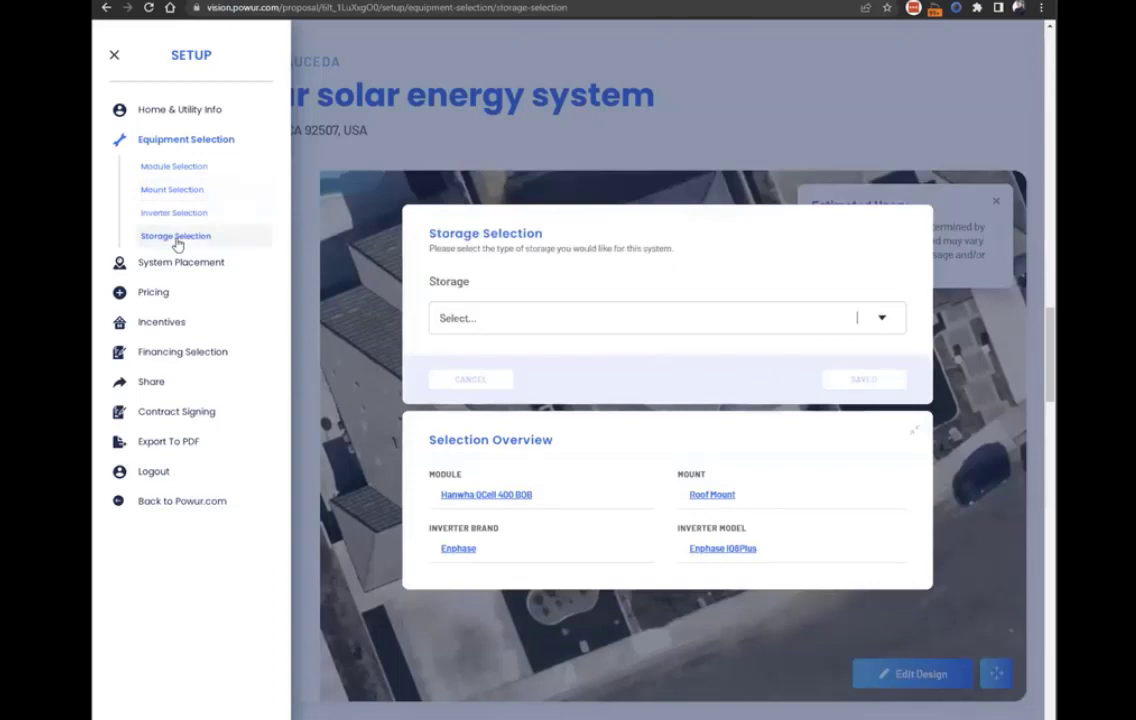
left_click(626, 328)
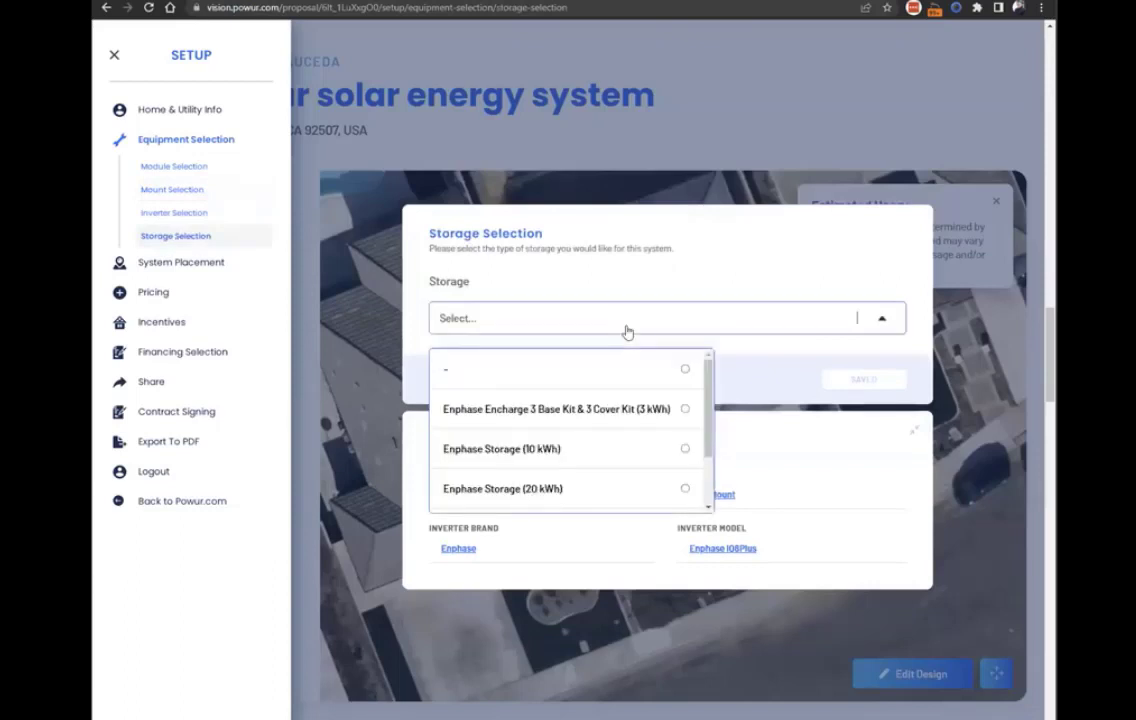
left_click(597, 561)
left_click(568, 323)
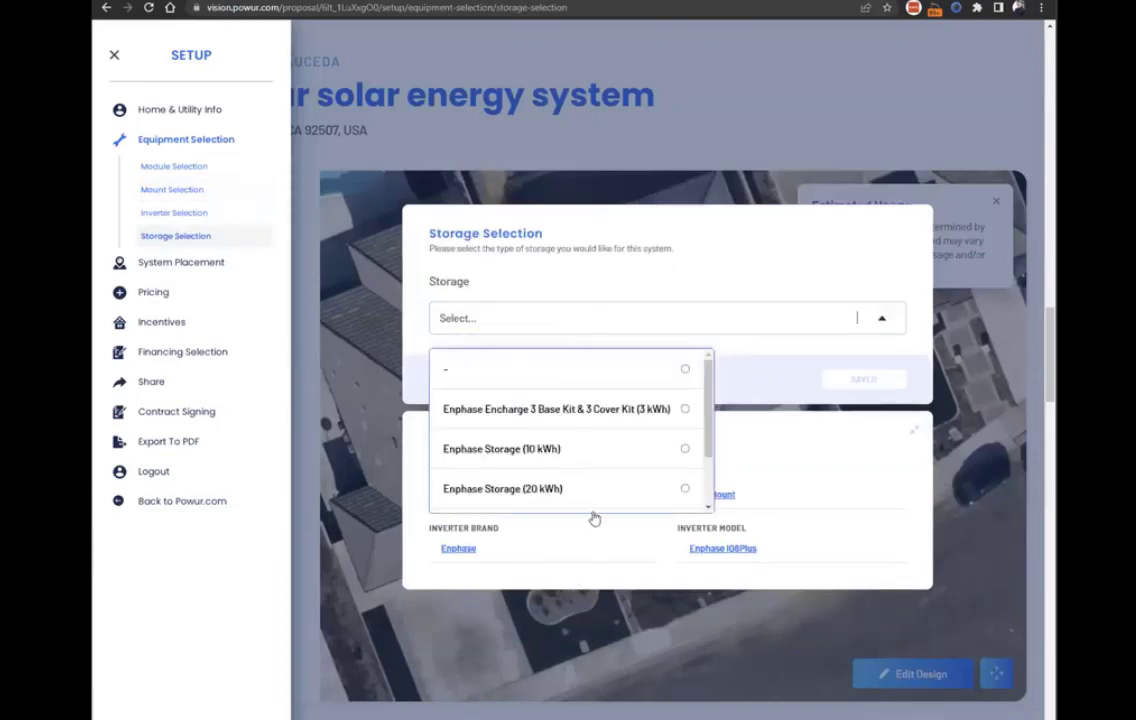
scroll(570, 415, "down", 1)
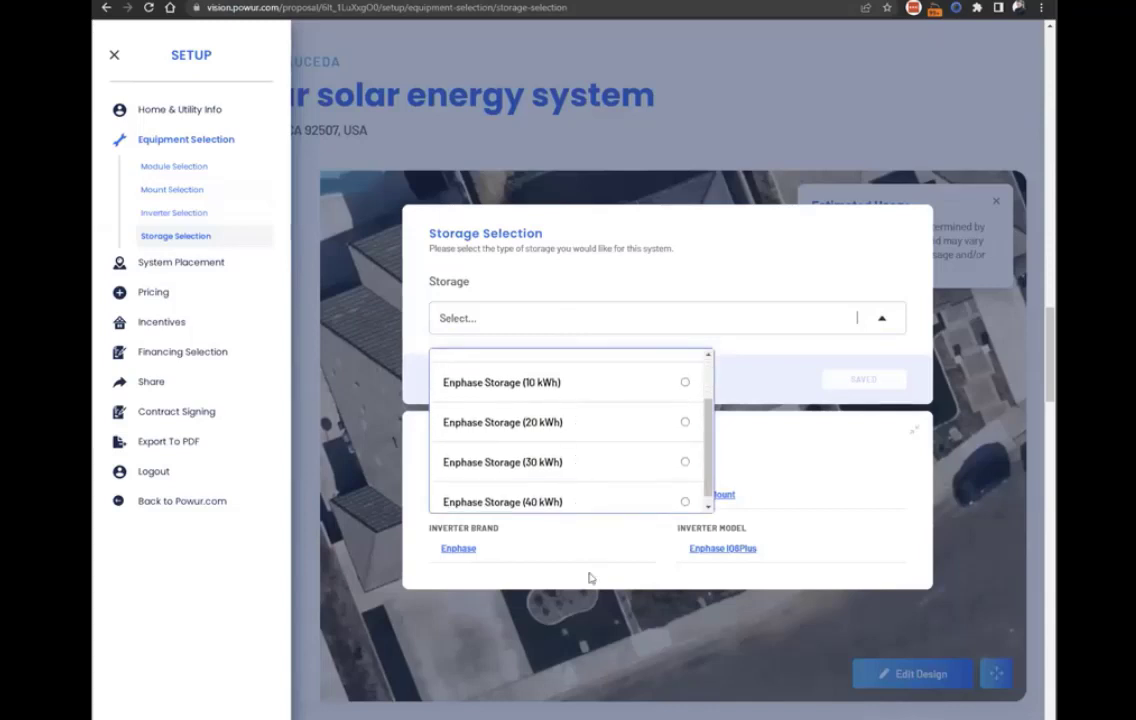
left_click(472, 561)
Save SolarEdge SE3000H-US as the inverter and check the storage options offered with it
left_click(462, 552)
left_click(513, 320)
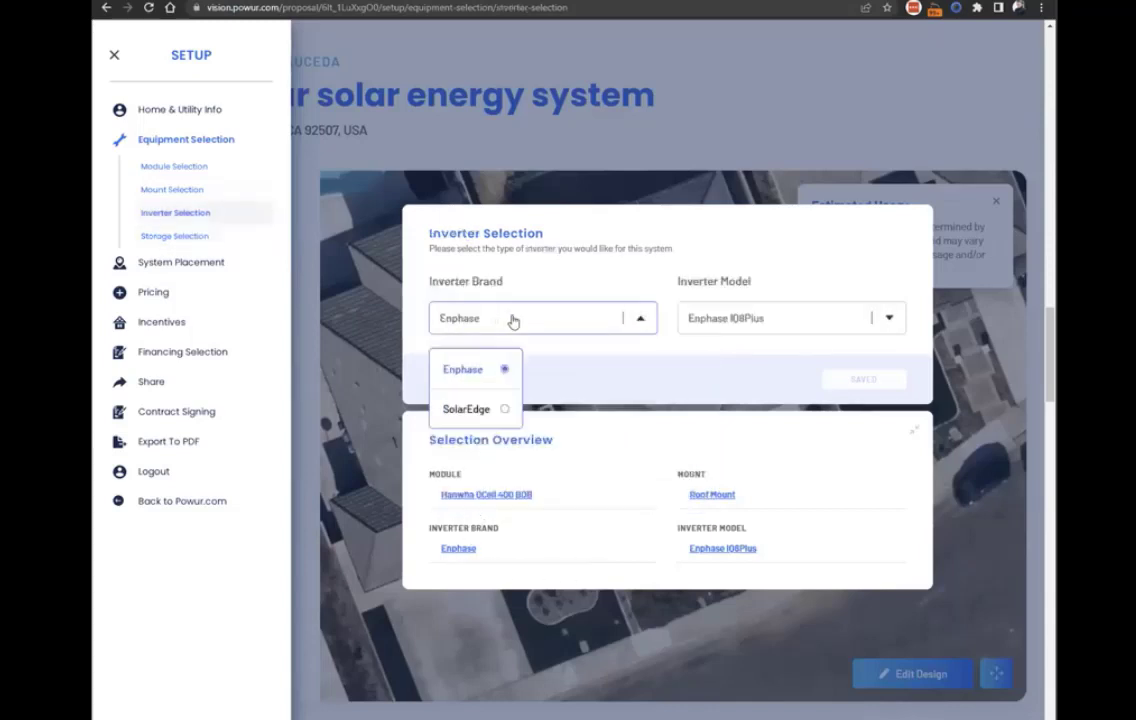
left_click(472, 408)
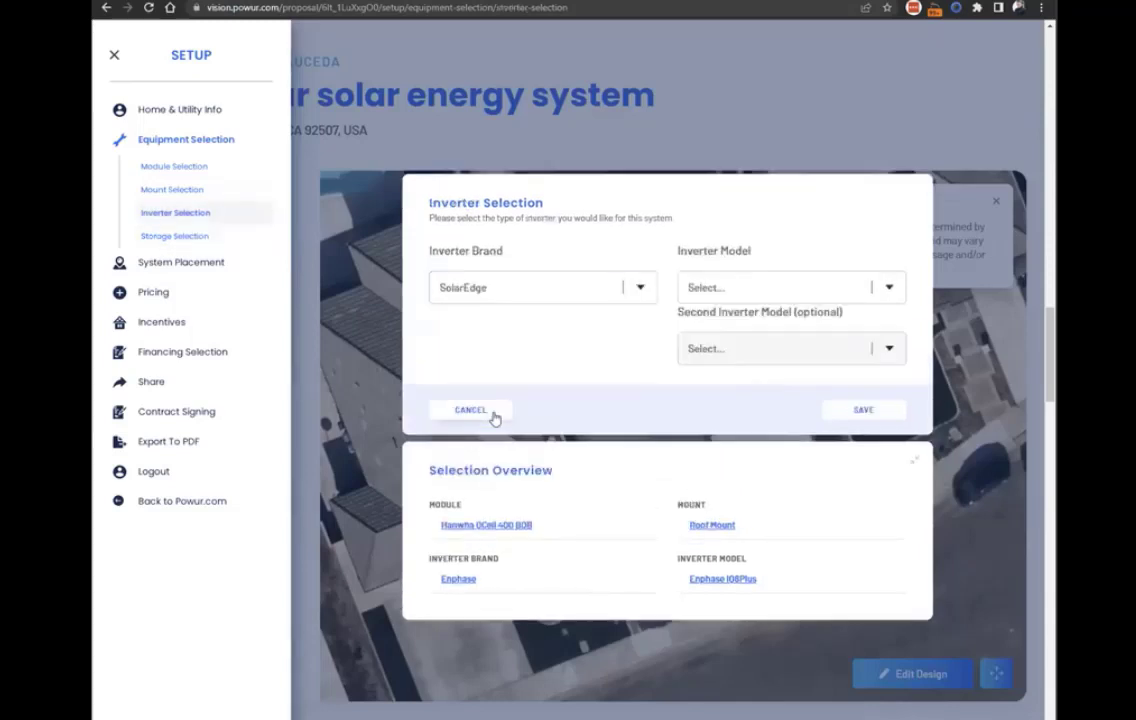
left_click(752, 290)
left_click(753, 394)
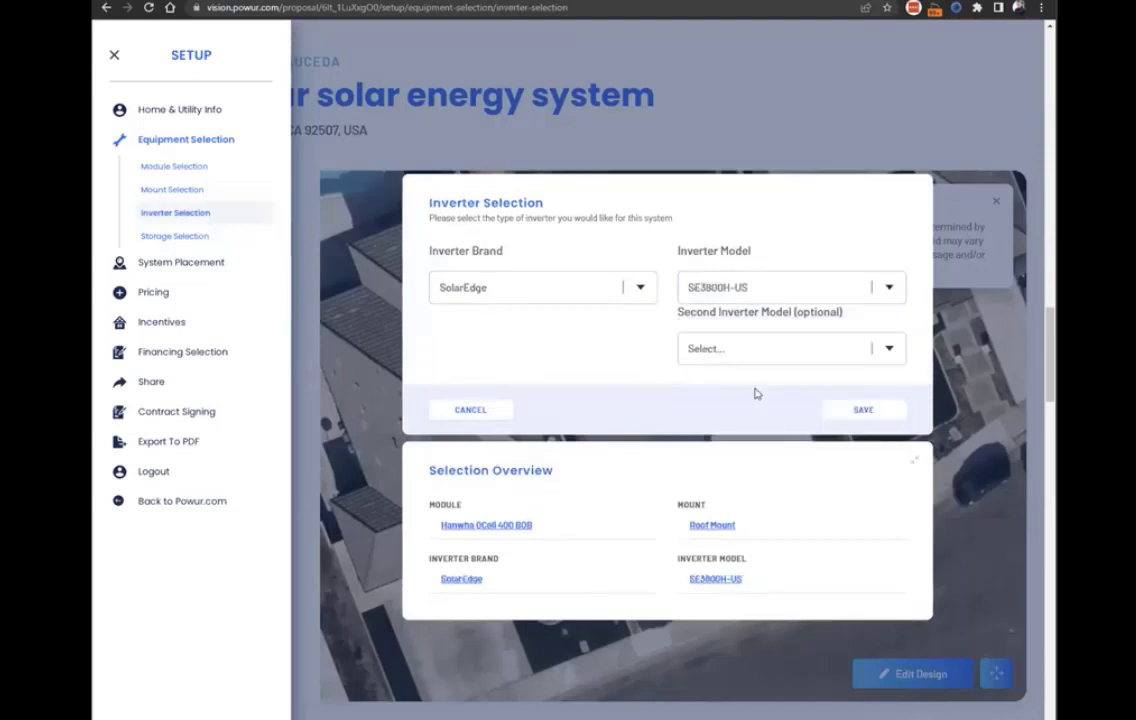
left_click(863, 410)
left_click(178, 240)
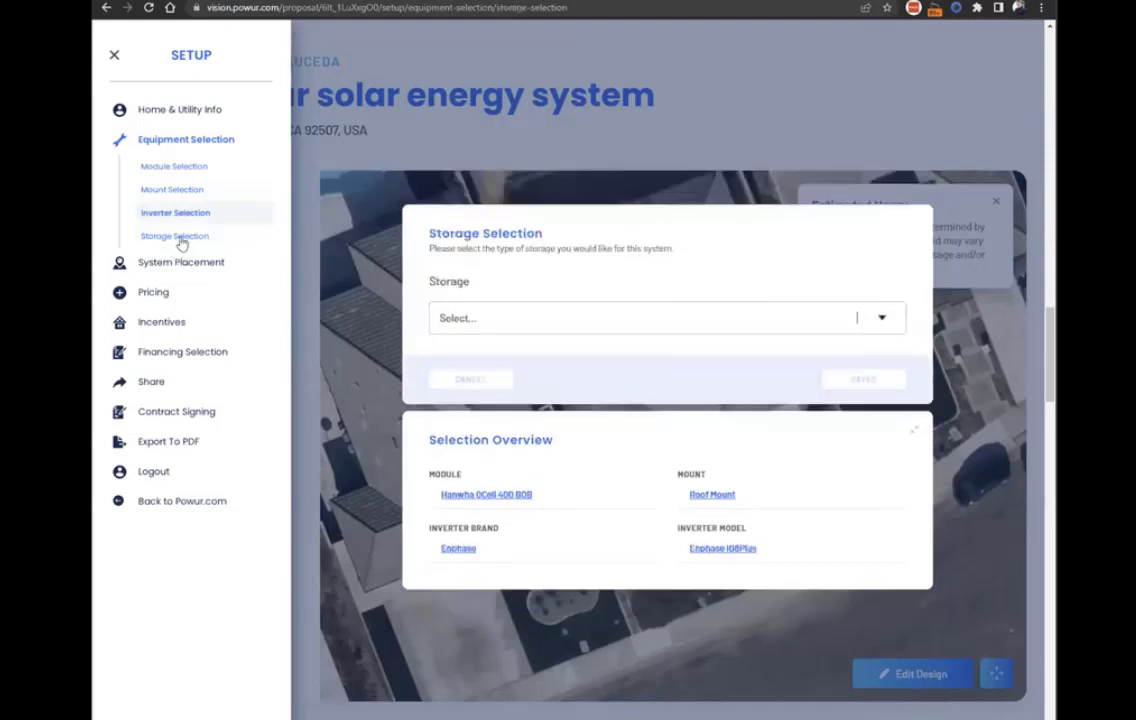
left_click(545, 320)
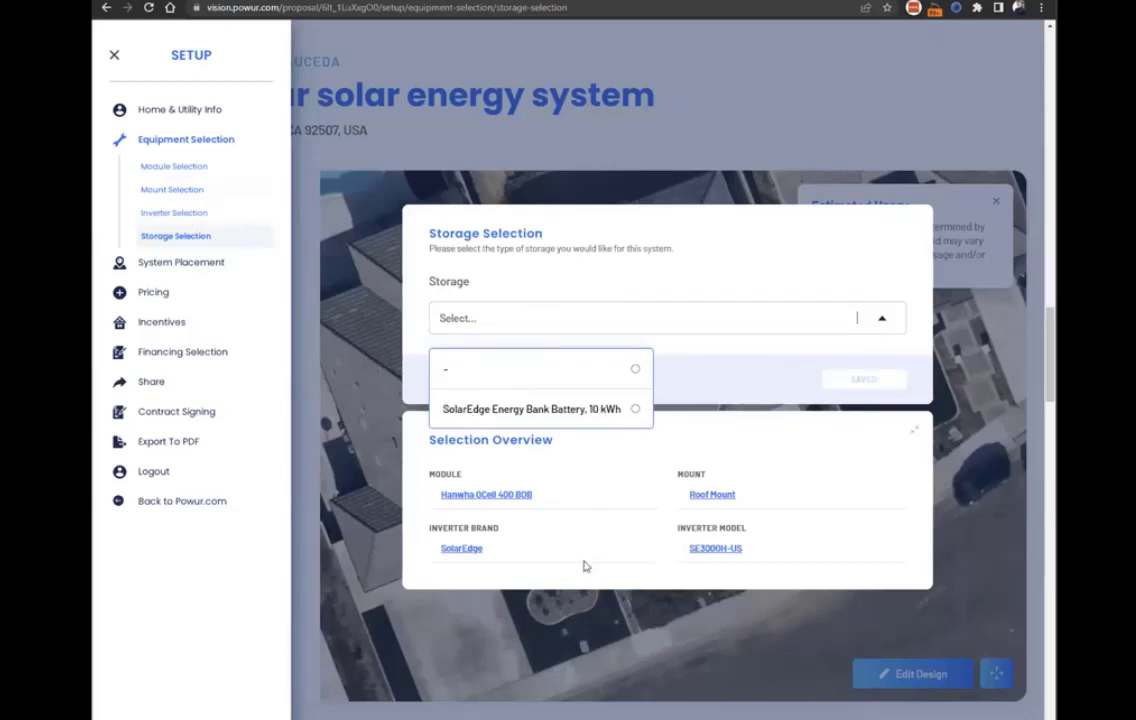
Set the inverter brand back to Enphase with the Enphase IQ8Plus model and save the selection
left_click(472, 548)
left_click(523, 292)
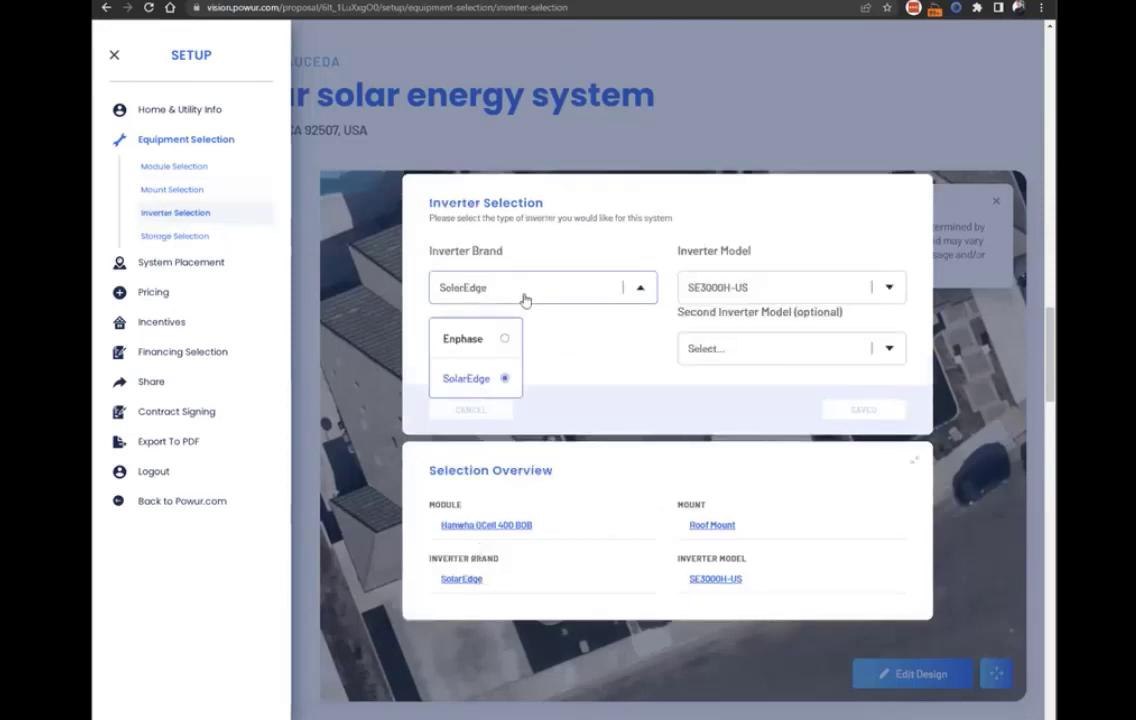
left_click(462, 338)
left_click(728, 322)
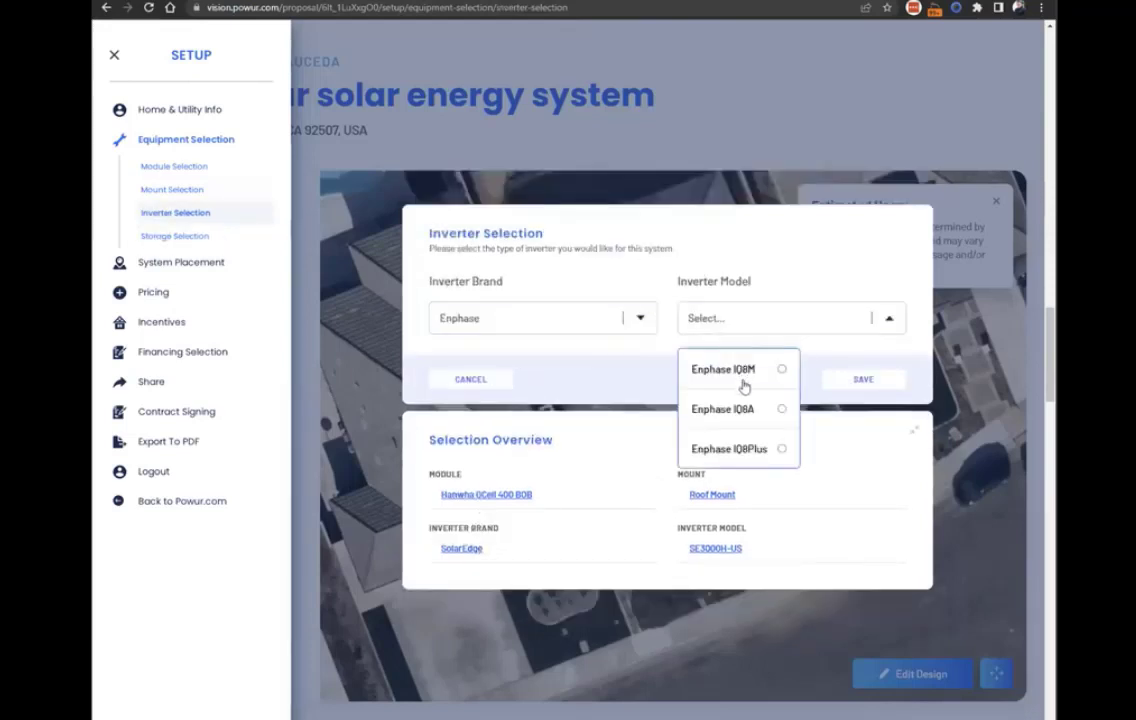
left_click(729, 449)
left_click(863, 379)
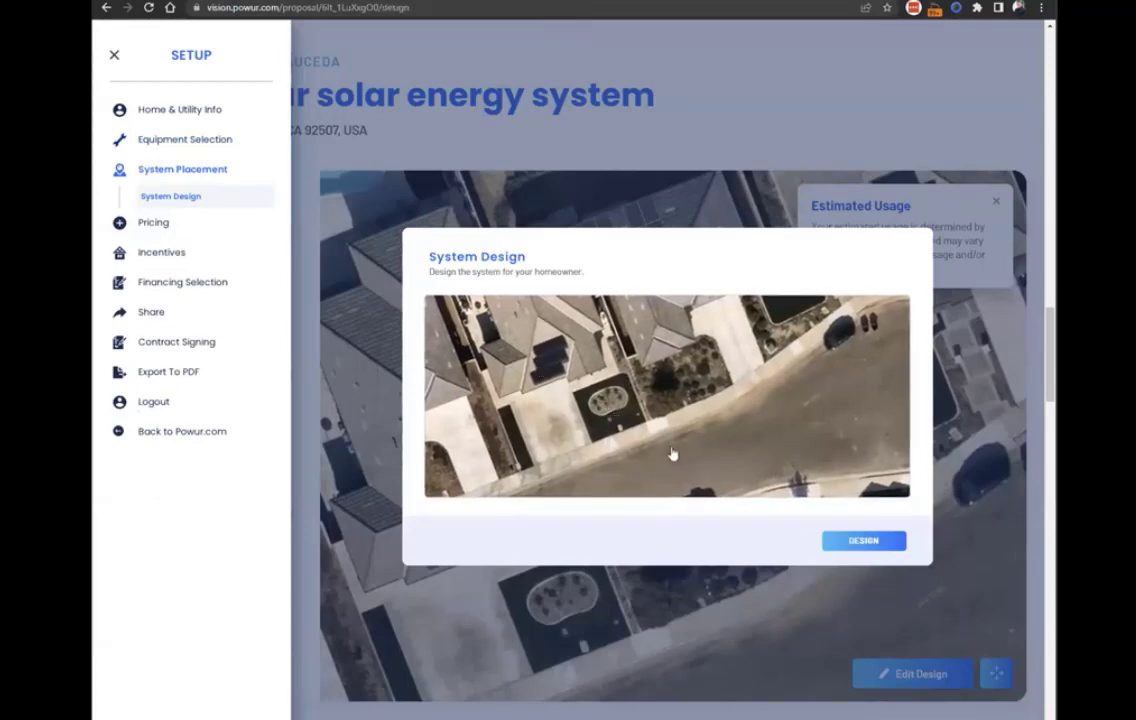
Open the system design from System Placement, return to the proposal, and review its solar energy system section
left_click(610, 405)
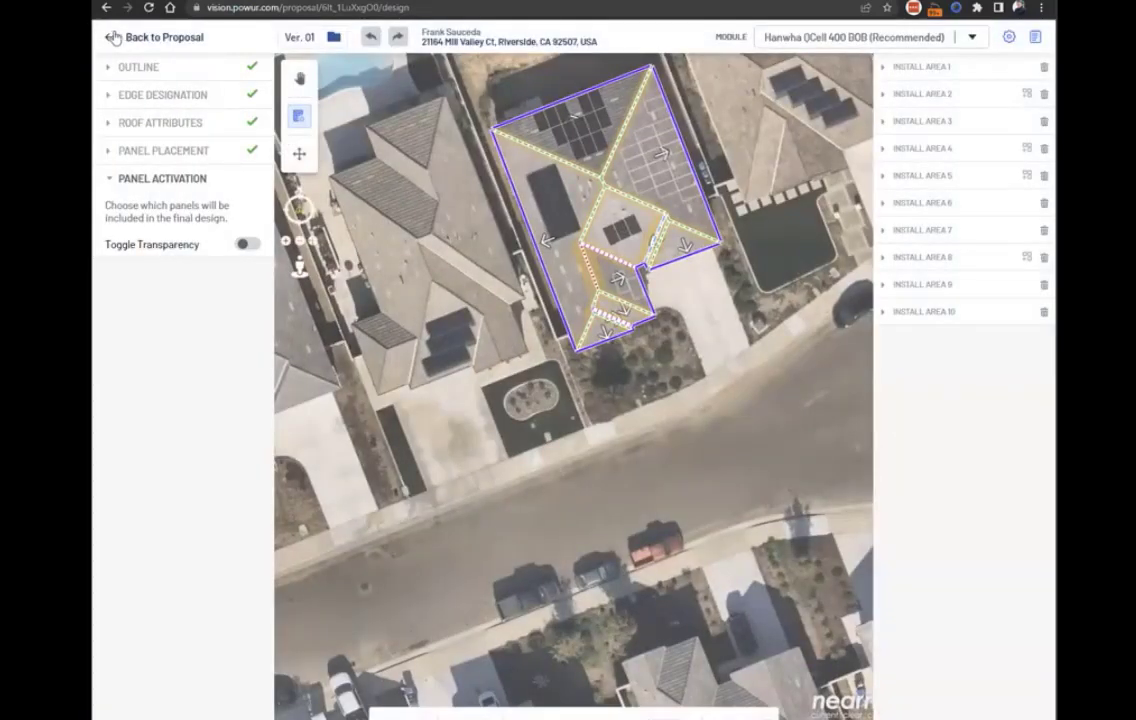
left_click(102, 36)
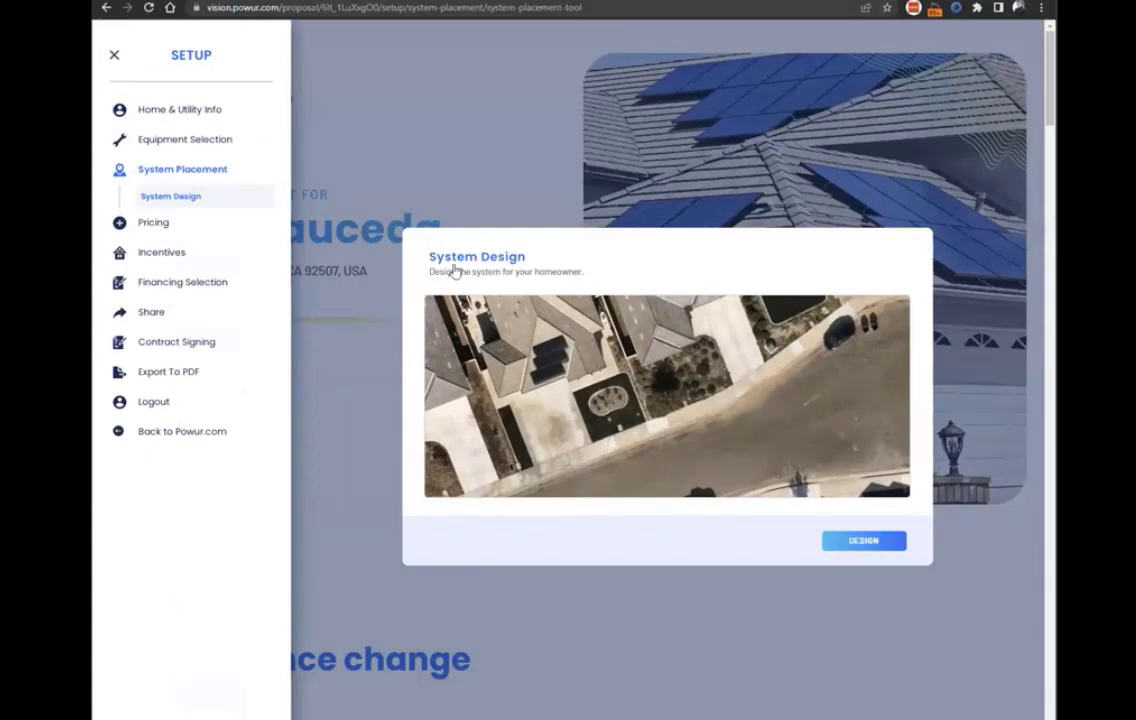
left_click(510, 165)
scroll(775, 620, "down", 20)
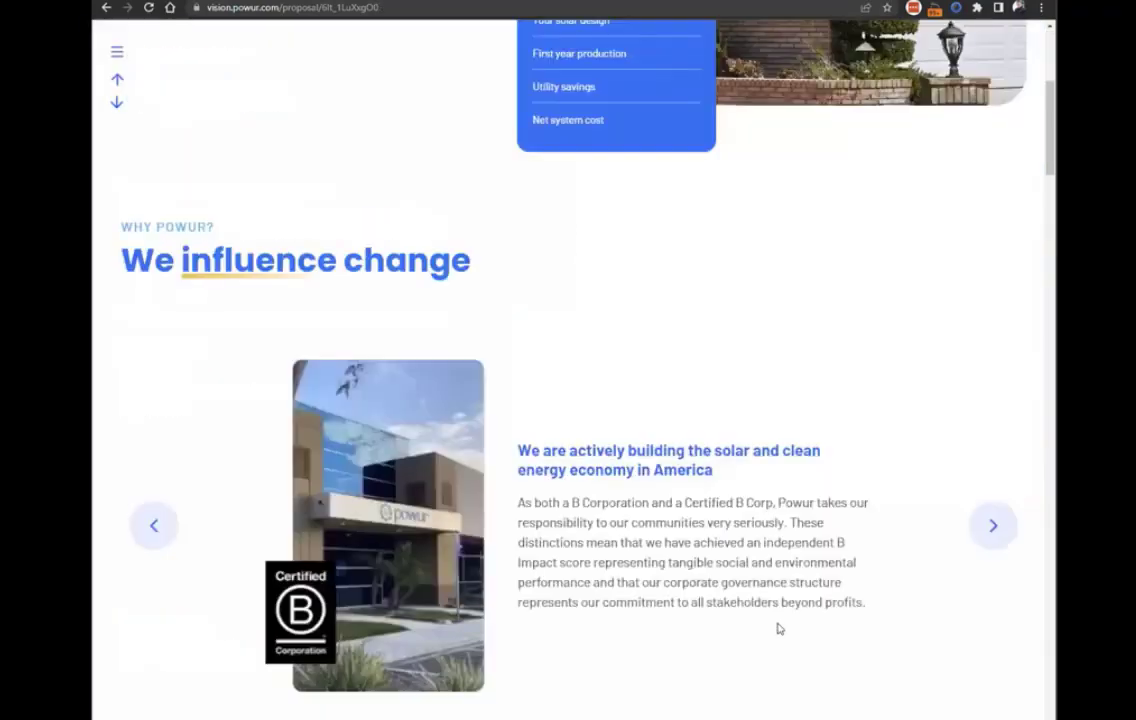
scroll(919, 655, "down", 3)
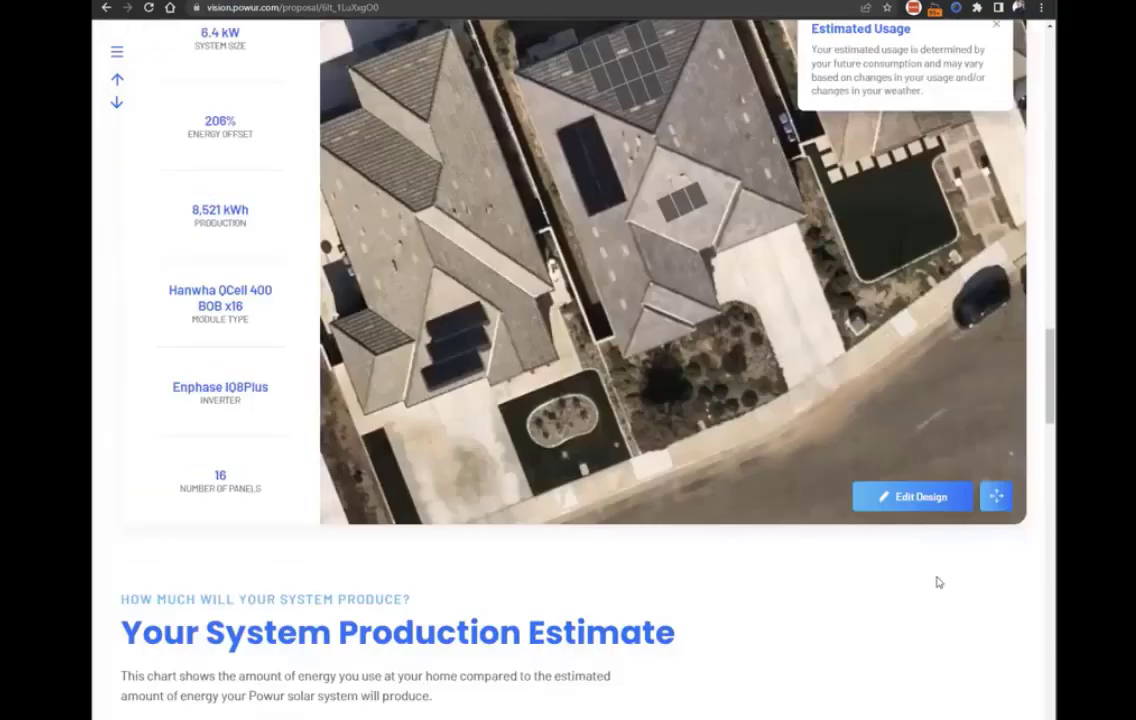
Reposition the house within the target box of the proposal's solar energy system image and save the framing
scroll(938, 581, "up", 1)
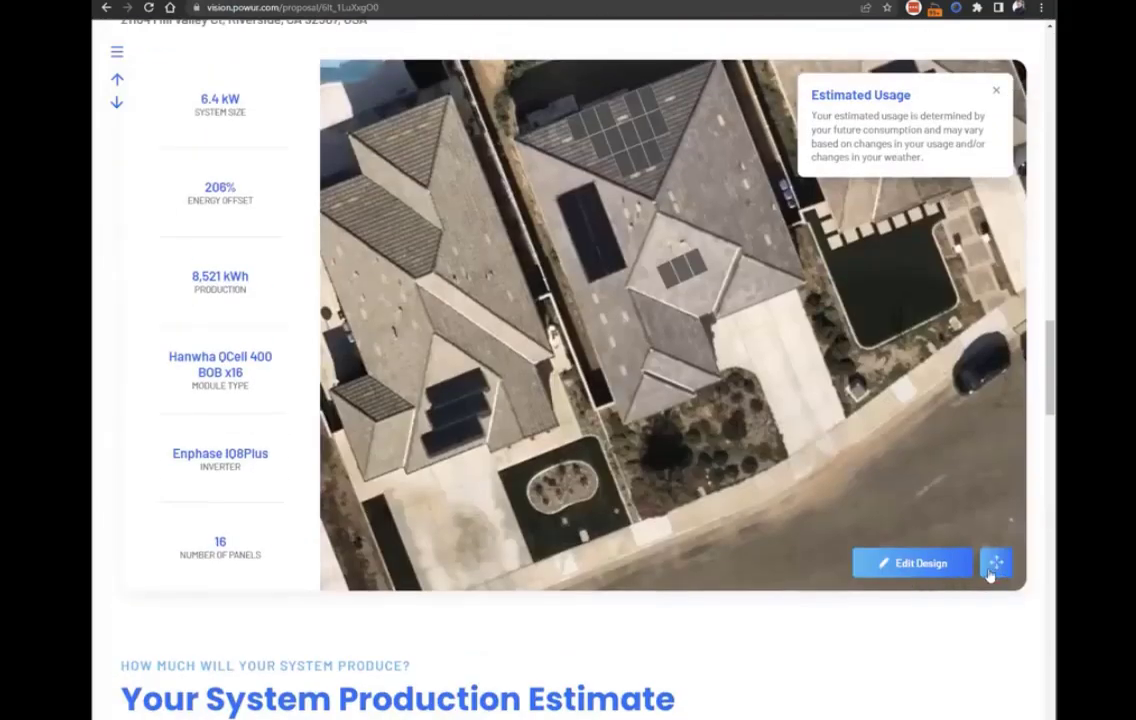
scroll(1003, 578, "up", 1)
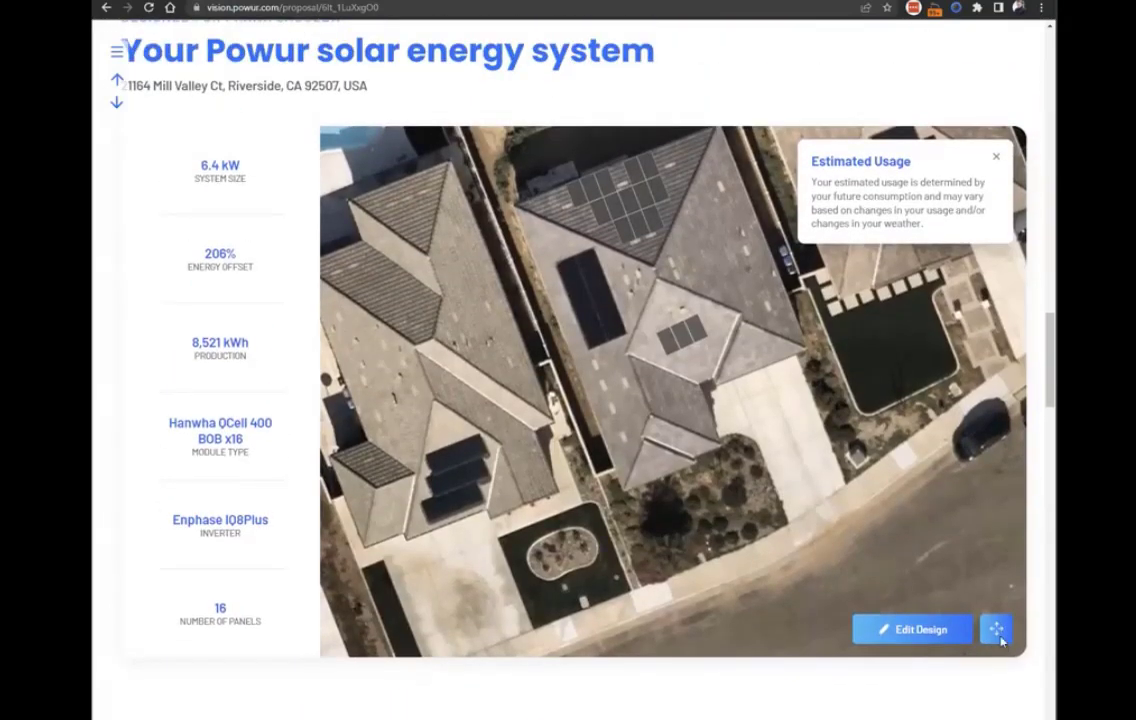
left_click(996, 629)
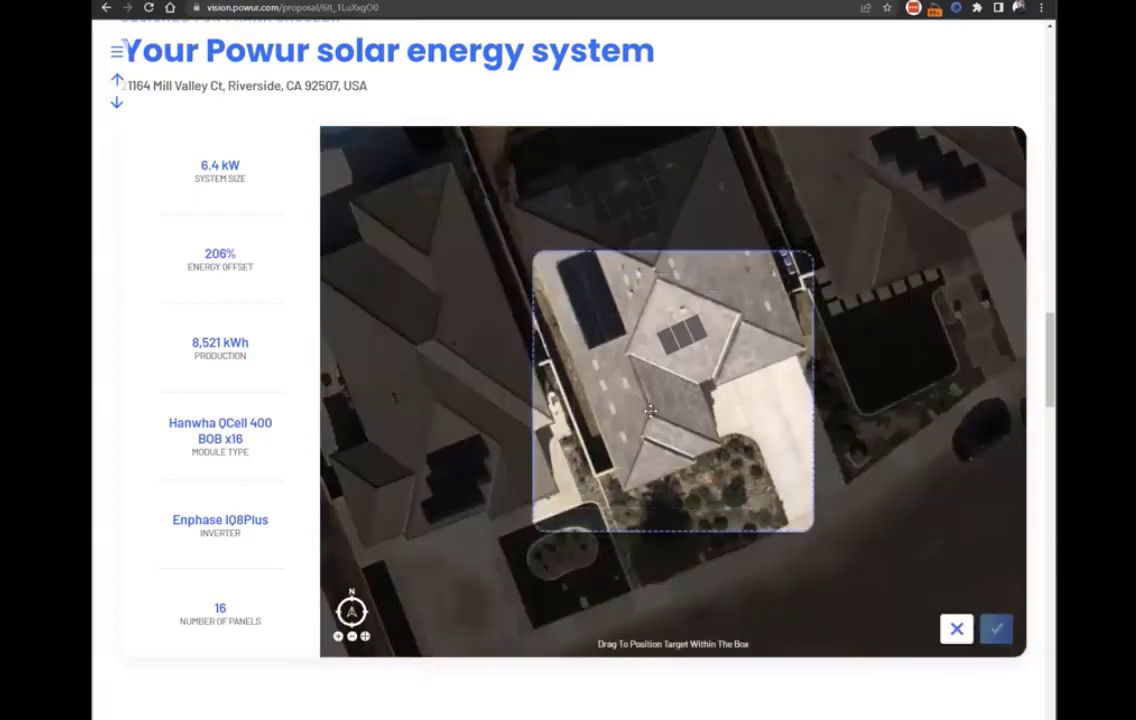
left_click_drag(650, 411, 588, 406)
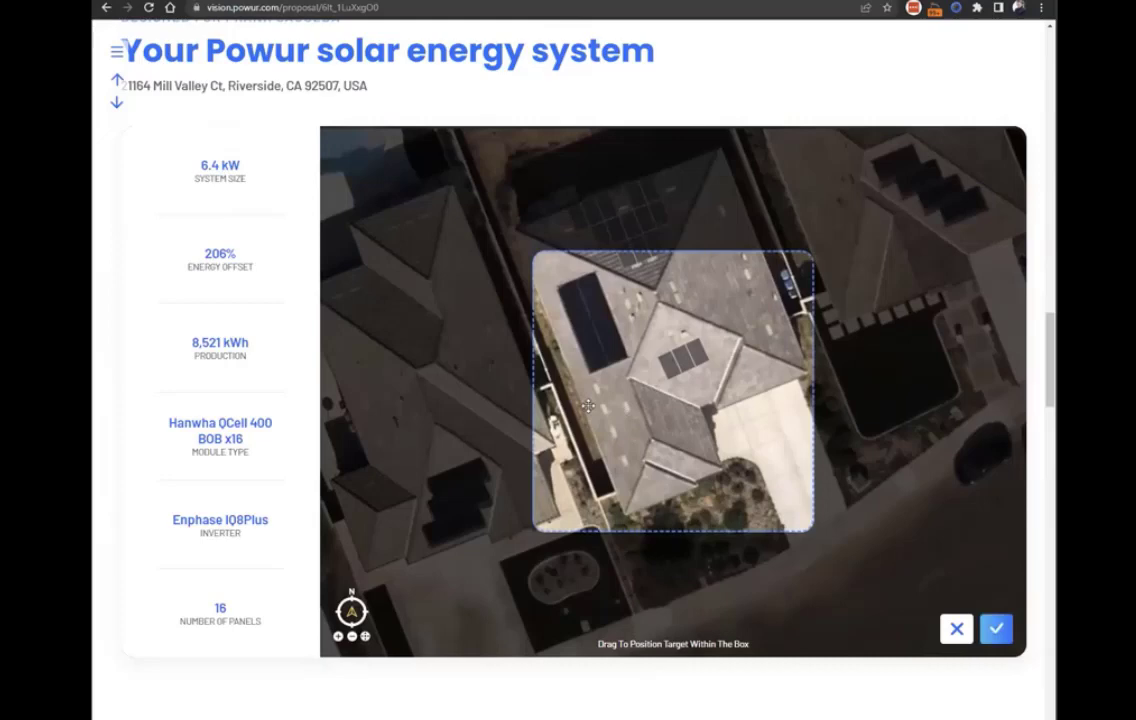
left_click(338, 637)
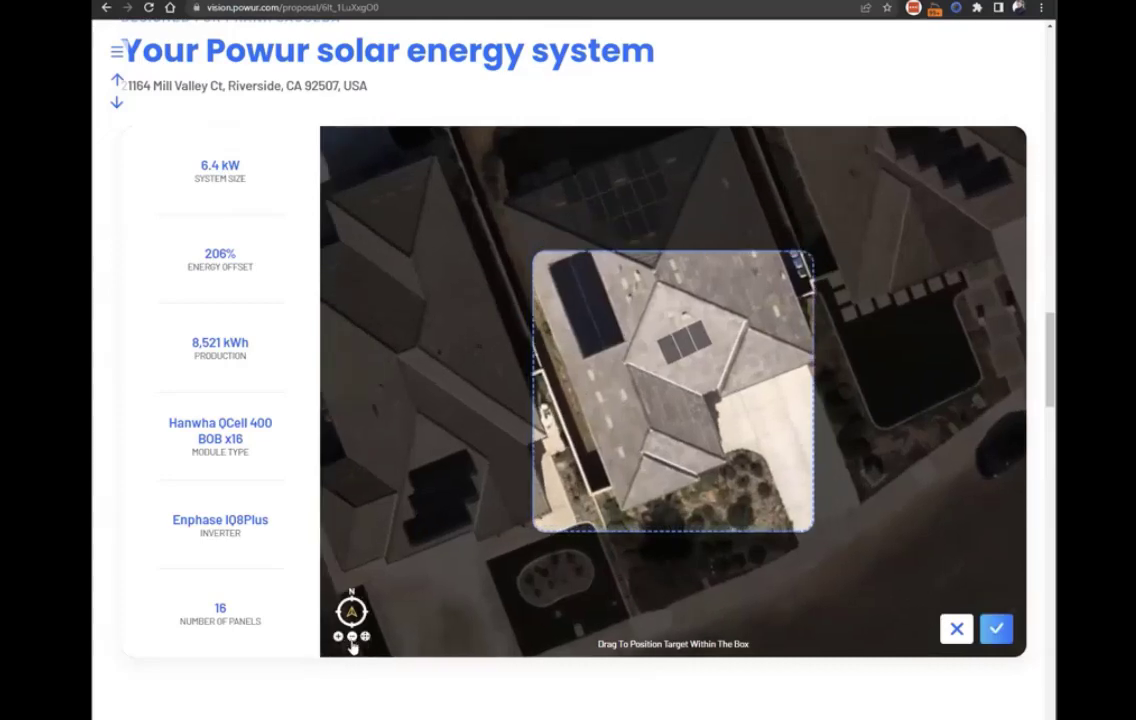
left_click(352, 638)
left_click(996, 644)
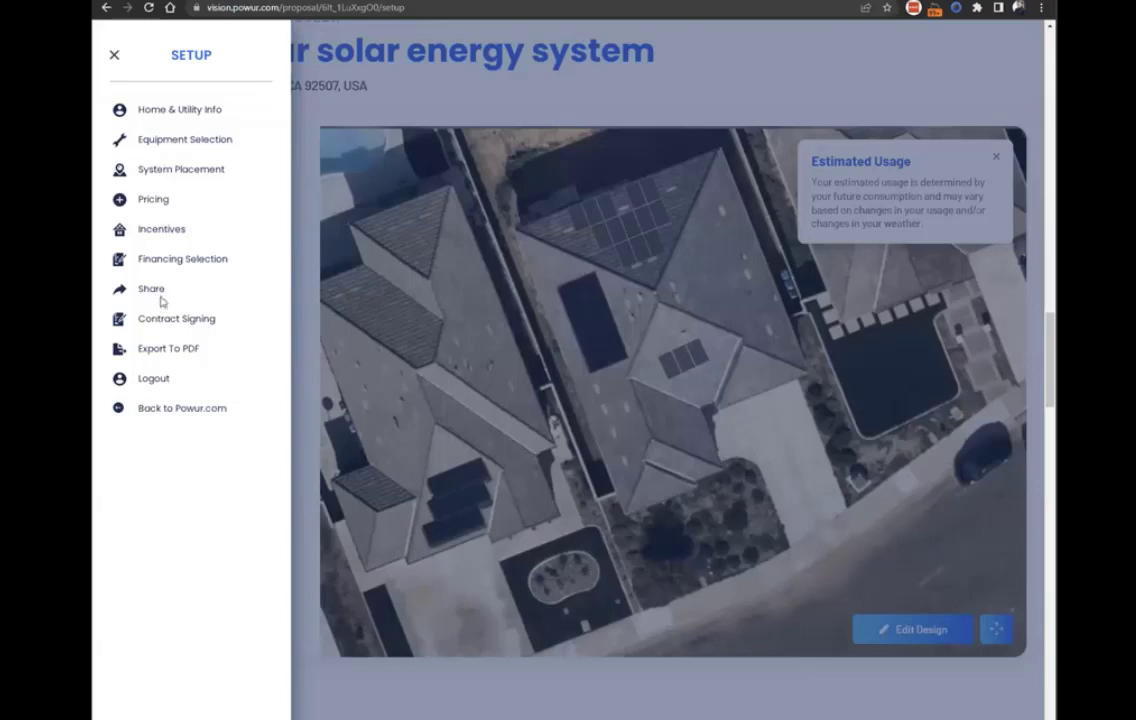
Open the adders selection under Pricing, check the electrical adders, and select the Concrete Tile roofing adder
left_click(161, 230)
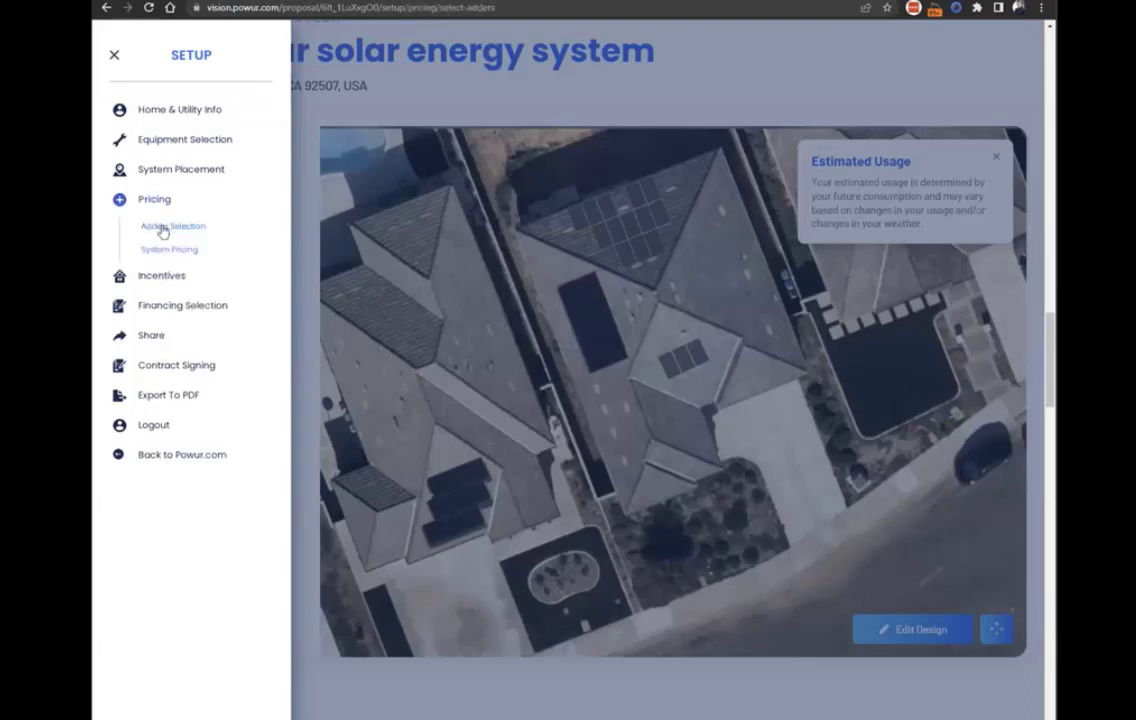
left_click(162, 231)
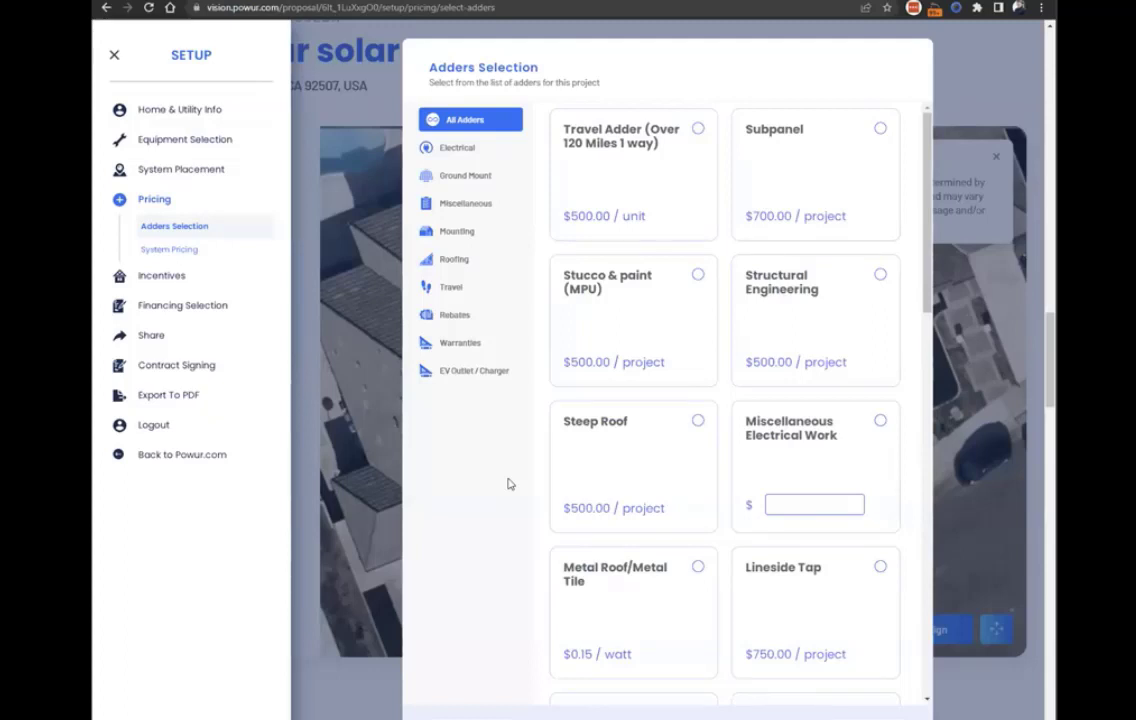
left_click(470, 147)
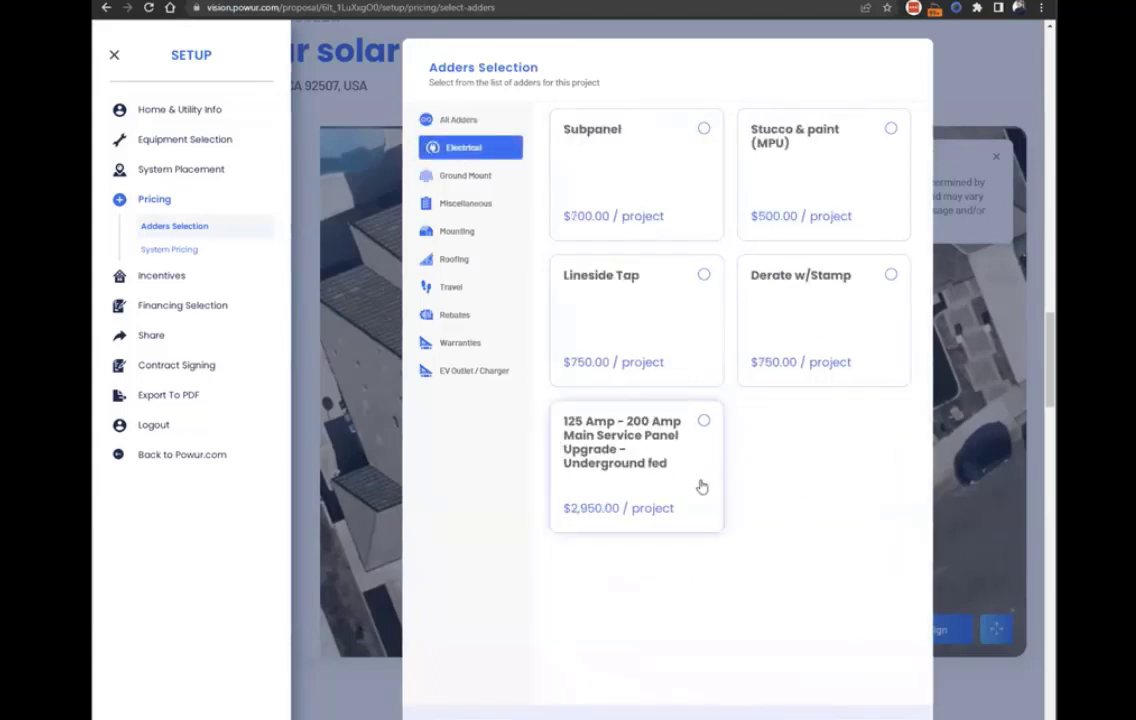
left_click(466, 262)
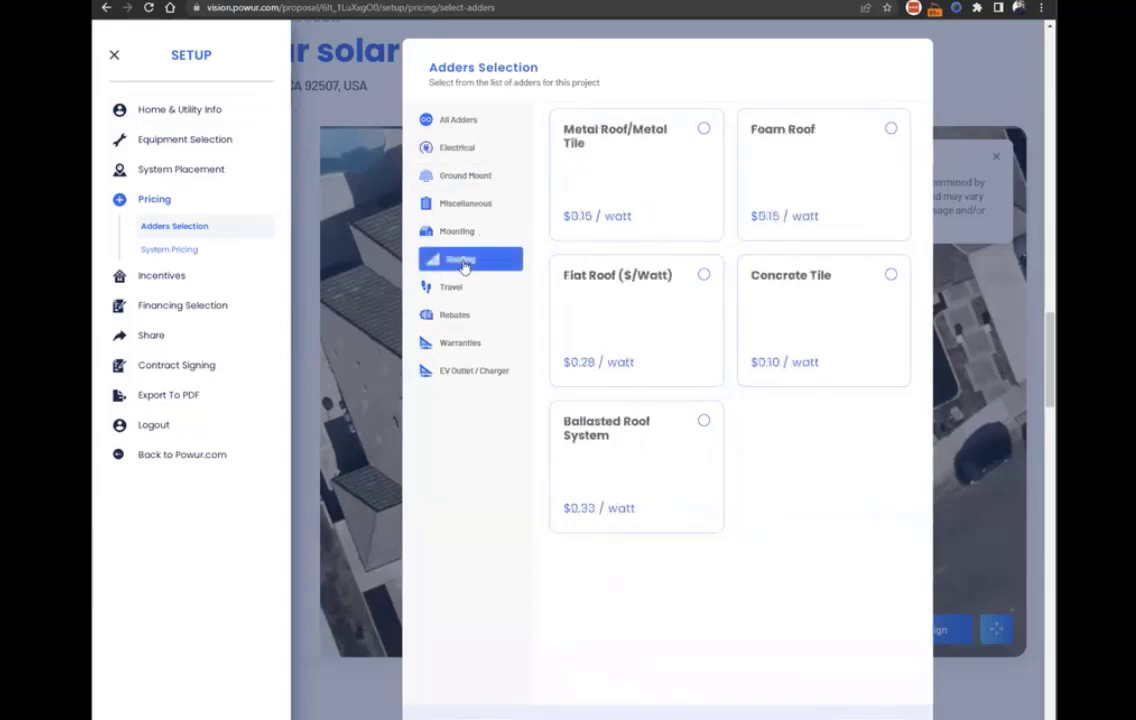
left_click(880, 289)
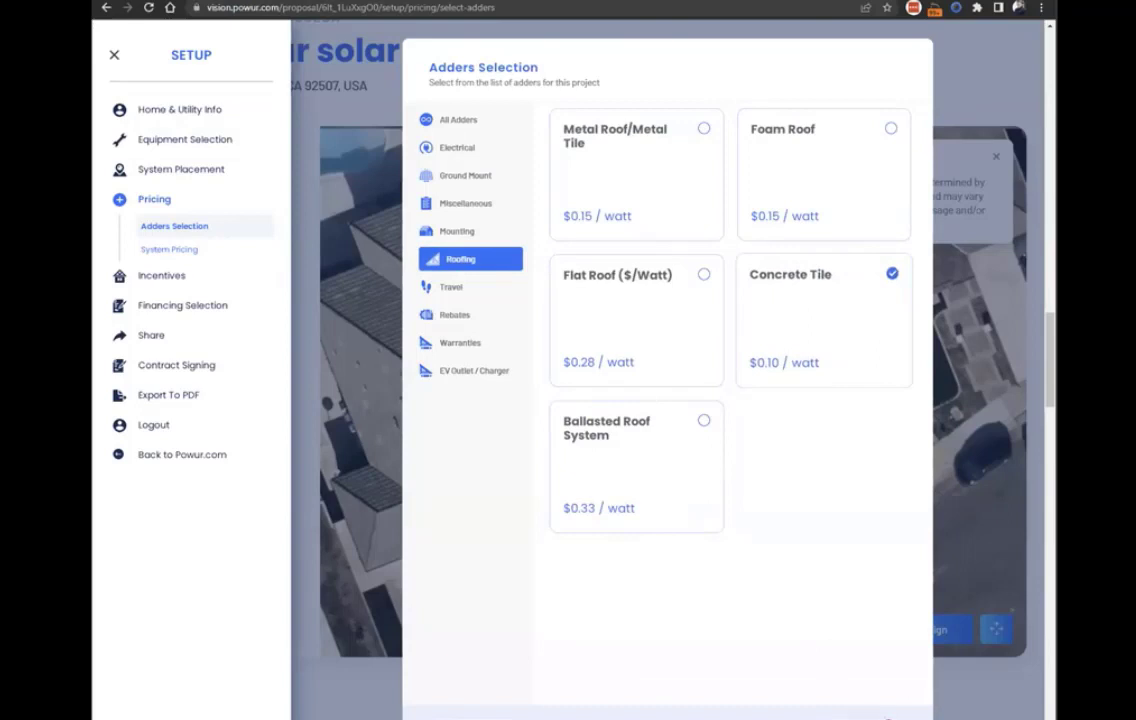
Look through the ground mount, miscellaneous, mounting, roofing, travel and rebate adders, and select the Powur Care 30-Year Warranty
left_click(458, 177)
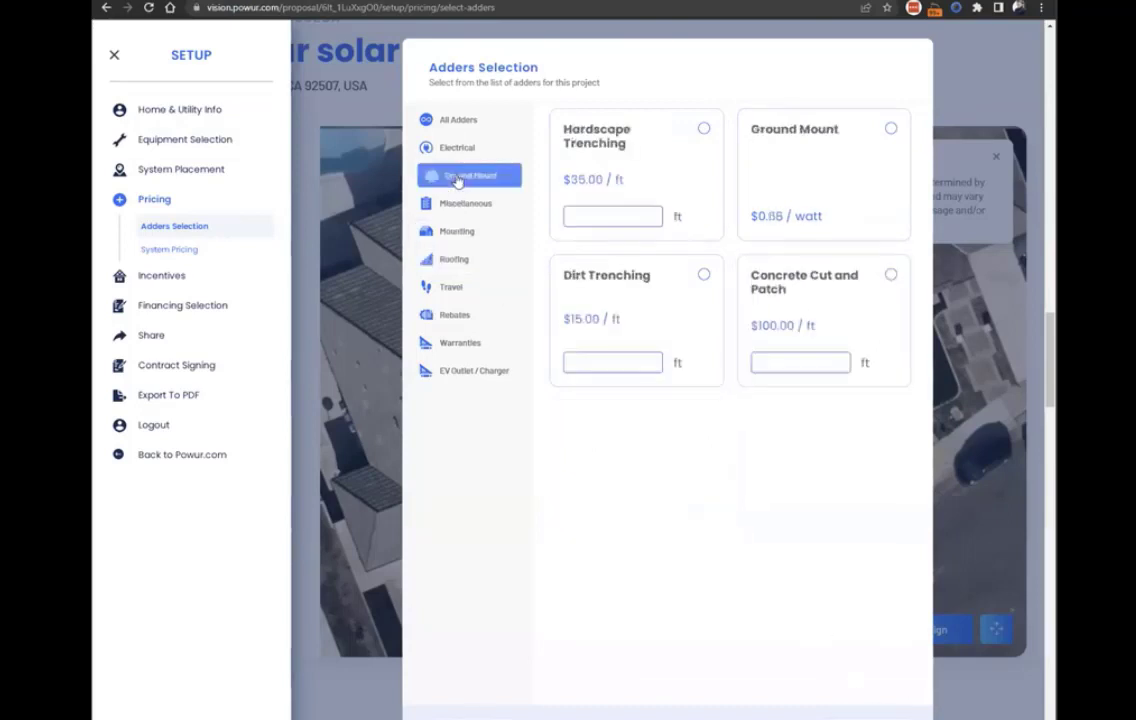
left_click(465, 203)
left_click(472, 176)
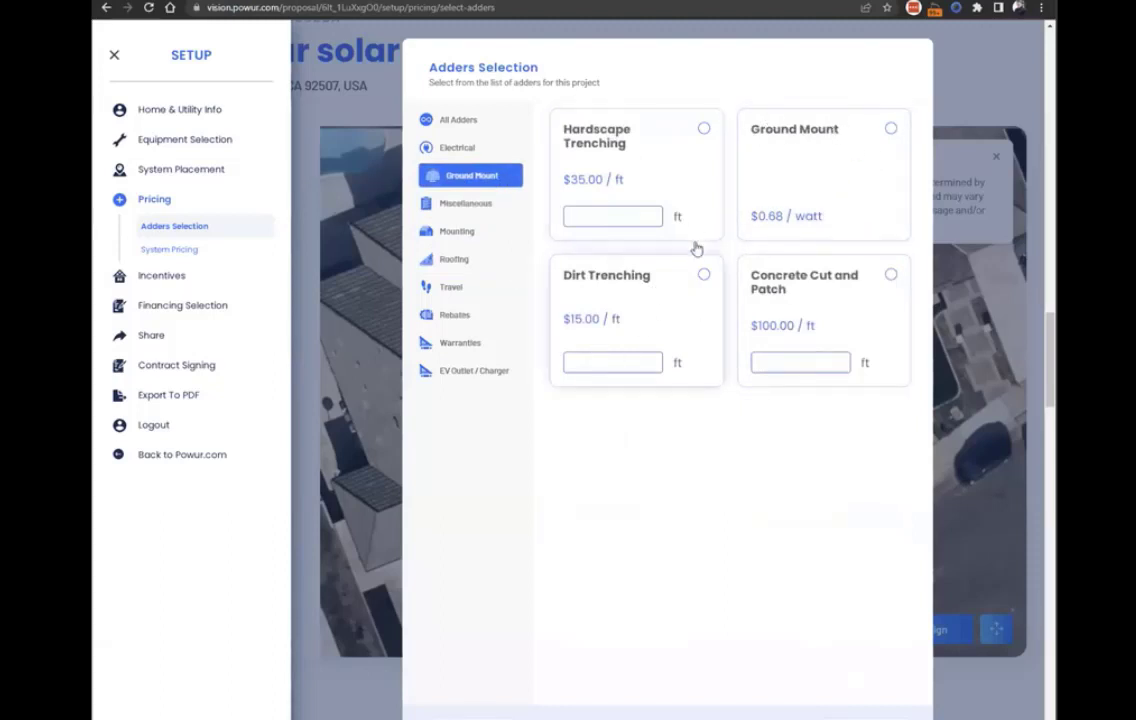
left_click(466, 231)
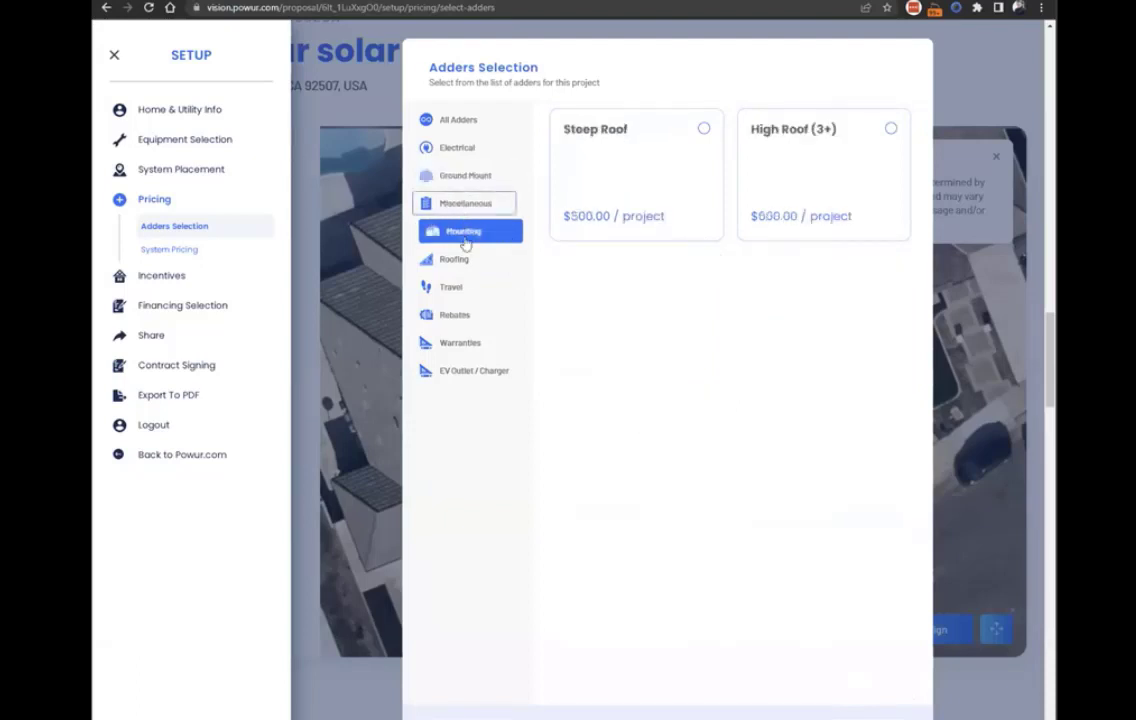
left_click(477, 269)
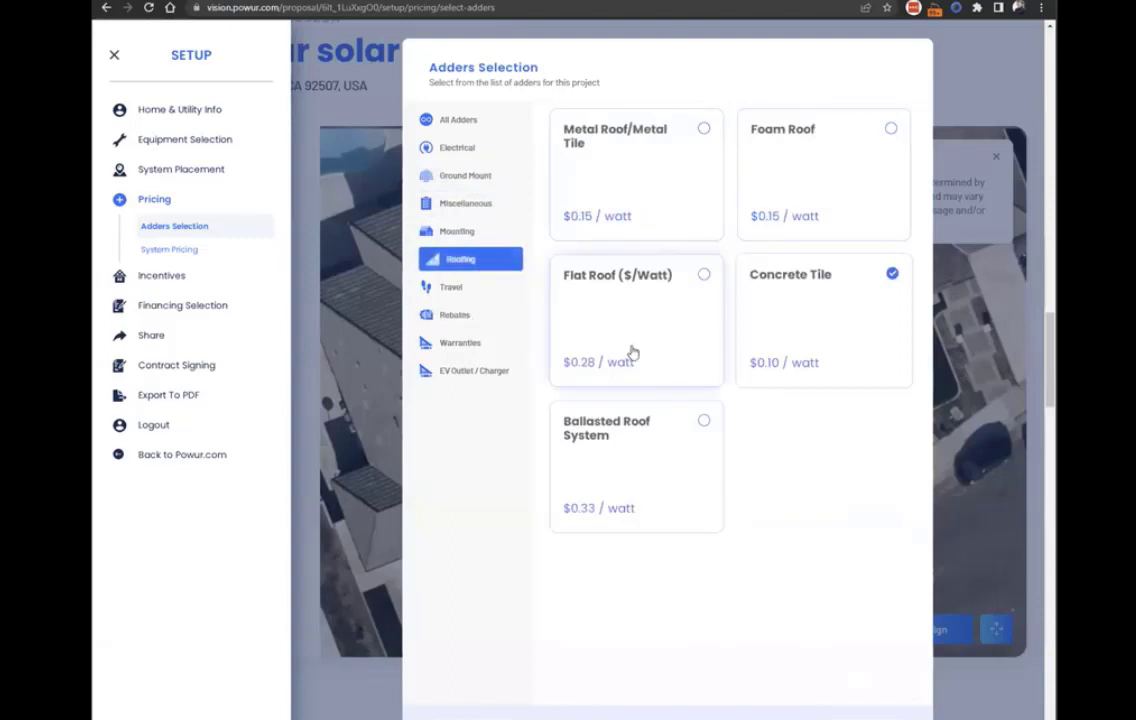
left_click(468, 290)
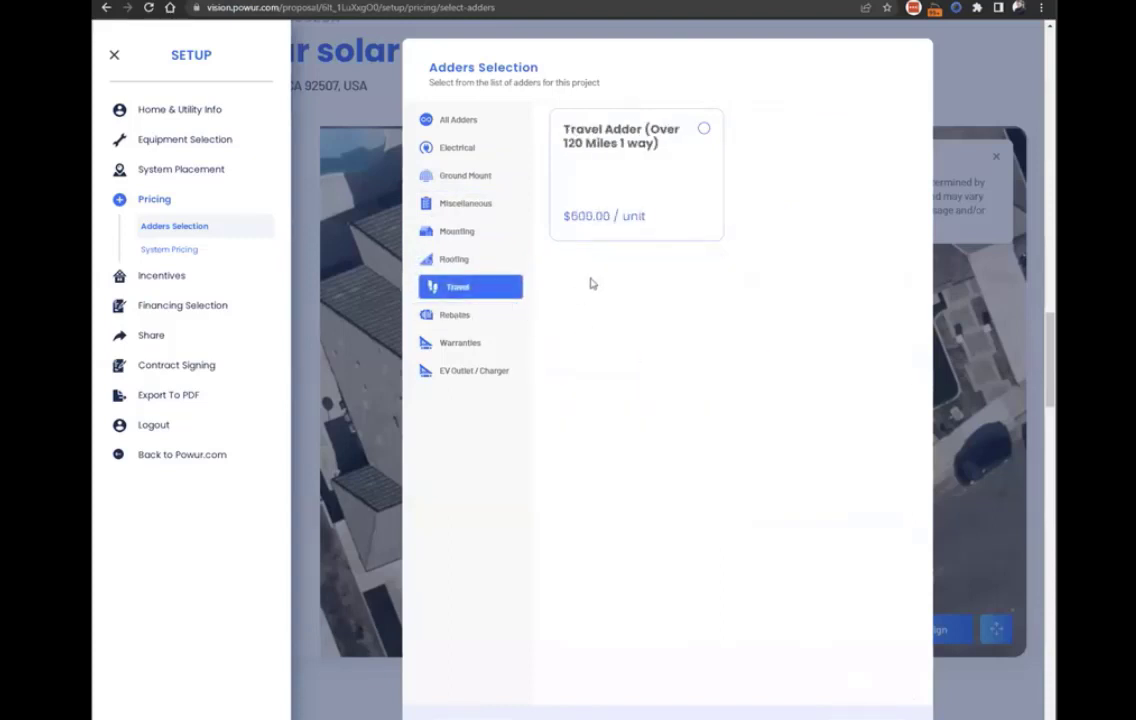
left_click(456, 320)
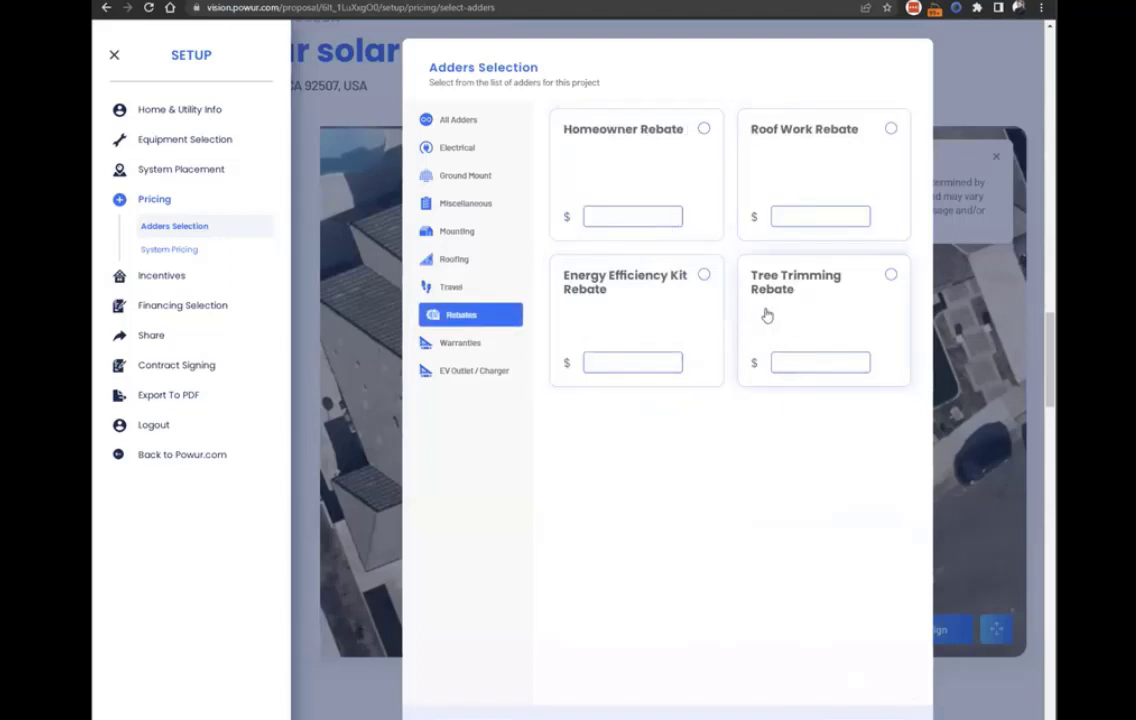
left_click(468, 344)
left_click(705, 276)
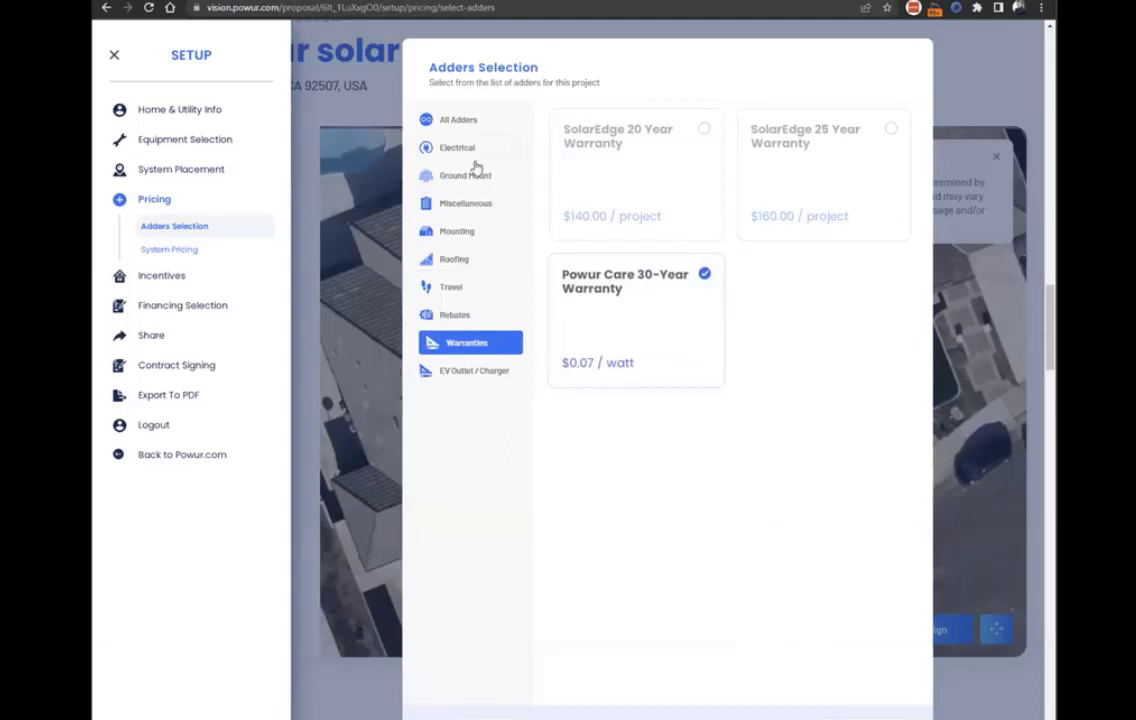
Review the full list of adders and recheck the electrical, miscellaneous, roofing, travel, rebate and warranty categories
left_click(465, 121)
scroll(702, 233, "down", 4)
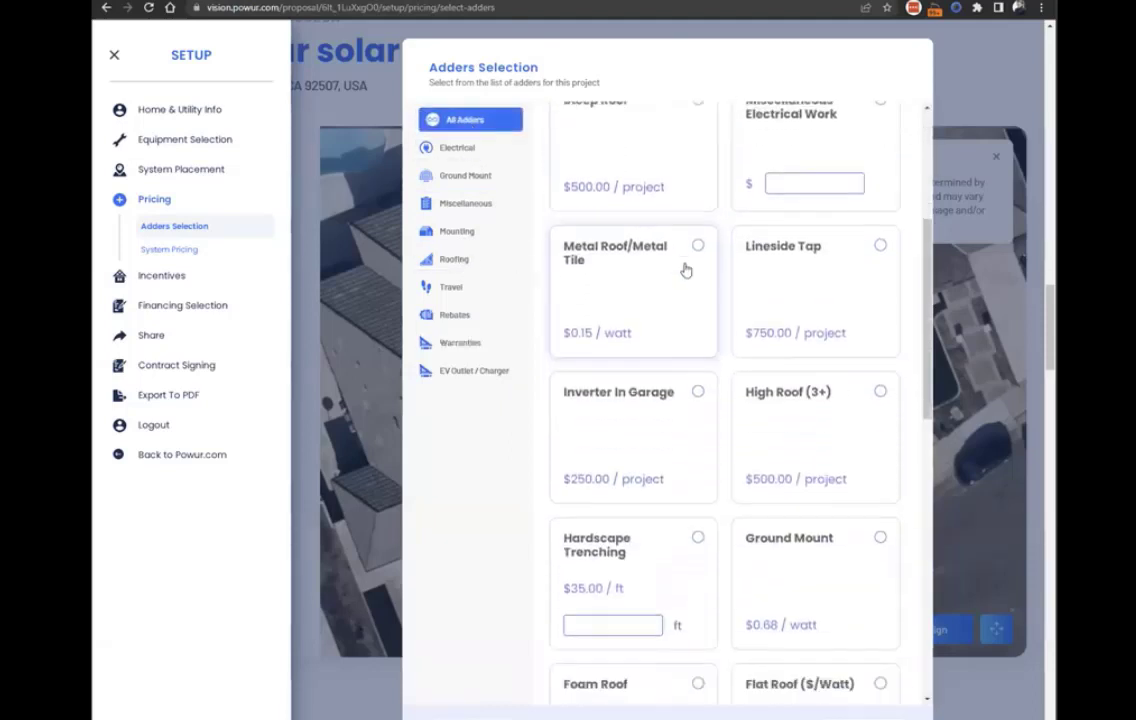
scroll(686, 270, "down", 7)
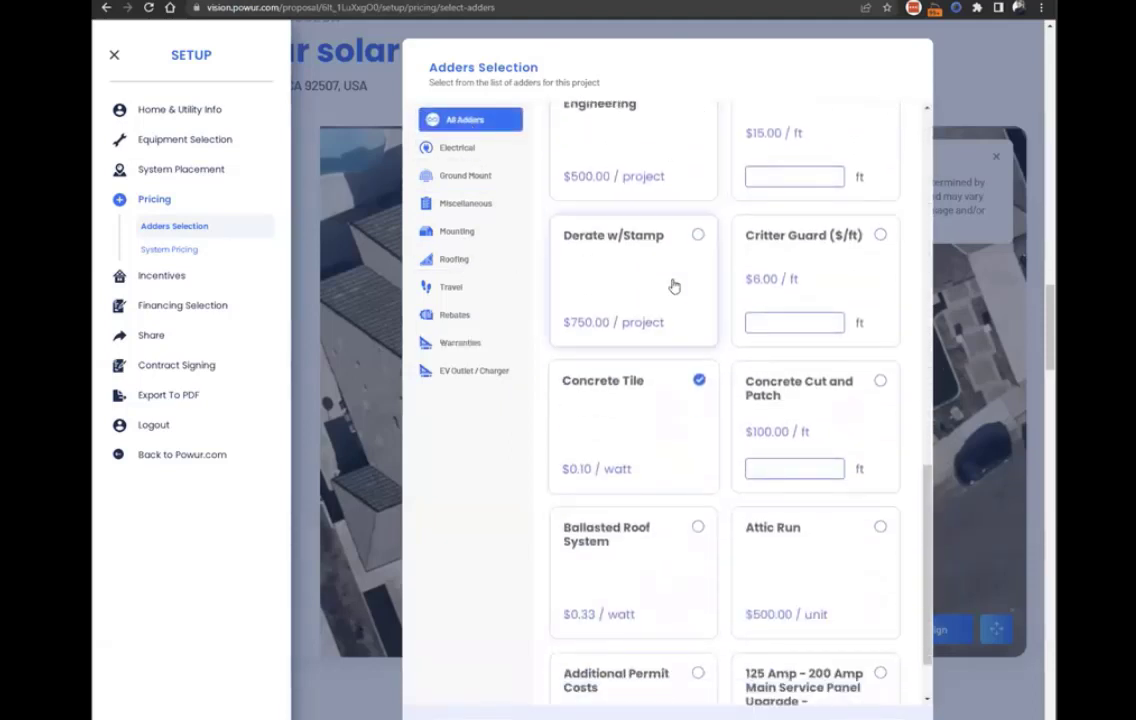
scroll(649, 357, "down", 1)
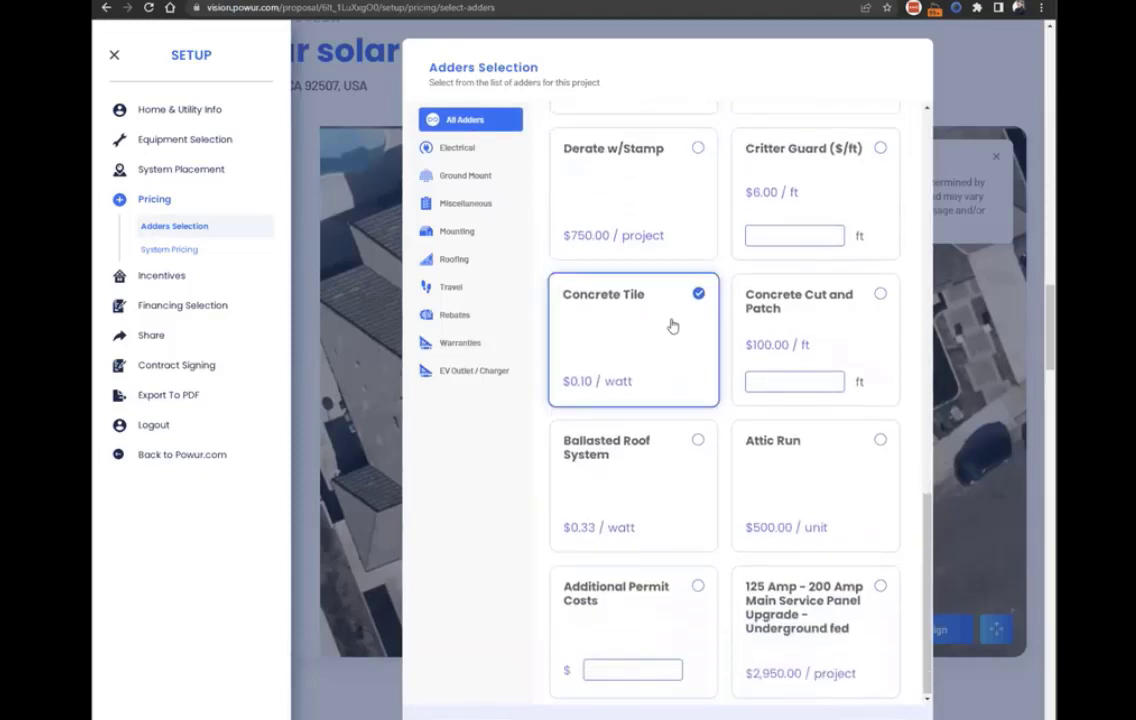
left_click(446, 147)
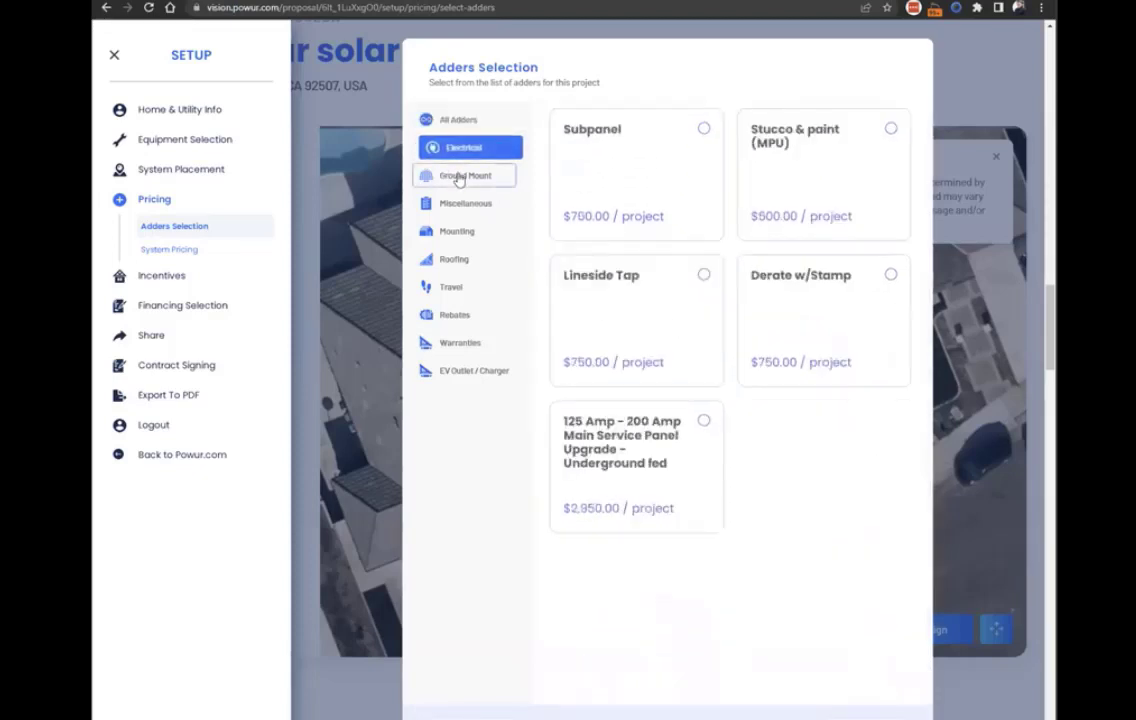
left_click(456, 205)
left_click(456, 259)
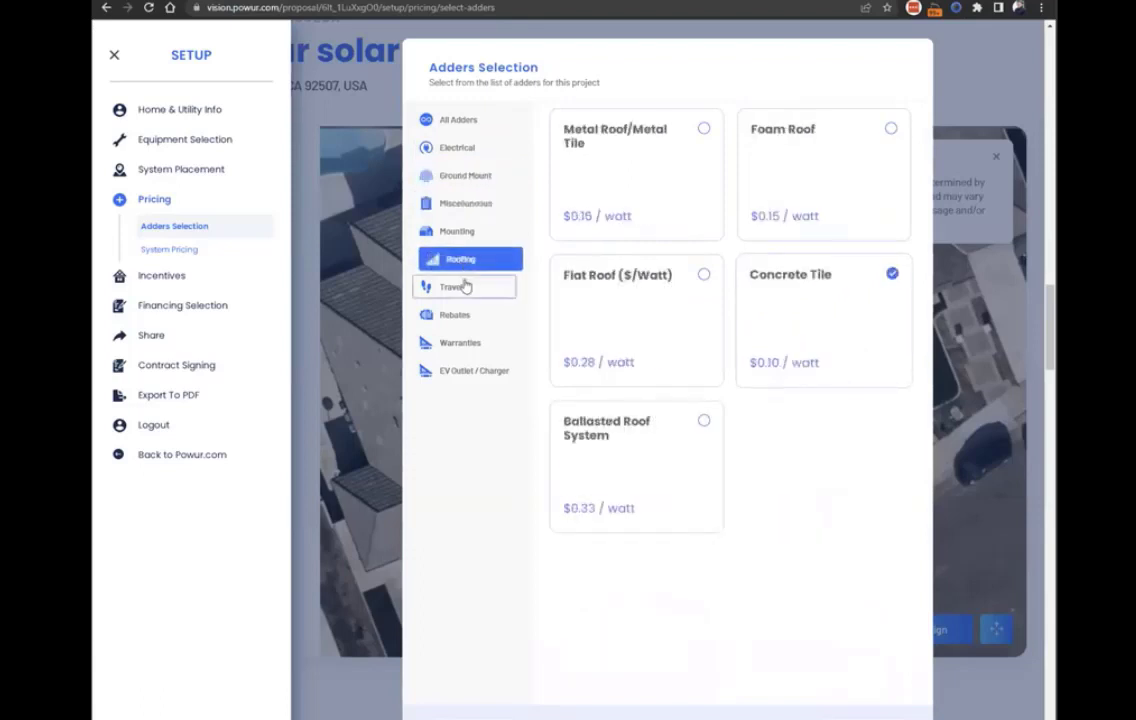
left_click(462, 287)
left_click(466, 314)
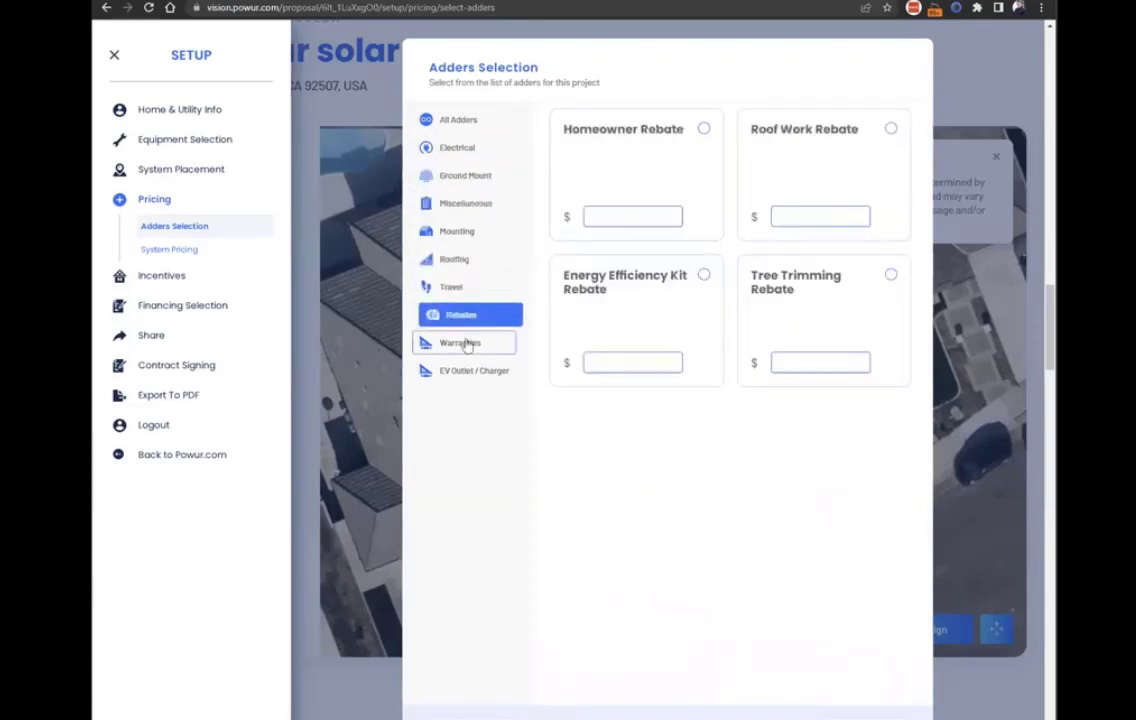
left_click(466, 343)
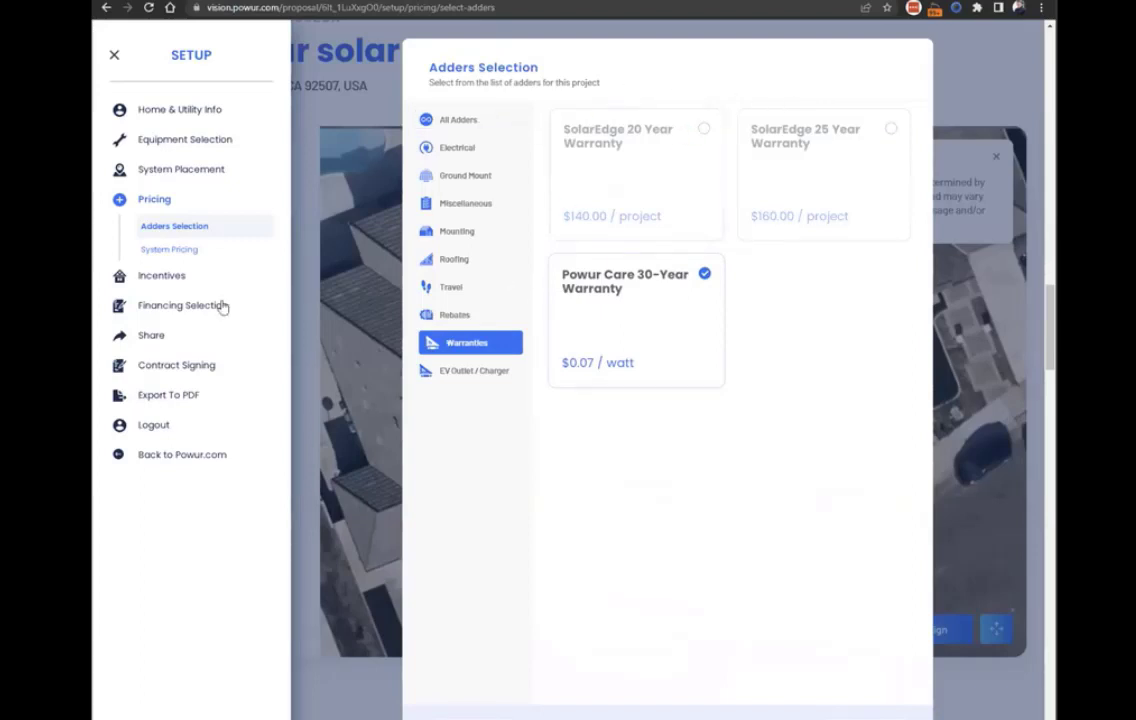
Review the System Pricing overview with its itemised costs, margin and sales tax, and return to the proposal
left_click(158, 250)
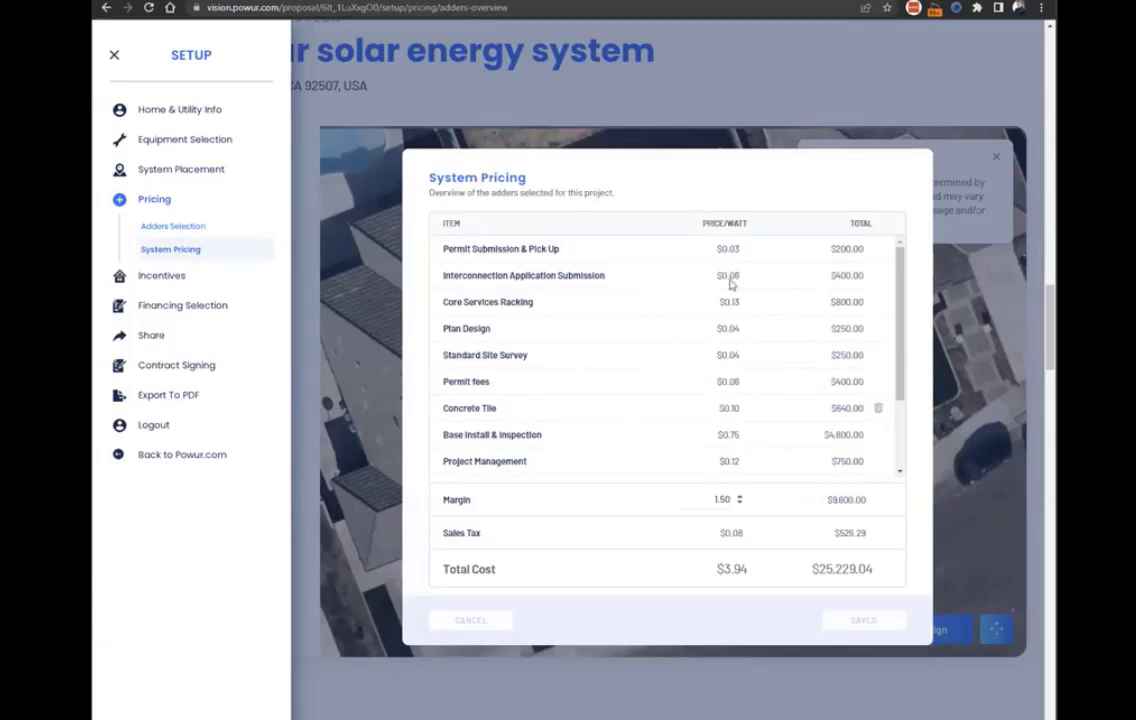
scroll(631, 296, "down", 3)
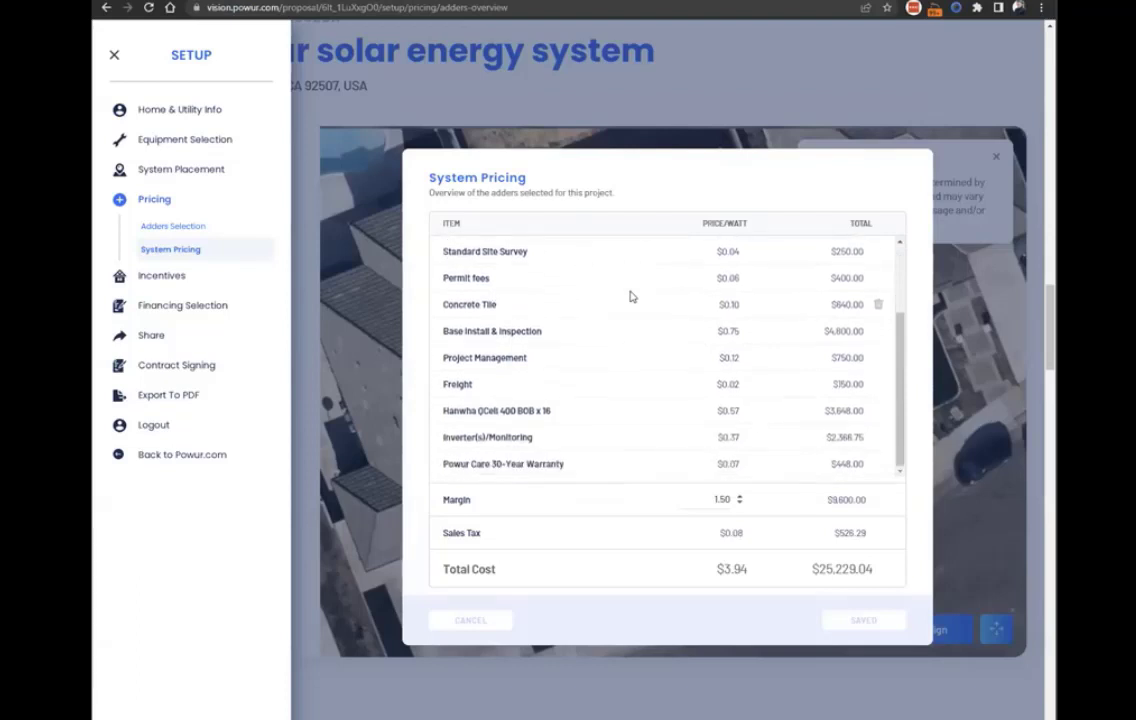
scroll(608, 452, "up", 3)
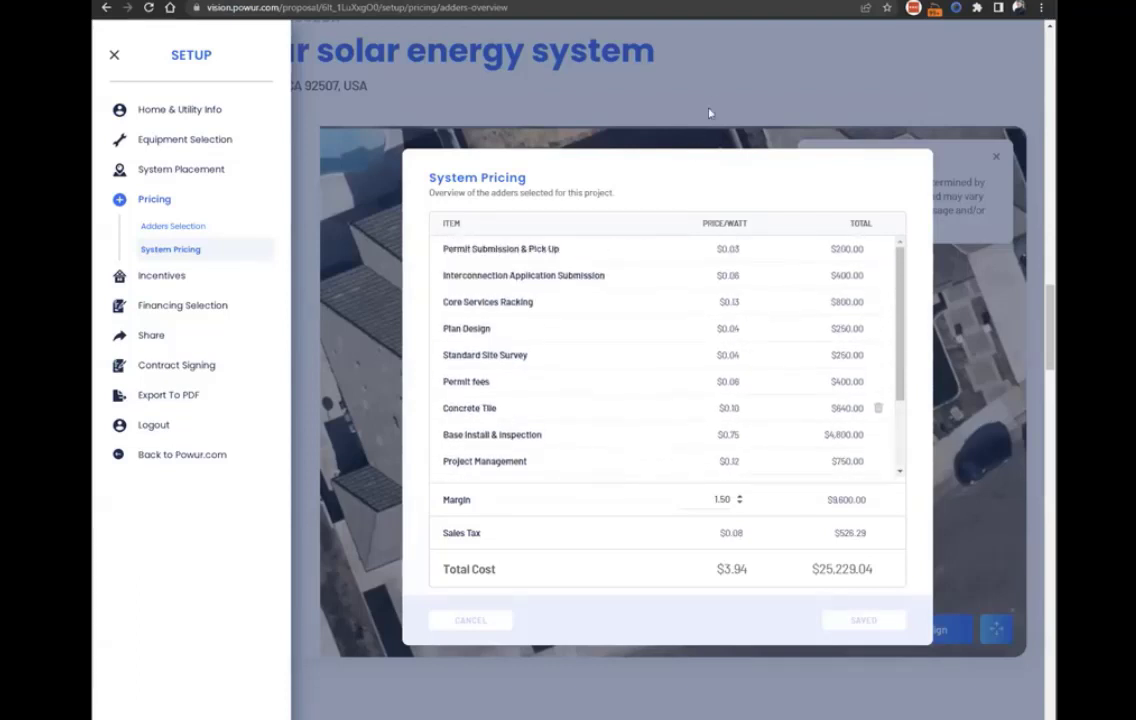
scroll(720, 330, "down", 3)
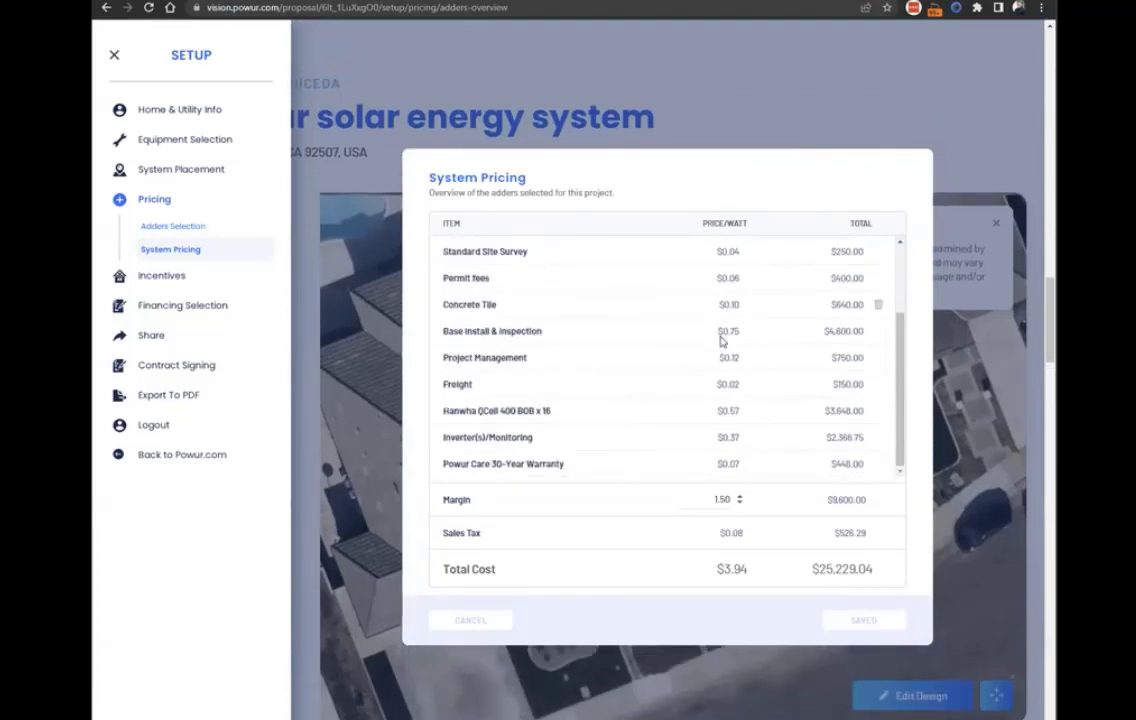
scroll(701, 428, "up", 3)
left_click(796, 81)
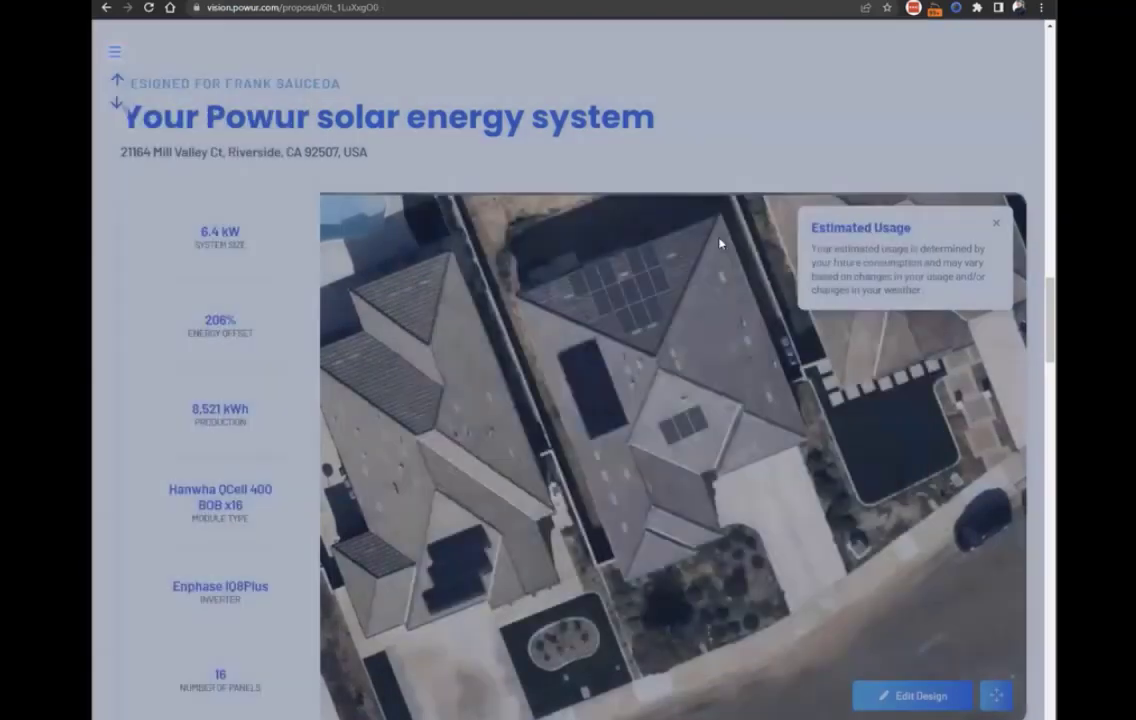
Open the system design and activate additional panels on the large east-facing roof plane and the small roof section beside the driveway
scroll(629, 225, "down", 1)
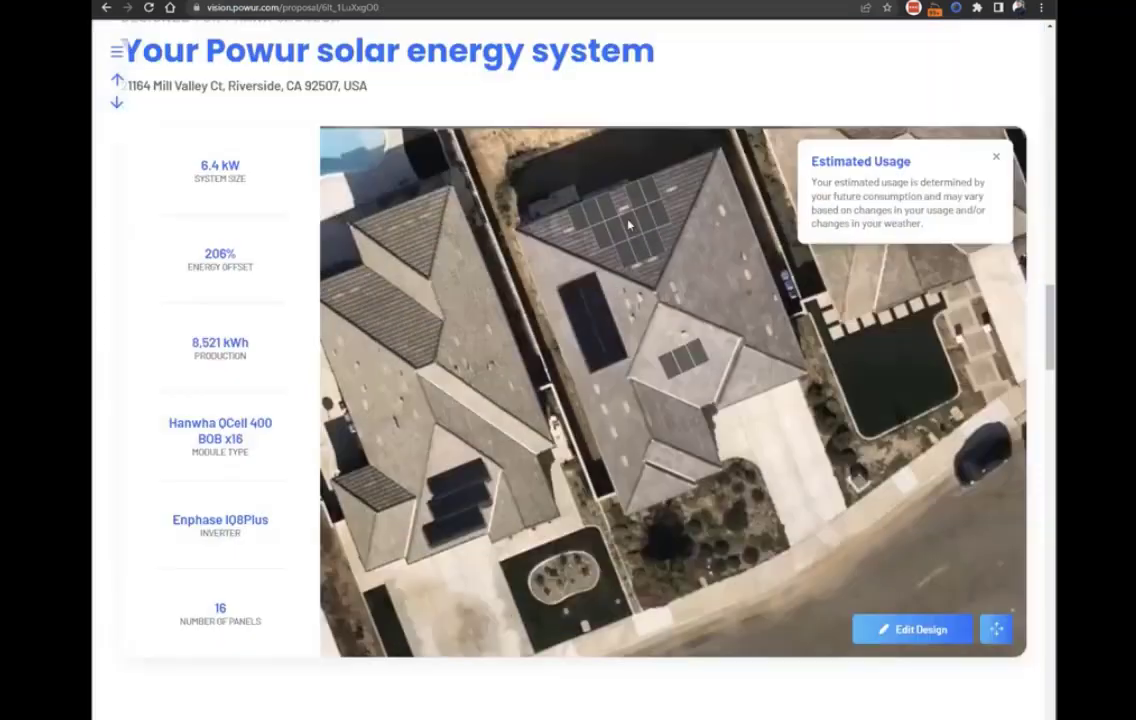
left_click(908, 630)
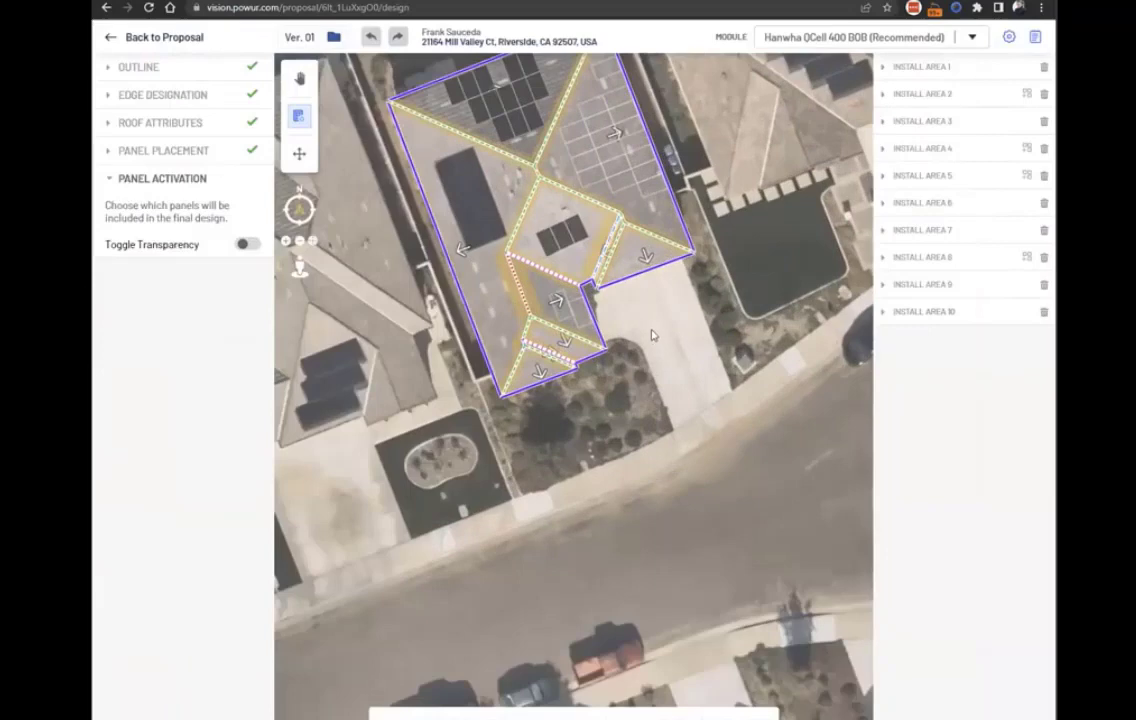
left_click_drag(652, 335, 737, 515)
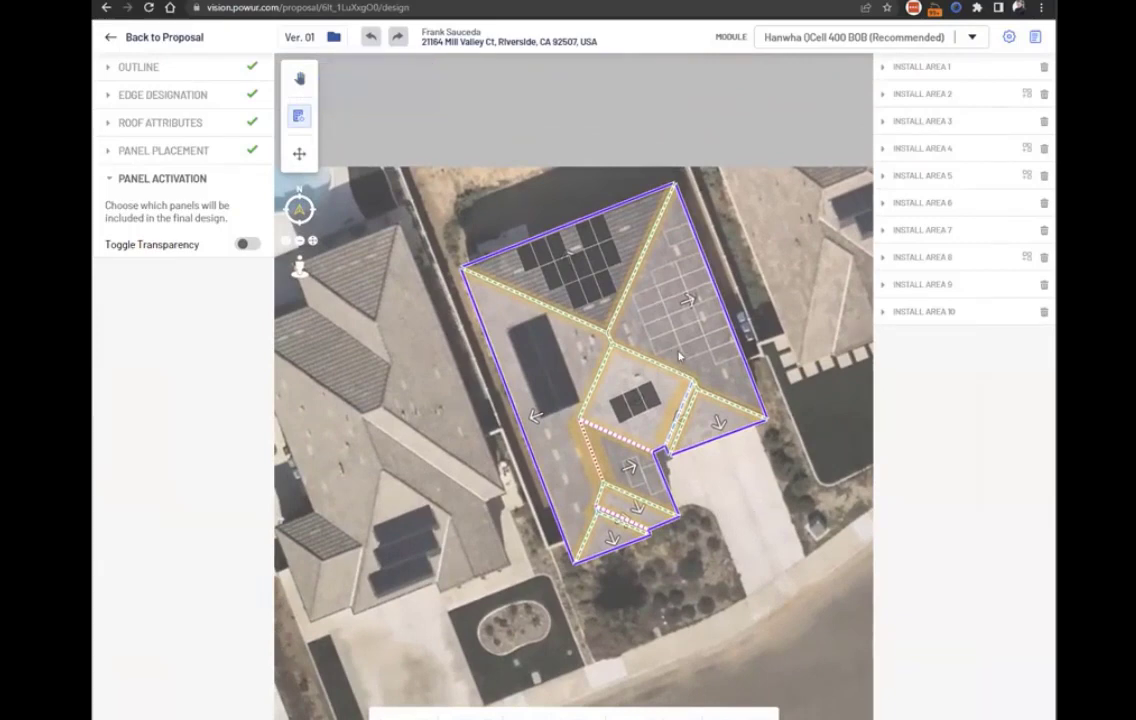
left_click(659, 321)
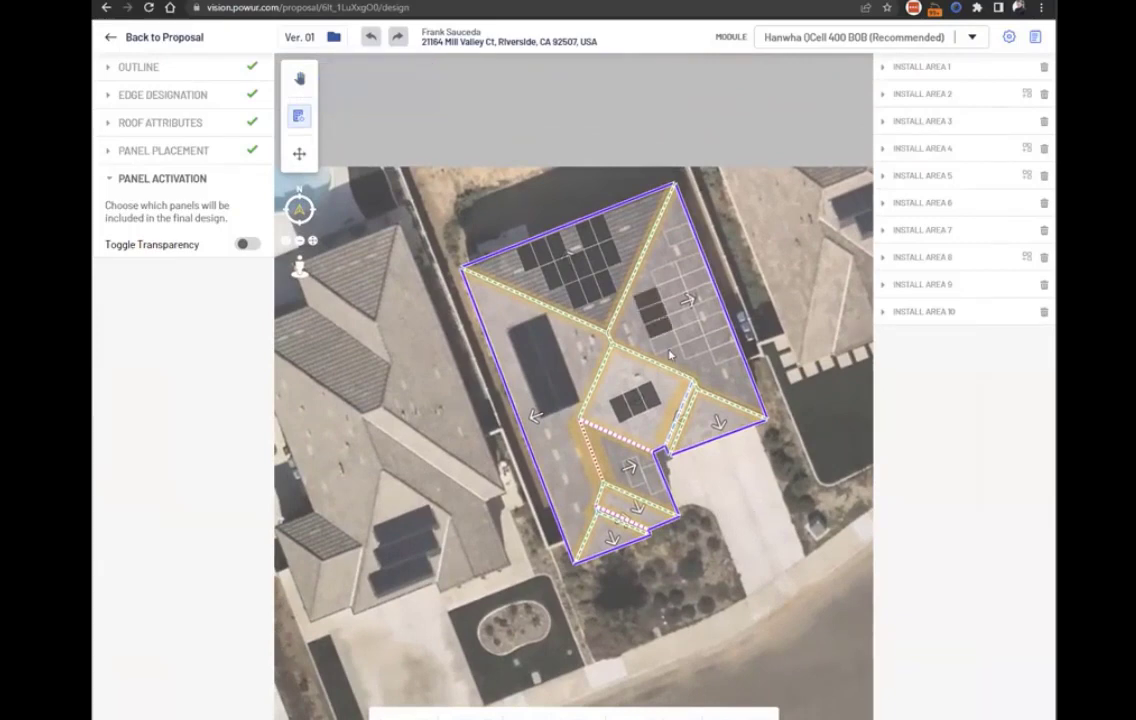
left_click(631, 482)
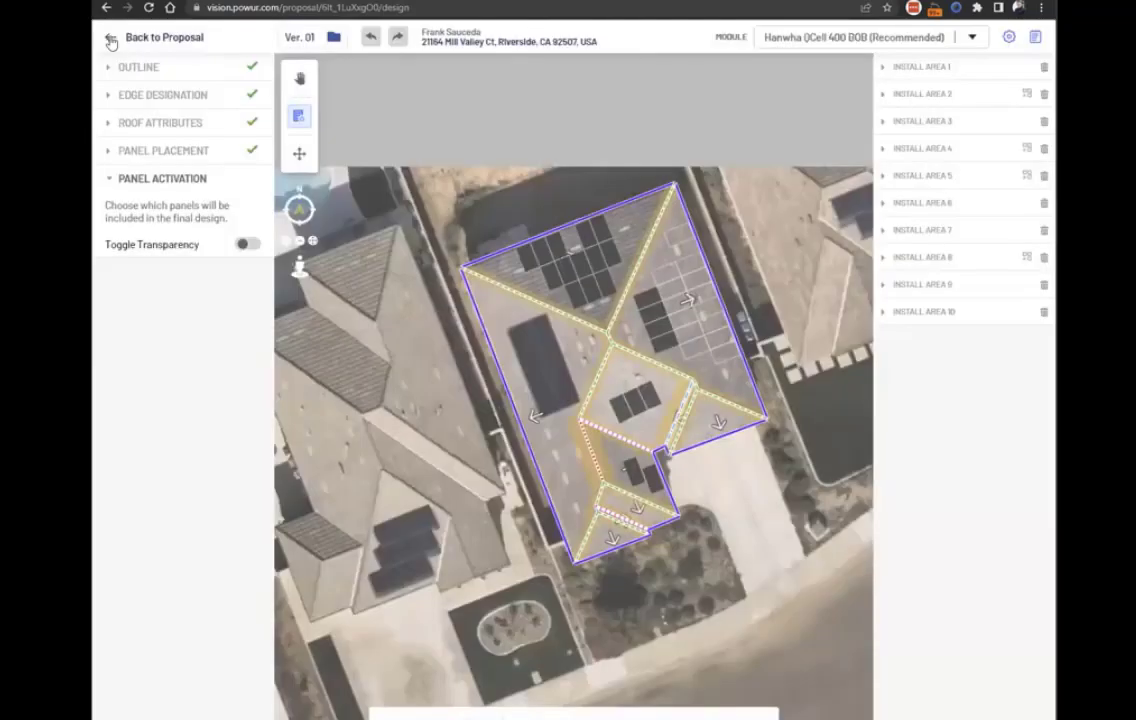
Return to the proposal and check the Multiple Arrays 4+ charge in the System Pricing overview
left_click(112, 40)
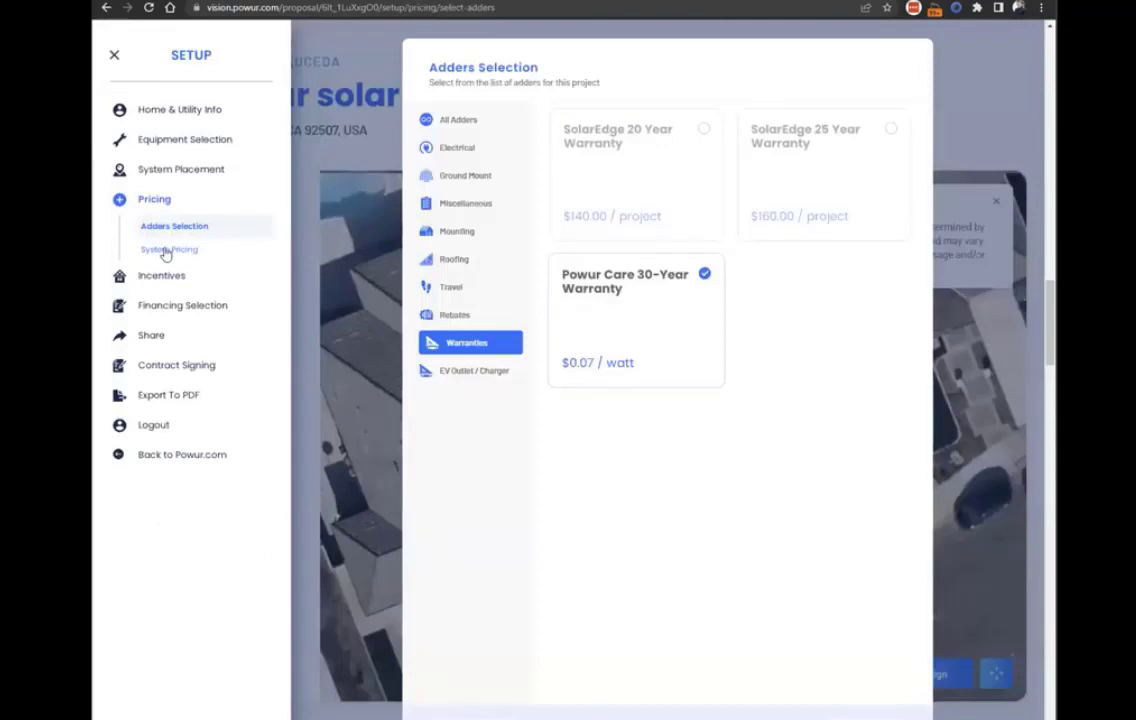
left_click(166, 251)
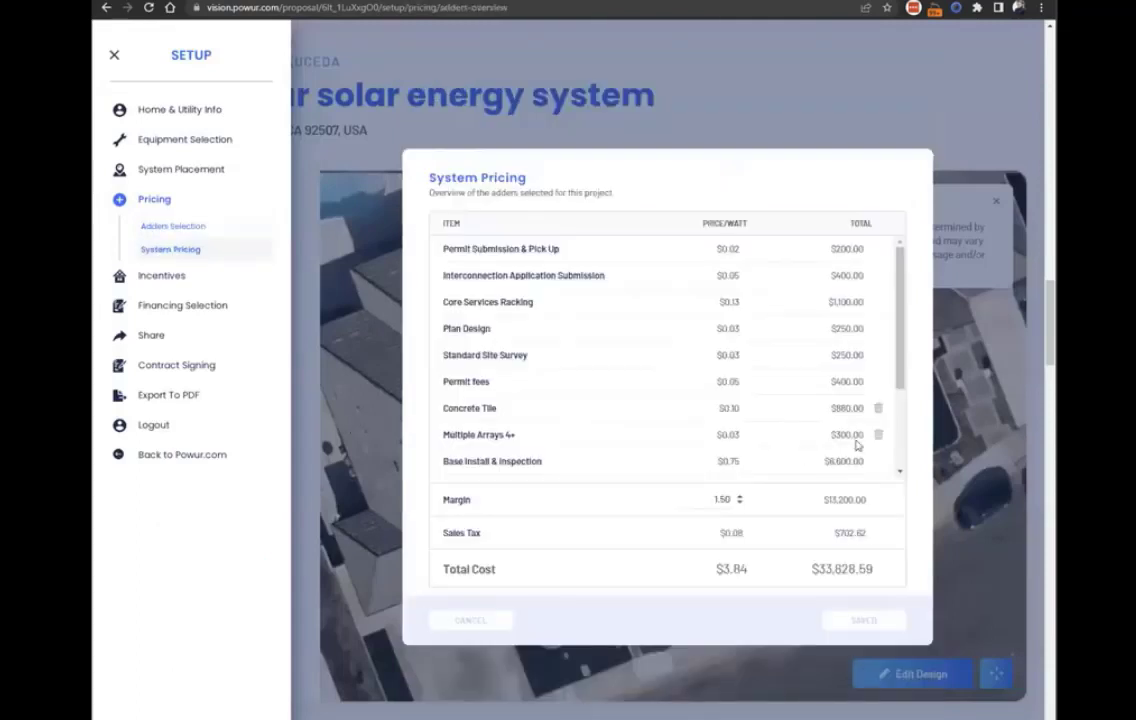
left_click_drag(433, 437, 867, 440)
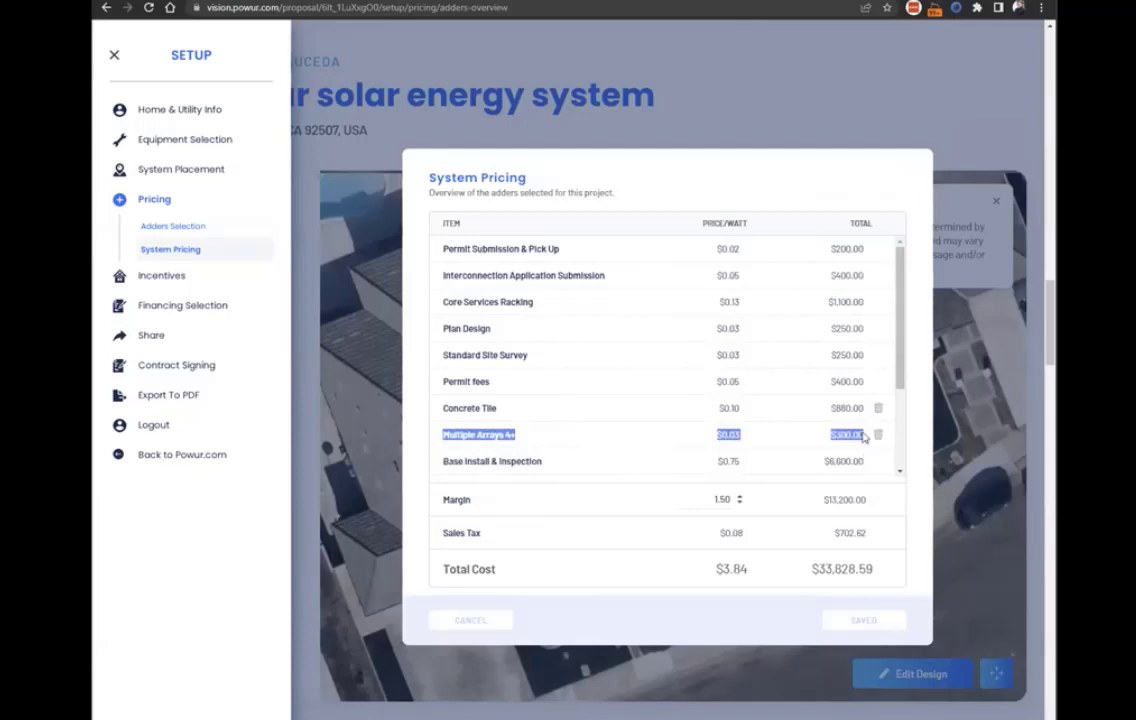
left_click(830, 455)
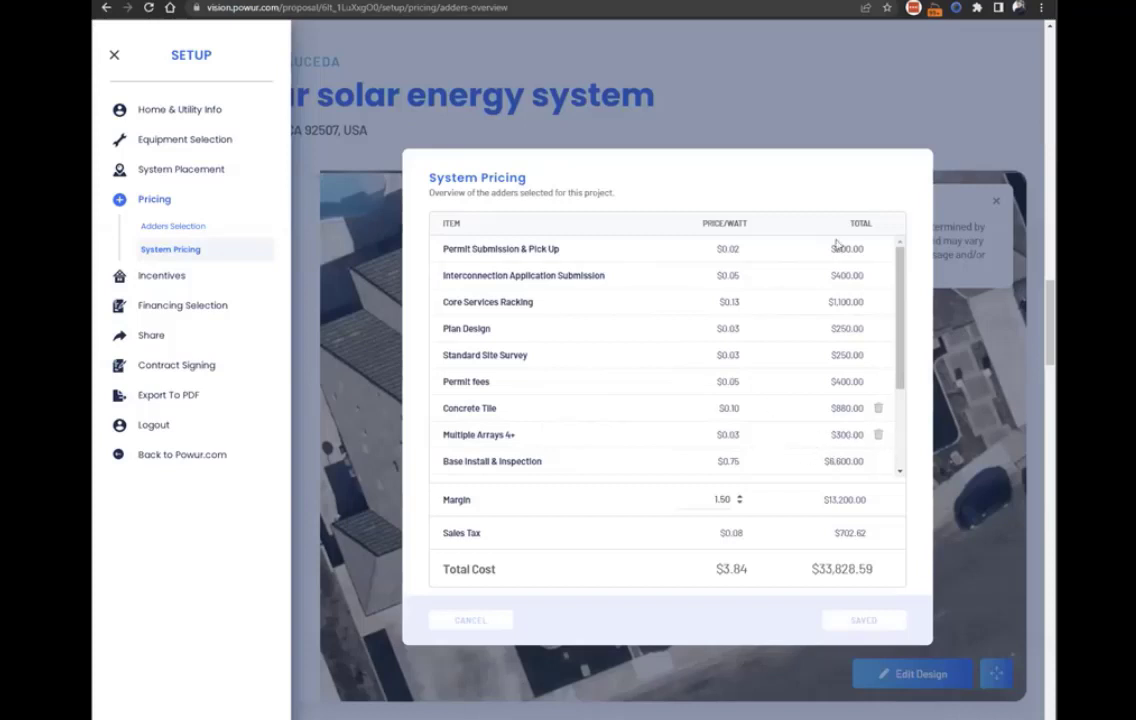
left_click(763, 122)
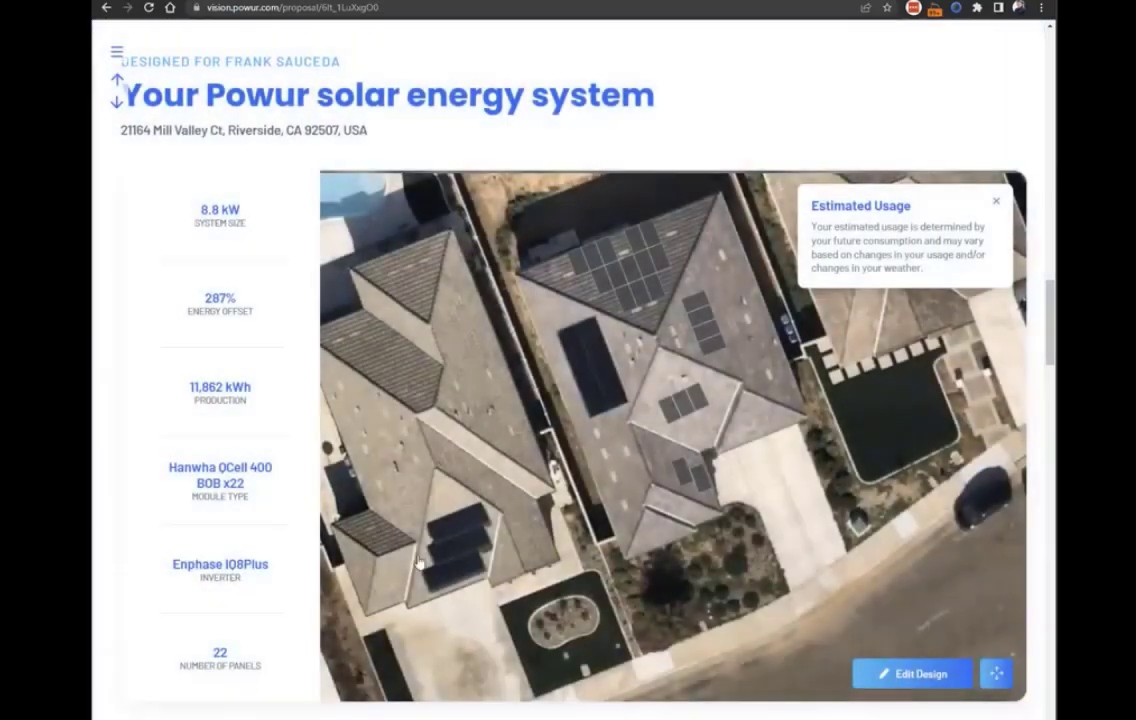
Deactivate the panels on the large east-facing roof plane and the small roof section beside the driveway, and return to the proposal
left_click(892, 676)
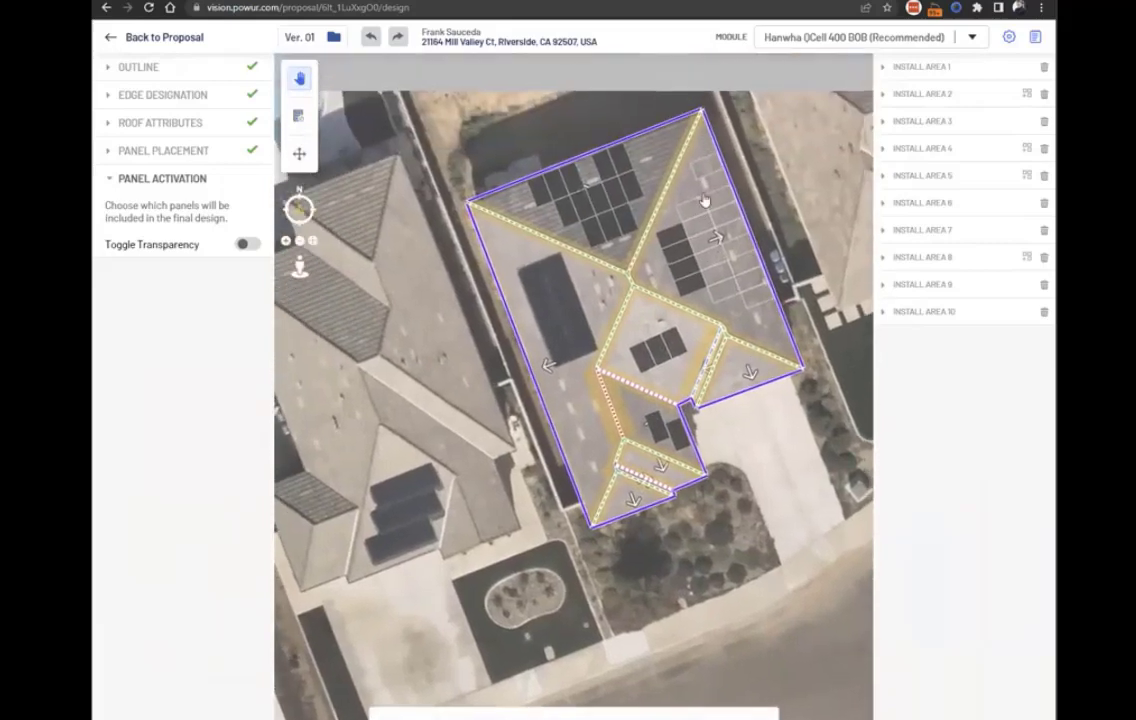
left_click(675, 283)
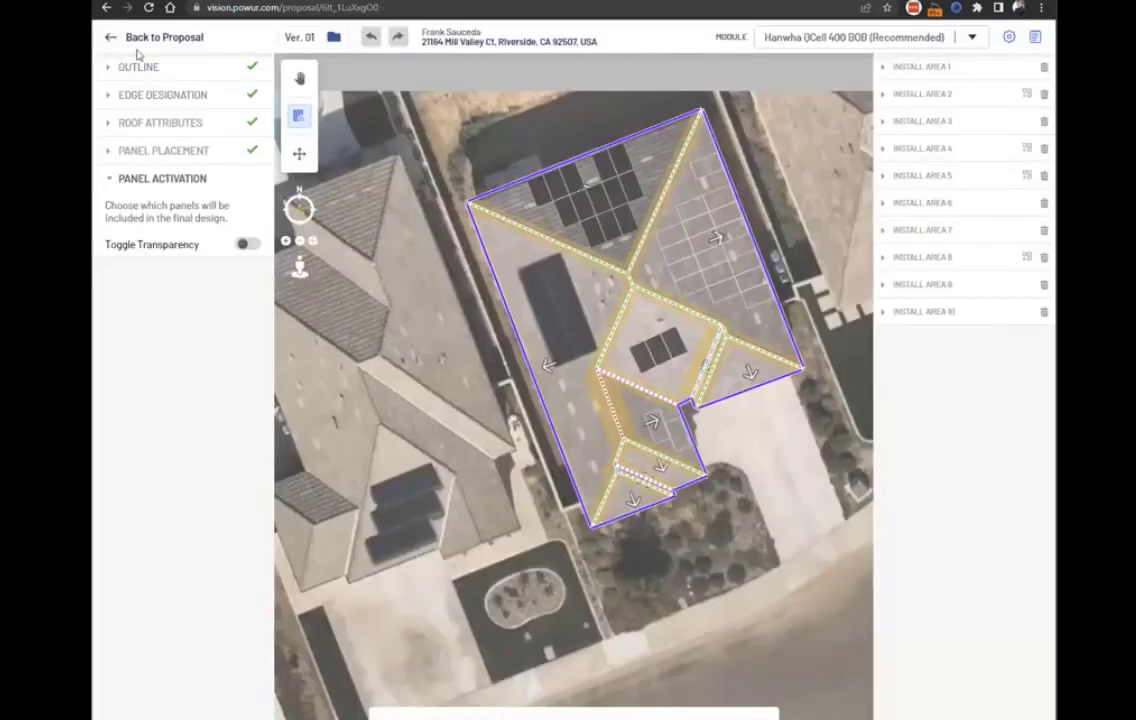
left_click(126, 41)
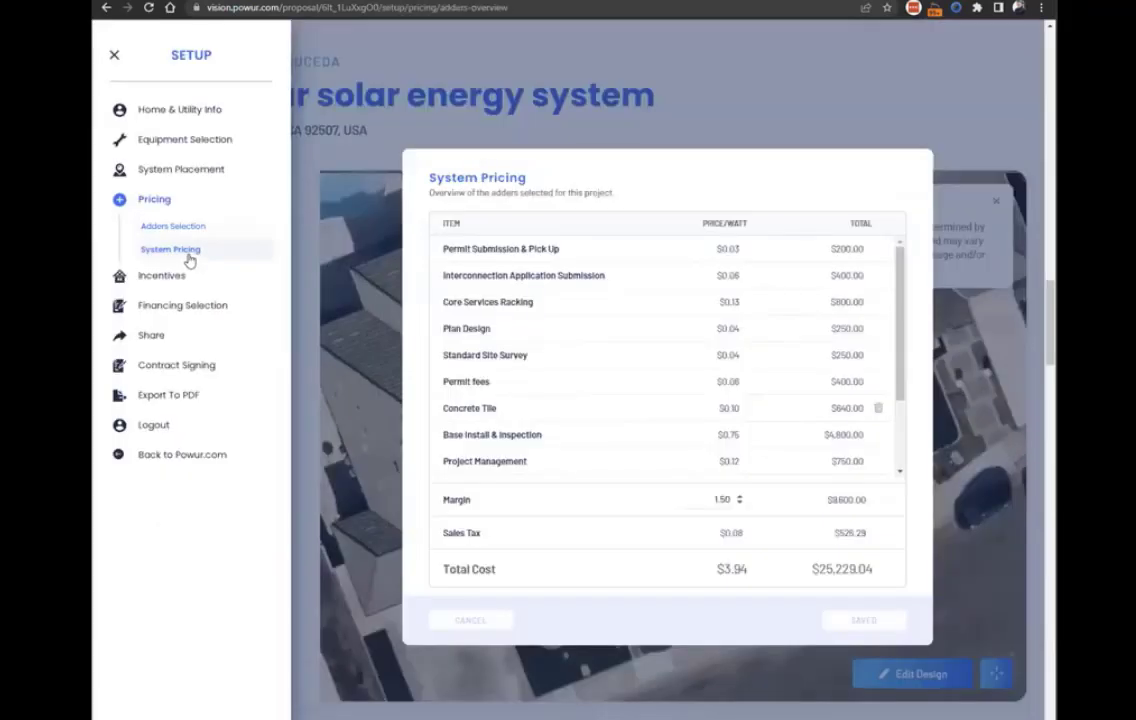
Review the itemised System Pricing costs for the reduced panel layout, including the margin
scroll(573, 365, "down", 1)
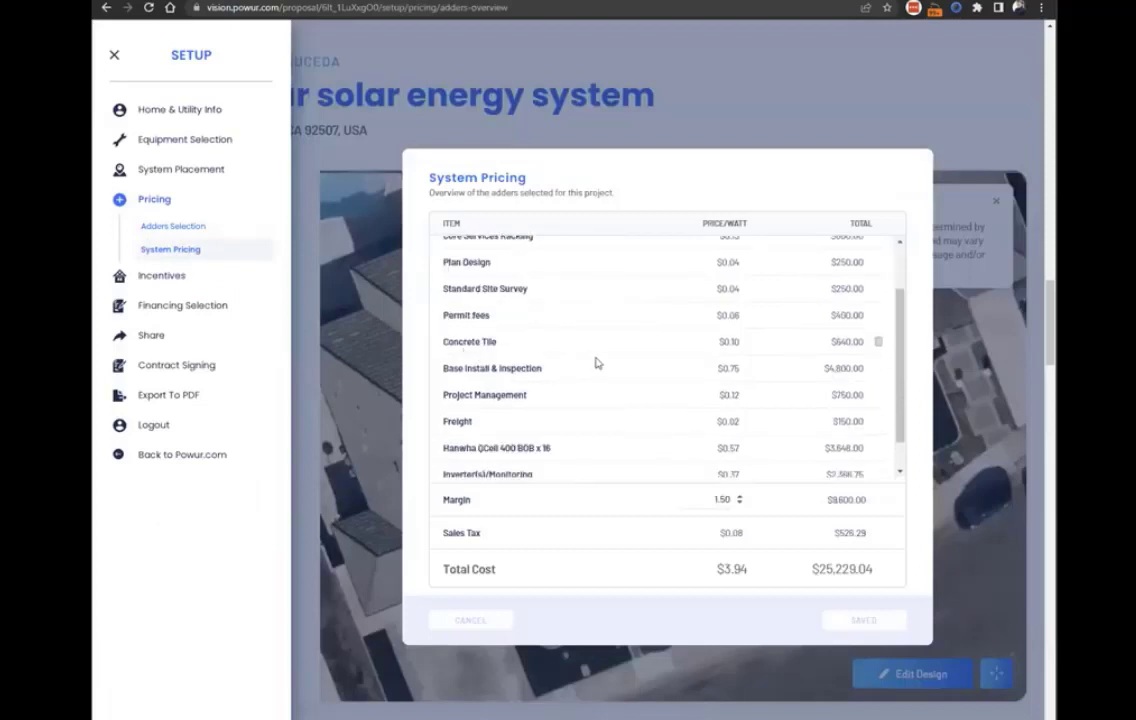
scroll(713, 378, "down", 1)
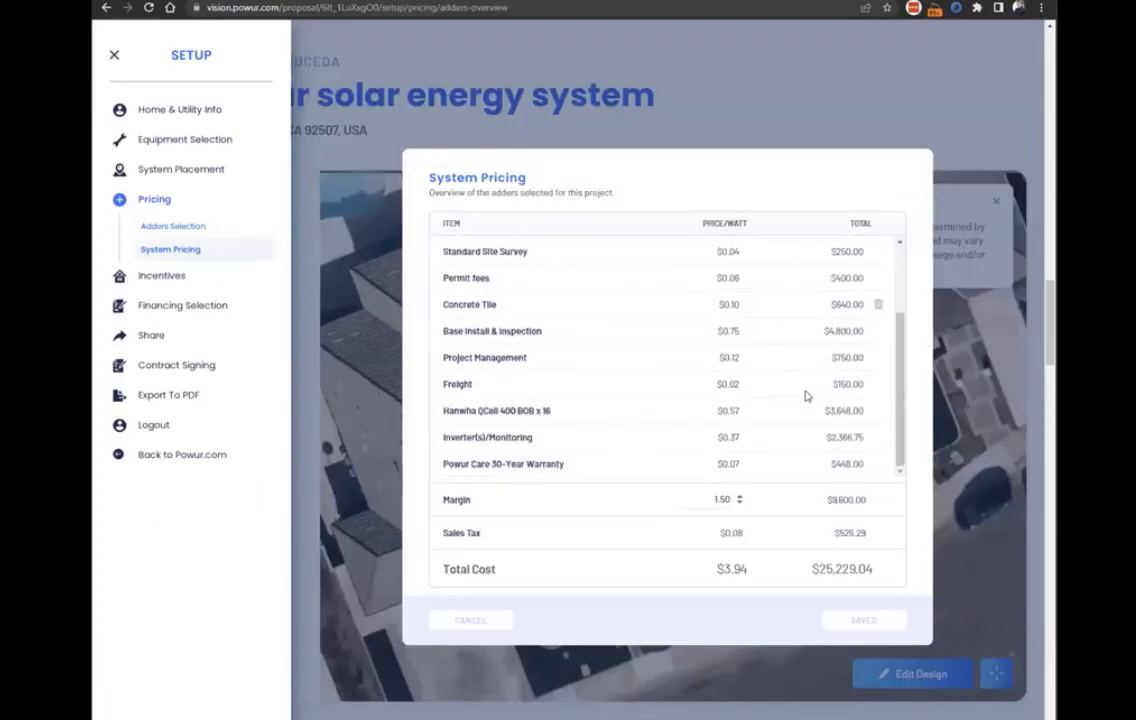
left_click_drag(441, 513, 785, 500)
left_click(778, 461)
scroll(795, 300, "up", 3)
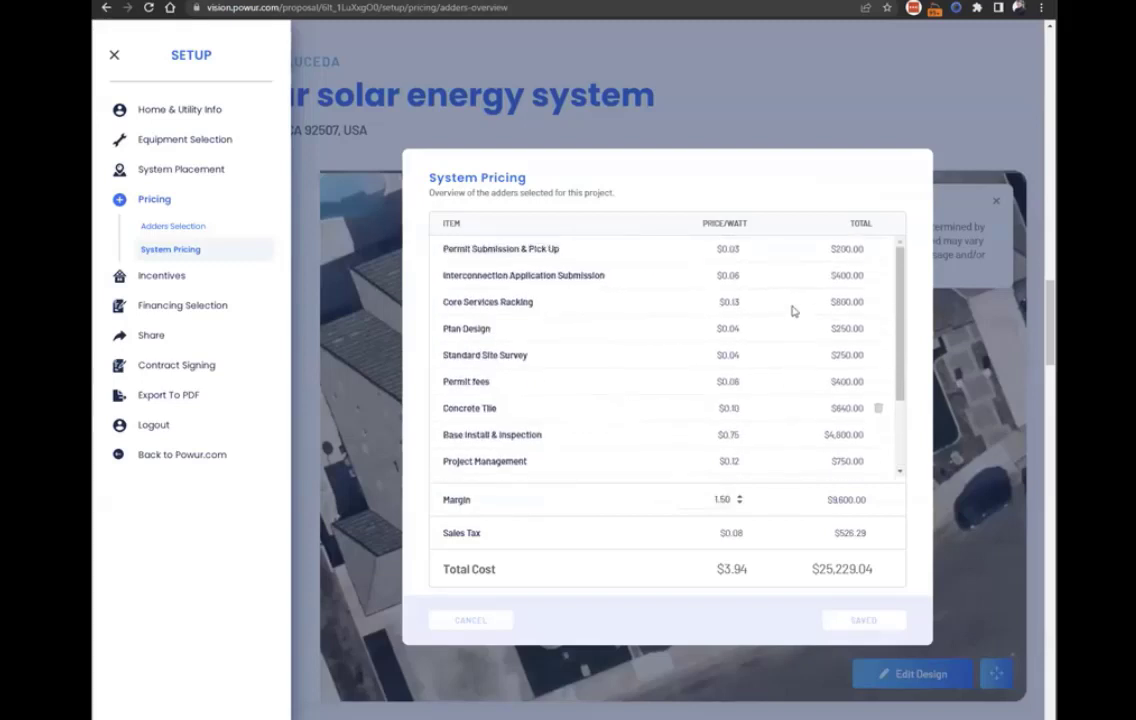
scroll(786, 330, "down", 3)
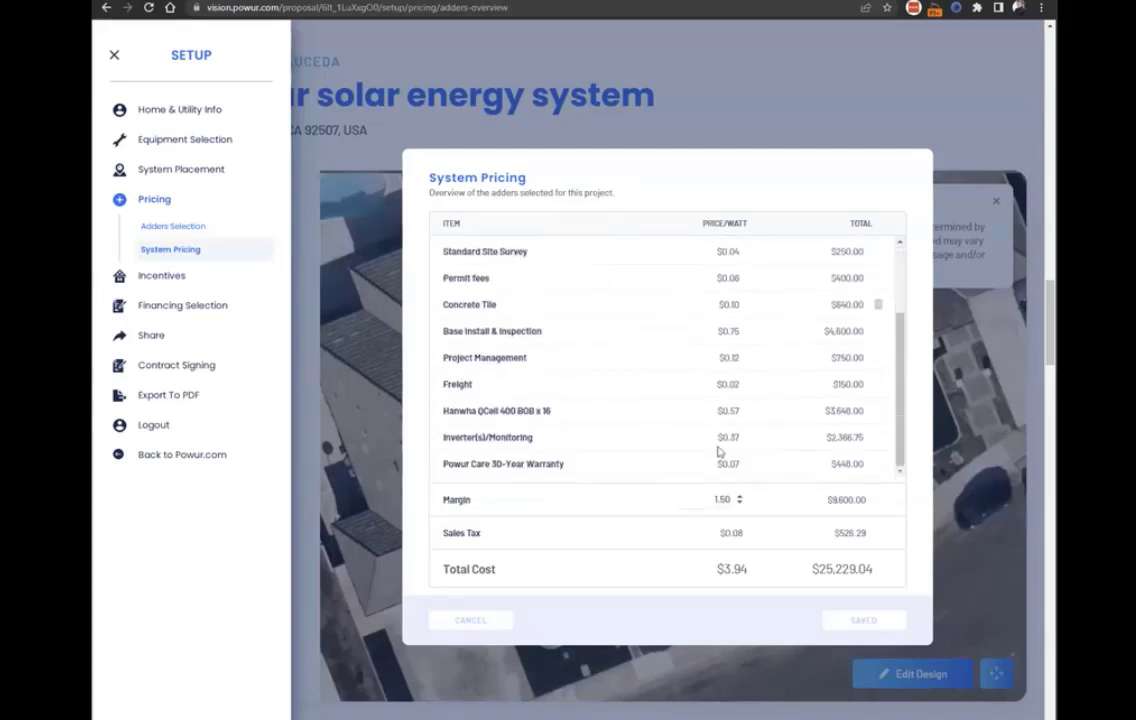
Set the pricing margin to 1.00 per watt and save the system pricing
double_click(724, 502)
type("1.0")
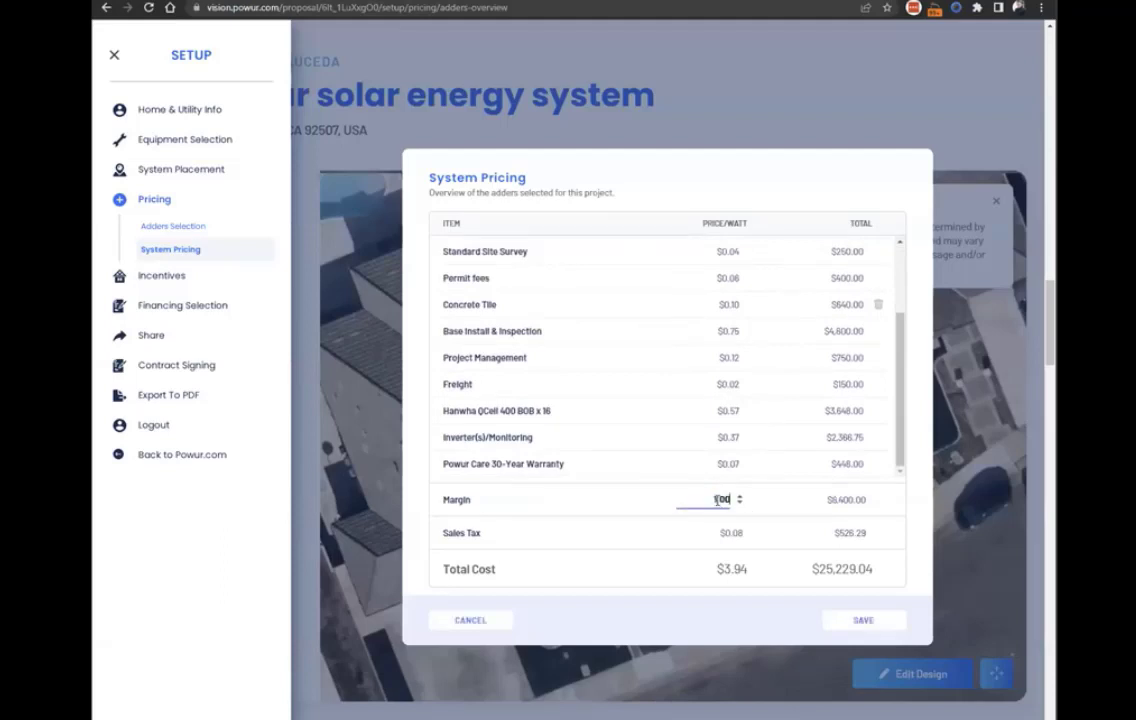
left_click(877, 621)
key("Escape")
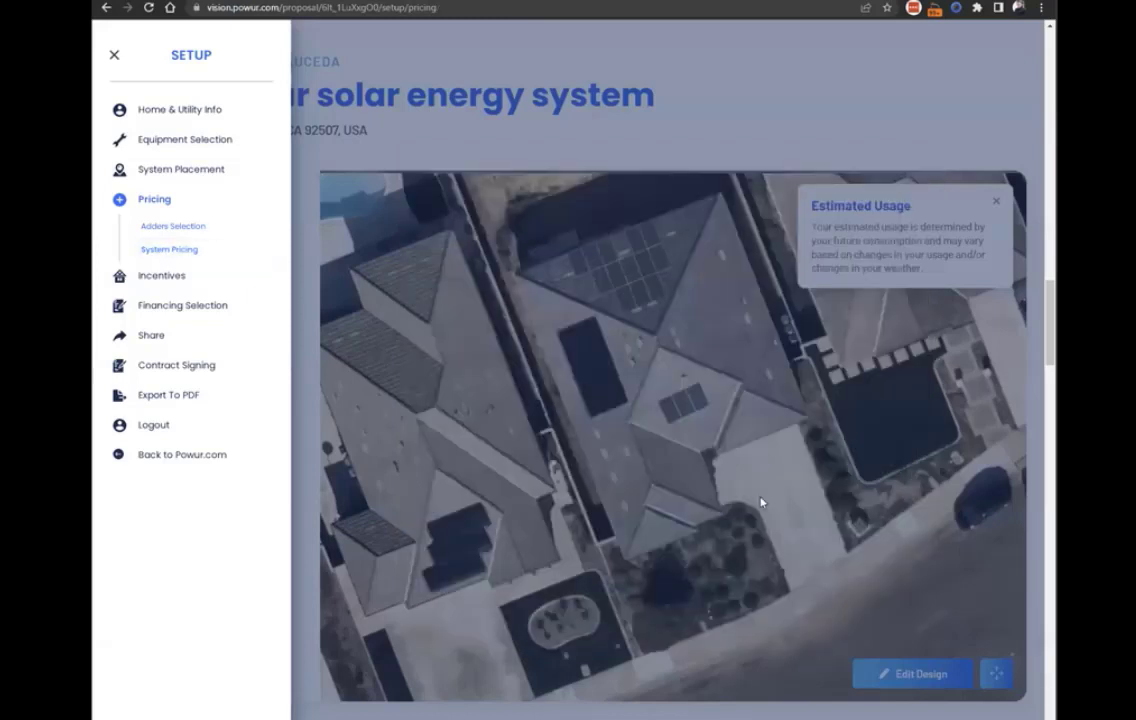
Reopen System Pricing to examine the total cost and itemised charges, and recheck the warranty adders
left_click(167, 251)
scroll(700, 420, "down", 2)
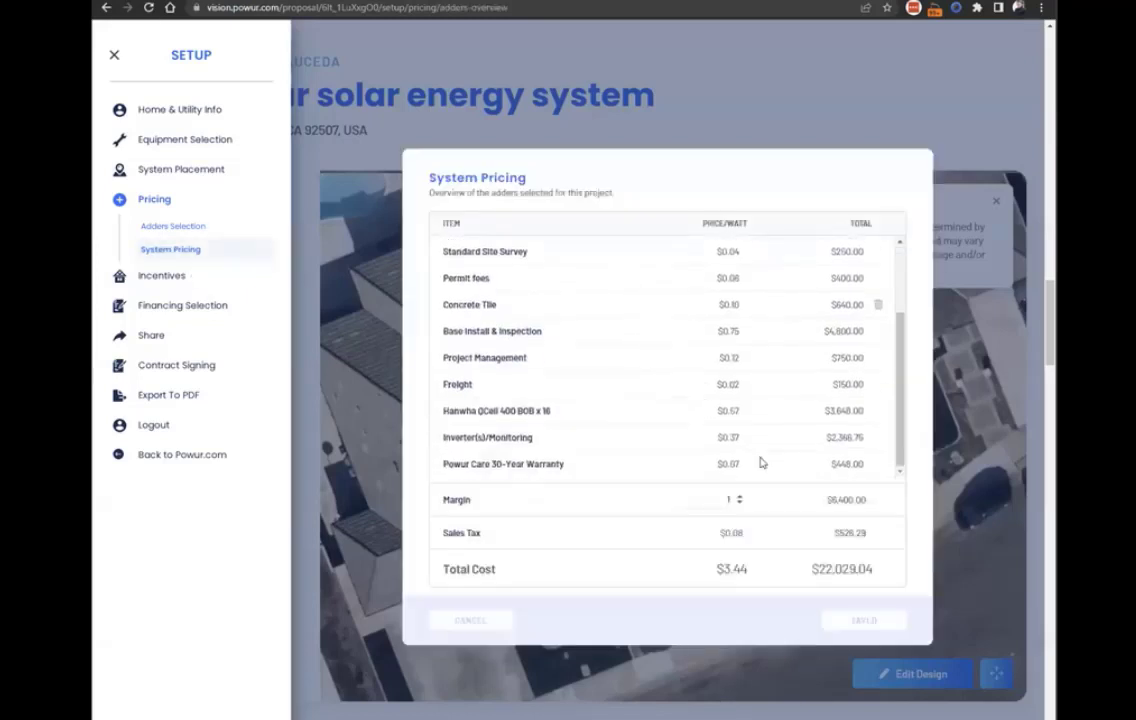
double_click(733, 570)
double_click(848, 570)
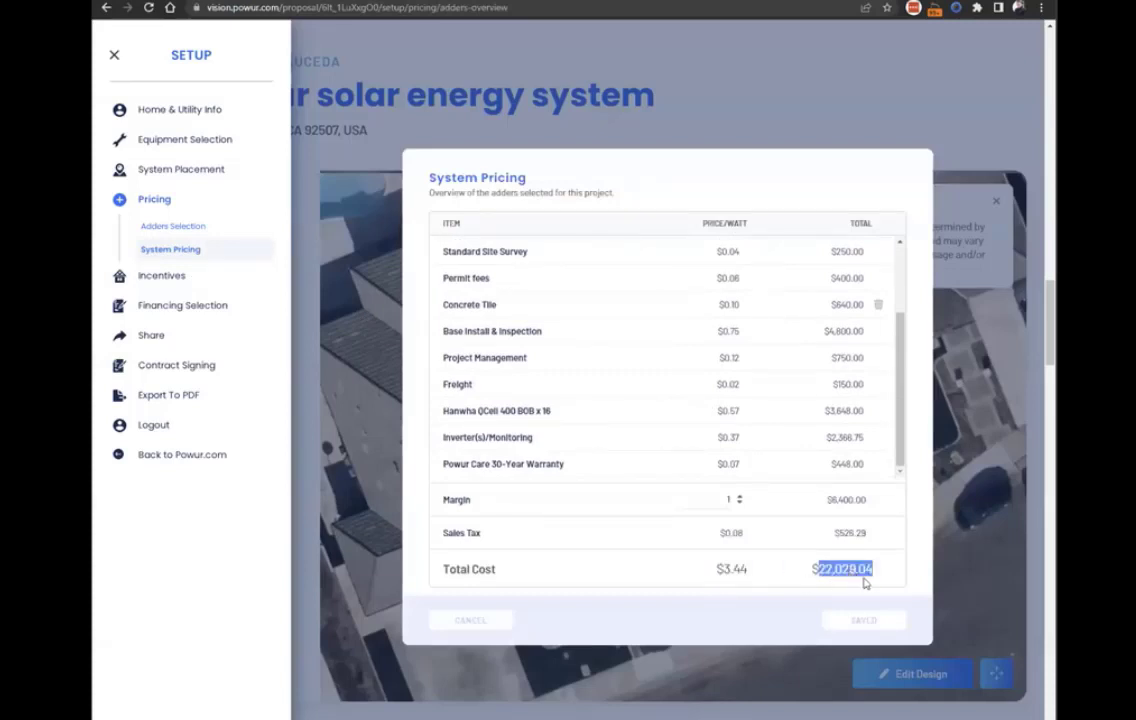
scroll(730, 400, "up", 3)
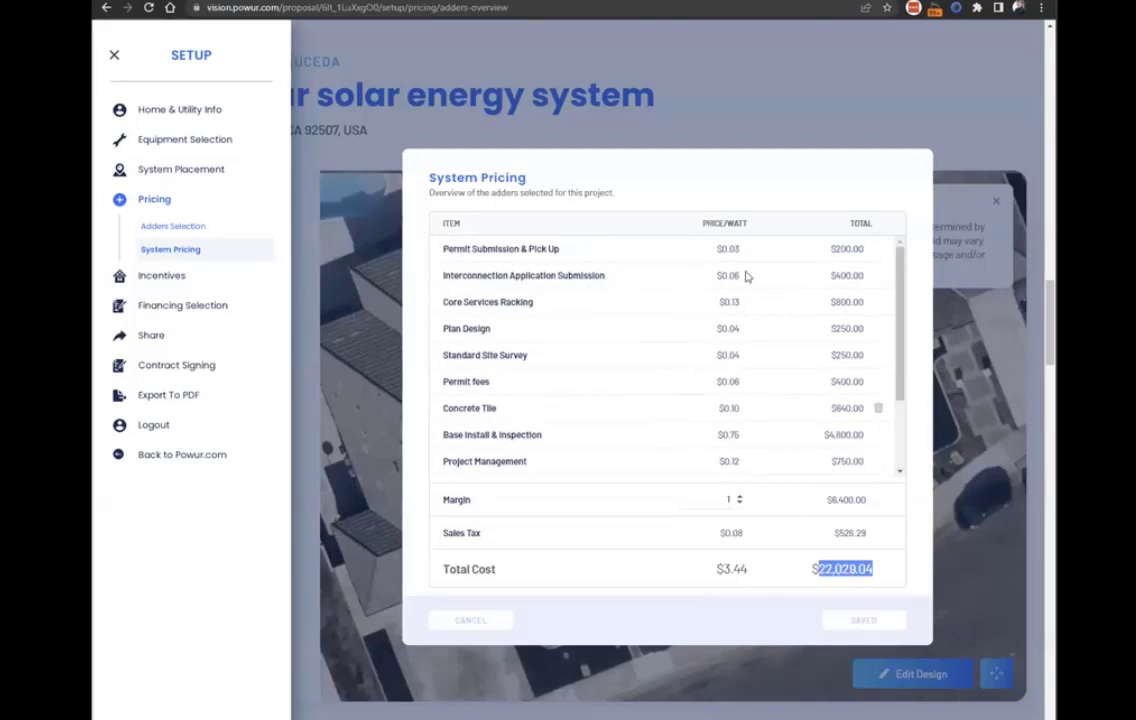
scroll(745, 330, "down", 3)
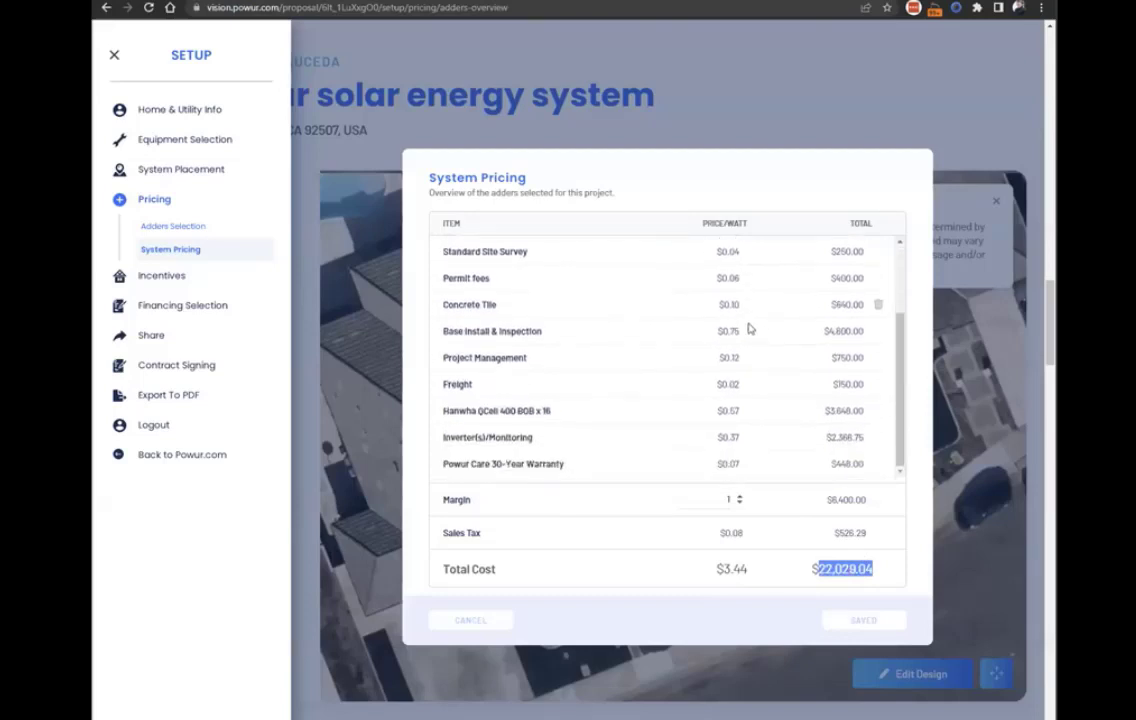
scroll(255, 296, "down", 1)
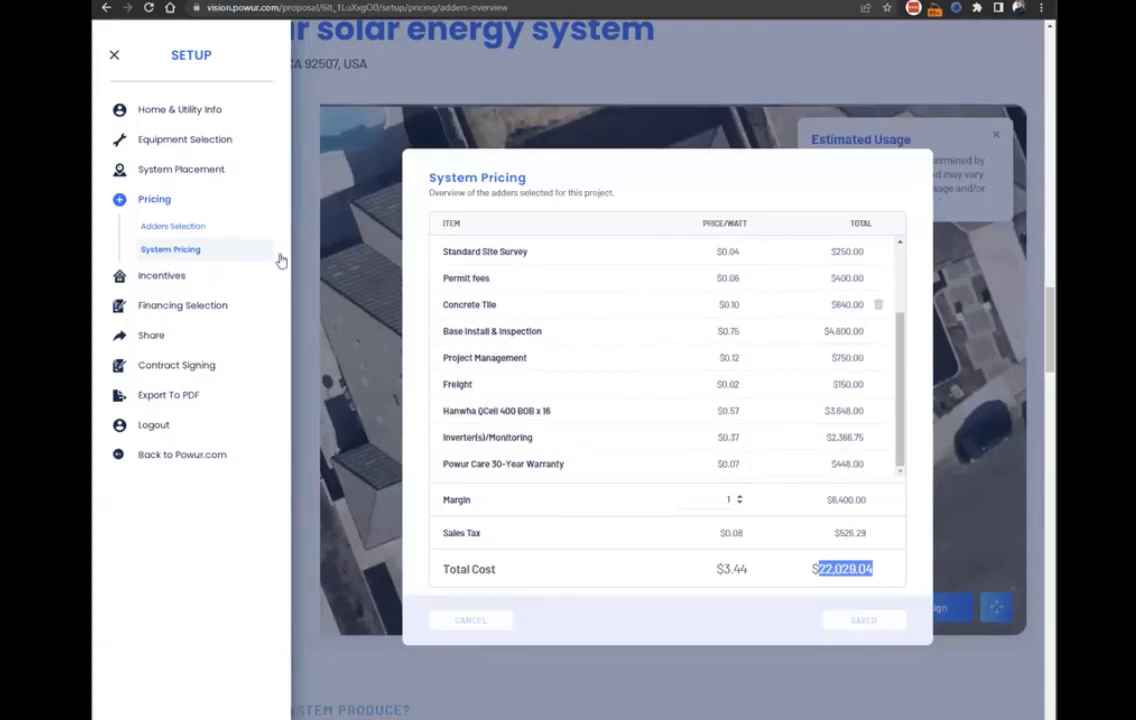
left_click(186, 228)
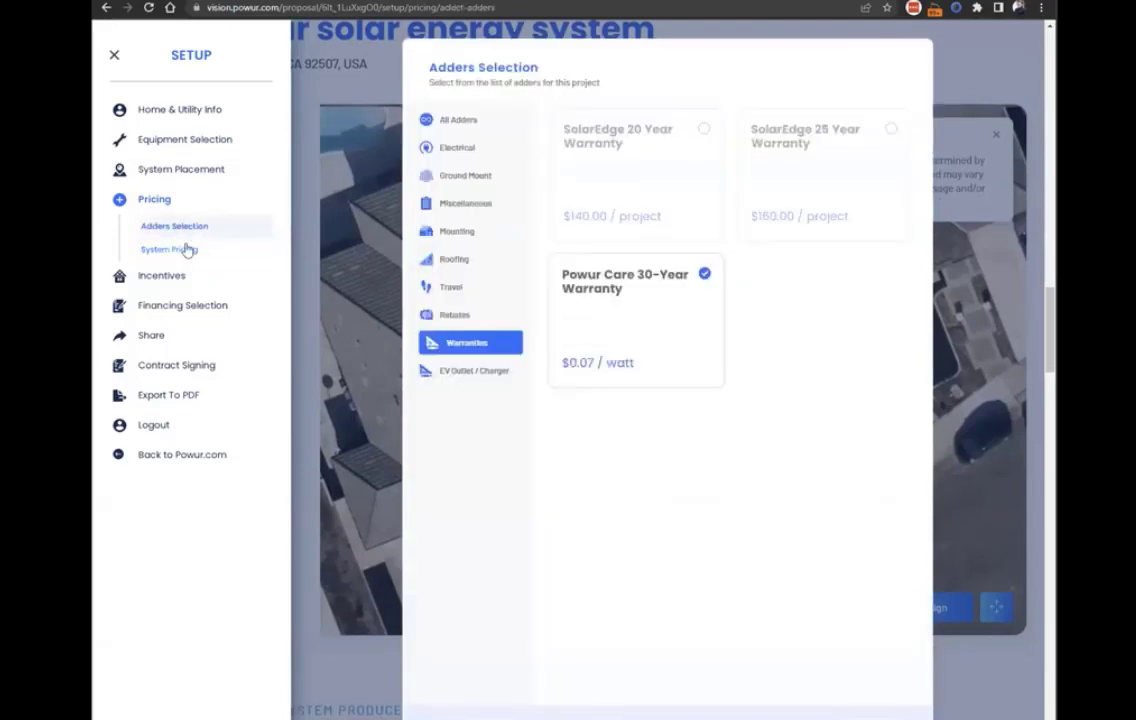
left_click(186, 249)
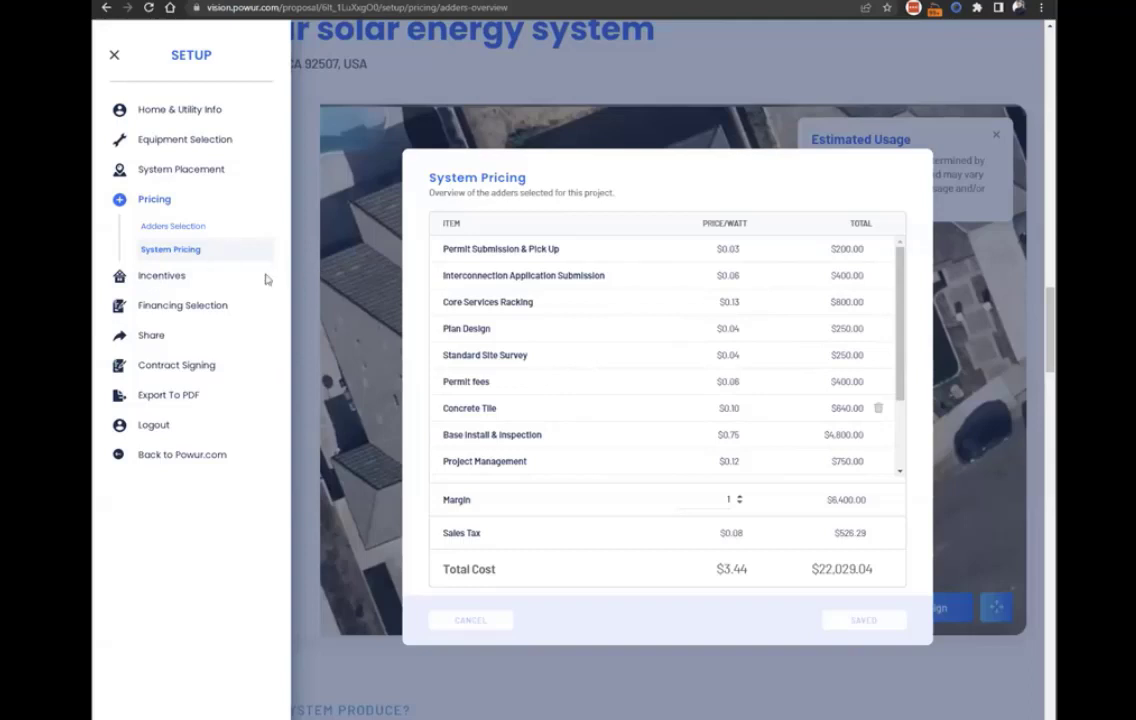
Turn off the New Customer Incentive for the proposal and save the incentive selection
left_click(158, 275)
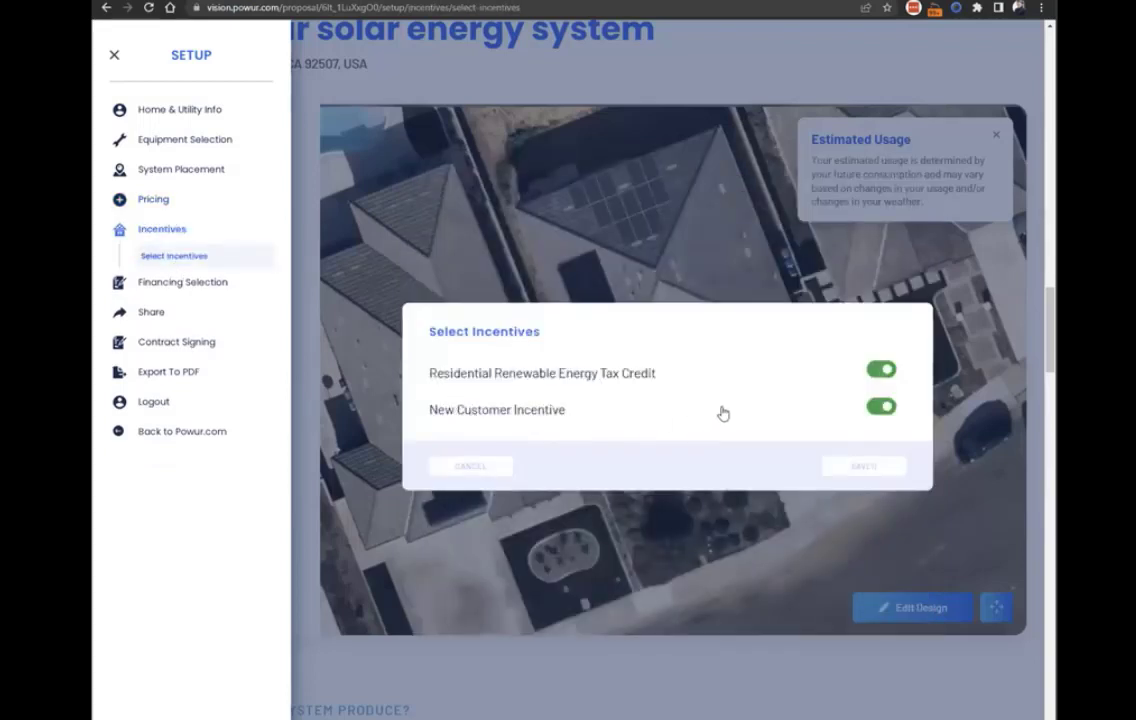
left_click(883, 406)
left_click(855, 472)
Check the financing selection and look through the proposal's production, Powur Care, savings and payment option sections
left_click(172, 284)
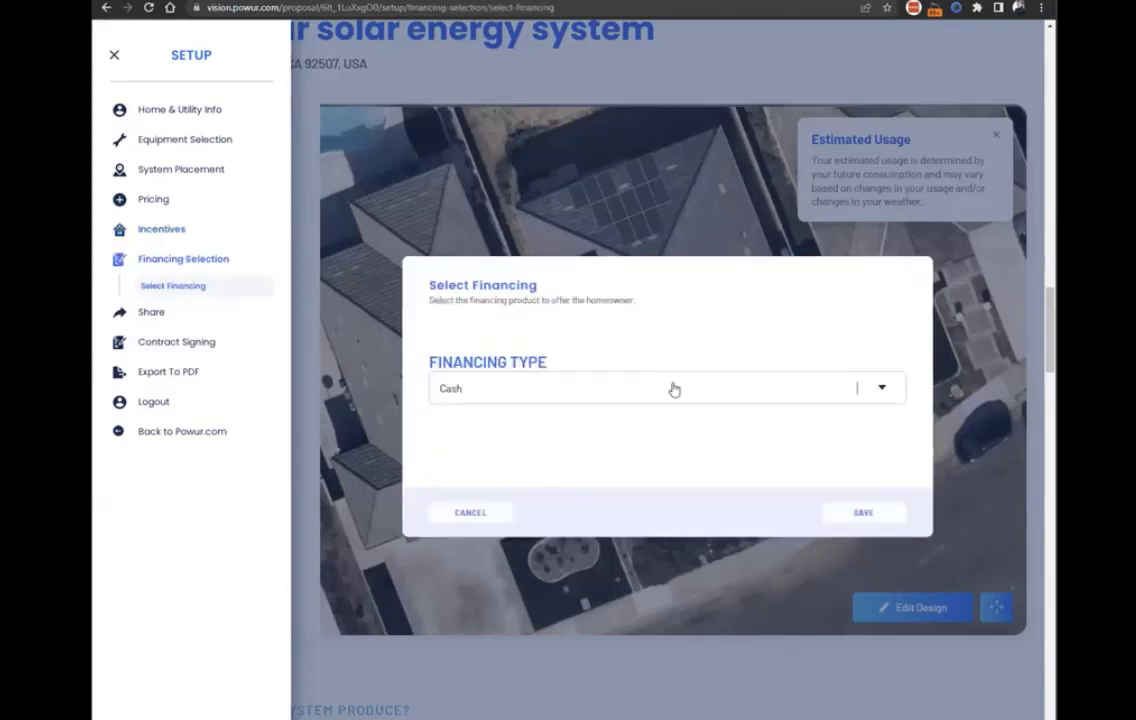
left_click(678, 131)
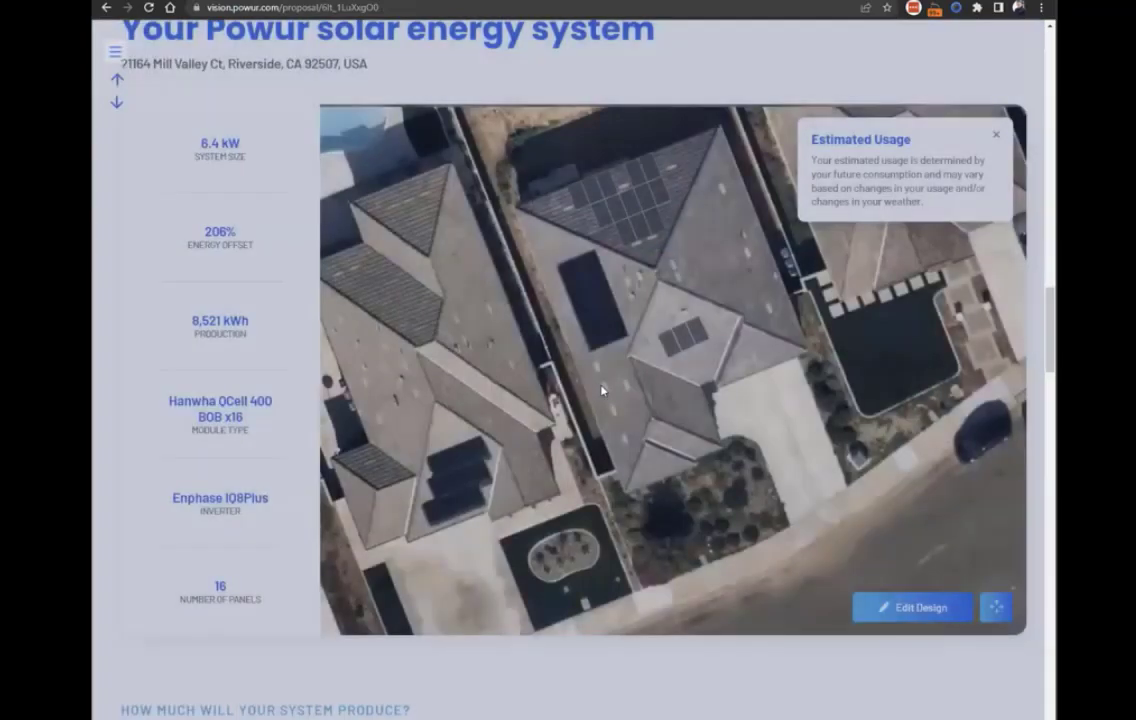
scroll(629, 441, "down", 10)
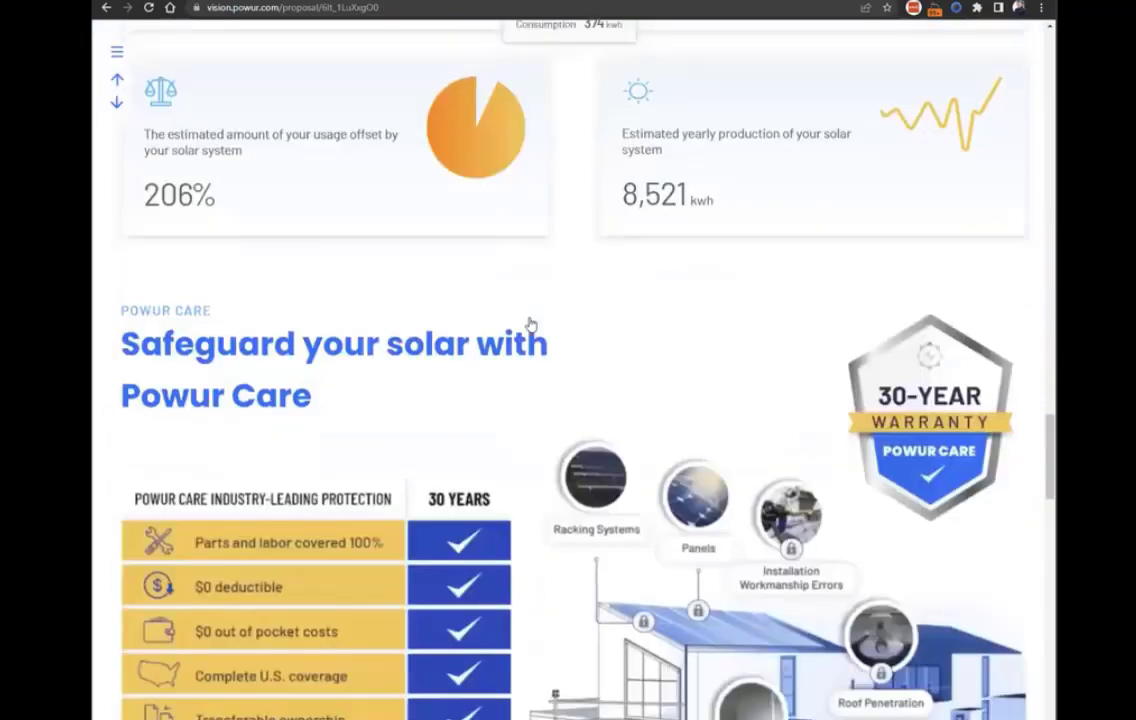
scroll(531, 323, "down", 10)
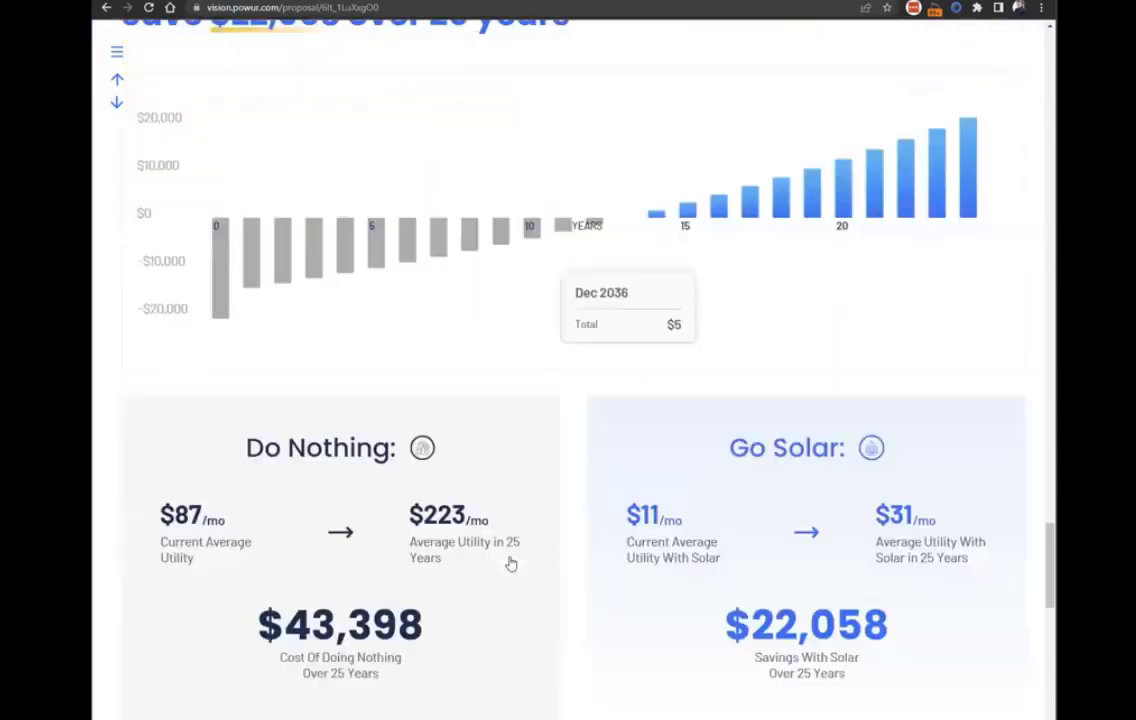
scroll(511, 565, "down", 12)
left_click(531, 314)
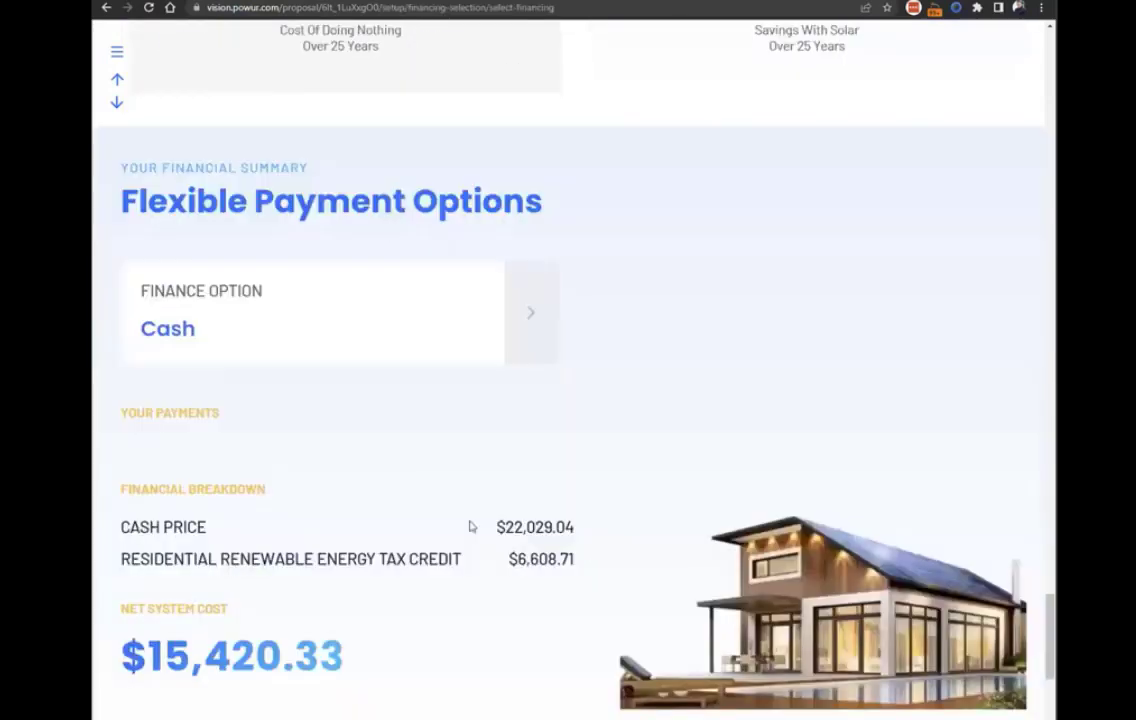
left_click(520, 388)
key("Escape")
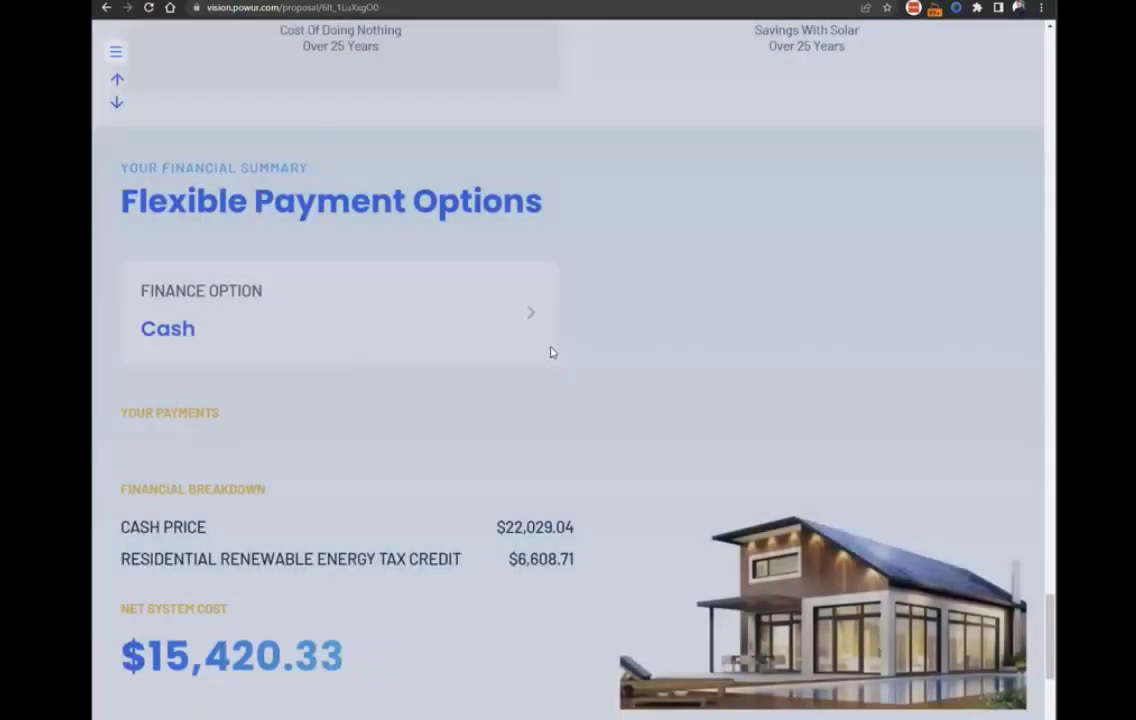
Open the financing selection from the proposal's finance option and choose GoodLeap as the financing type
left_click(538, 360)
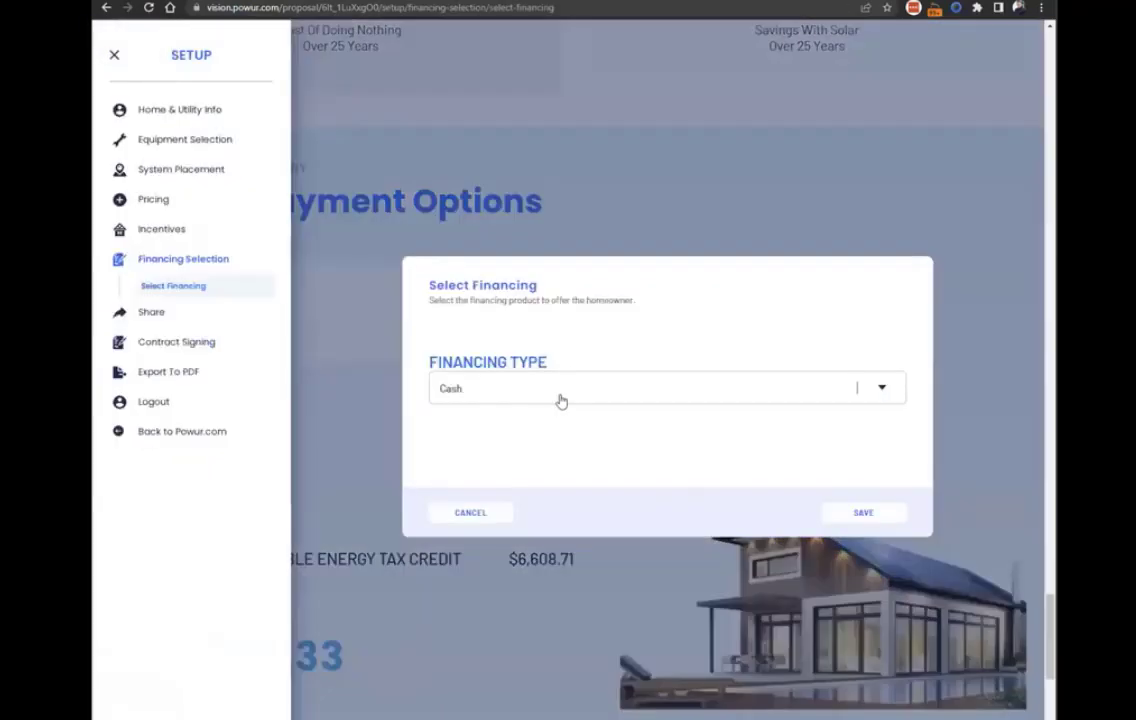
left_click(557, 397)
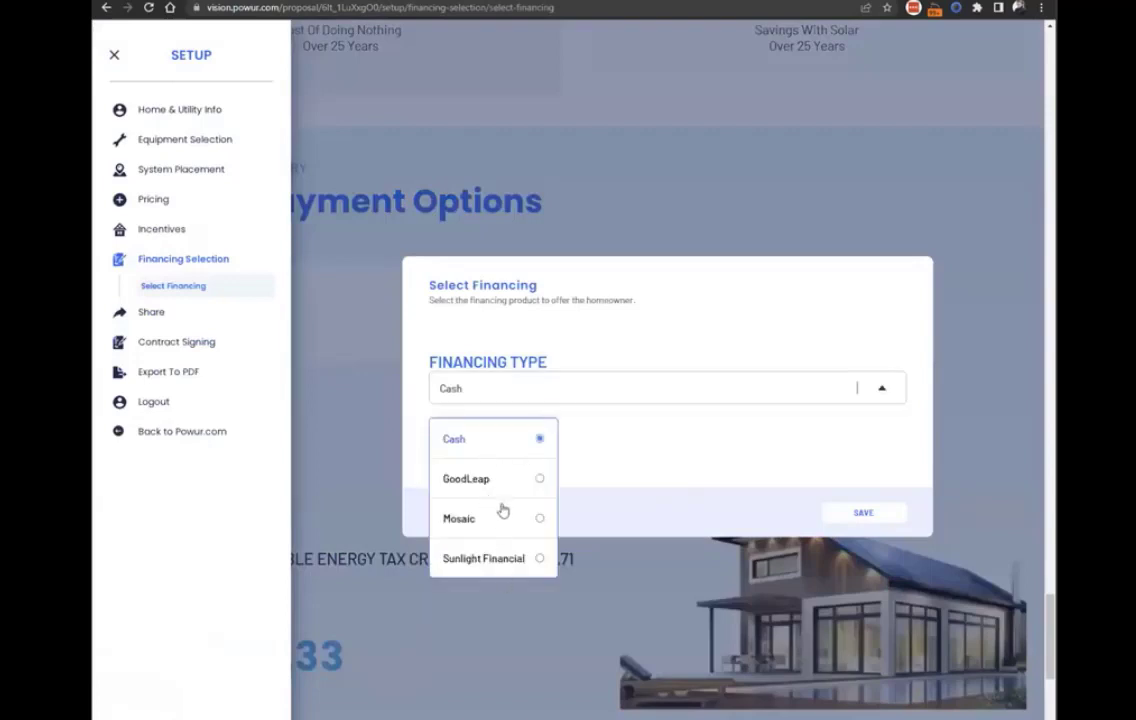
left_click(505, 482)
Look through the GoodLeap loan types, from the 7-year standard installment loans to the 20-year options
left_click(751, 398)
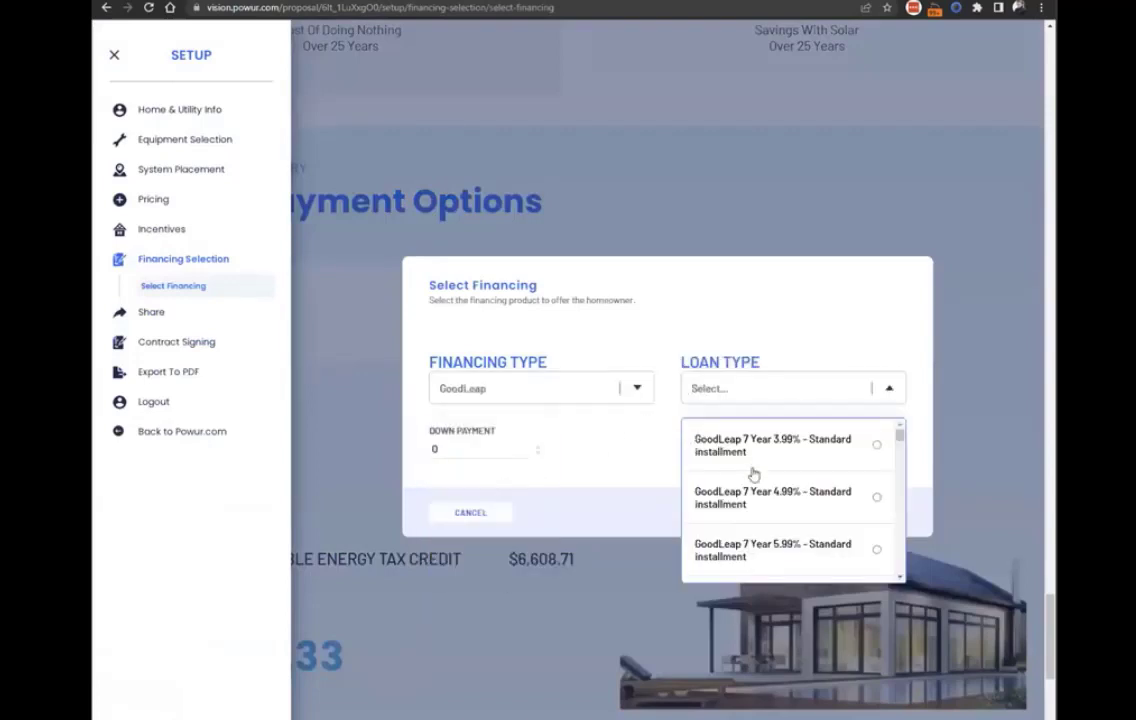
scroll(755, 477, "down", 5)
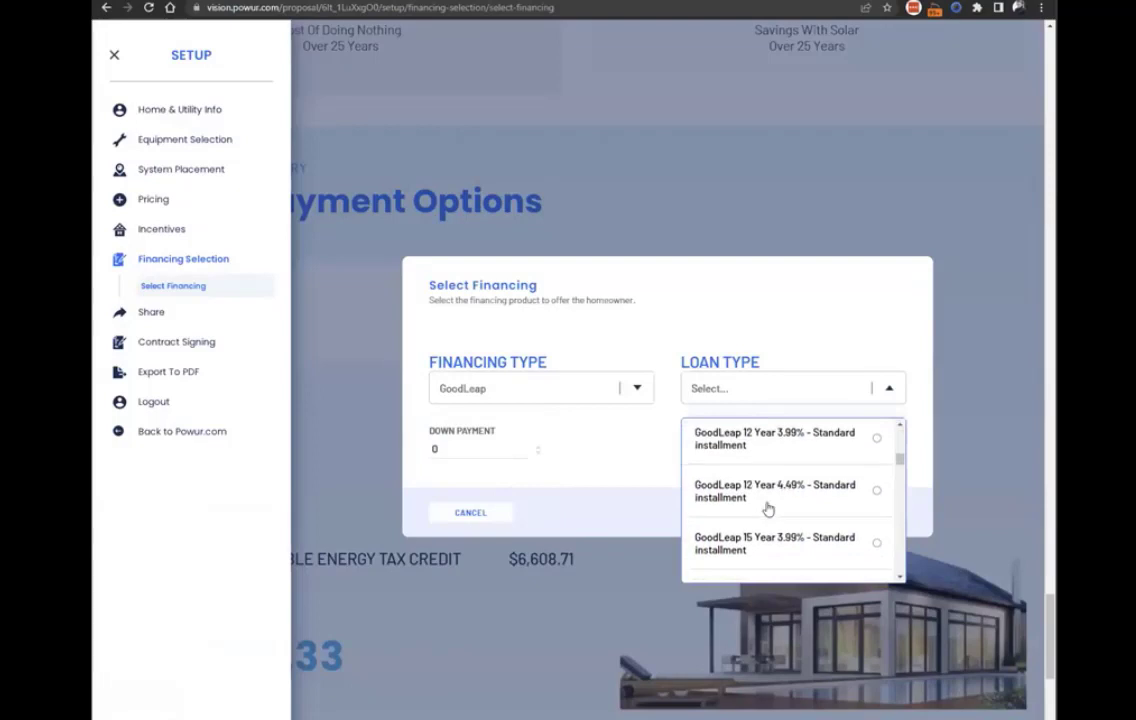
right_click(784, 280)
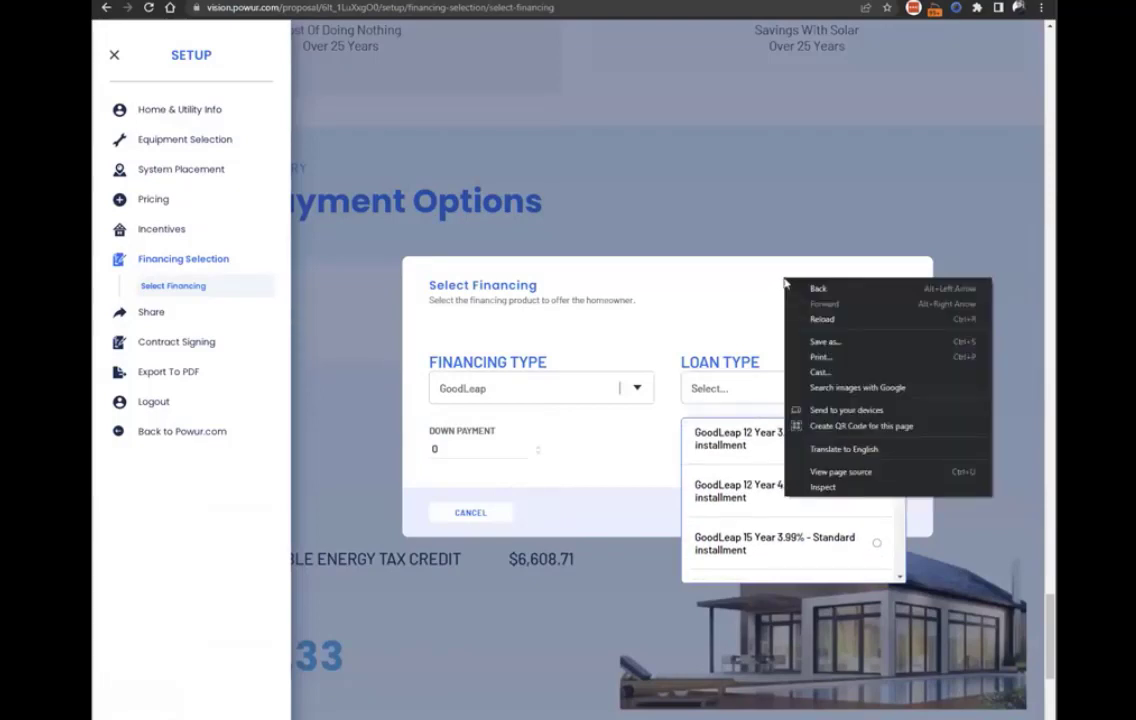
left_click(745, 362)
left_click(746, 391)
scroll(760, 487, "down", 10)
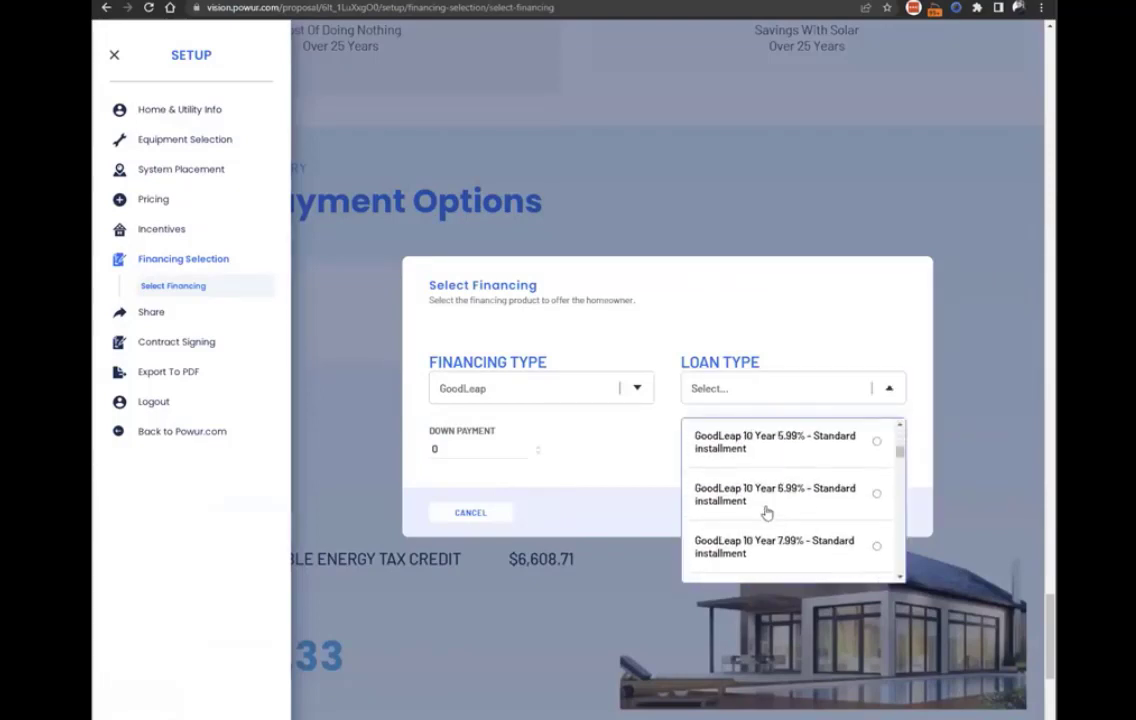
scroll(740, 484, "down", 8)
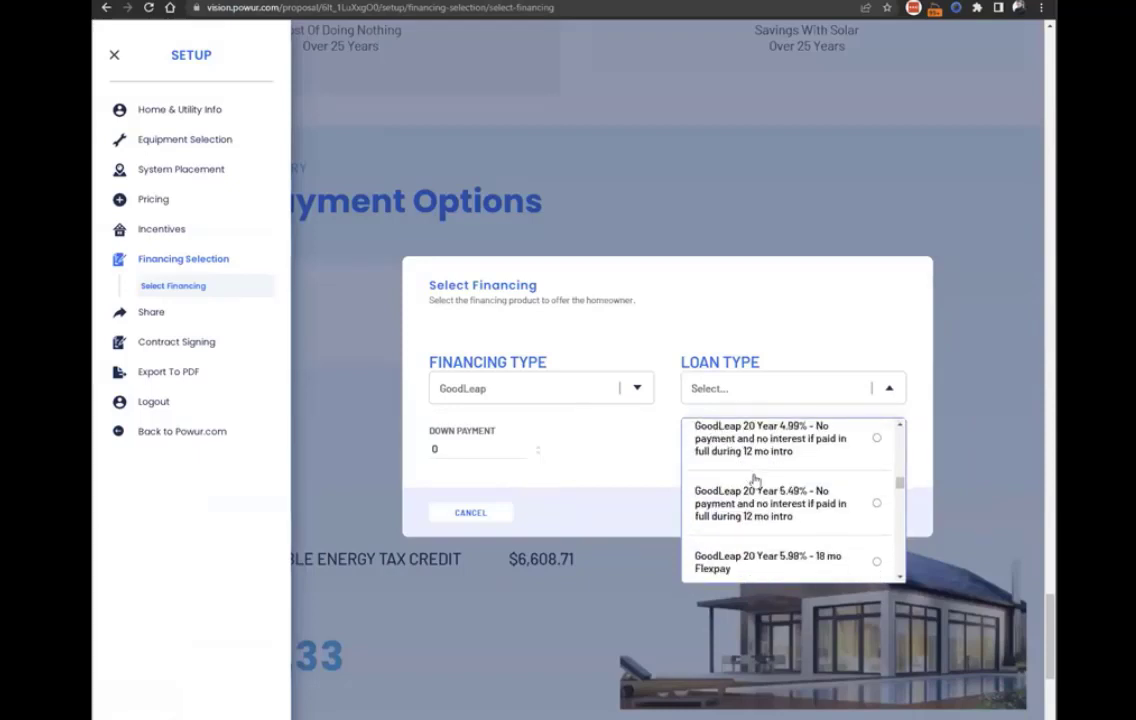
Switch the financing type to Mosaic and look through its 7-, 10- and 12-year loan types
left_click(553, 396)
left_click(518, 522)
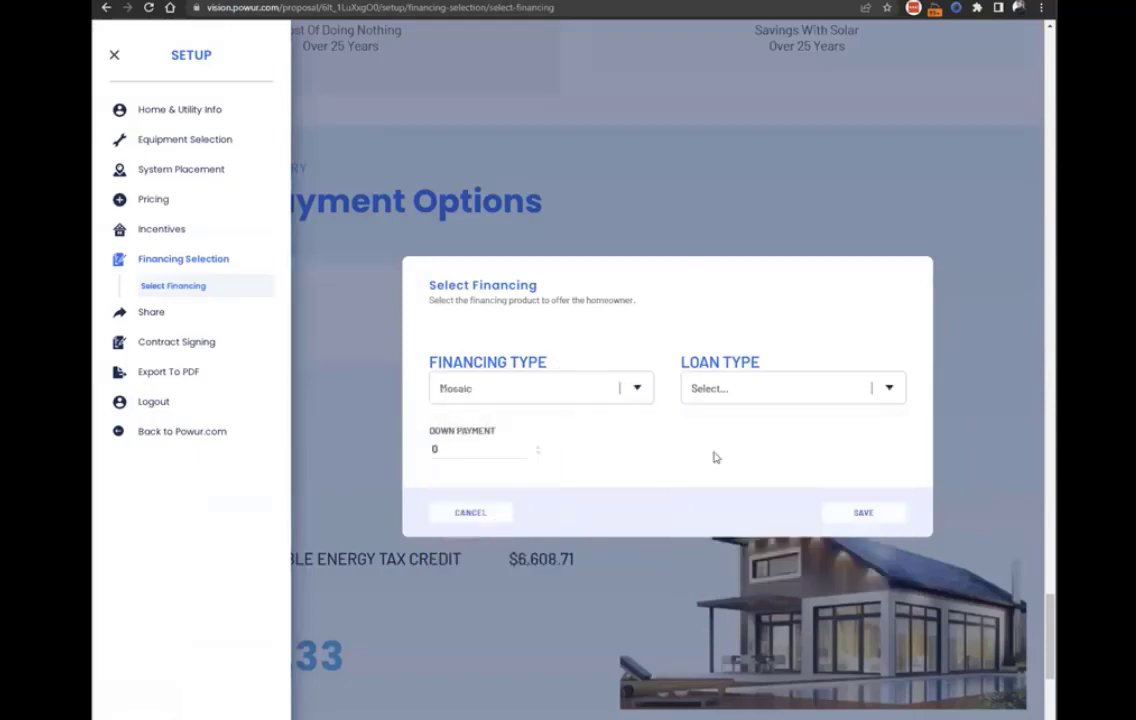
left_click(728, 388)
scroll(749, 455, "down", 3)
scroll(749, 455, "down", 10)
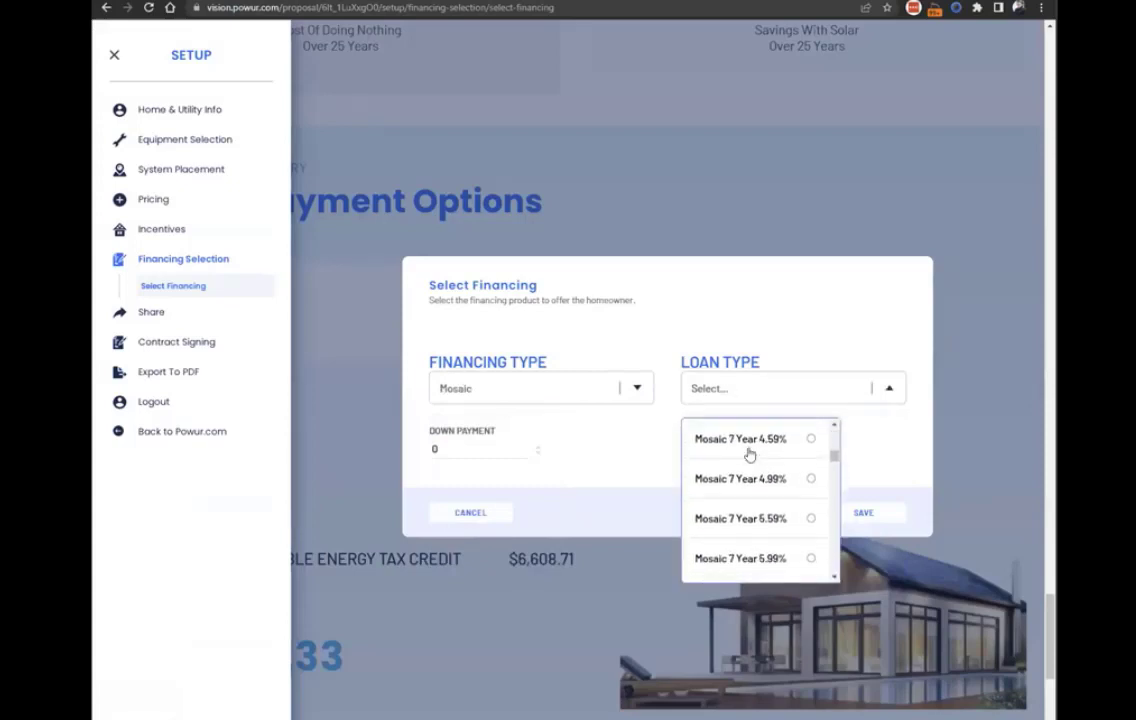
scroll(735, 500, "down", 6)
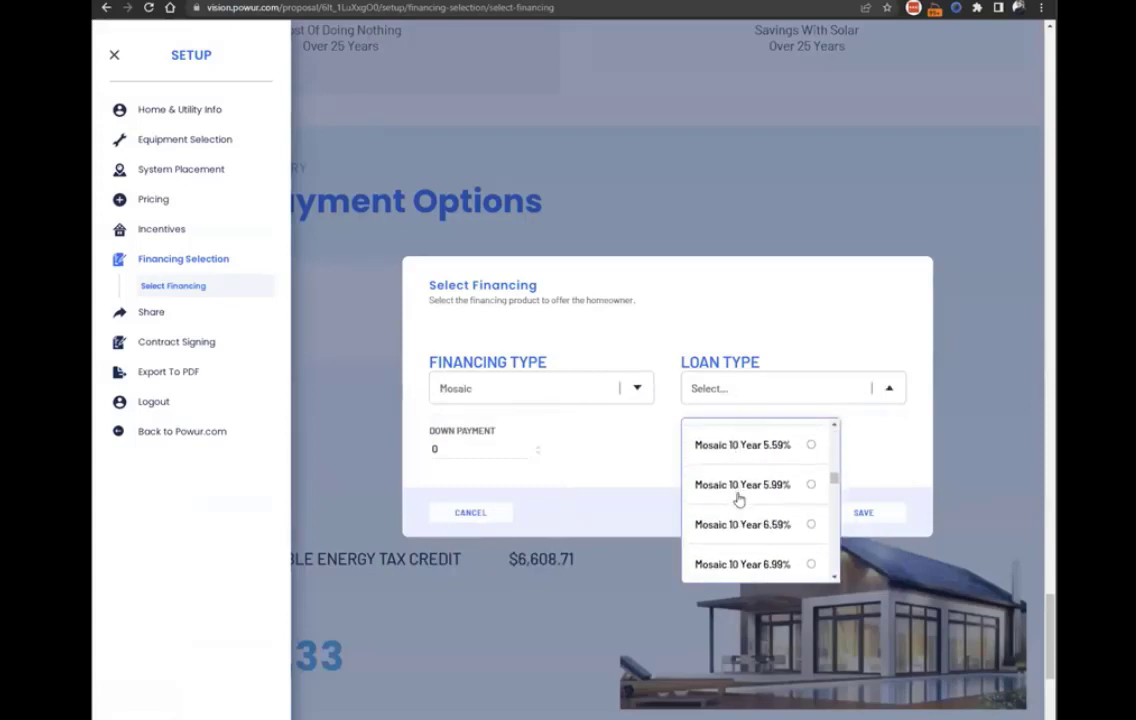
scroll(749, 447, "down", 4)
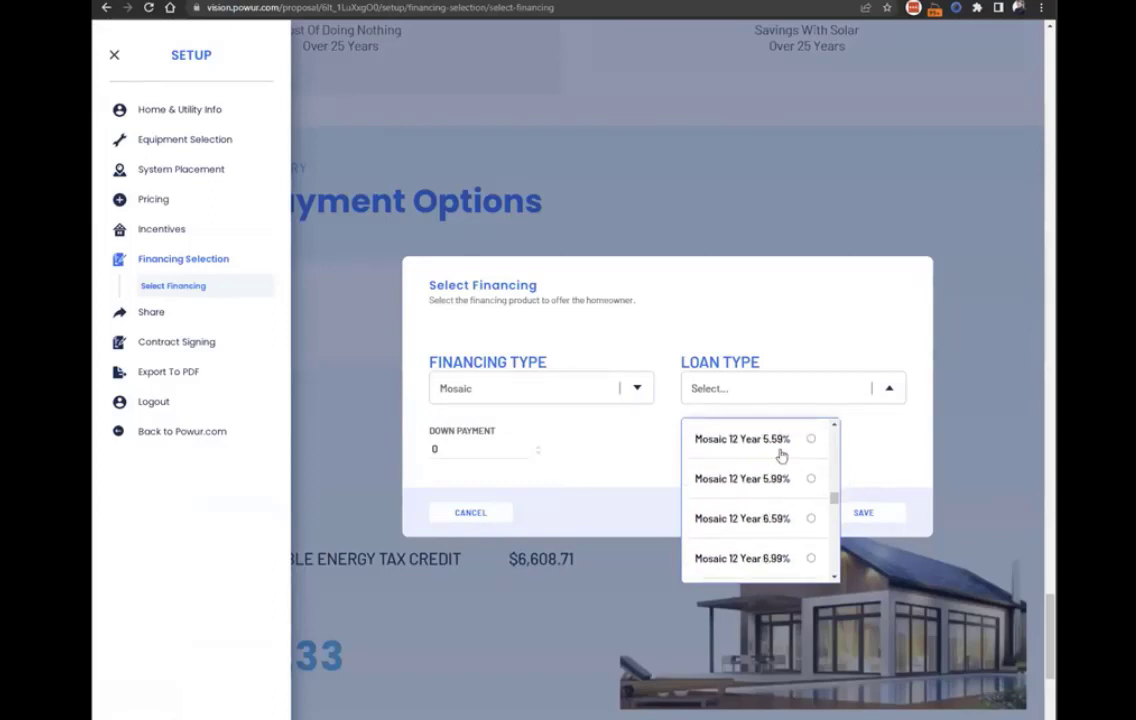
left_click(472, 278)
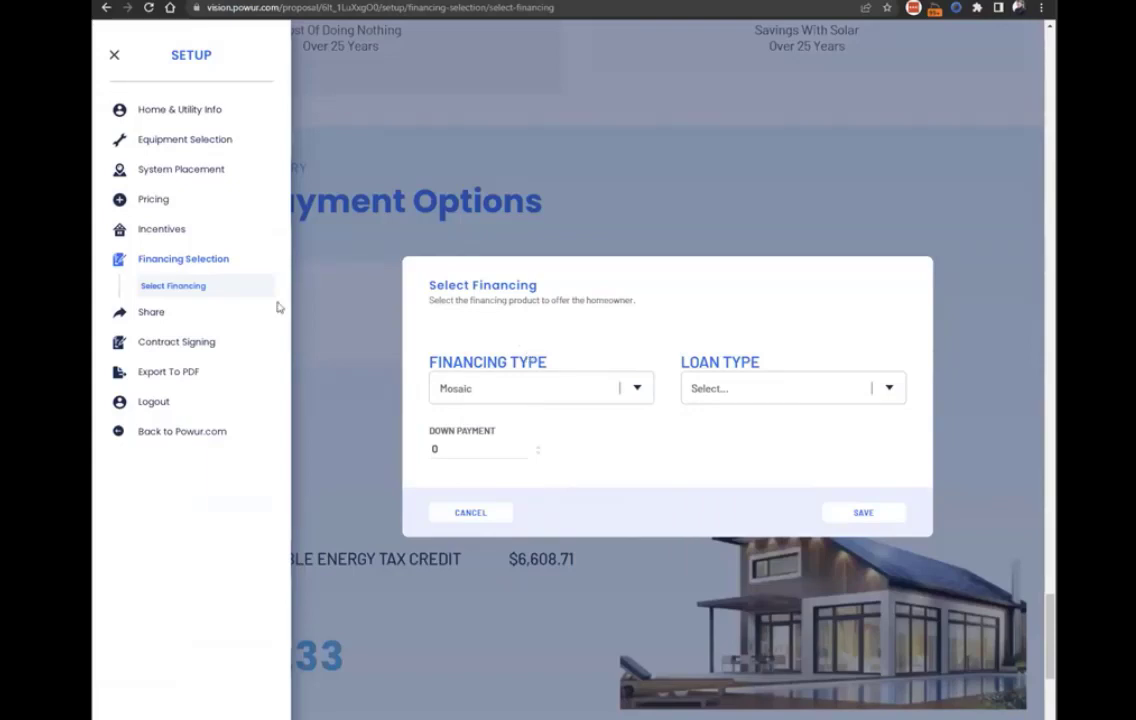
Open the proposal's share options, then export the proposal to PDF
left_click(152, 313)
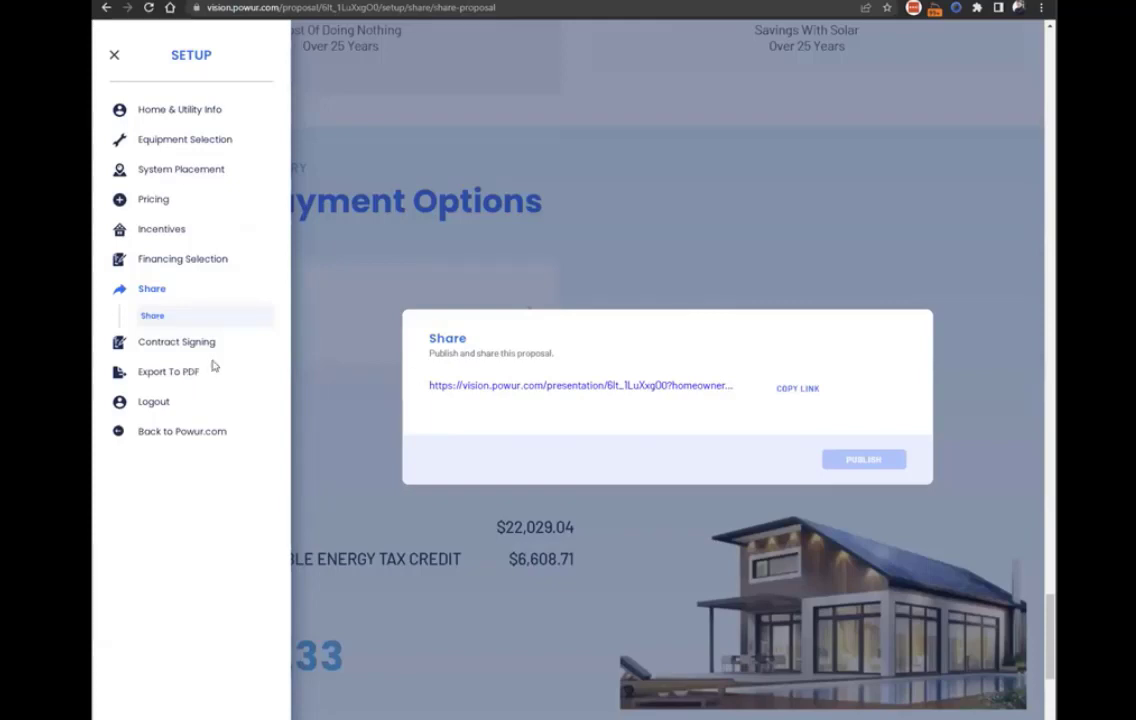
left_click(180, 376)
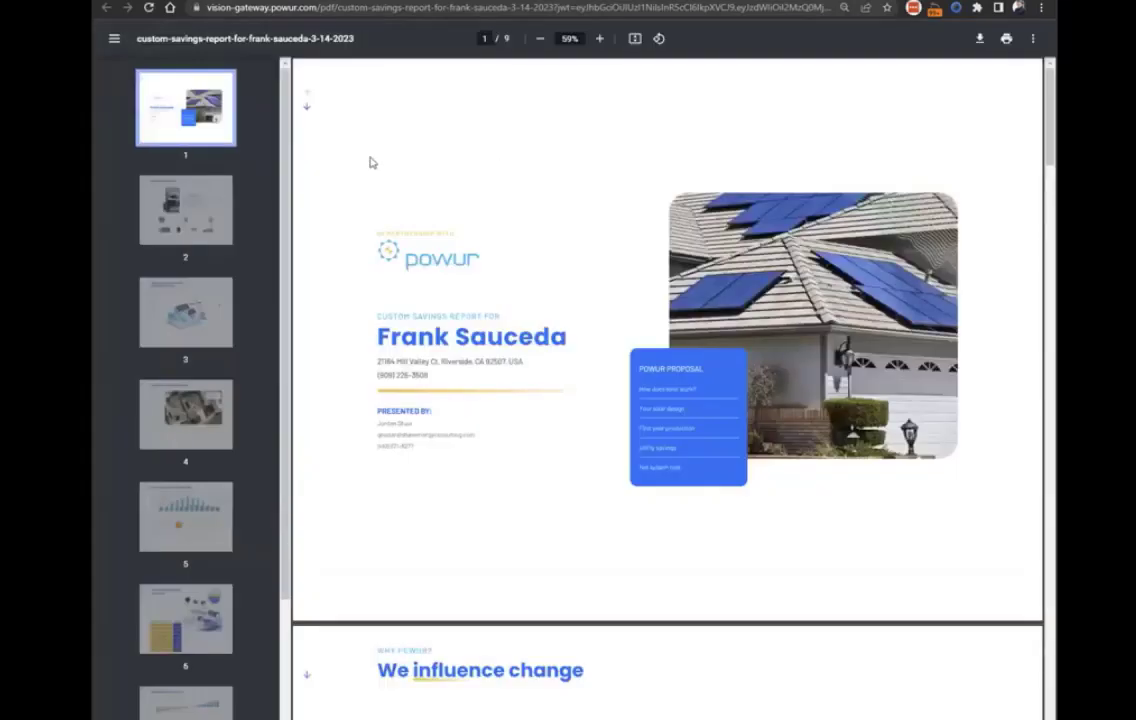
Review the exported PDF's solar design, production estimate, Powur Care and savings pages, and return to its cover page
scroll(535, 396, "down", 5)
scroll(535, 398, "down", 7)
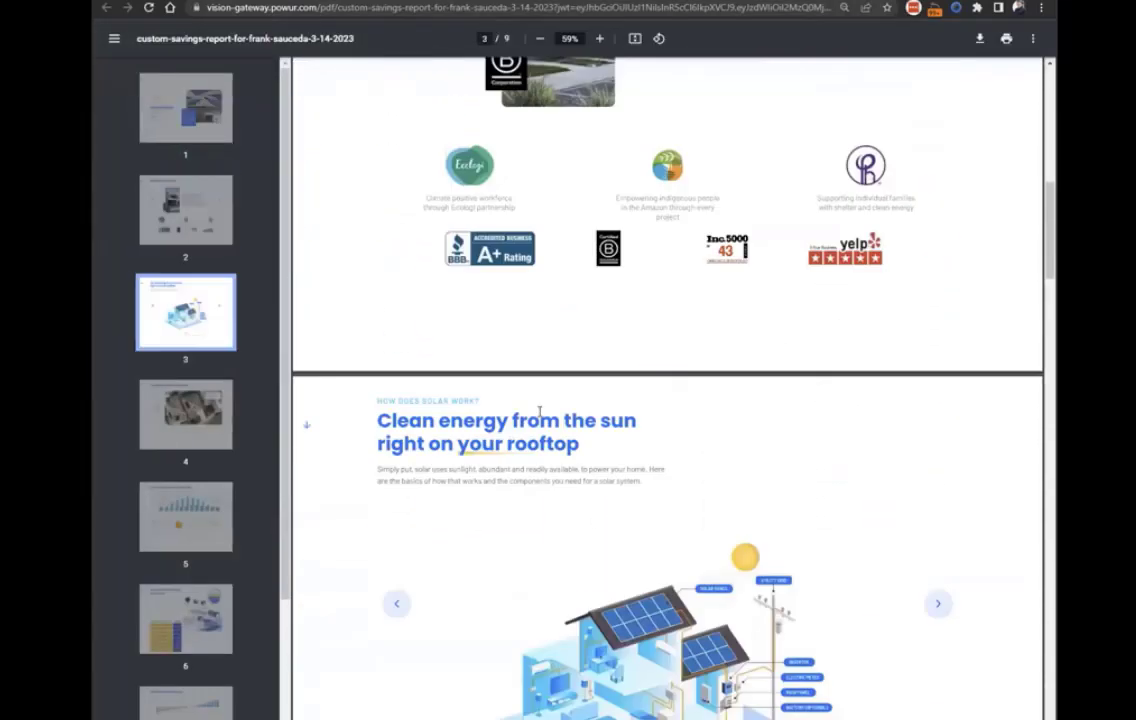
scroll(537, 451, "down", 5)
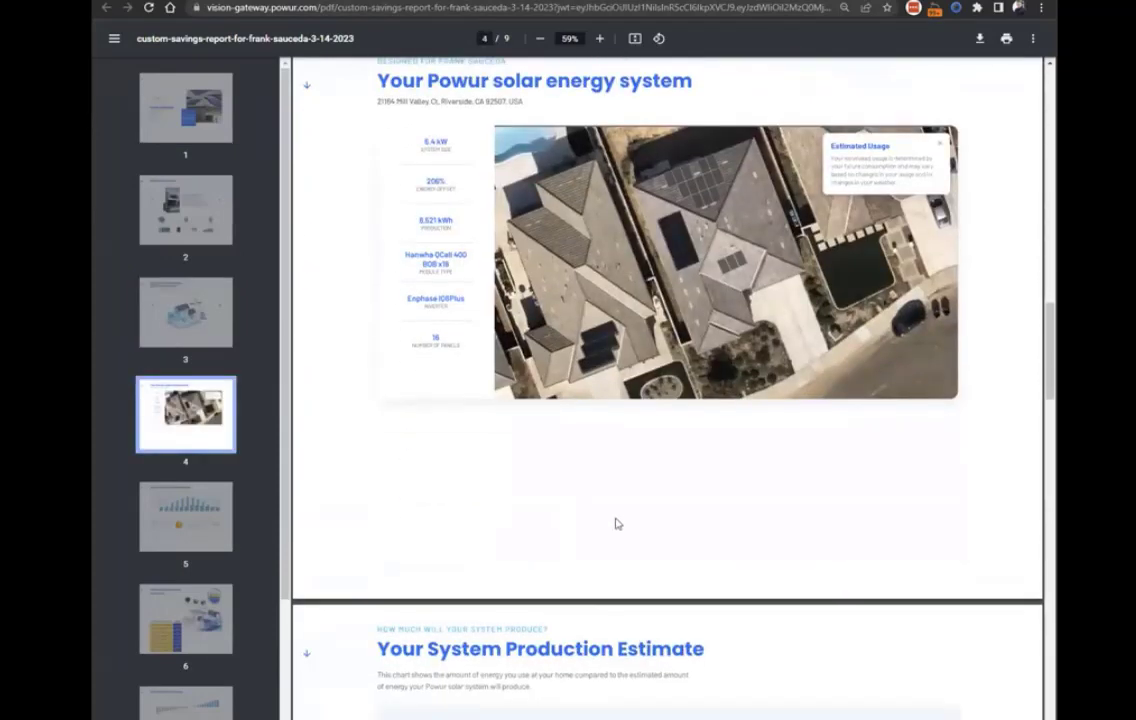
scroll(617, 524, "up", 1)
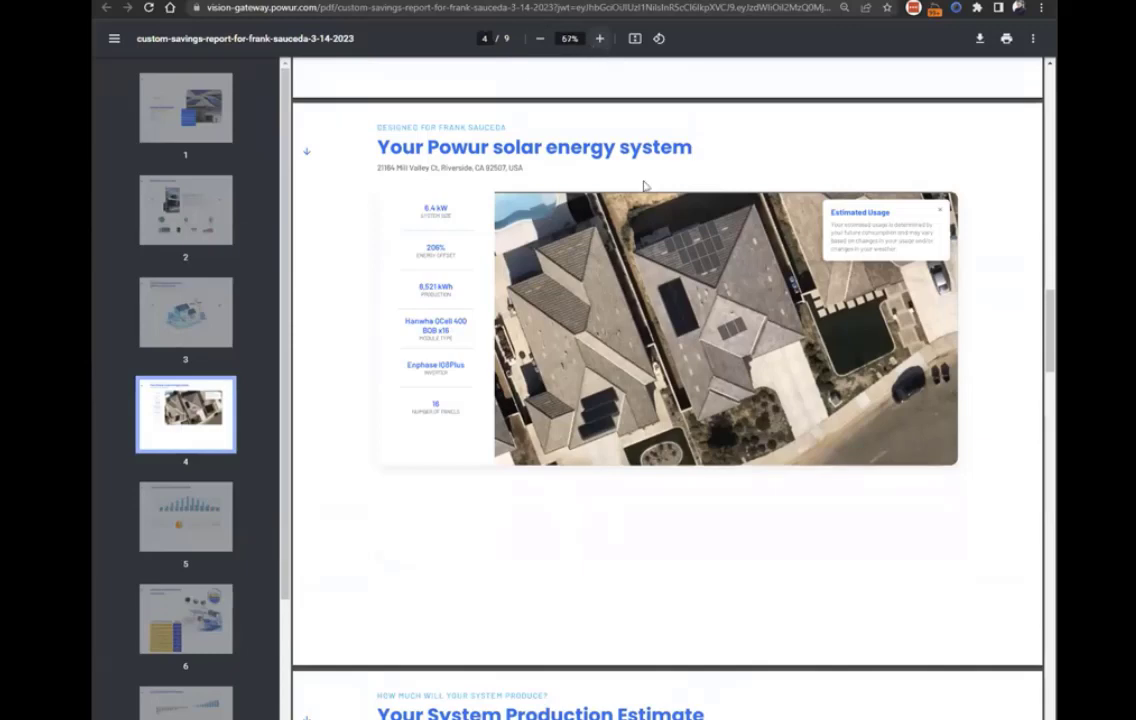
scroll(645, 186, "down", 6)
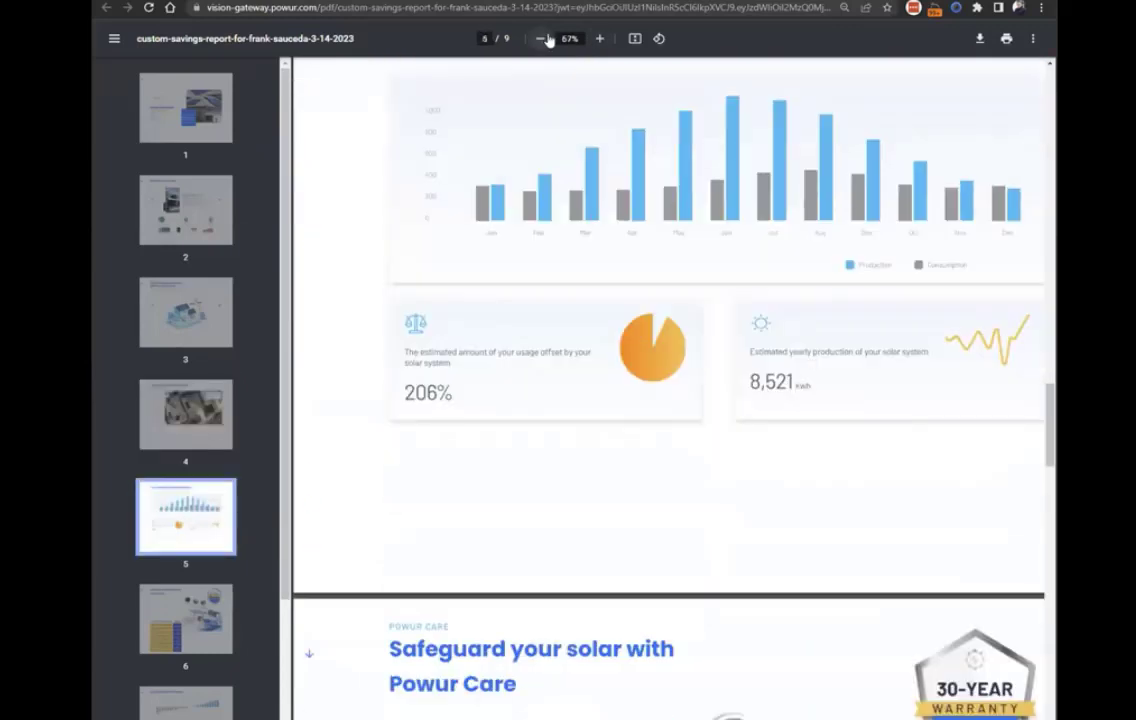
left_click(541, 38)
scroll(1014, 304, "down", 4)
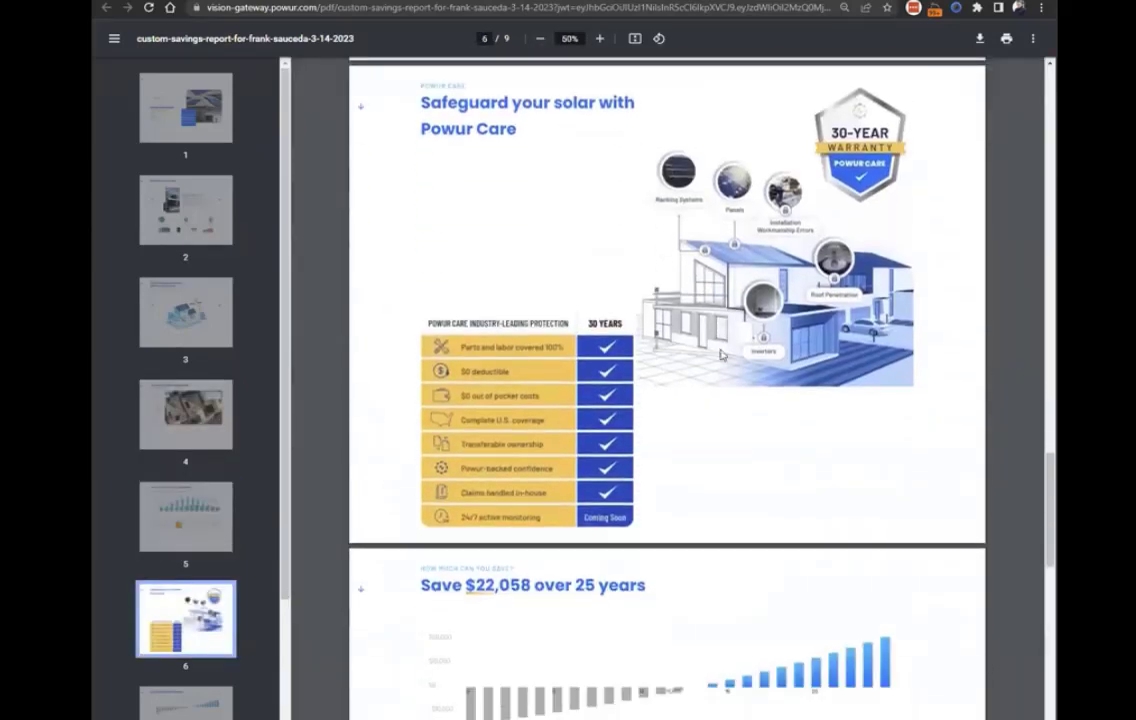
scroll(829, 497, "down", 3)
scroll(720, 434, "down", 1)
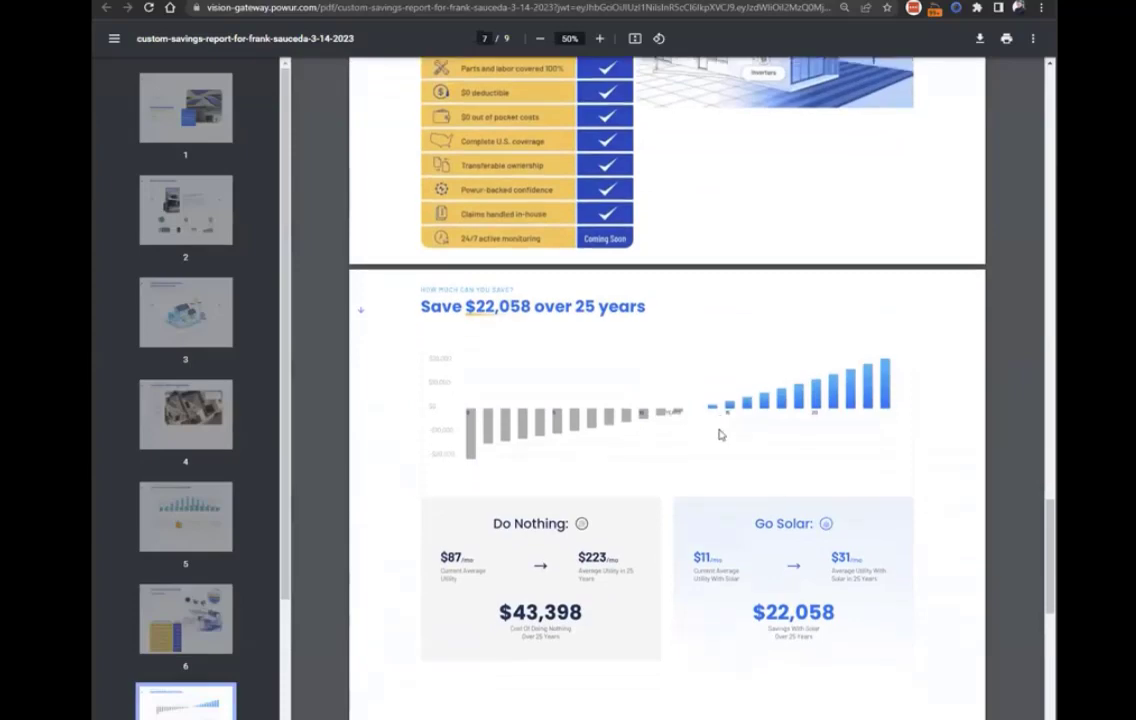
scroll(720, 434, "down", 3)
scroll(691, 370, "up", 7)
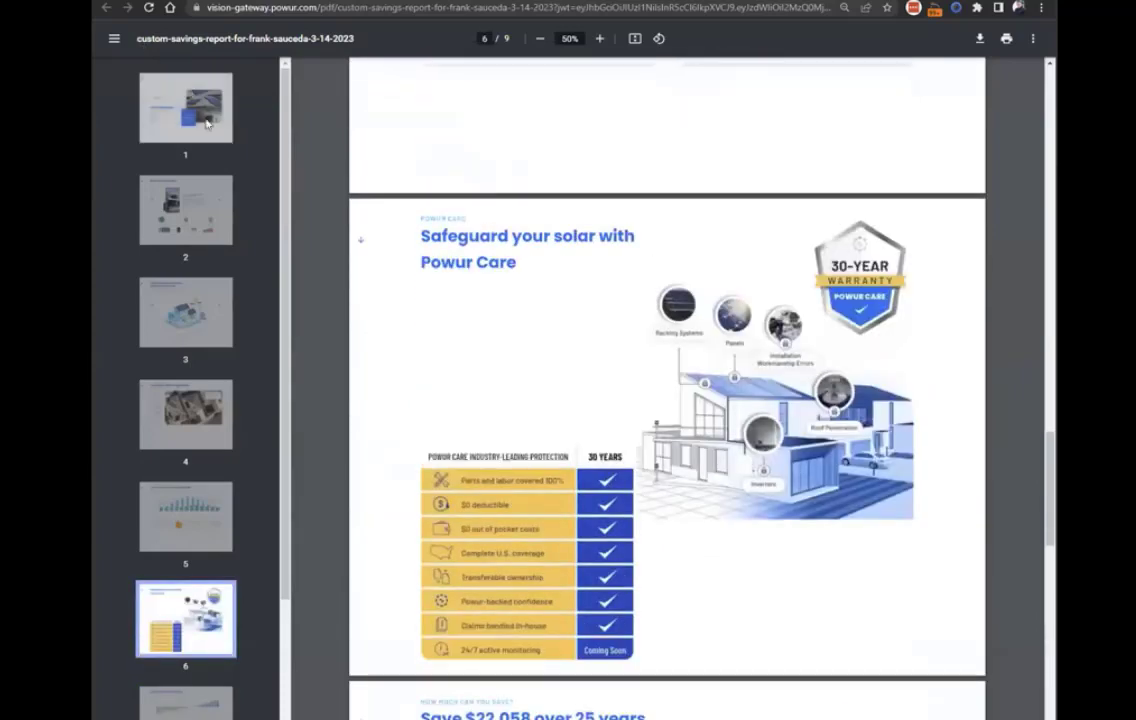
left_click(205, 120)
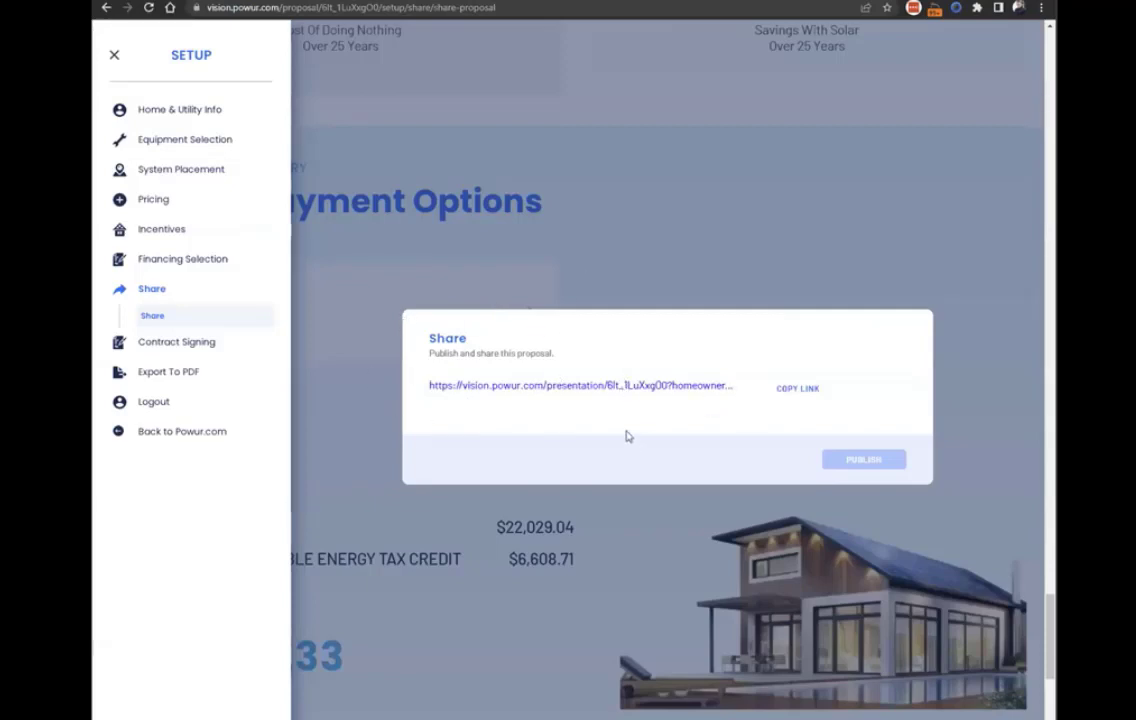
Set the proposal's financing to the GoodLeap 15 Year 4.99% - Standard installment loan and save the selection
left_click(715, 203)
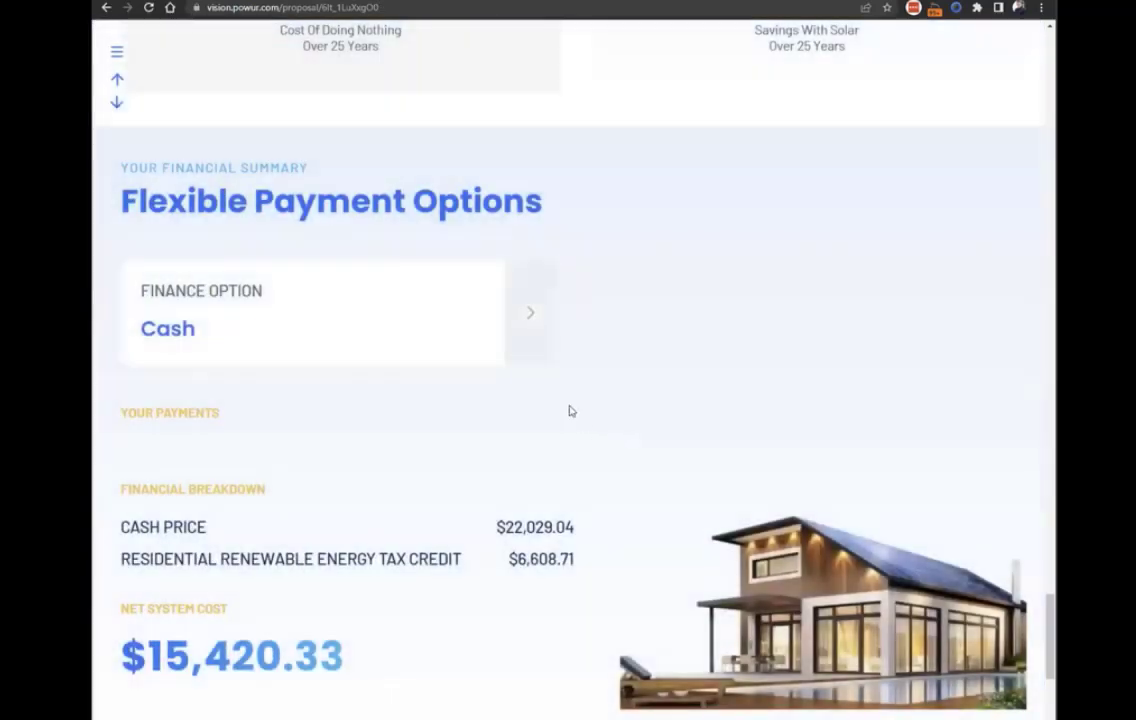
left_click(510, 340)
left_click(555, 390)
left_click(520, 477)
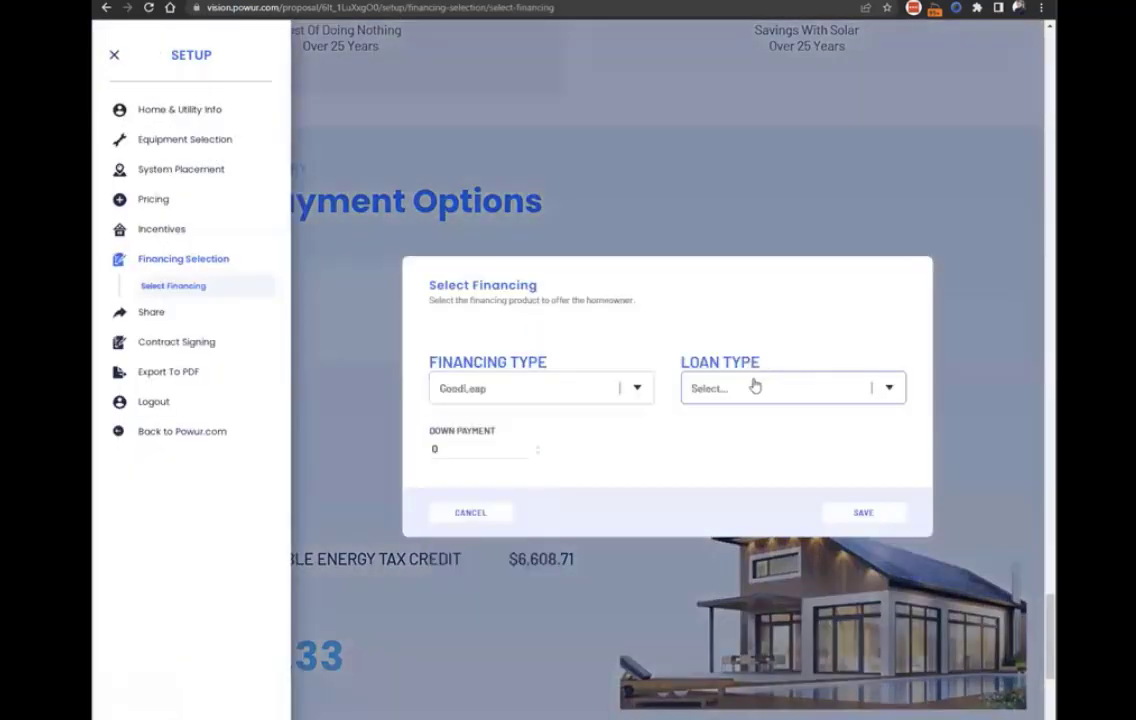
left_click(770, 390)
scroll(786, 477, "down", 10)
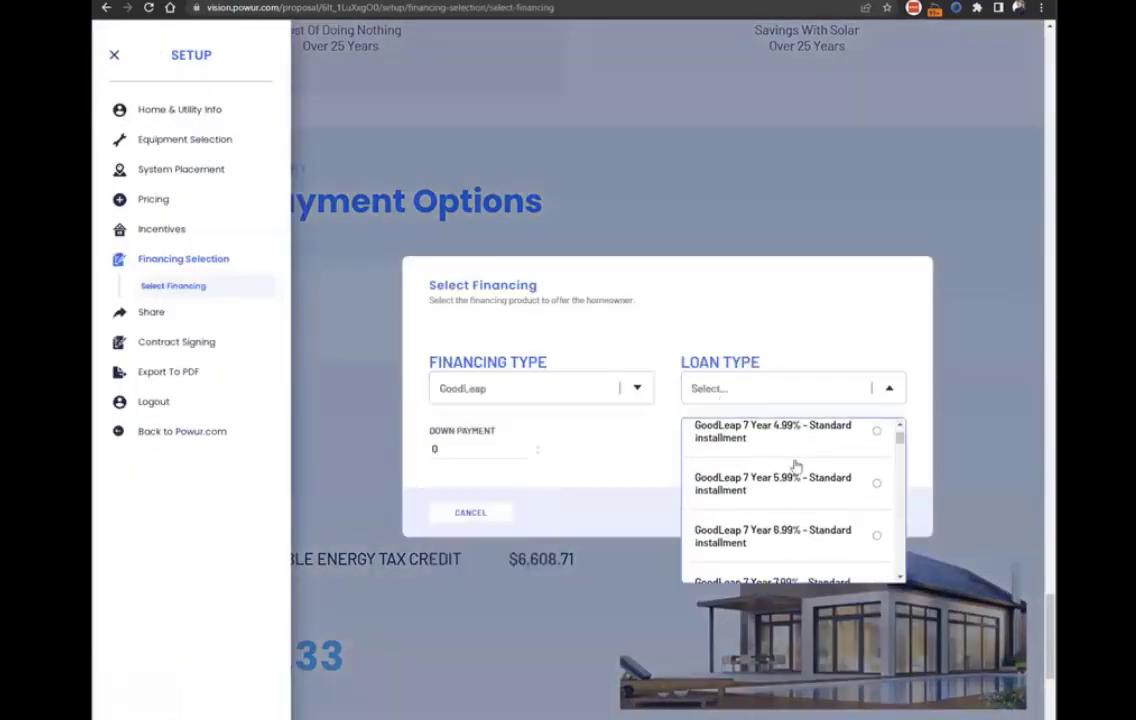
scroll(789, 518, "up", 3)
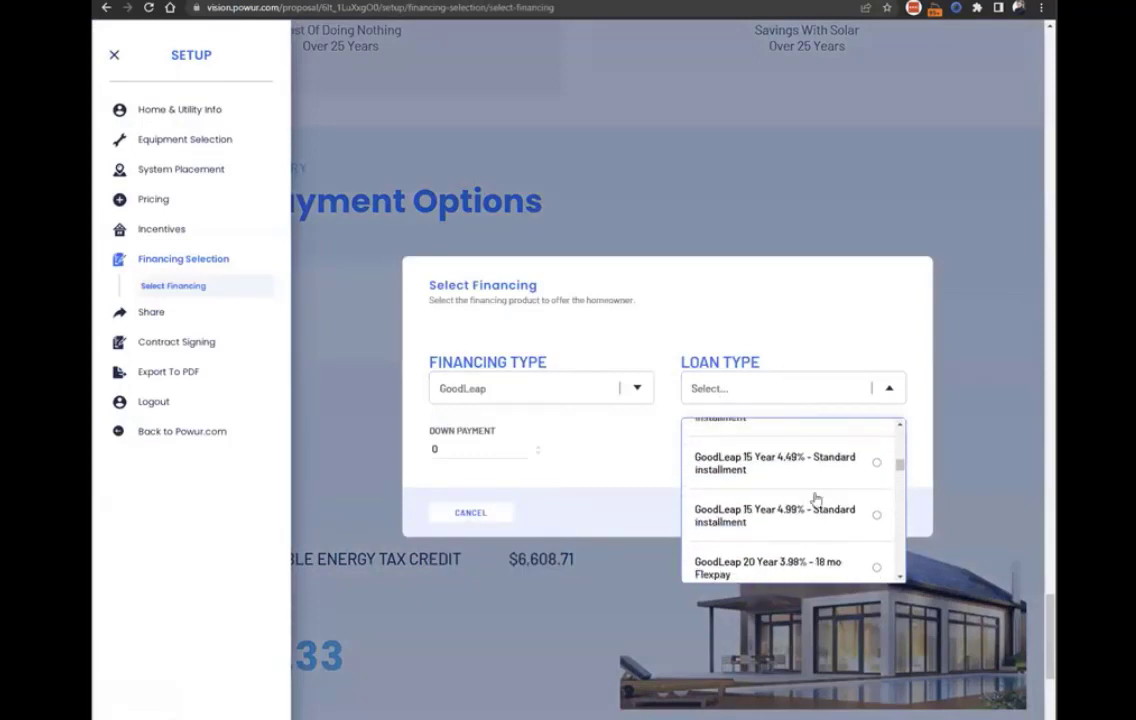
scroll(800, 545, "down", 1)
left_click(781, 525)
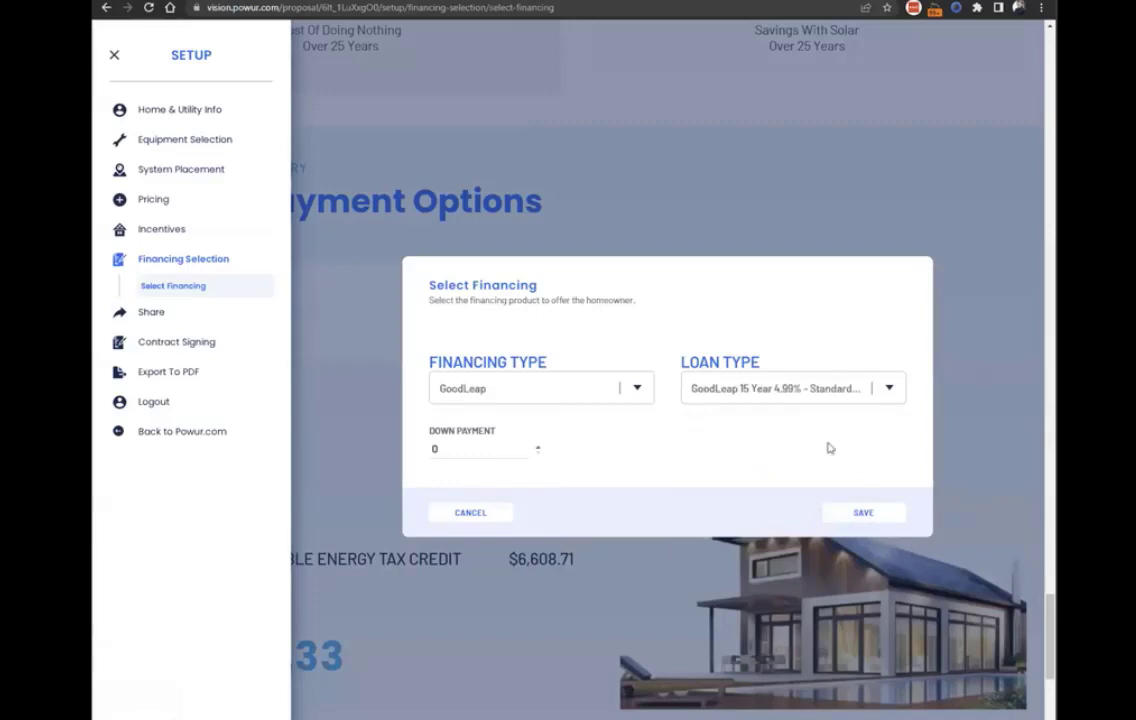
left_click(860, 514)
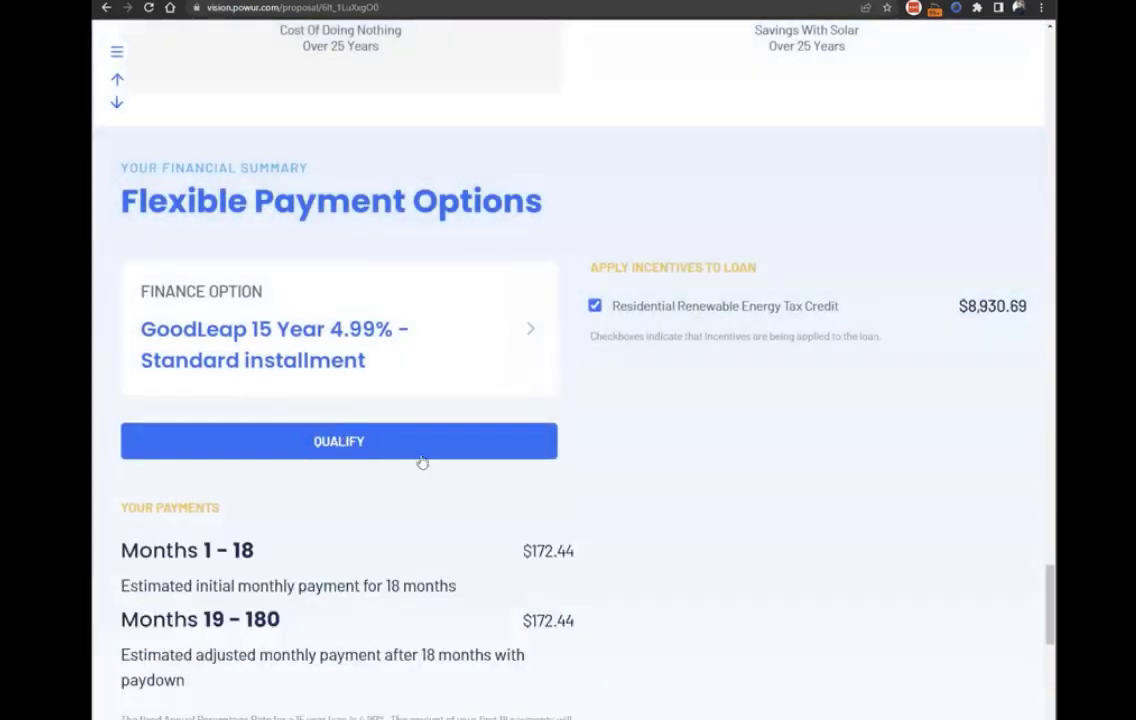
Copy the proposal's share link and open a new incognito browser window
left_click(118, 53)
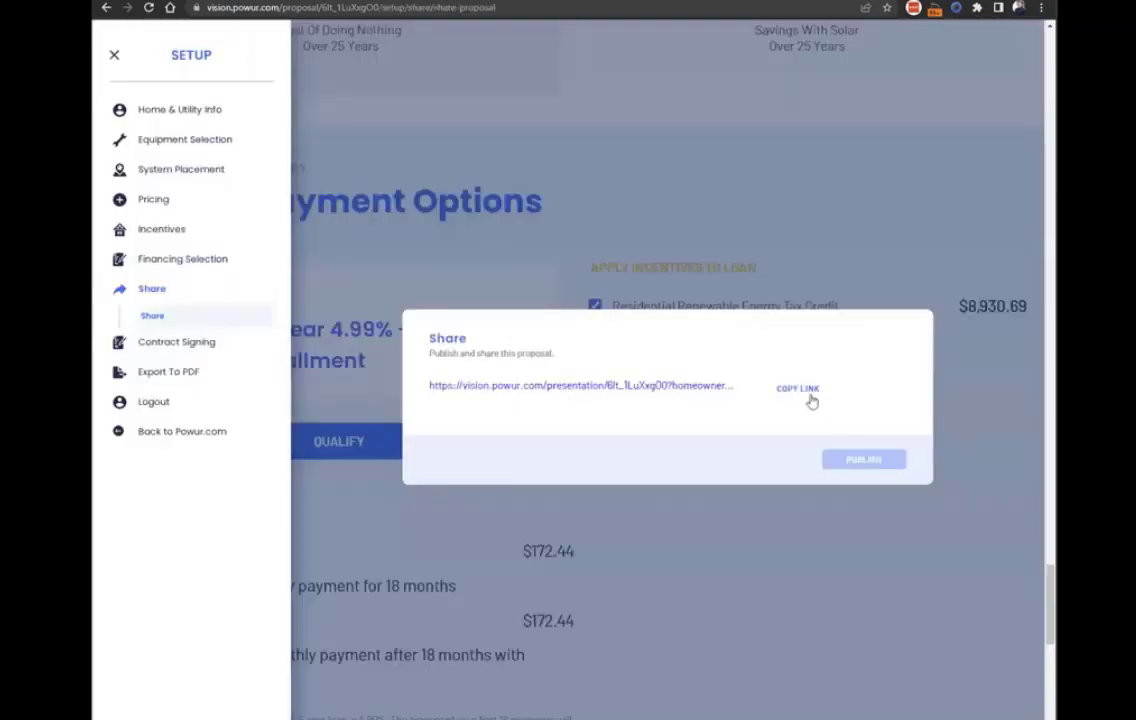
left_click(811, 397)
left_click(1041, 7)
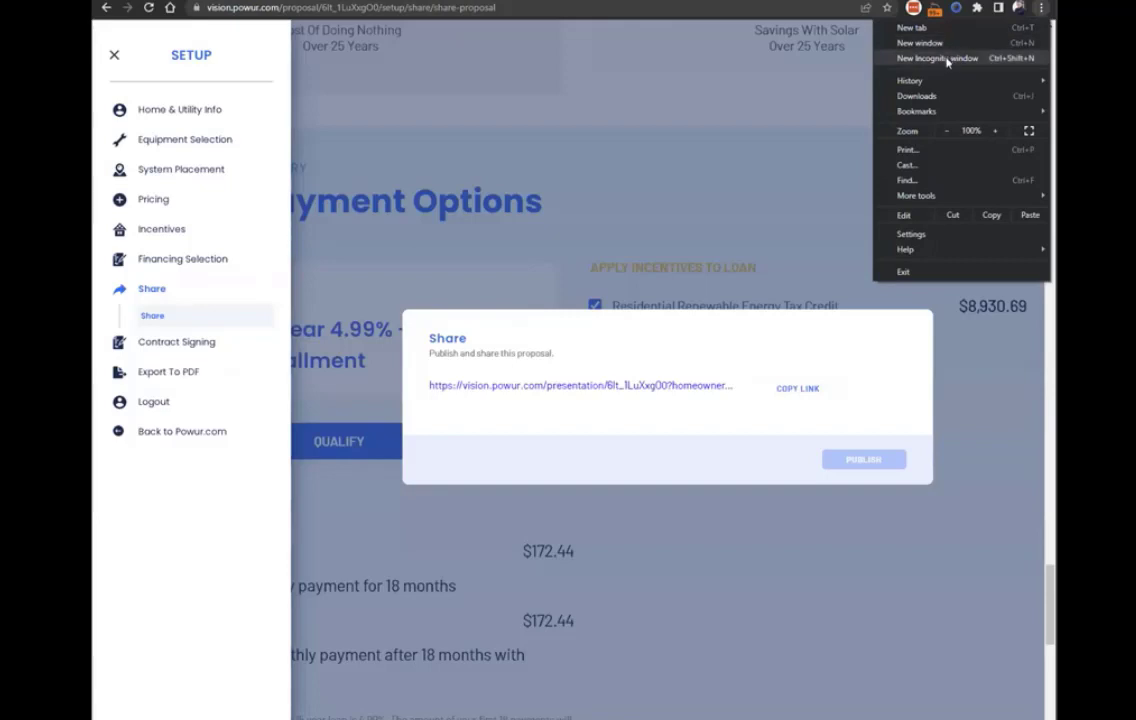
left_click(946, 58)
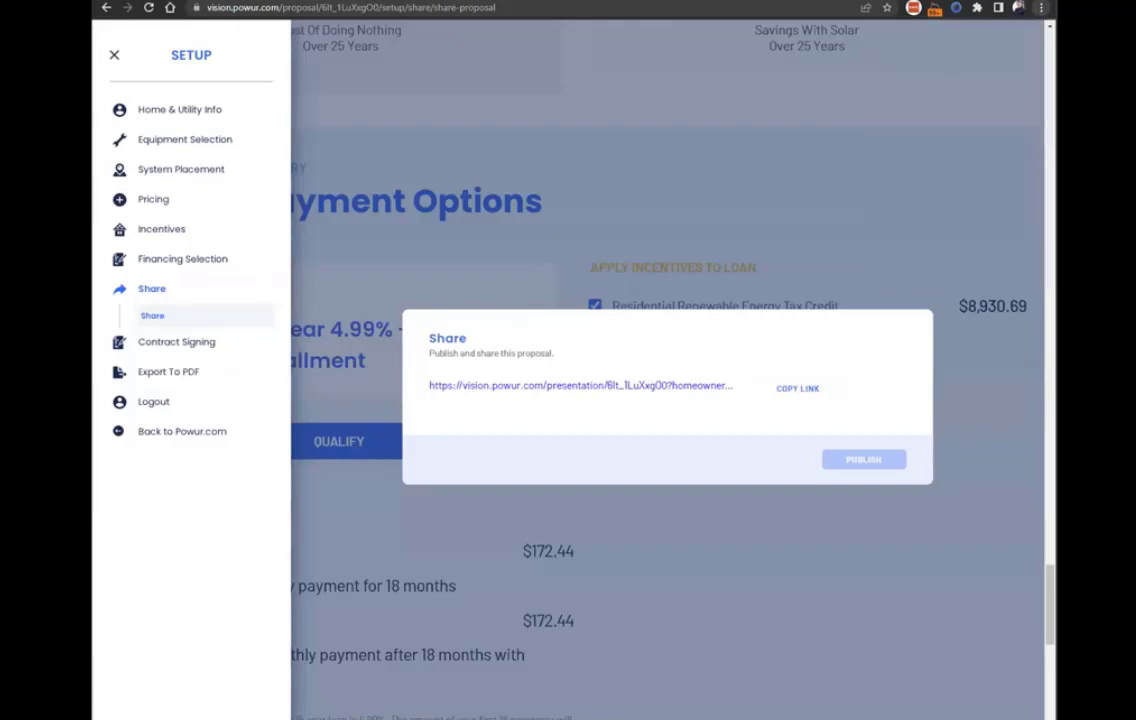
left_click(1041, 8)
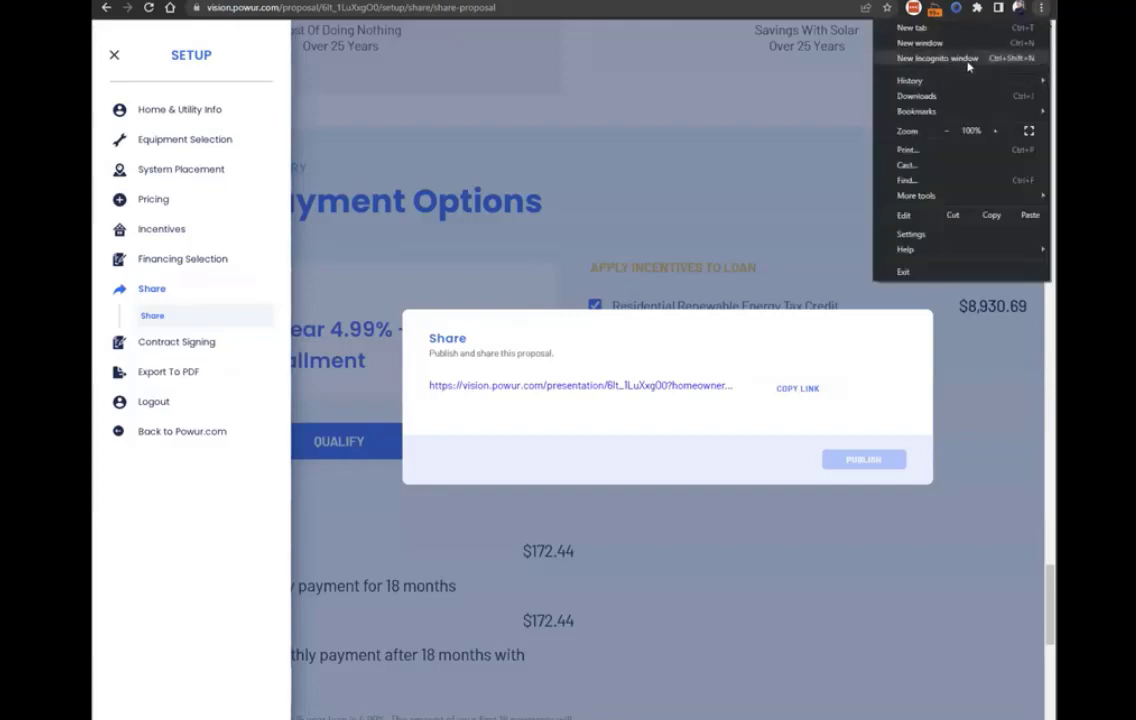
left_click(968, 62)
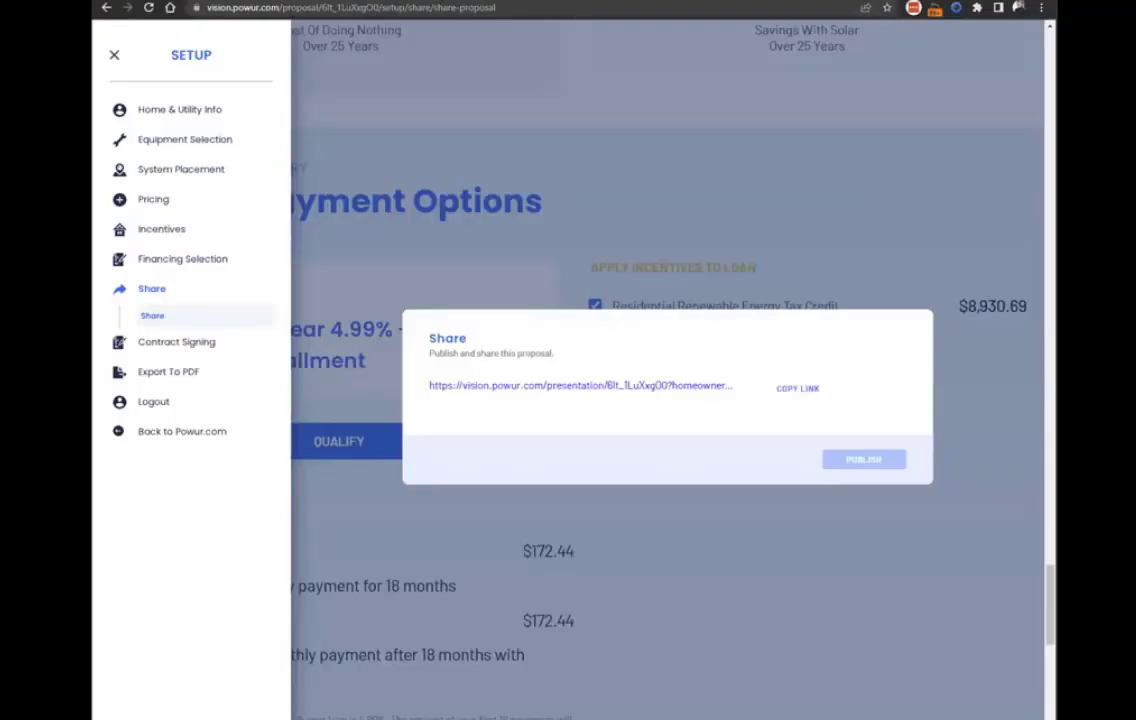
left_click(1041, 8)
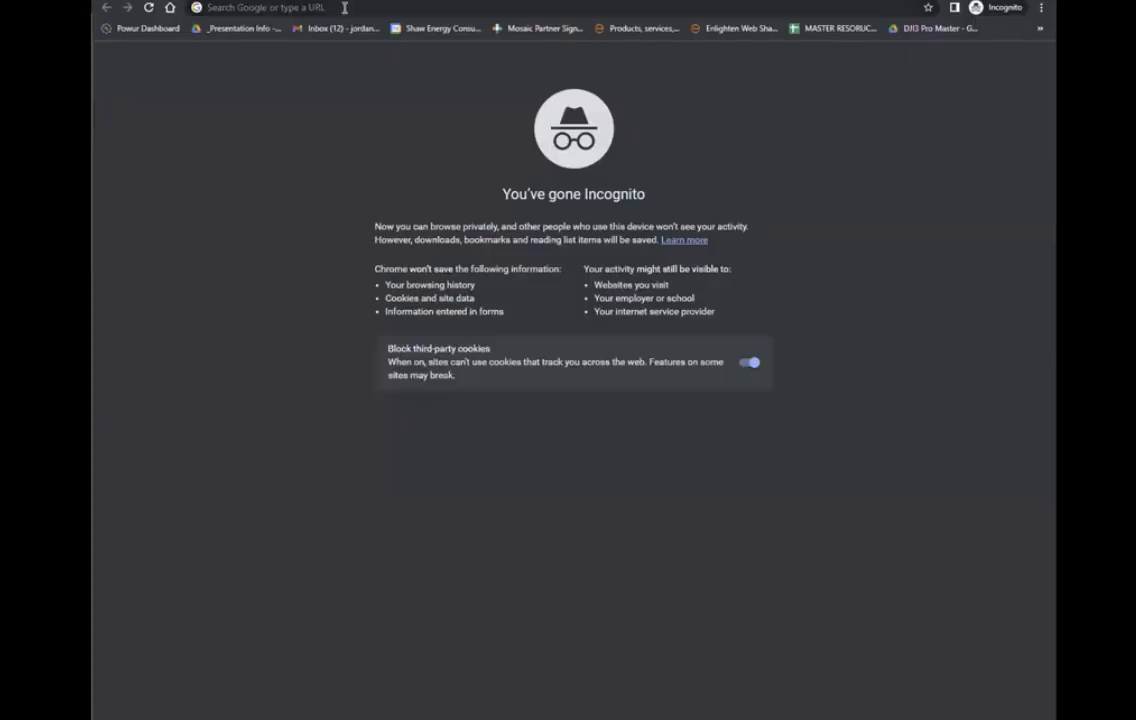
Load the copied homeowner presentation link with its access token in the incognito window and look over the cover section
key("ctrl+v")
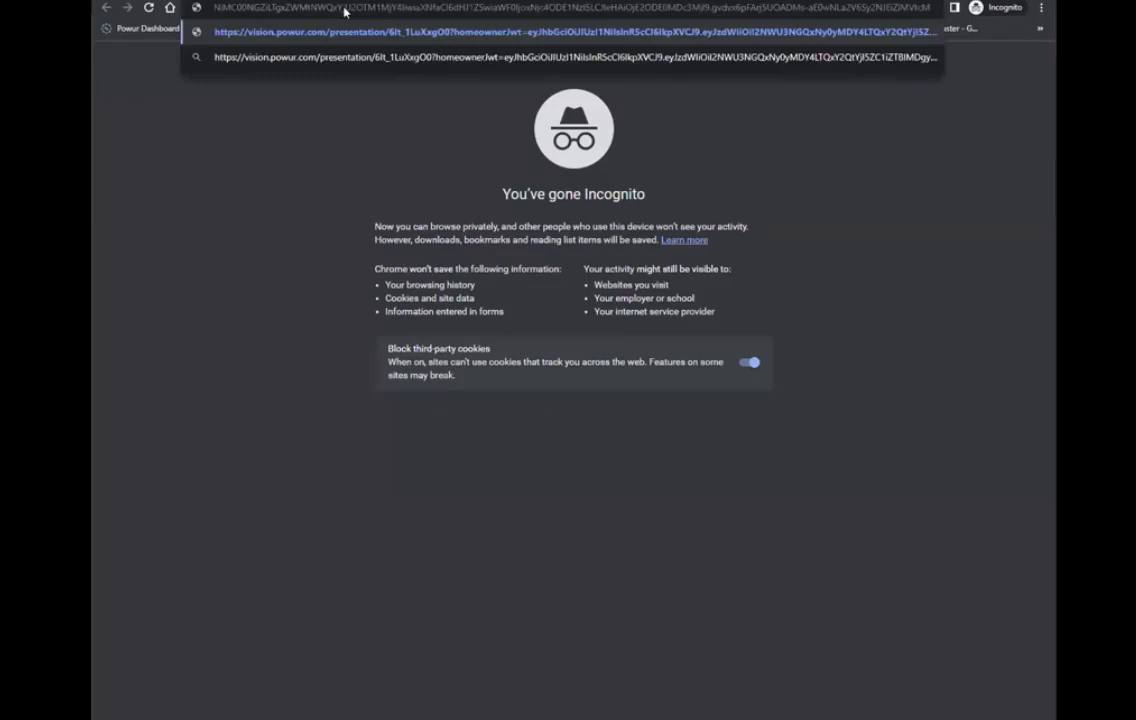
key("Return")
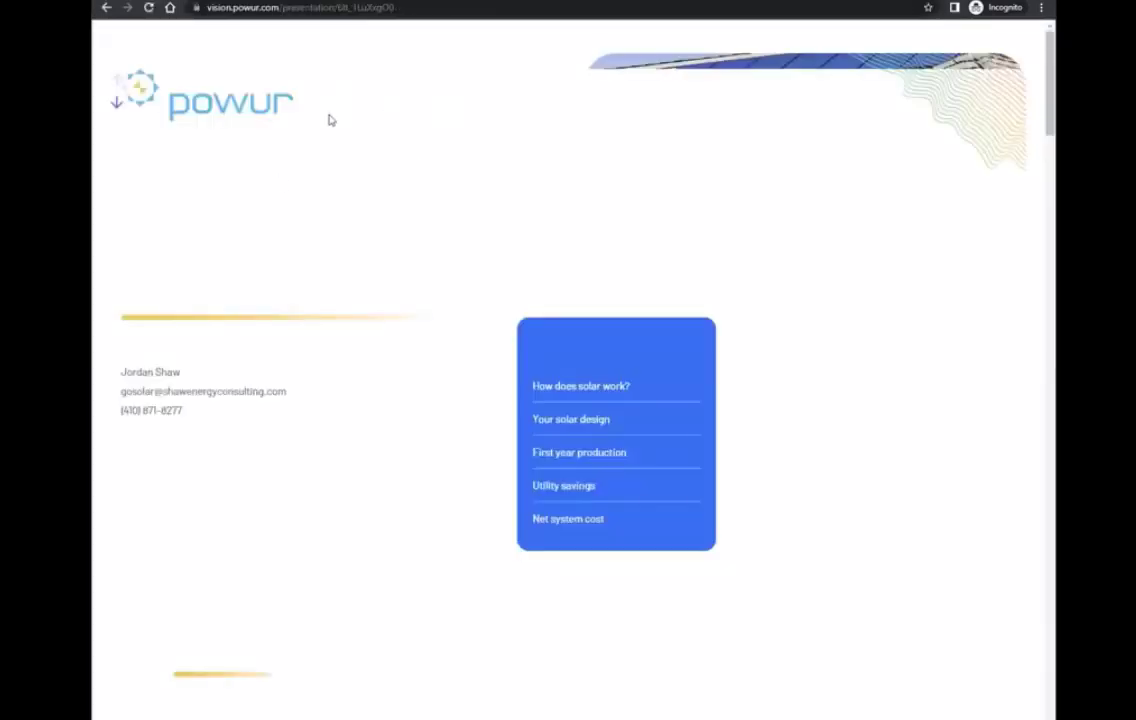
scroll(230, 172, "down", 3)
left_click(116, 80)
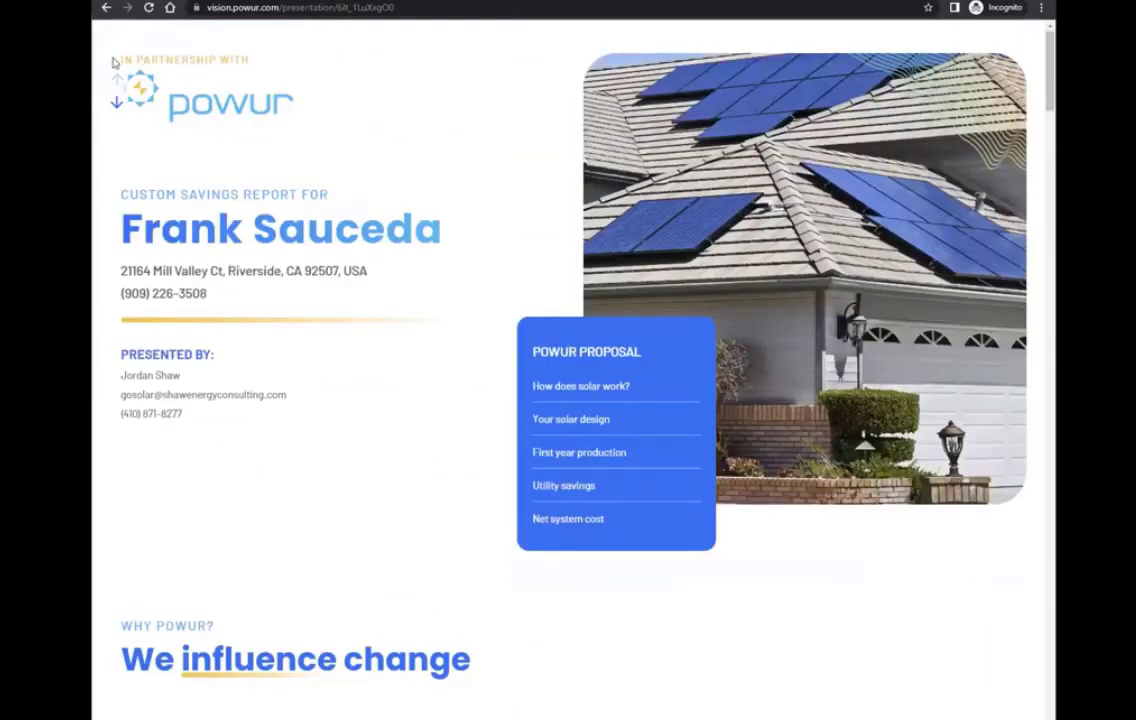
Review the homeowner presentation from Why Powur through the solar design, production estimate and Powur Care, and open the GoodLeap credit application
scroll(510, 395, "down", 3)
scroll(510, 395, "down", 5)
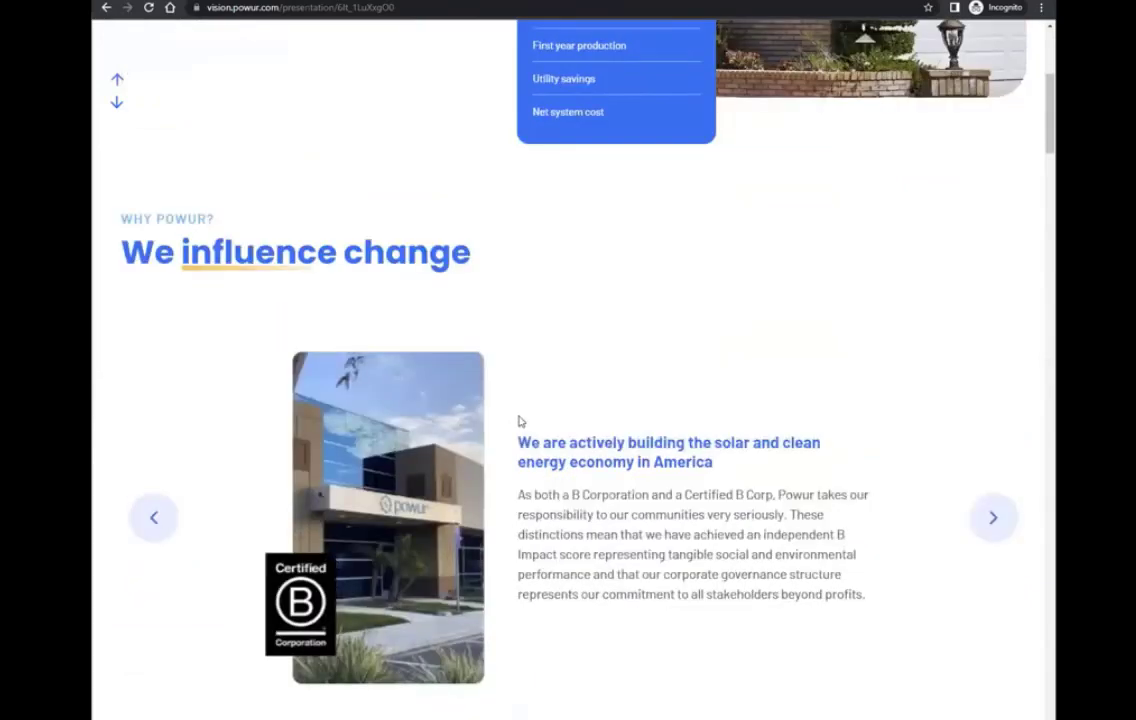
scroll(530, 428, "down", 6)
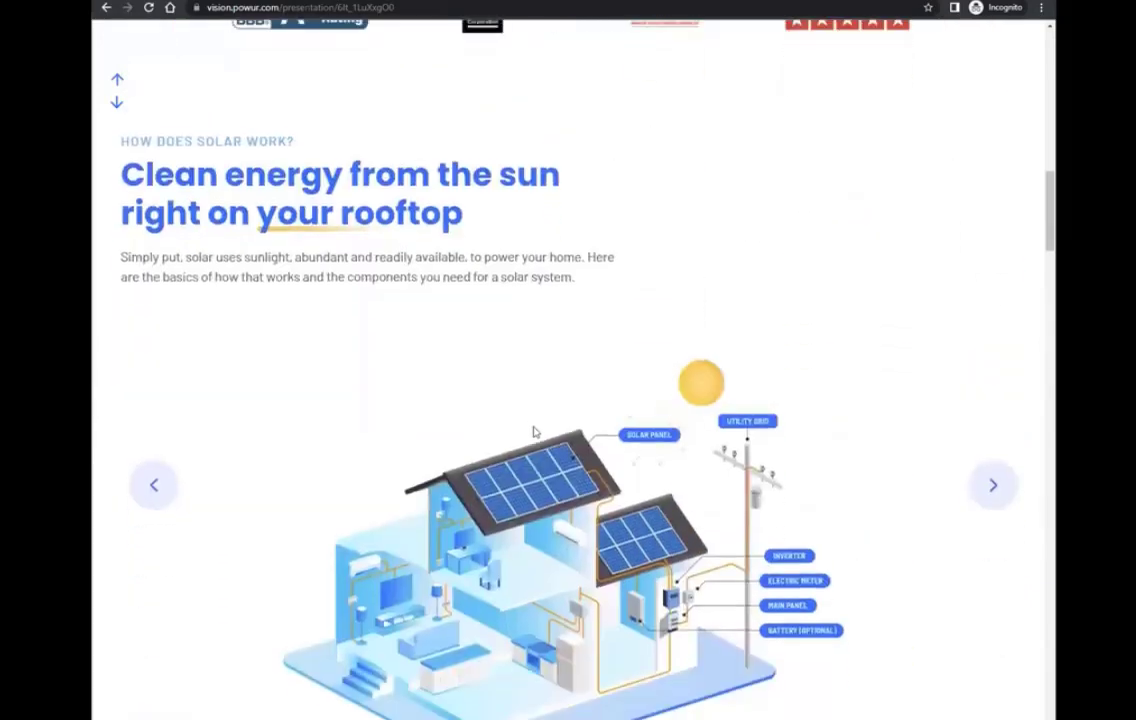
scroll(551, 462, "down", 6)
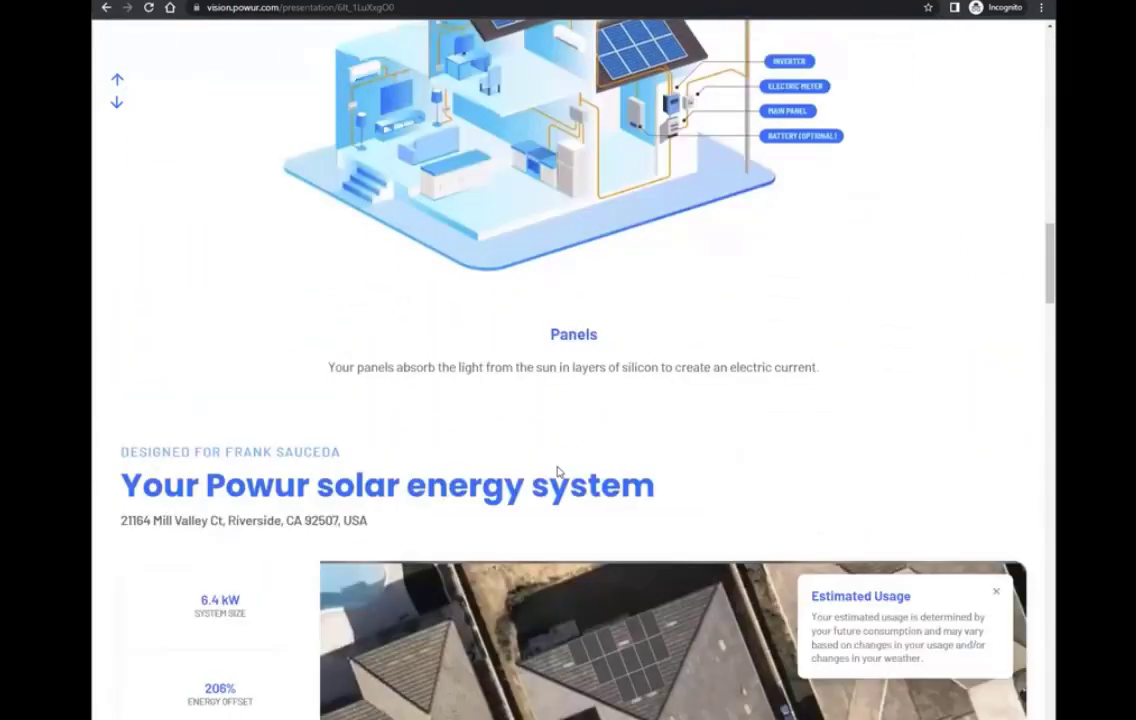
scroll(563, 487, "down", 6)
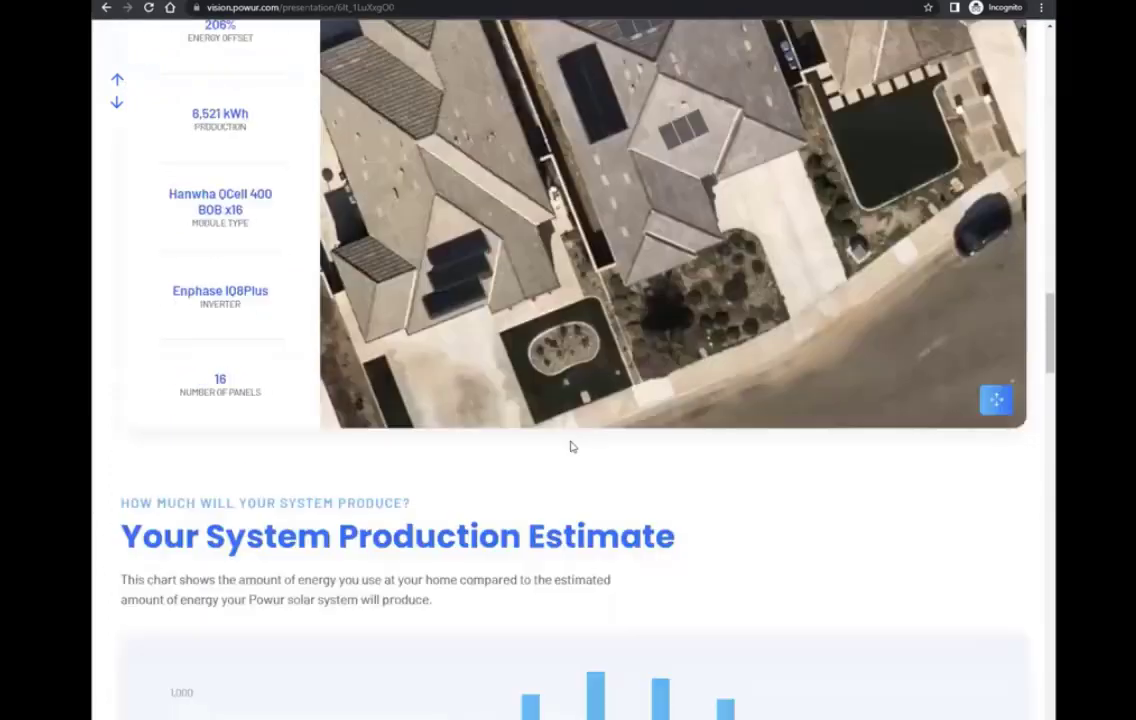
scroll(380, 410, "down", 3)
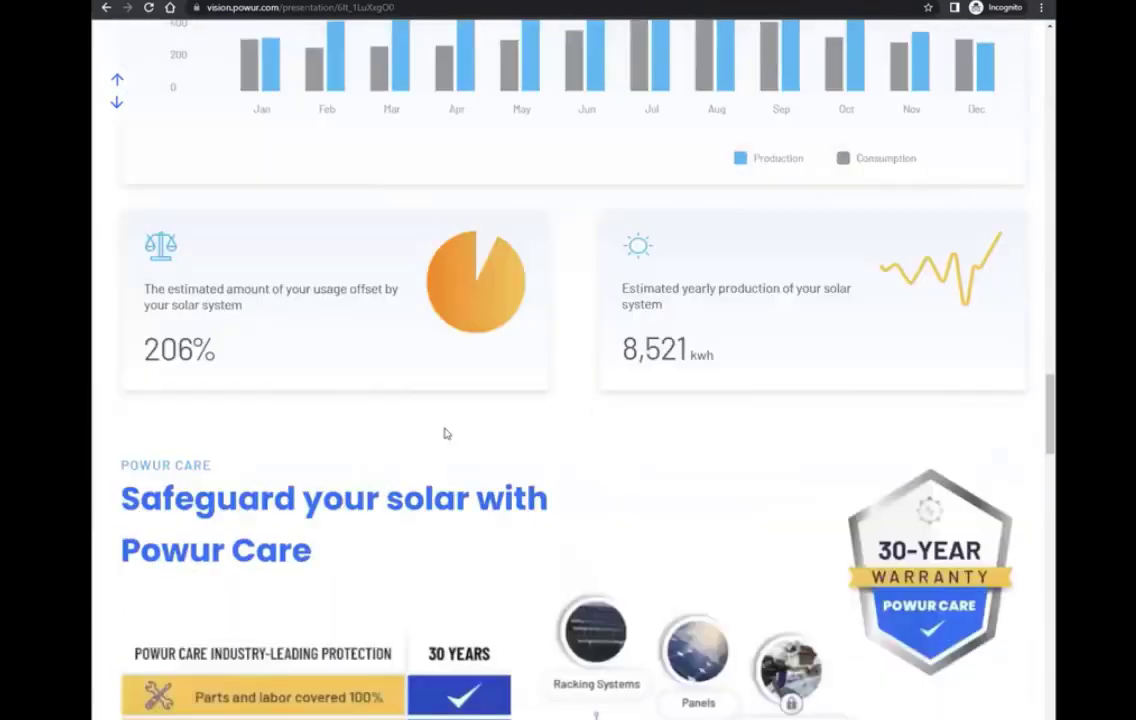
scroll(707, 322, "down", 6)
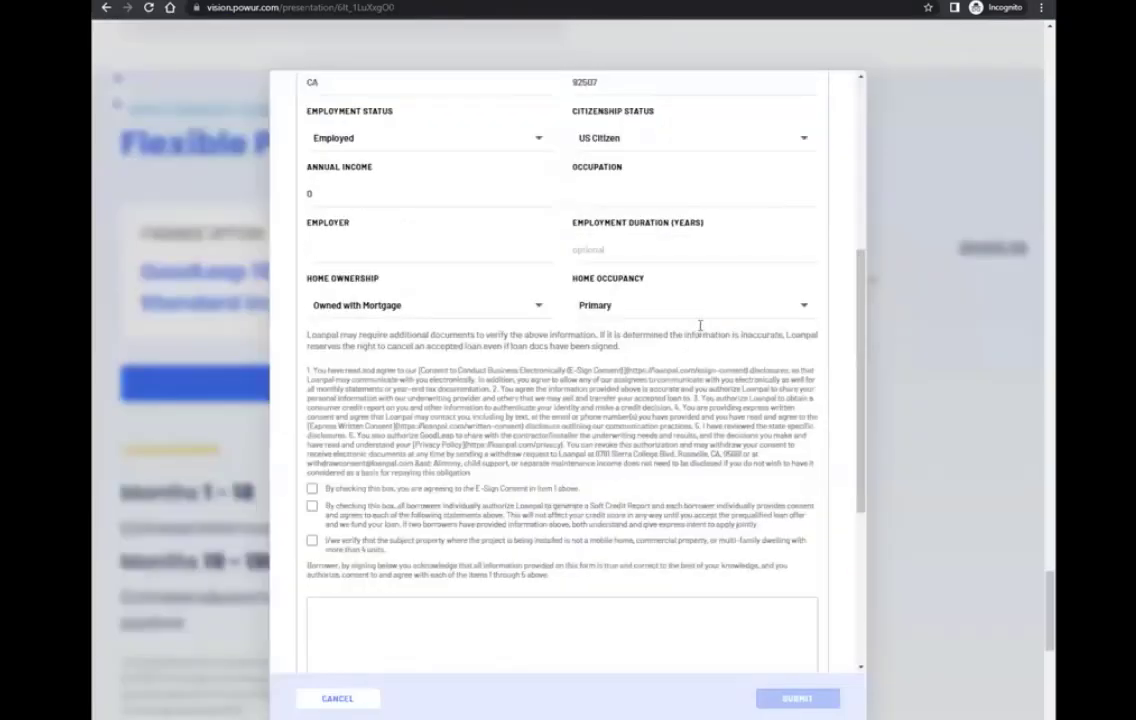
Examine the GoodLeap credit application's applicant fields, consent statements and signature area, and return to the proposal's setup window
scroll(700, 325, "down", 3)
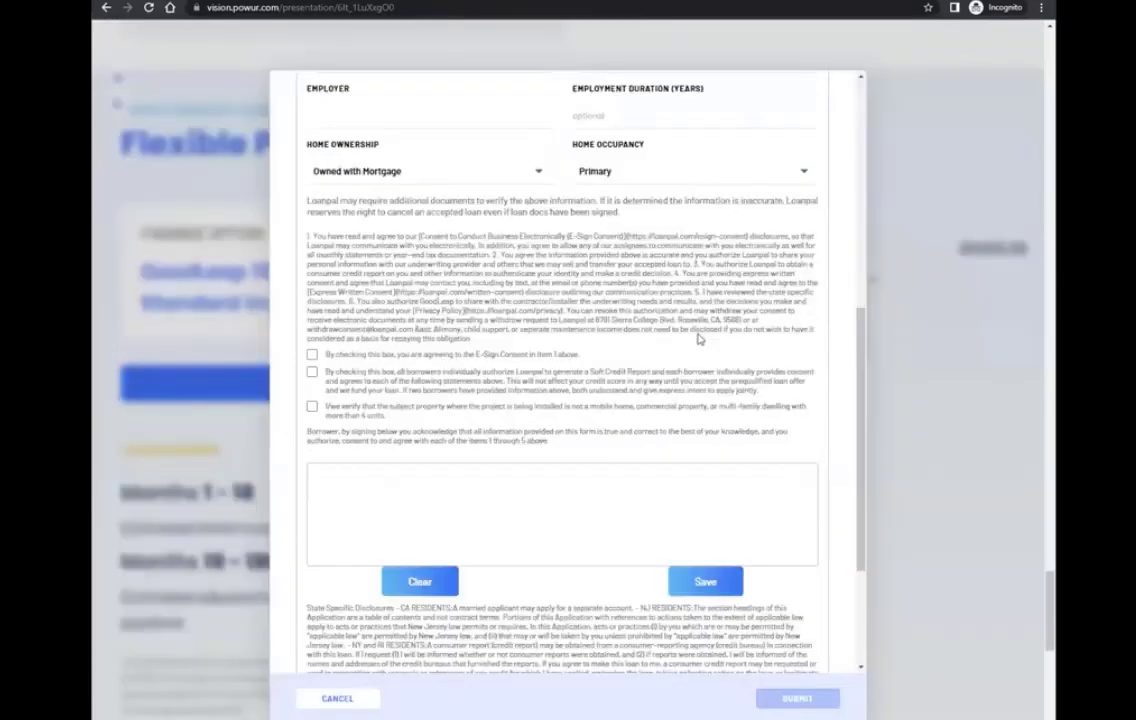
scroll(698, 337, "up", 10)
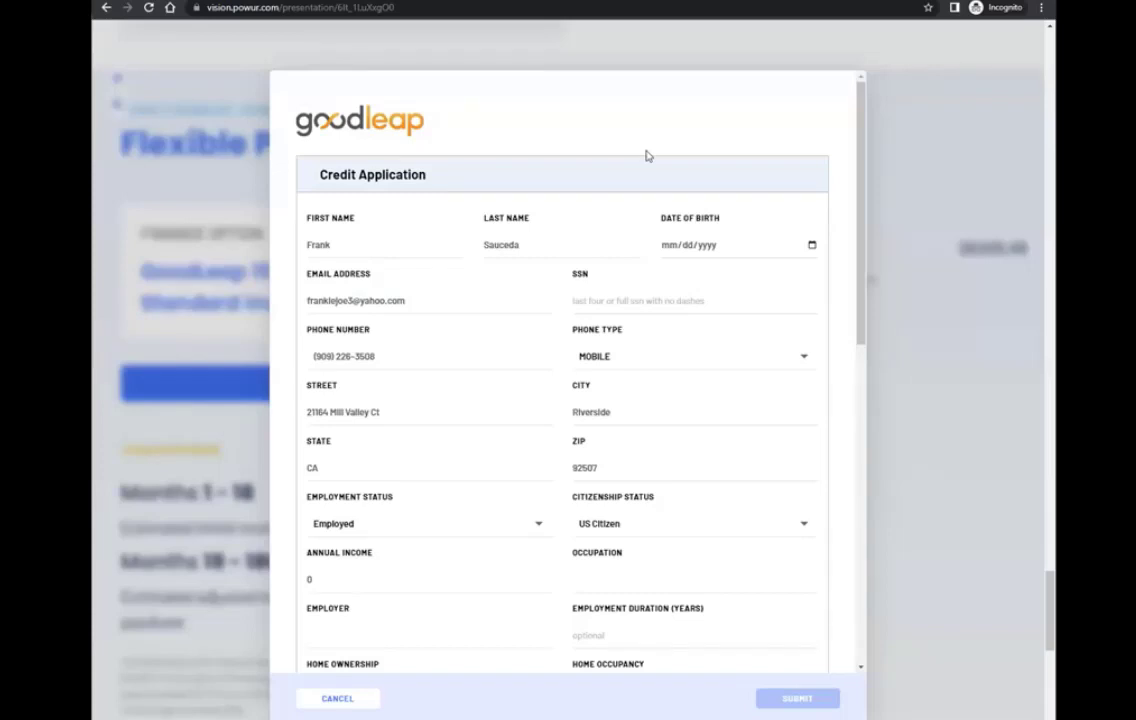
left_click(485, 44)
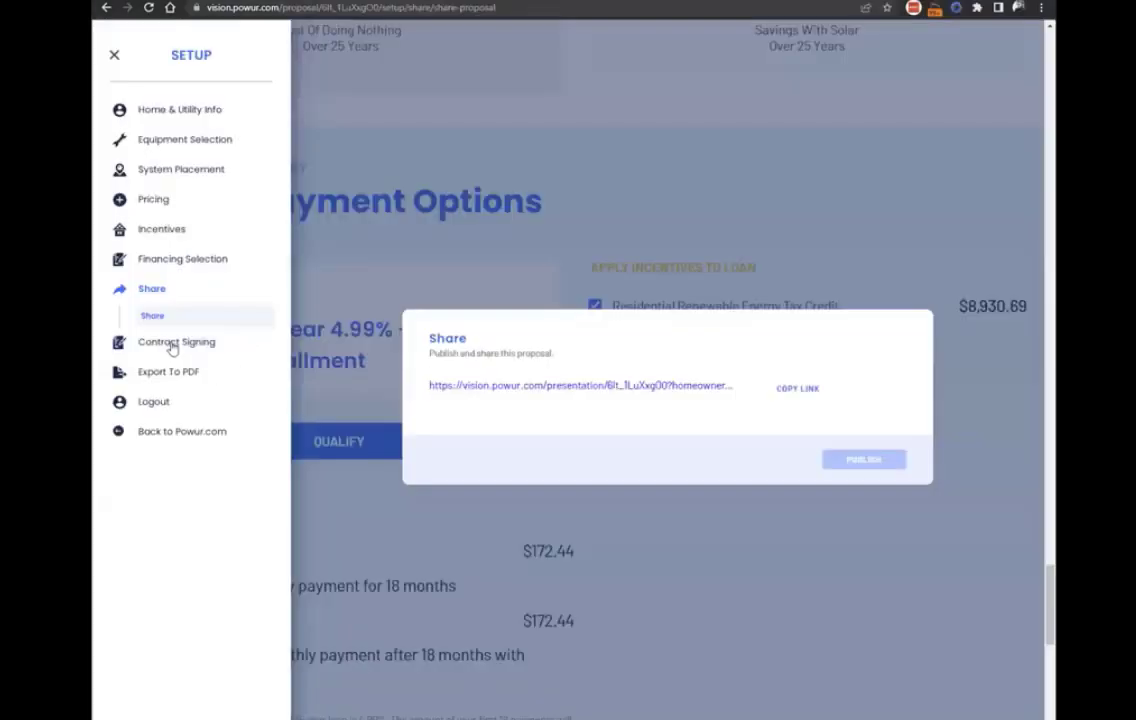
Try to send the proposal's contract for signing, and close the contract status and setup
left_click(172, 345)
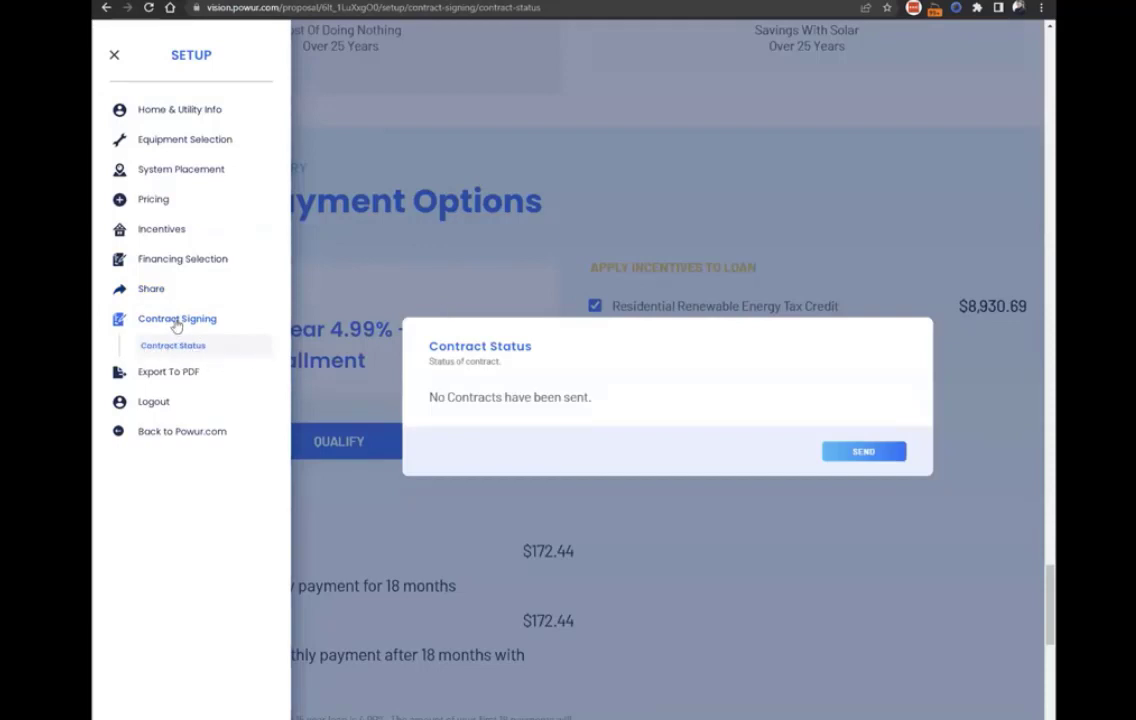
left_click(860, 453)
left_click(811, 210)
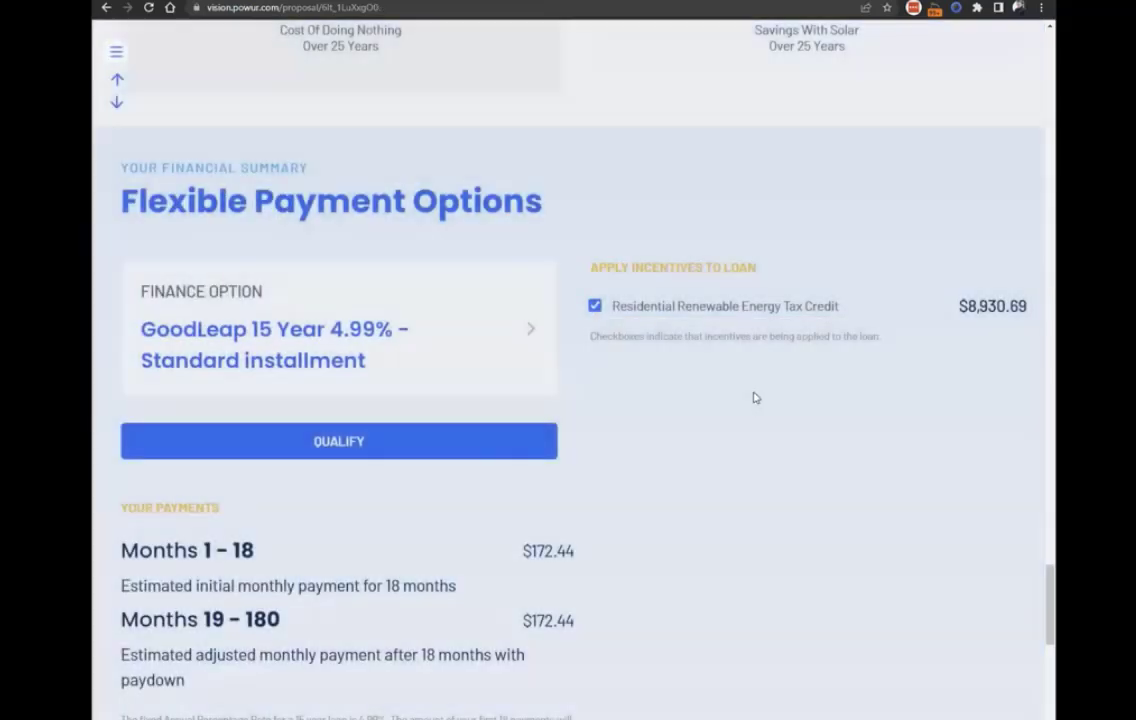
Reduce the roof design to 11 active panels in the design editor and check the updated system details in the proposal
scroll(700, 415, "up", 9)
scroll(855, 570, "up", 5)
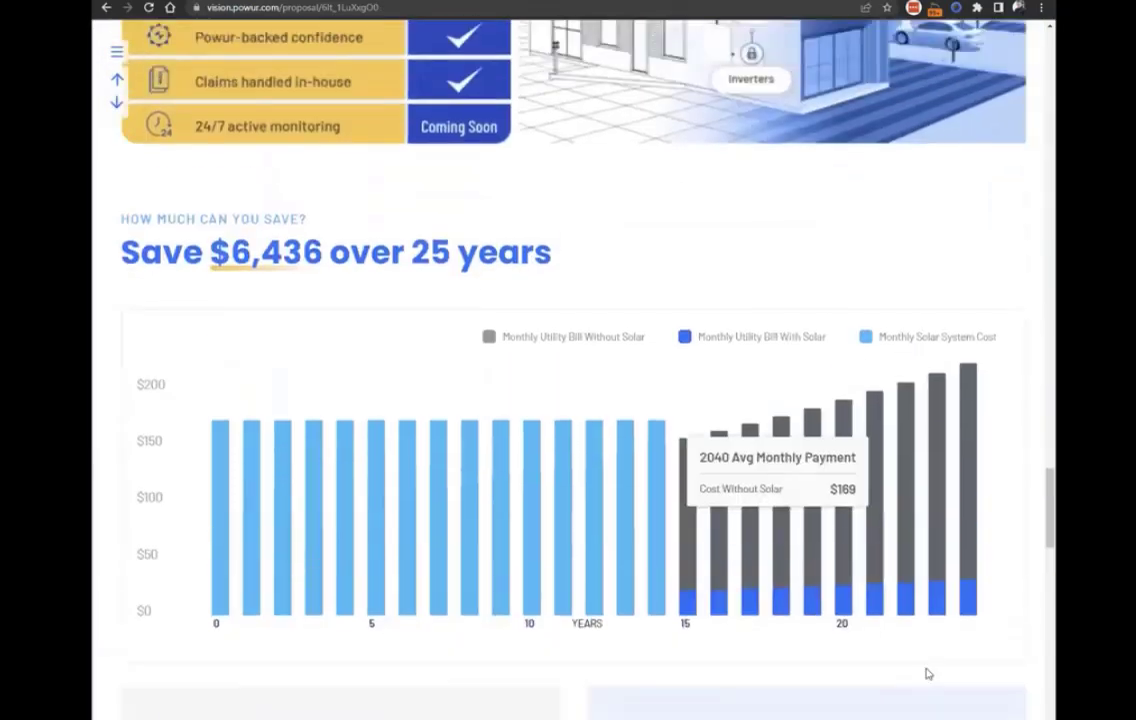
scroll(575, 240, "up", 8)
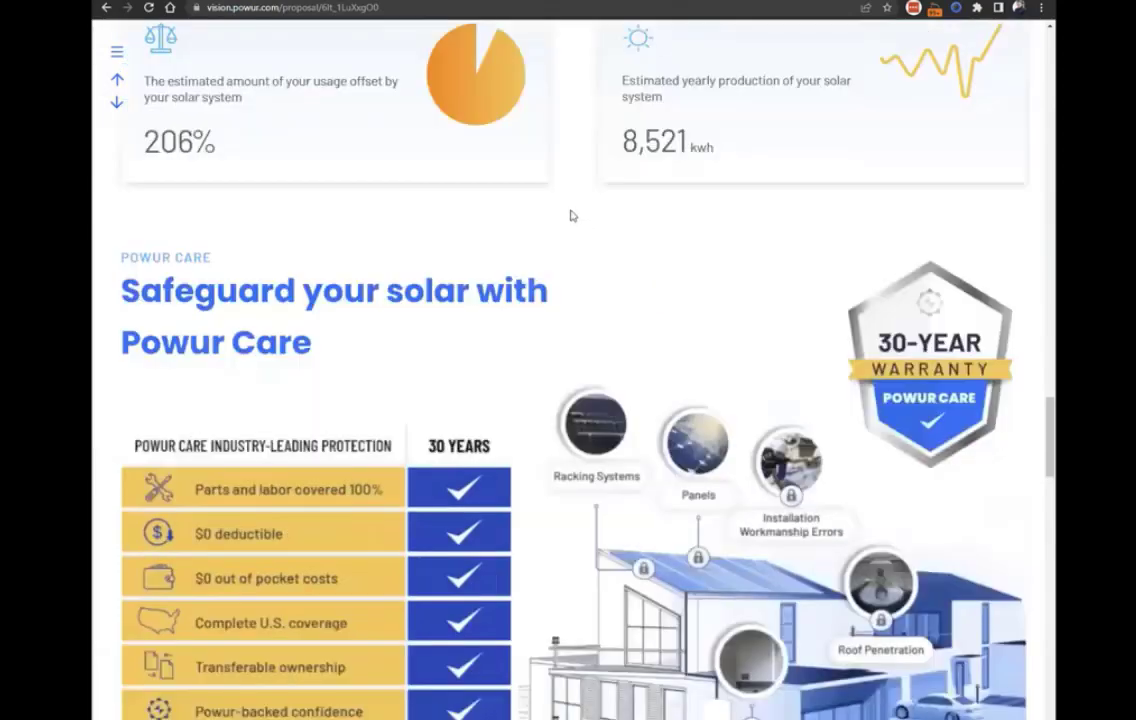
scroll(575, 312, "up", 3)
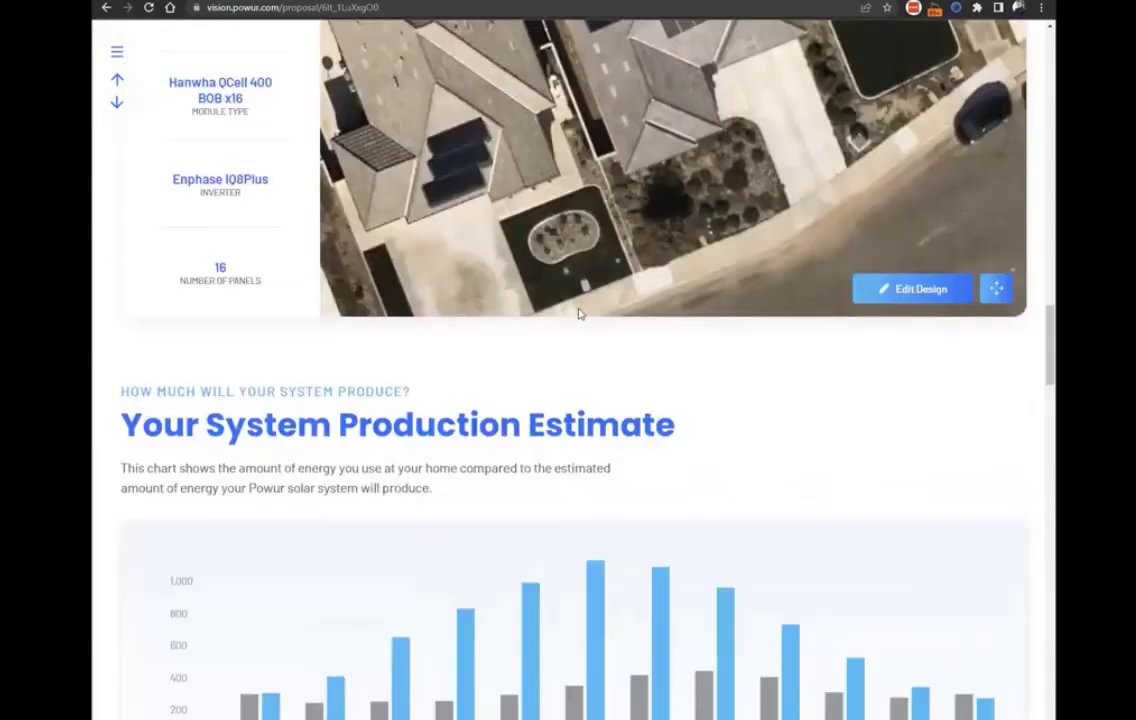
scroll(232, 662, "up", 4)
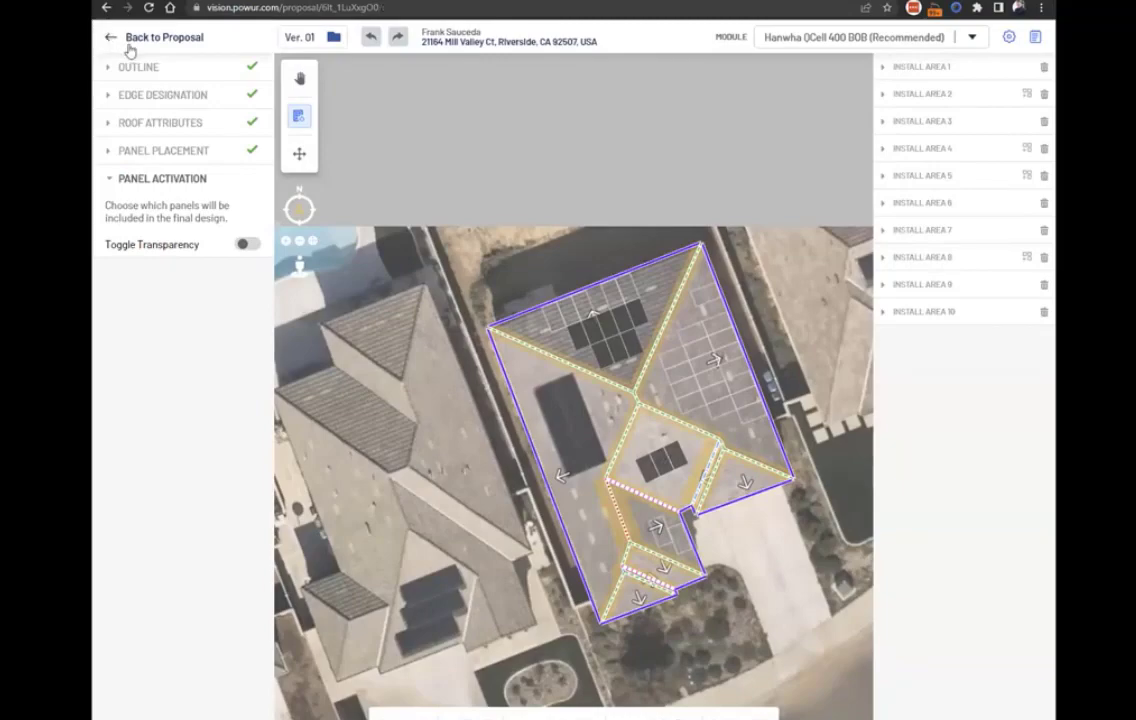
left_click(110, 38)
scroll(705, 578, "down", 3)
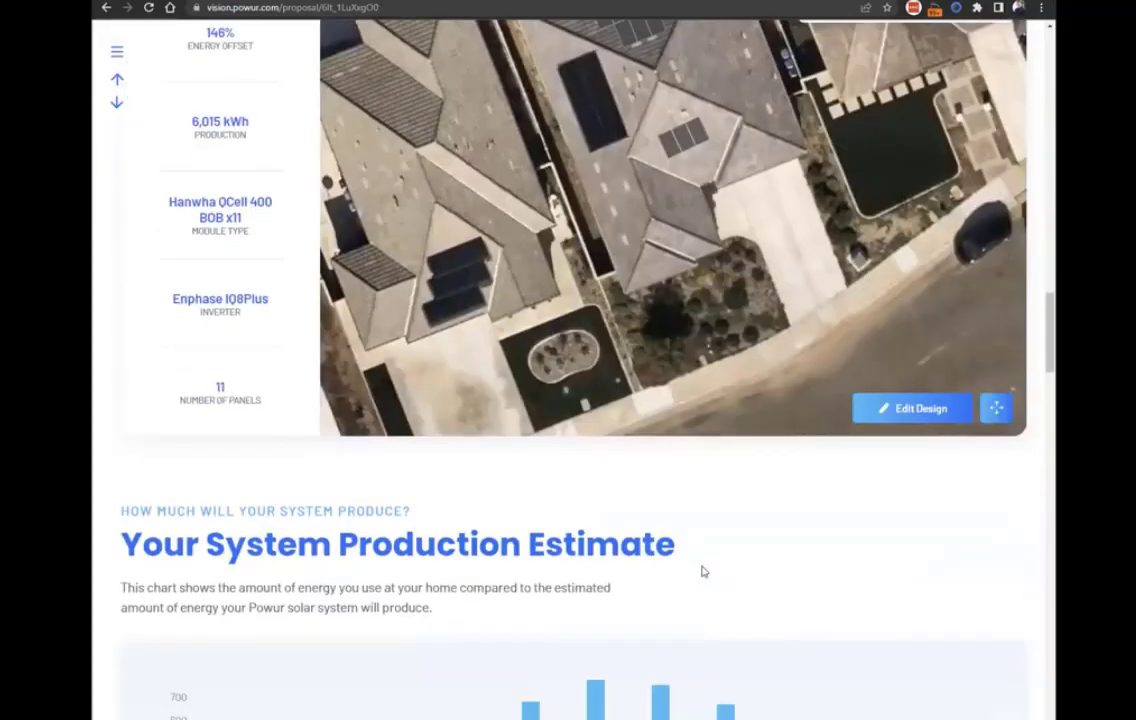
scroll(373, 502, "up", 2)
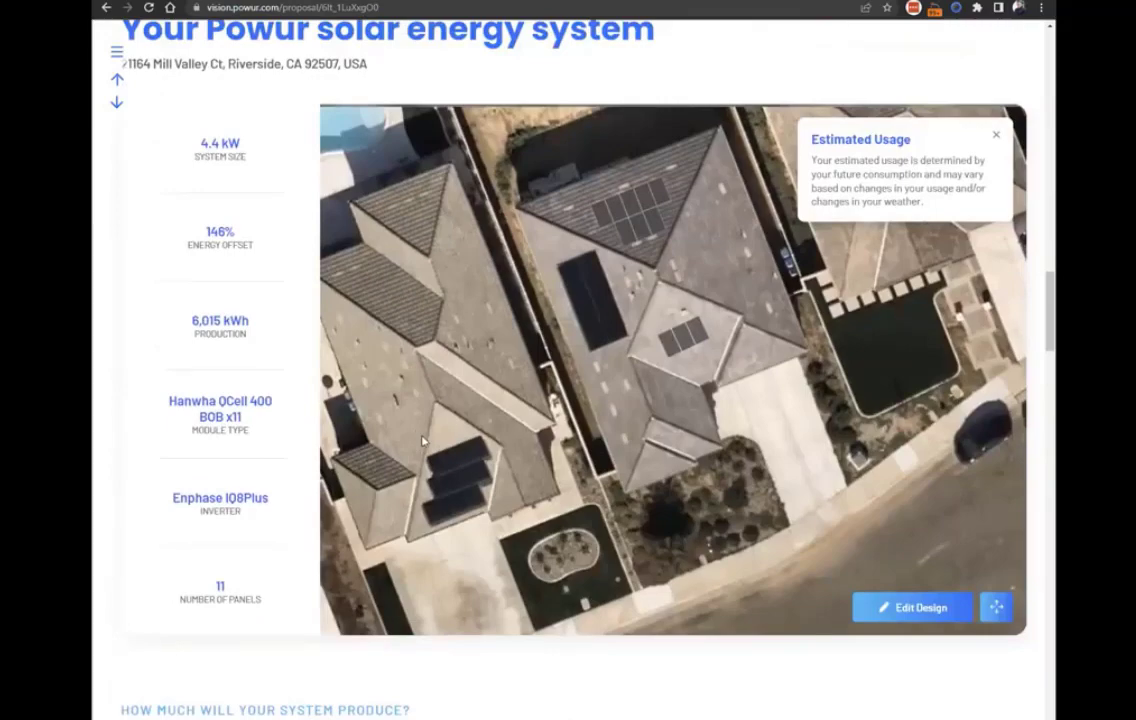
Send the proposal's contract for signing and check the DocuSign solar agreement email in Gmail
scroll(114, 75, "down", 5)
scroll(115, 58, "down", 10)
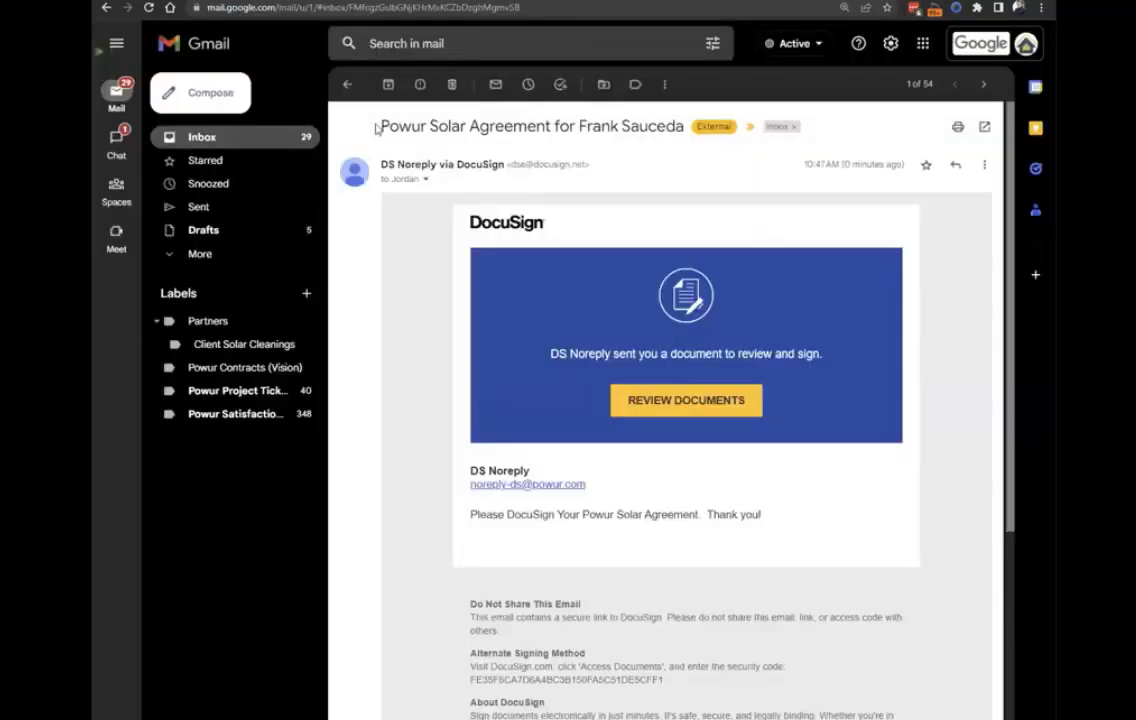
left_click_drag(380, 127, 552, 127)
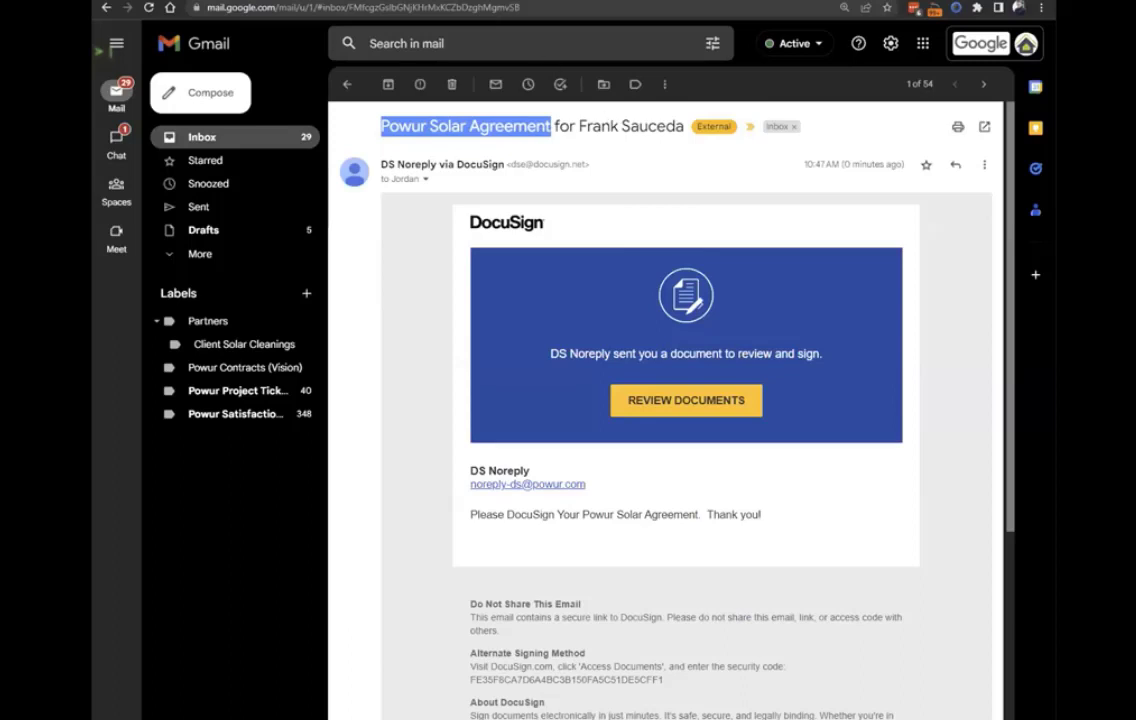
left_click(591, 157)
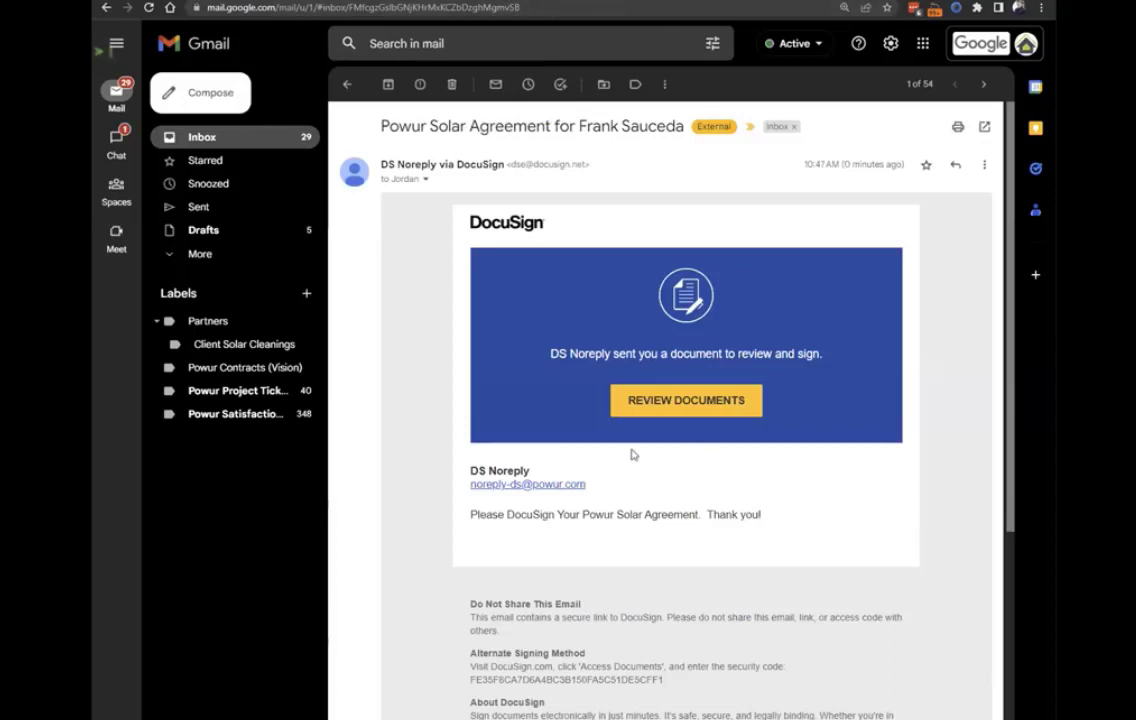
Return to the Powur Vision proposal, examine the contract status's sent date, system size and total cost, and close the setup
key("ctrl+Tab")
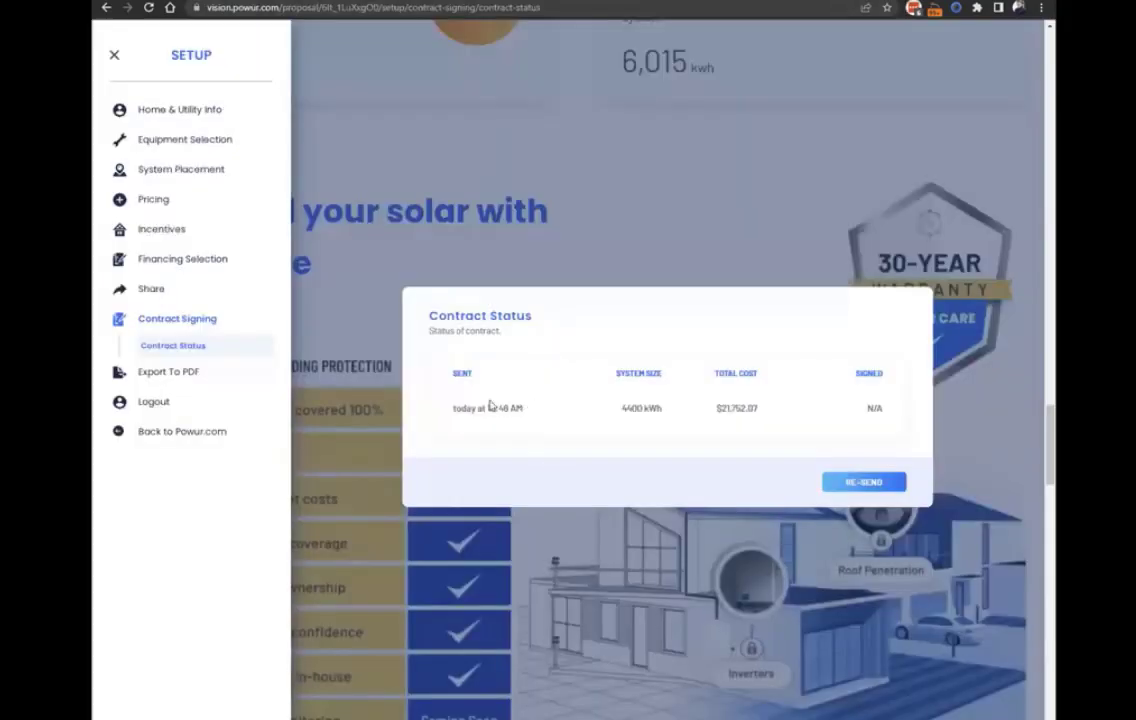
double_click(717, 410)
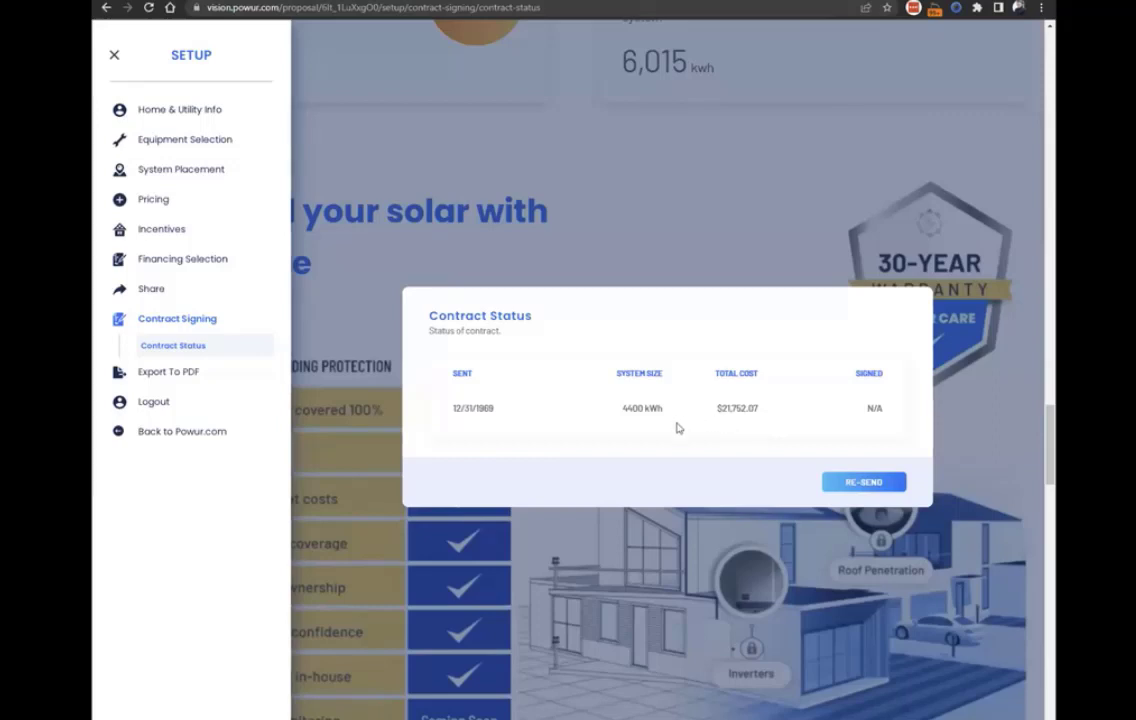
left_click_drag(618, 408, 665, 410)
left_click(721, 427)
left_click_drag(781, 413, 657, 426)
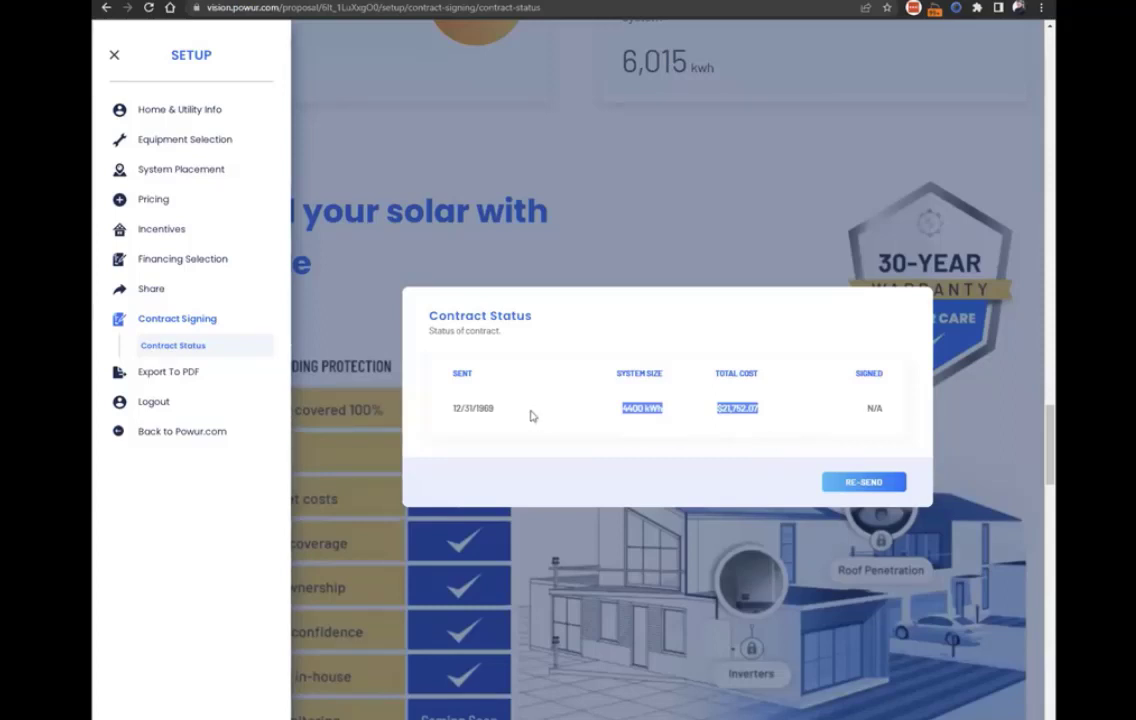
left_click(713, 451)
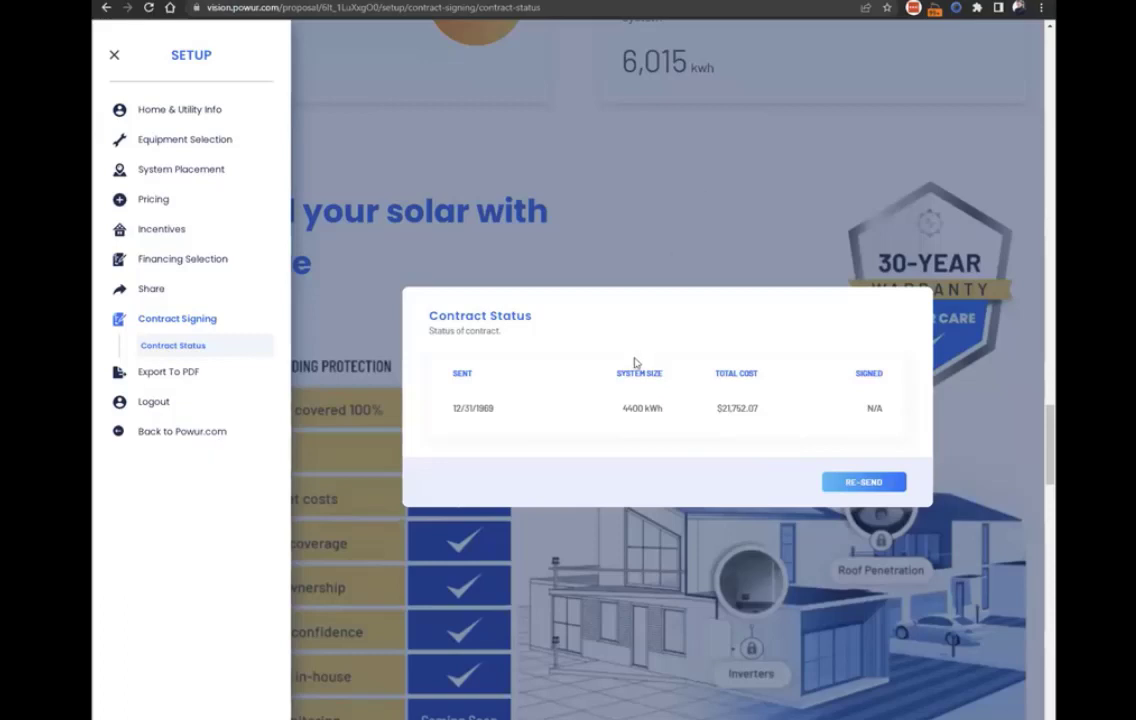
left_click(967, 377)
scroll(436, 185, "up", 3)
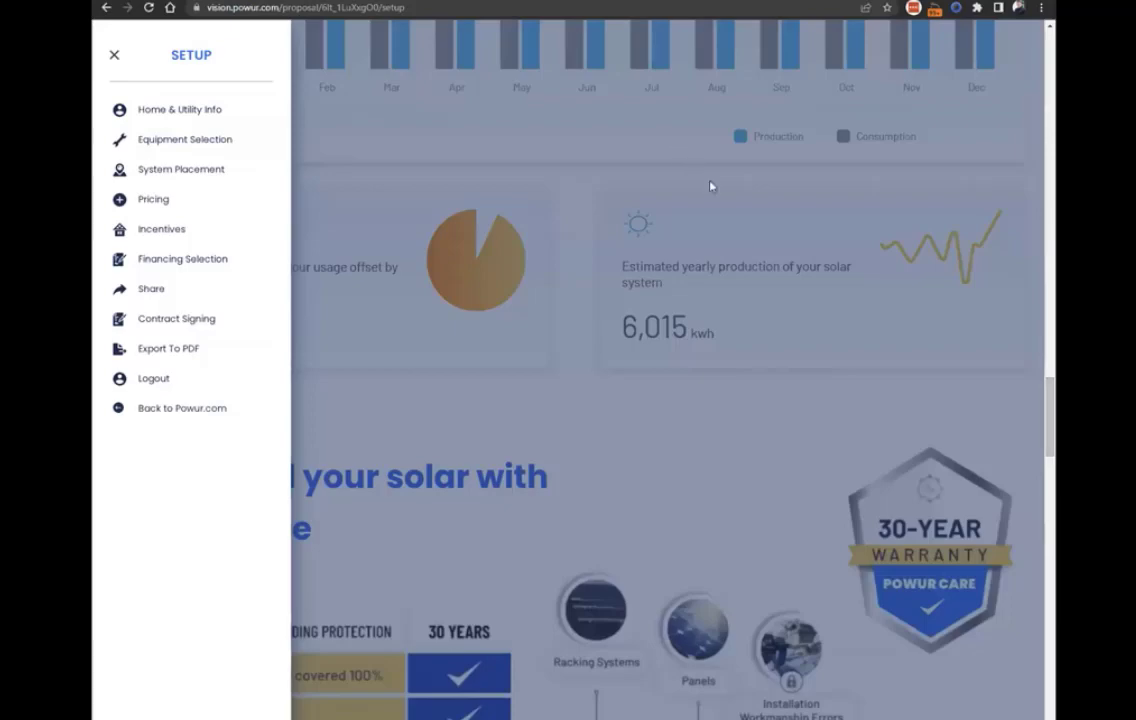
left_click(669, 137)
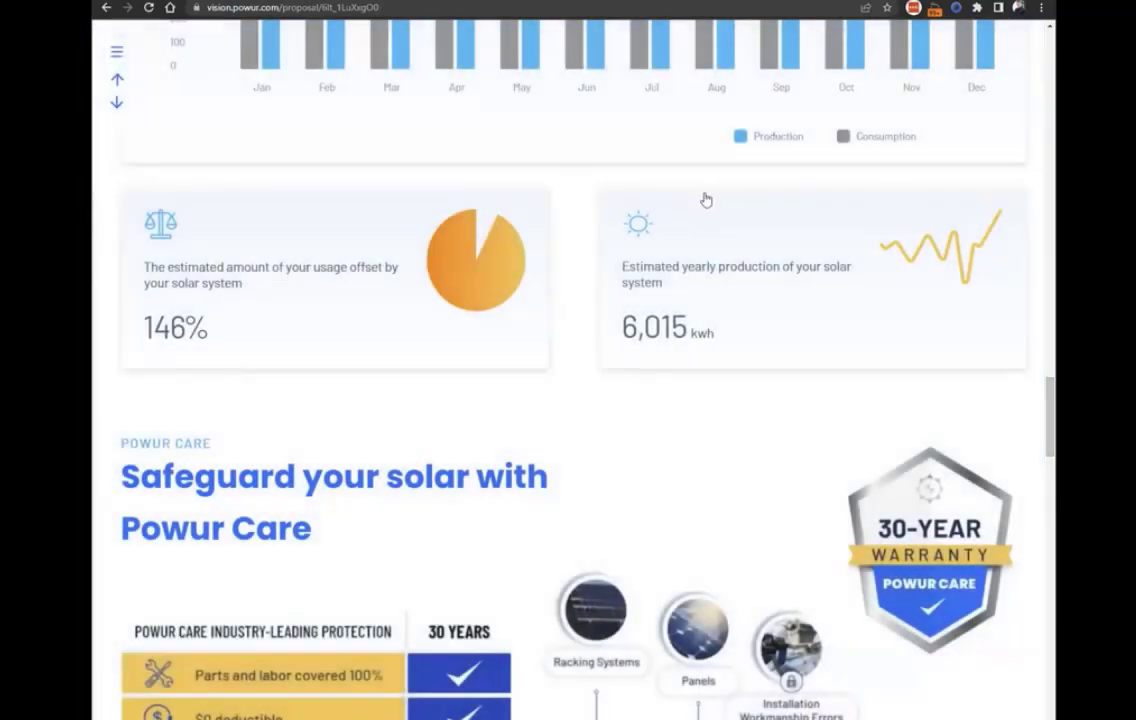
Set the system's storage to Enphase Storage (10 kWh) in the equipment selection and save it
scroll(710, 205, "up", 6)
scroll(600, 203, "up", 5)
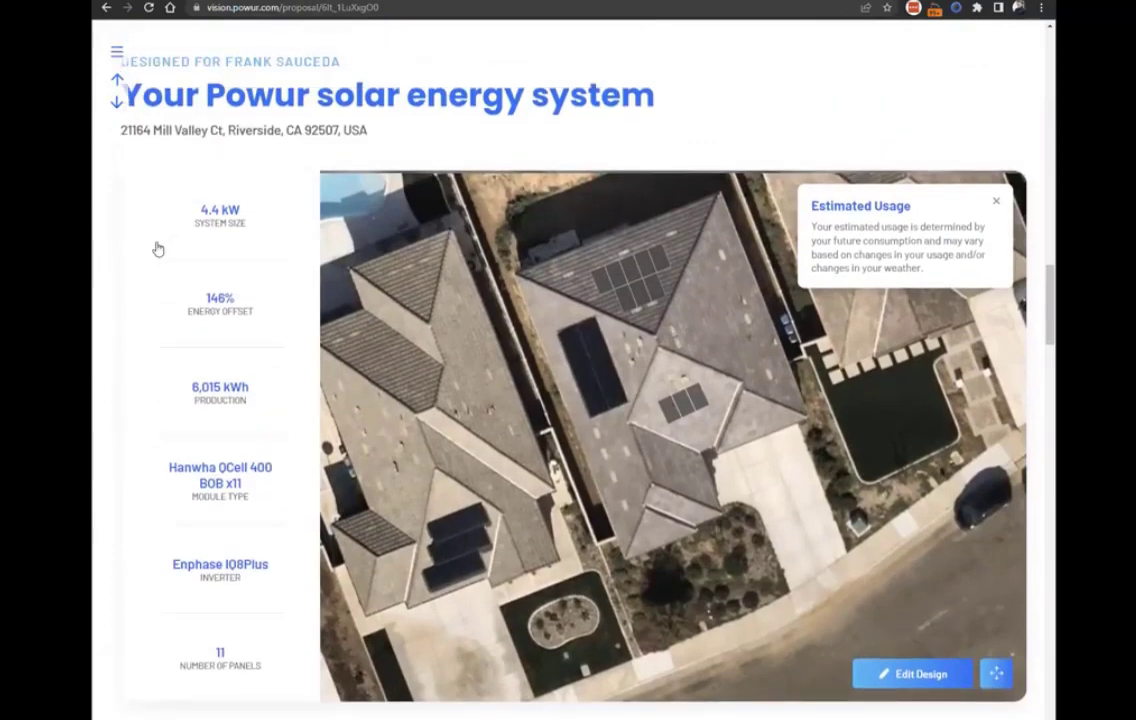
left_click(161, 208)
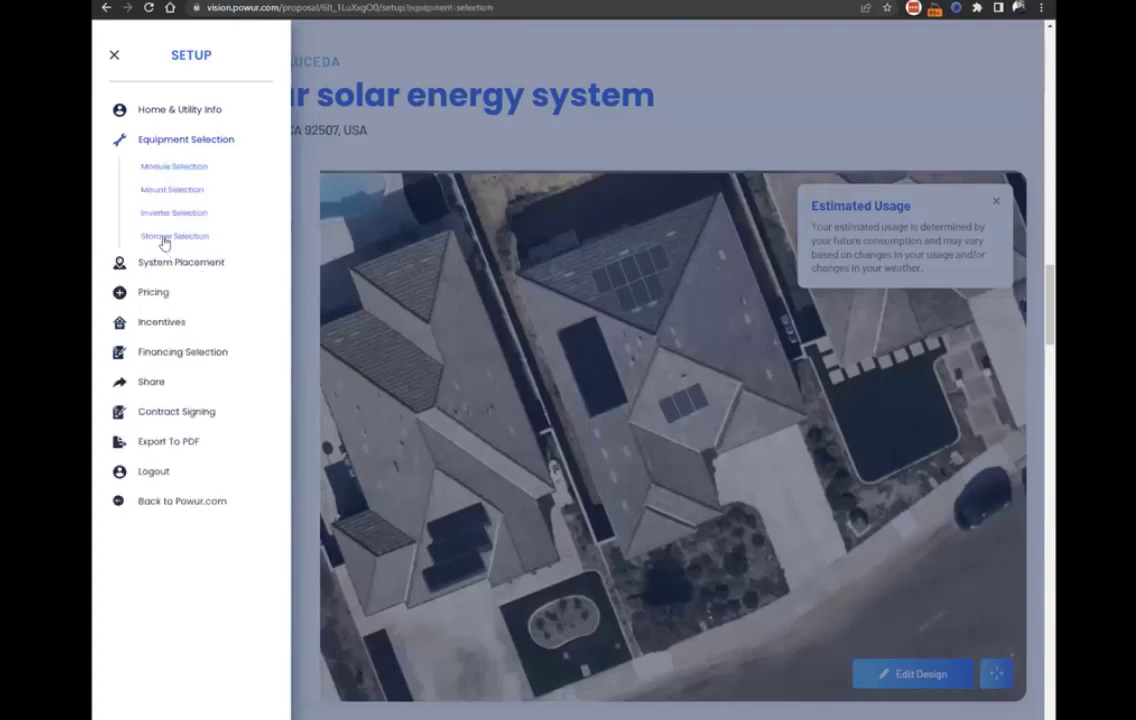
left_click(168, 236)
left_click(517, 325)
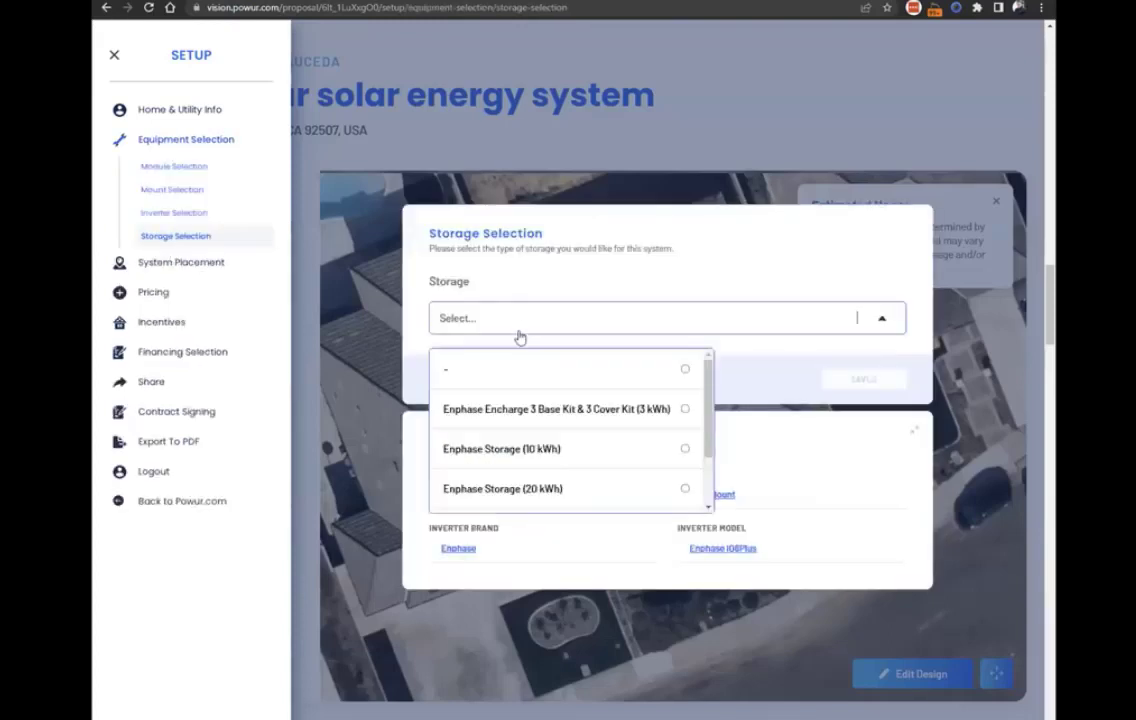
left_click(517, 449)
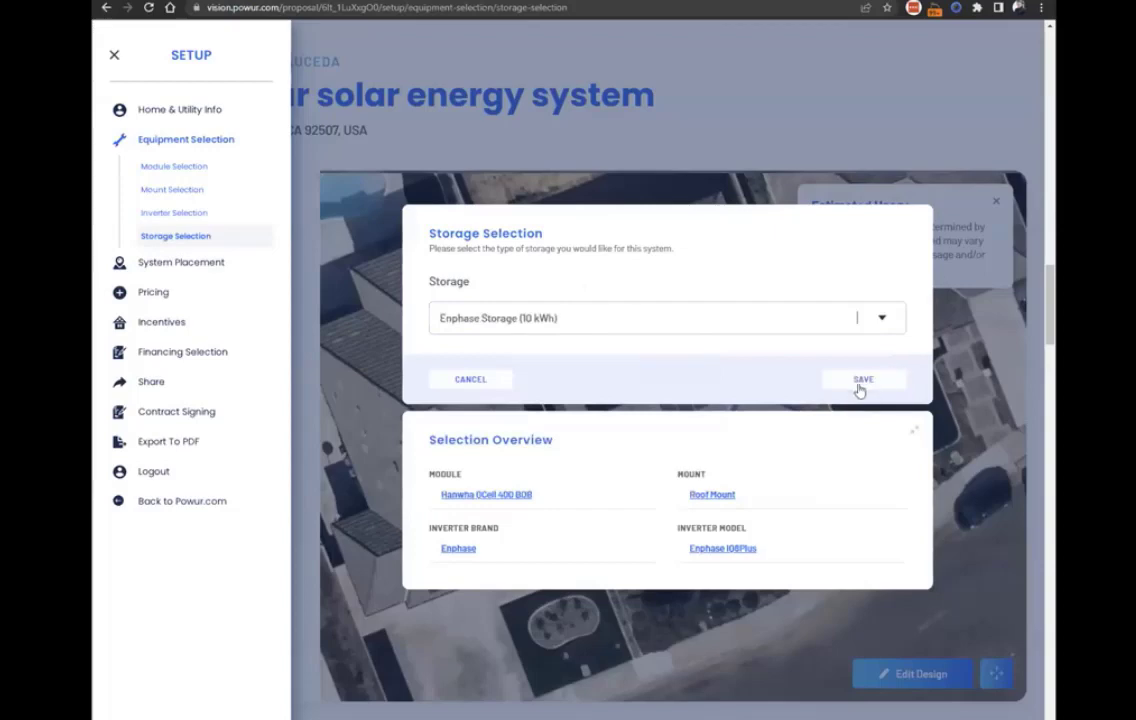
left_click(861, 382)
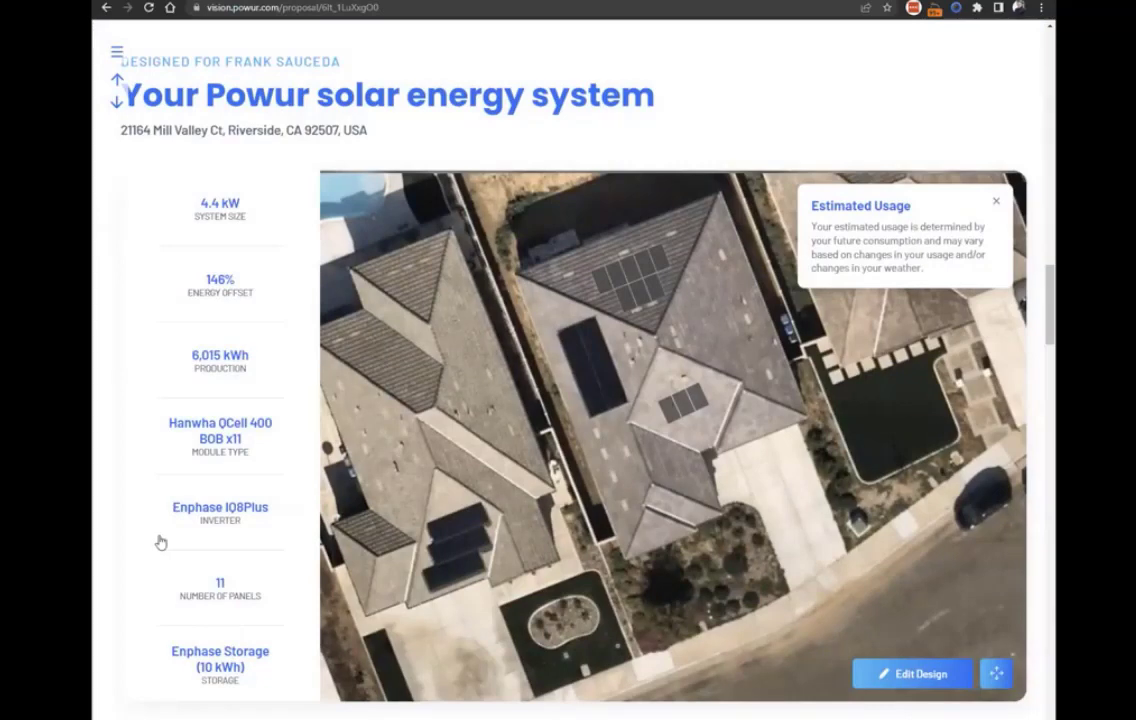
Collapse the Estimated Usage note on the solar design and check the storage entry in the system details
left_click(999, 204)
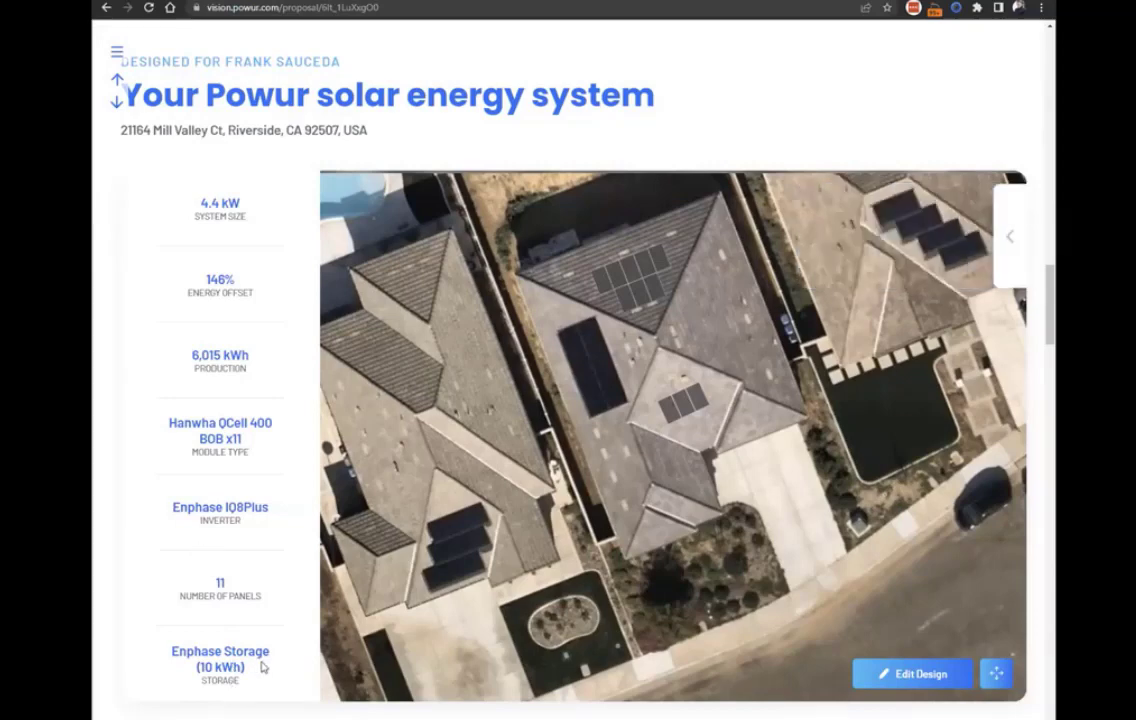
left_click_drag(262, 666, 171, 655)
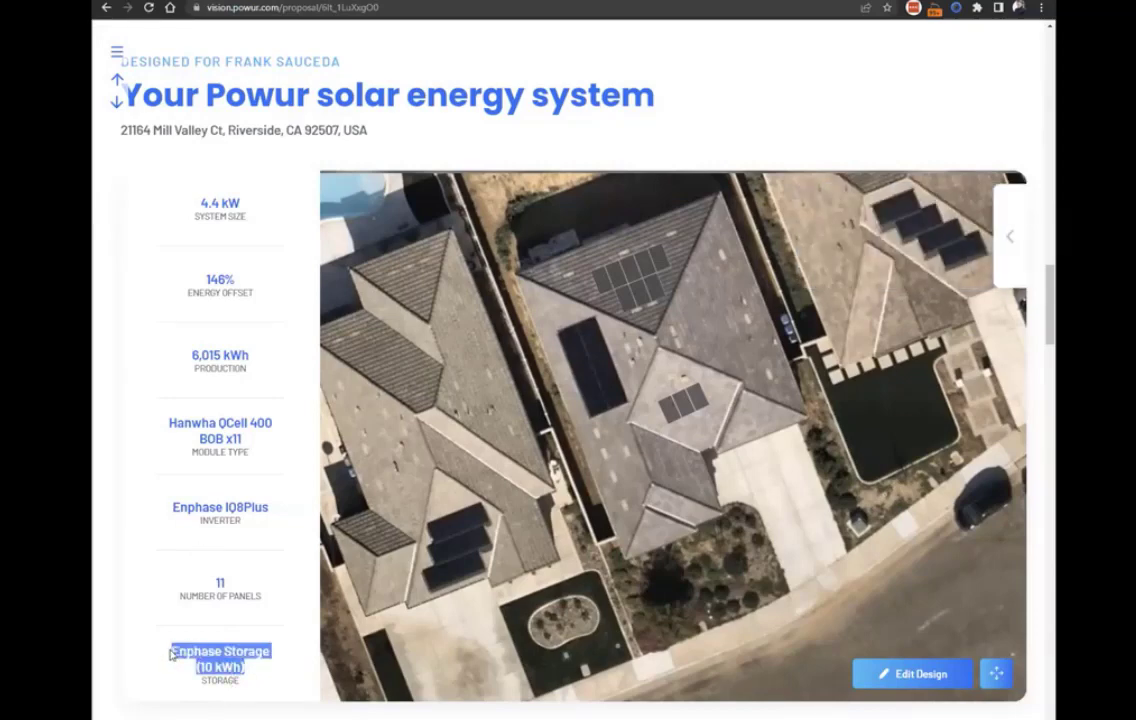
left_click(268, 706)
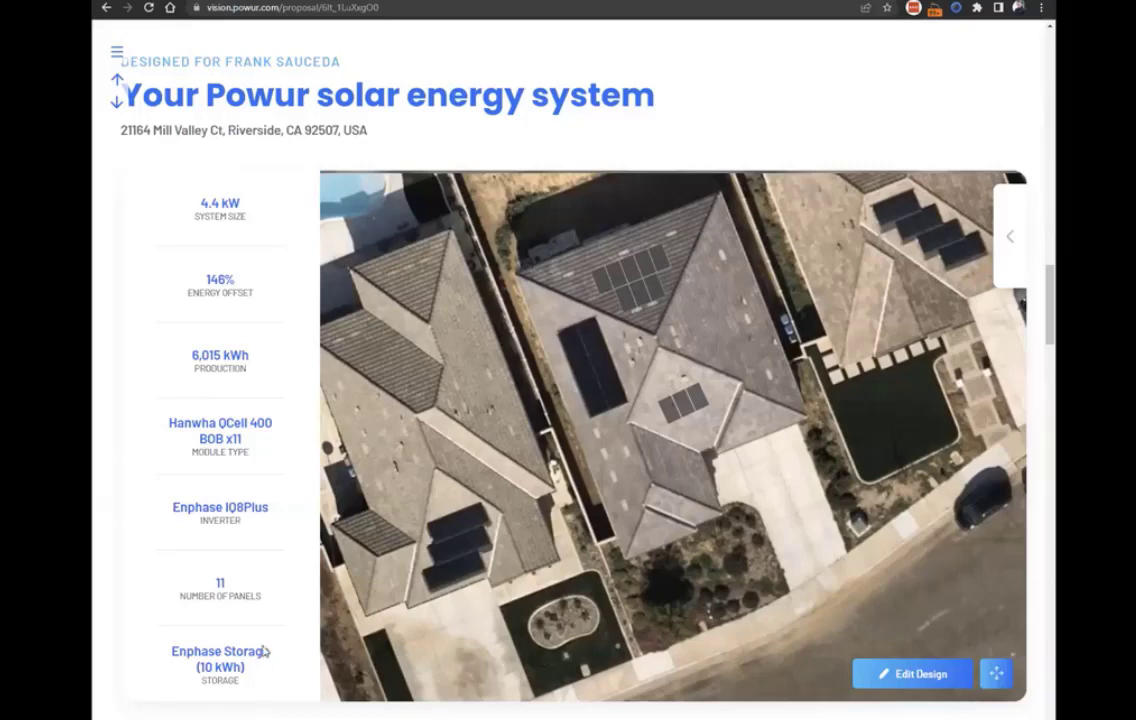
scroll(413, 447, "down", 4)
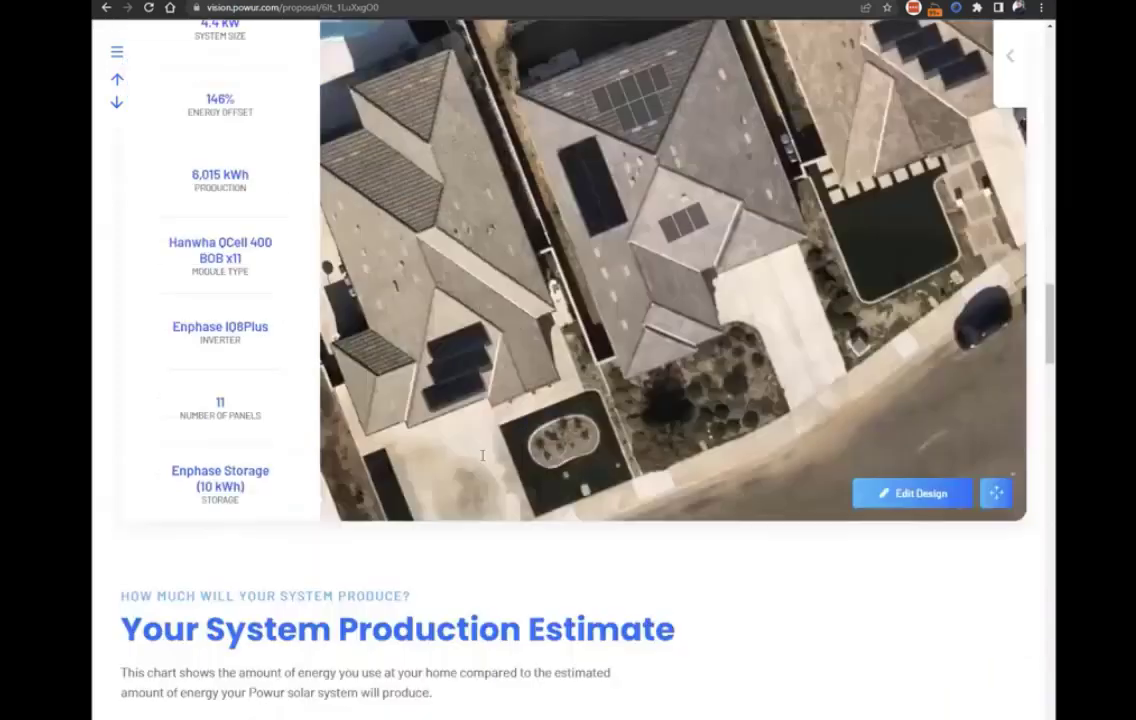
Examine the solar system details, including storage and production, alongside the monthly System Production Estimate chart
scroll(525, 487, "up", 3)
scroll(485, 544, "down", 1)
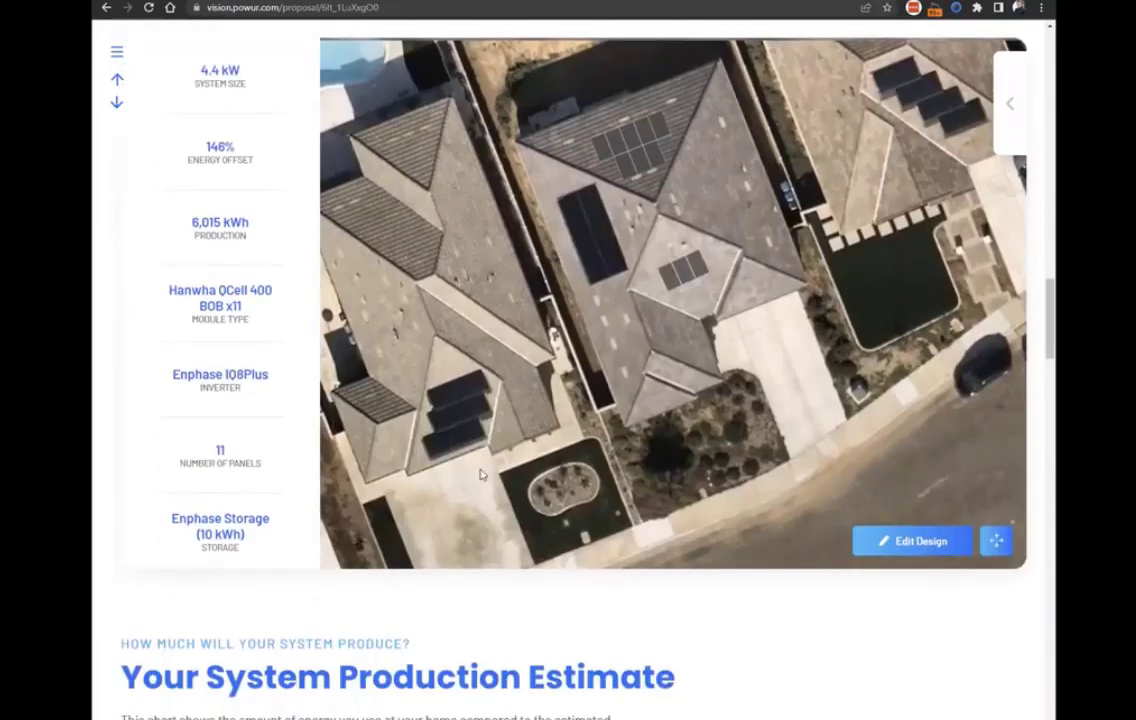
scroll(482, 474, "up", 1)
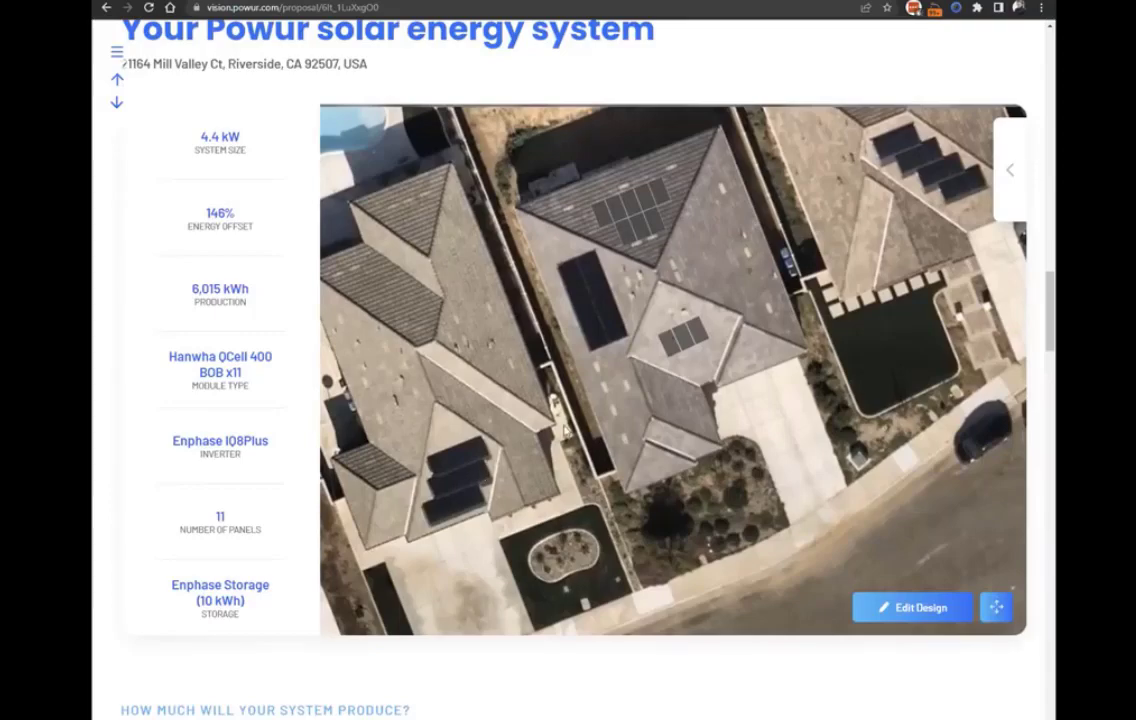
scroll(503, 383, "down", 6)
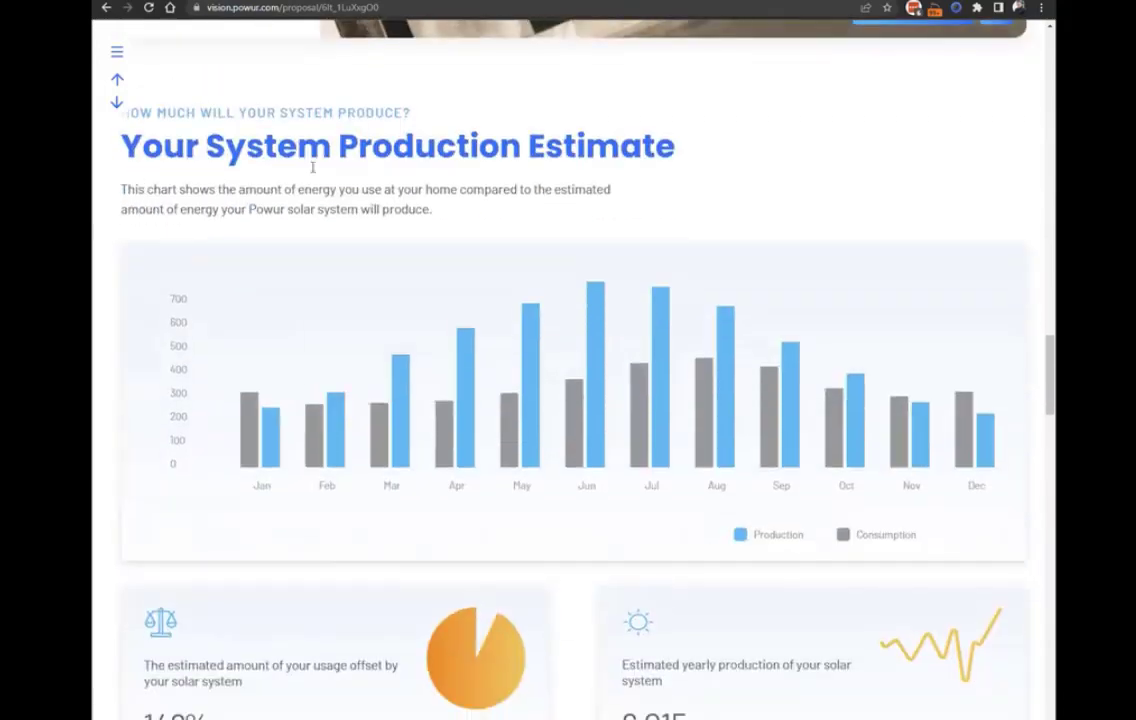
scroll(548, 245, "up", 6)
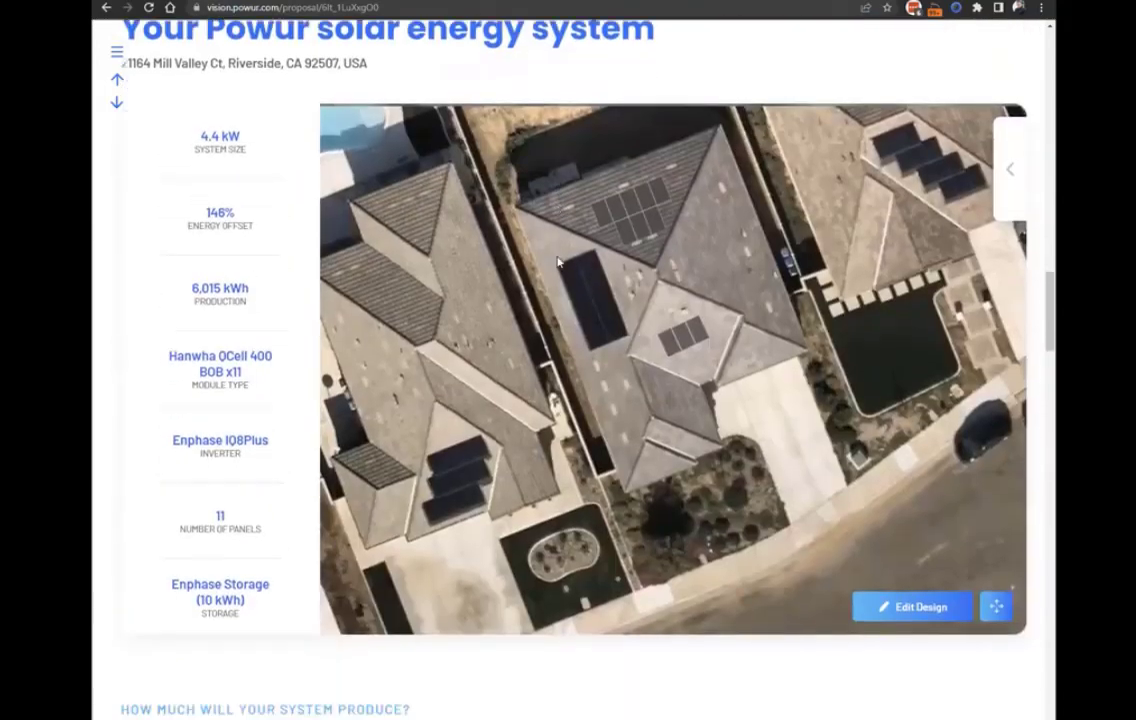
scroll(558, 262, "down", 6)
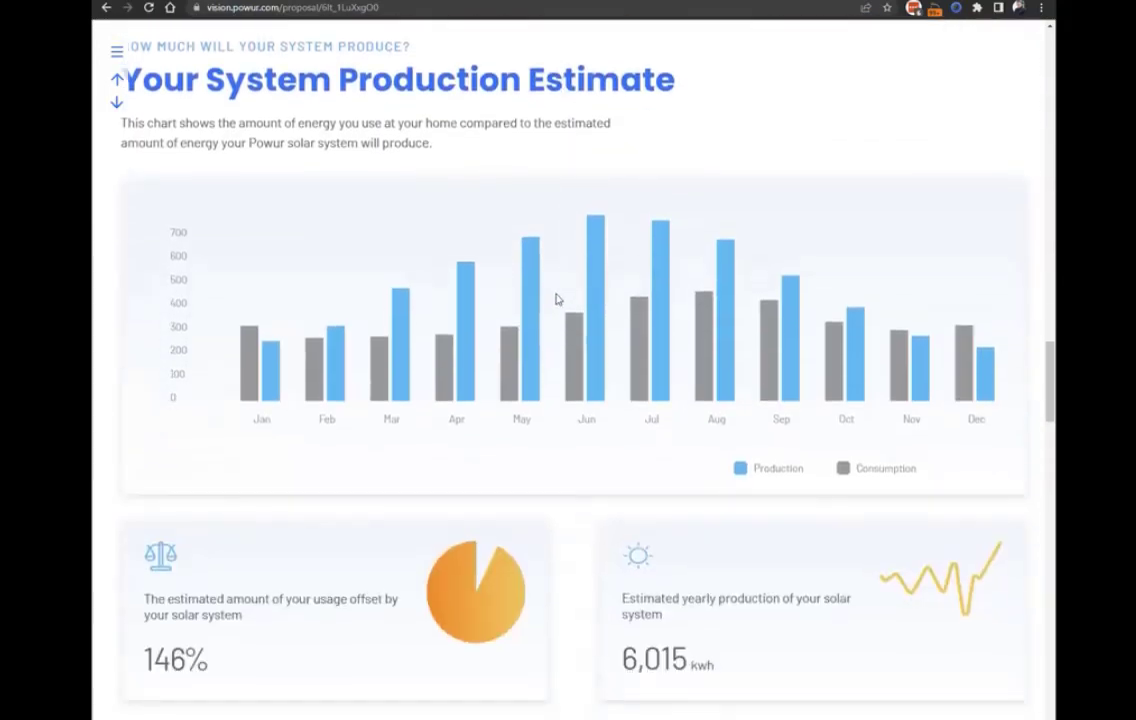
scroll(558, 300, "up", 5)
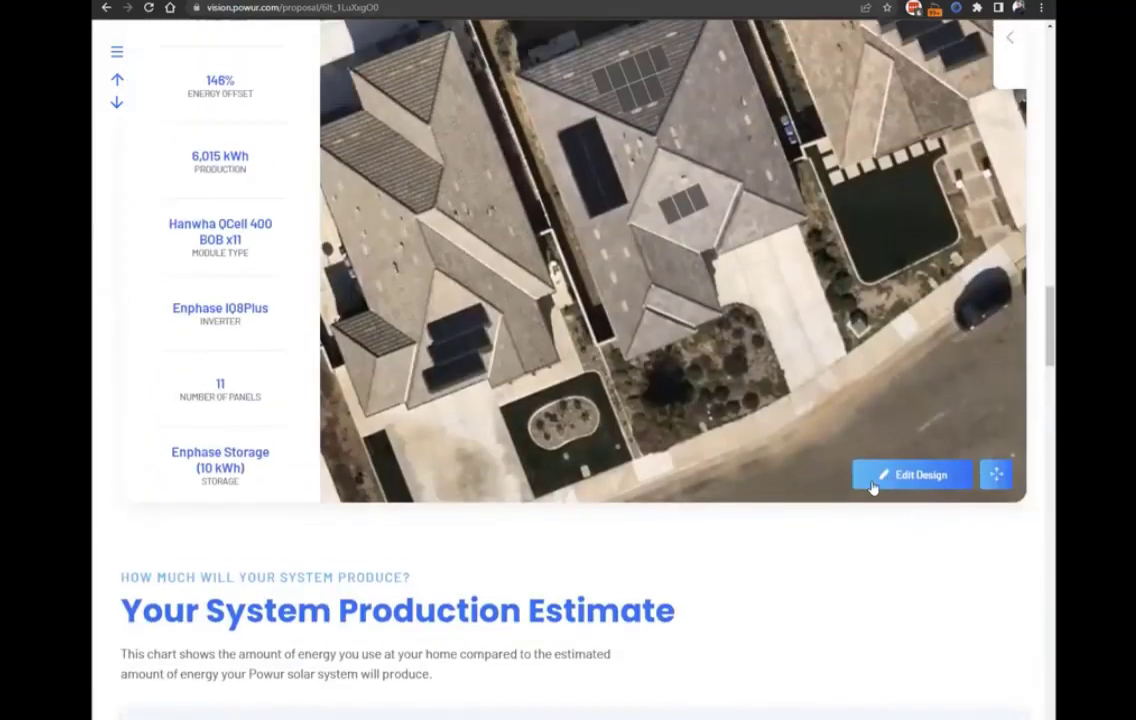
scroll(773, 597, "down", 4)
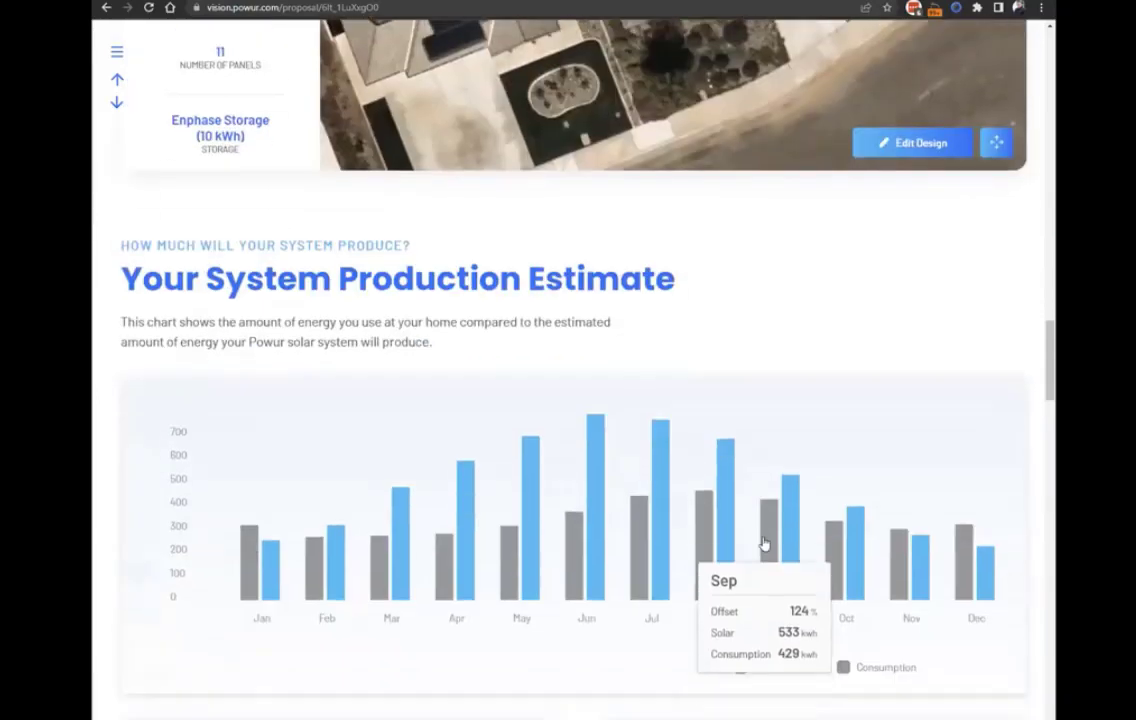
scroll(791, 489, "up", 4)
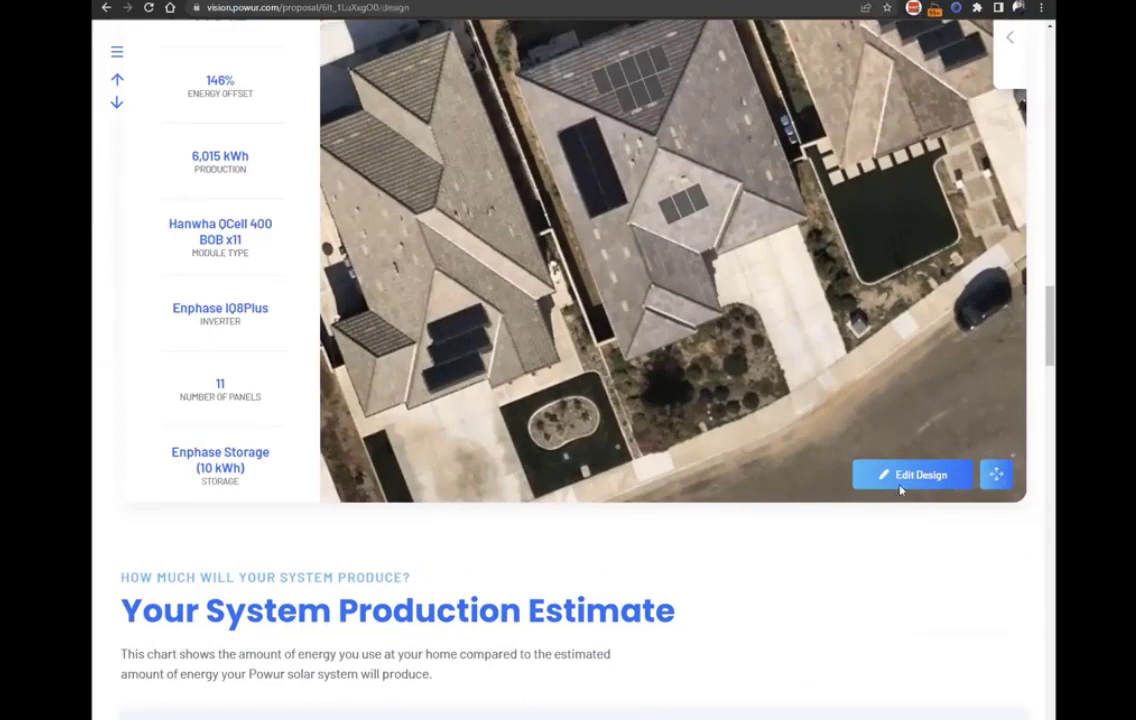
Open the design for editing and examine the roof attributes, including install area 1's slope, azimuth and shading
left_click(912, 475)
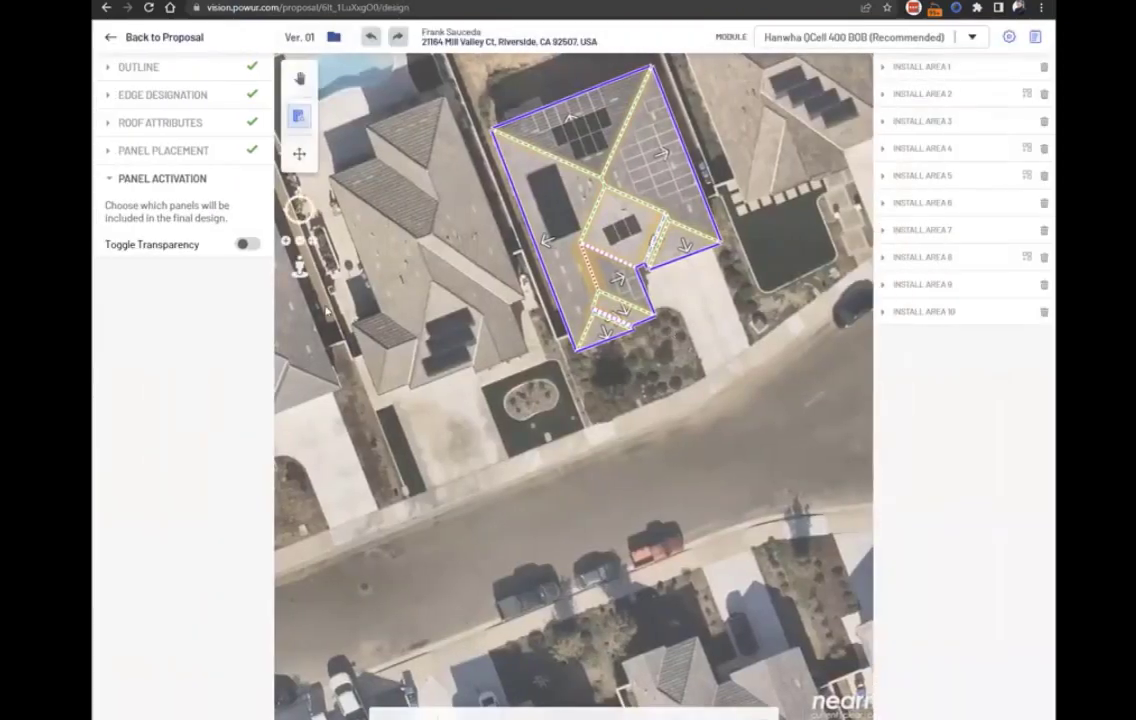
left_click(110, 154)
left_click(112, 125)
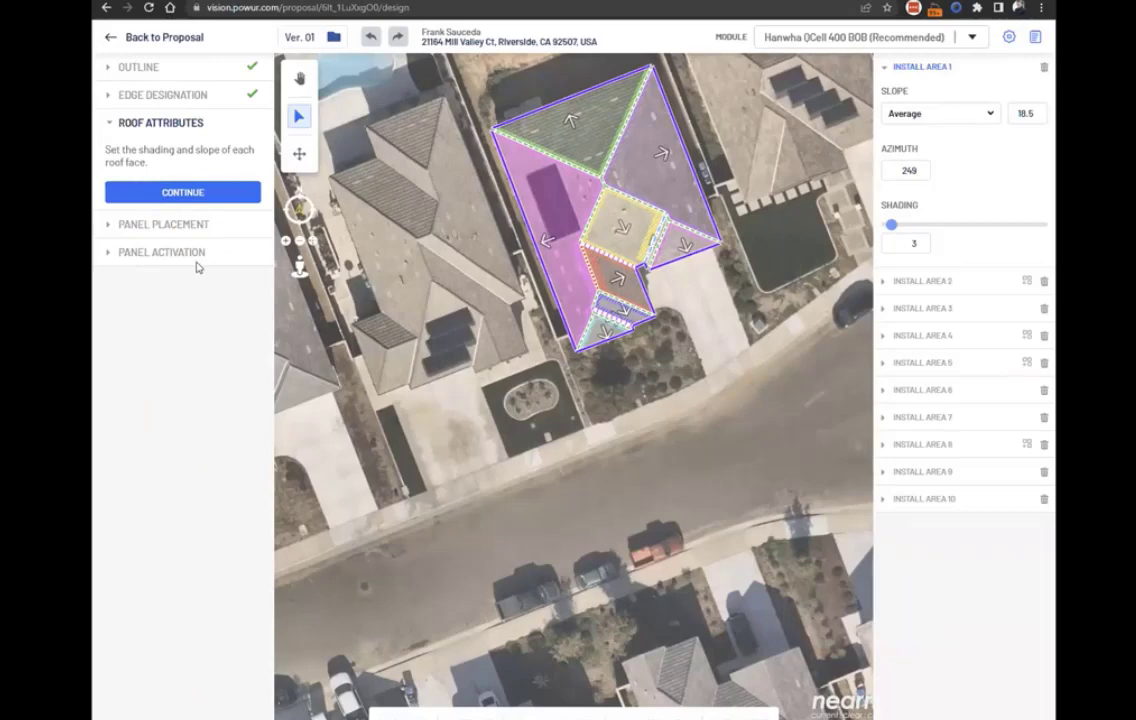
scroll(430, 148, "up", 2)
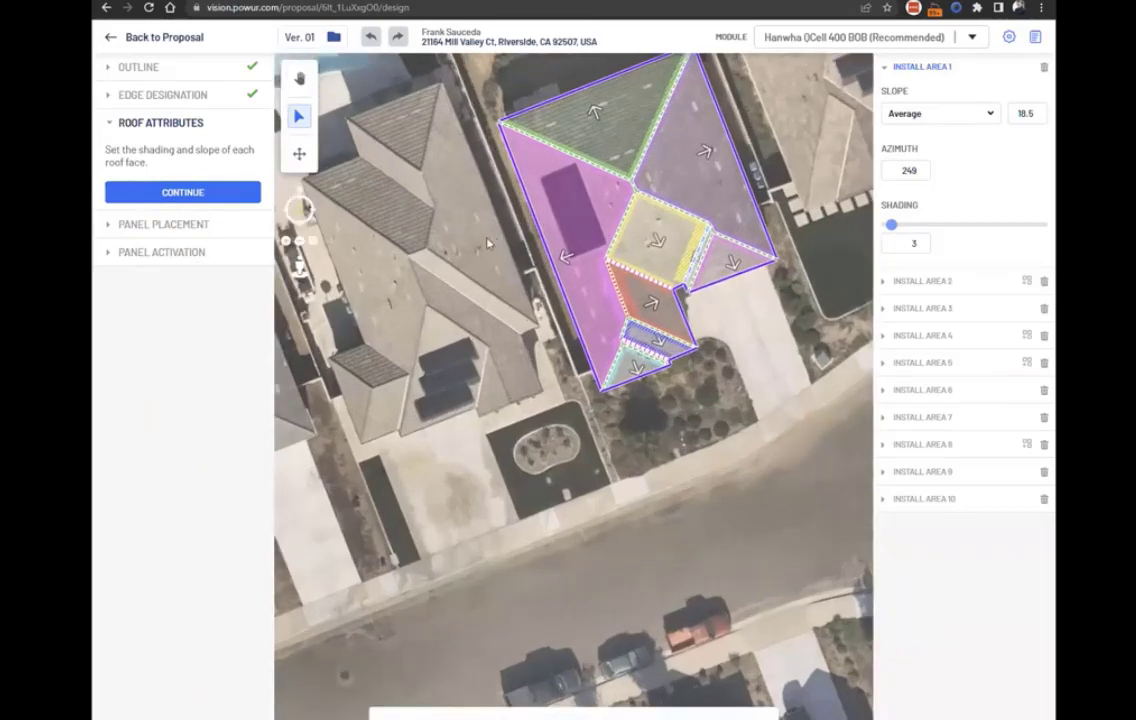
left_click_drag(488, 243, 428, 397)
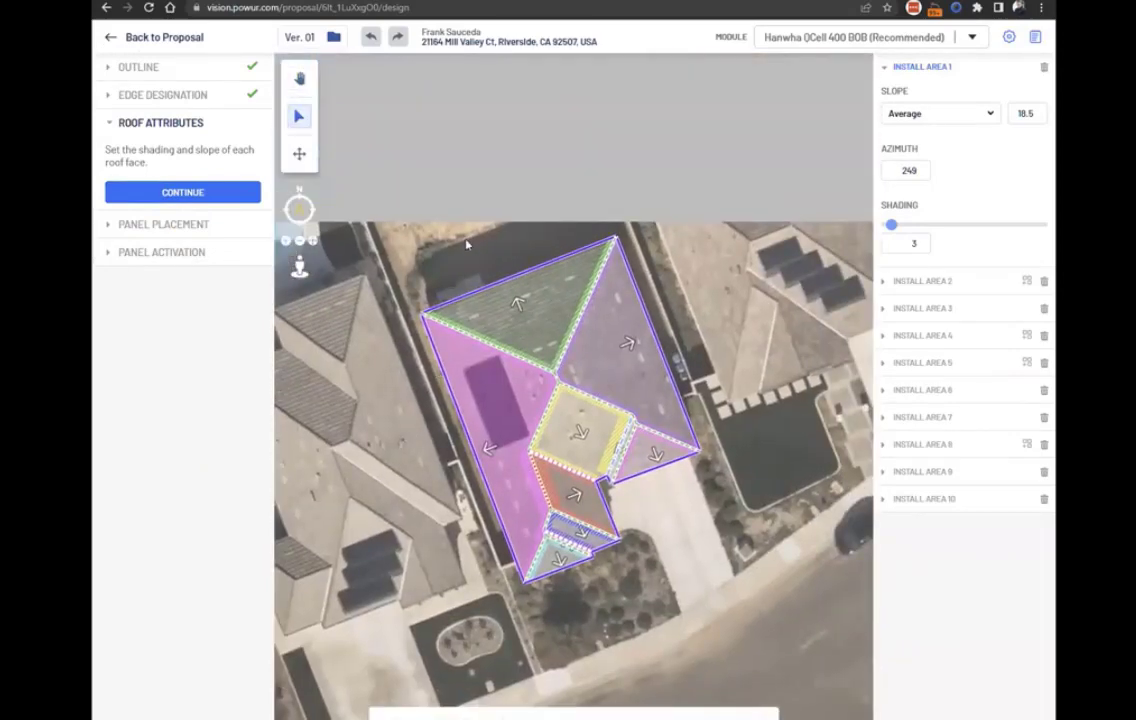
left_click_drag(413, 211, 466, 90)
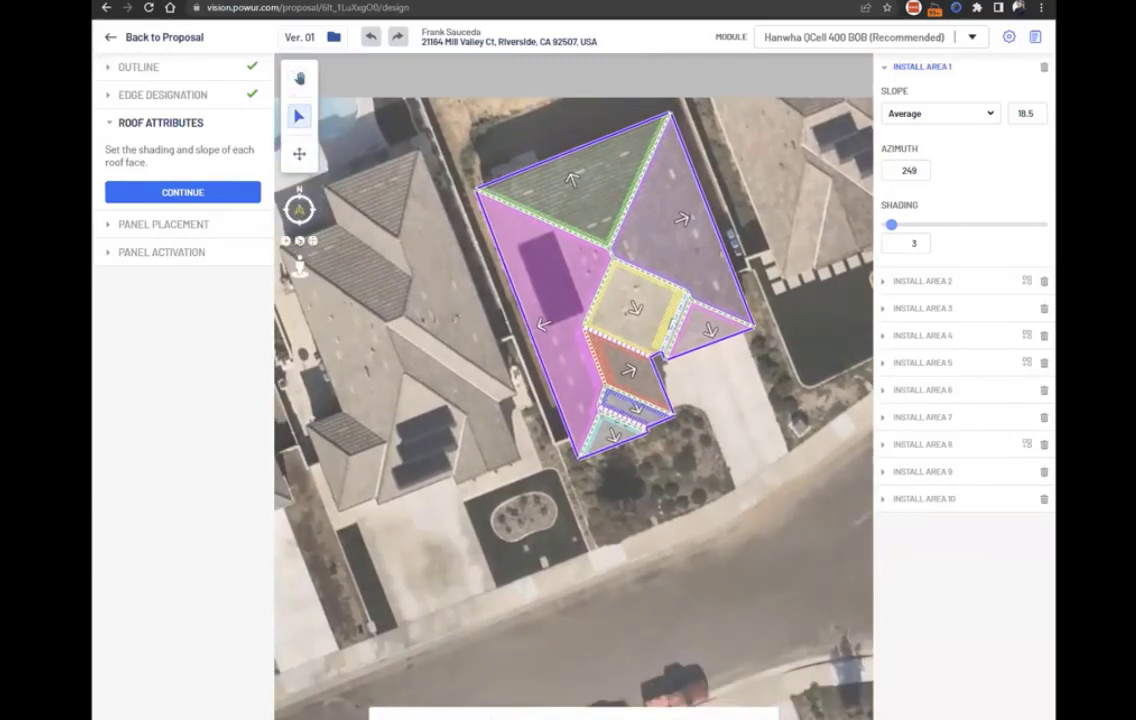
Return to the proposal and check the utility rate and monthly usage values behind the production estimate chart
left_click(114, 40)
left_click(735, 426)
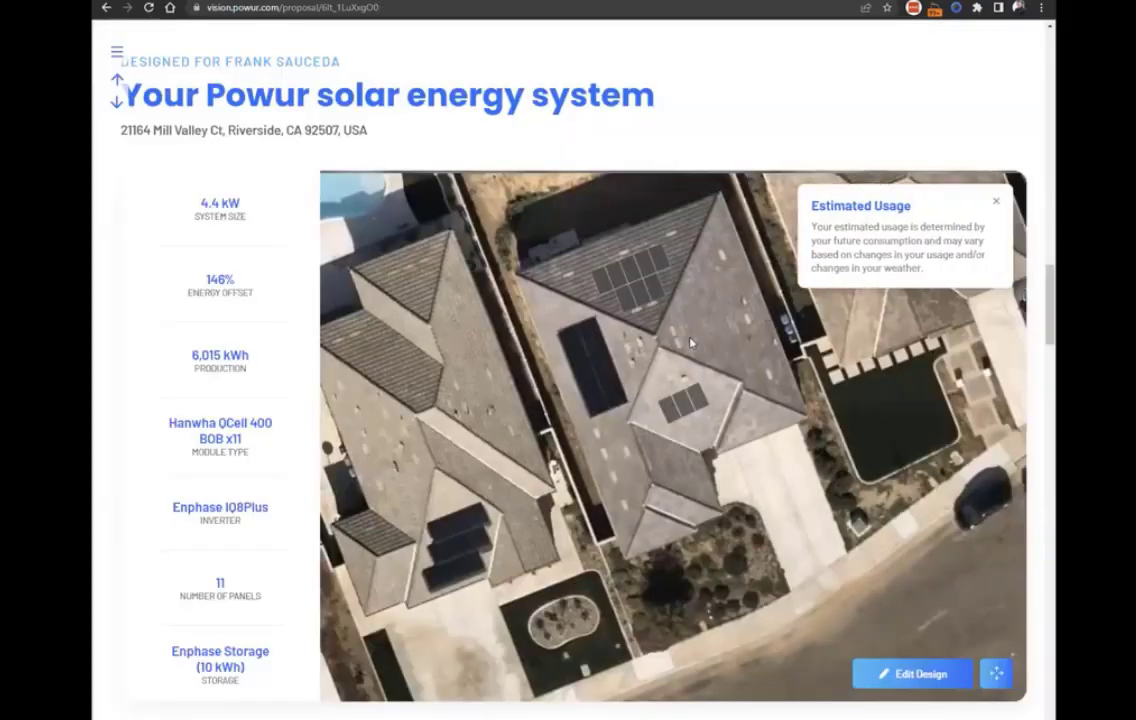
scroll(813, 424, "down", 3)
scroll(810, 430, "down", 5)
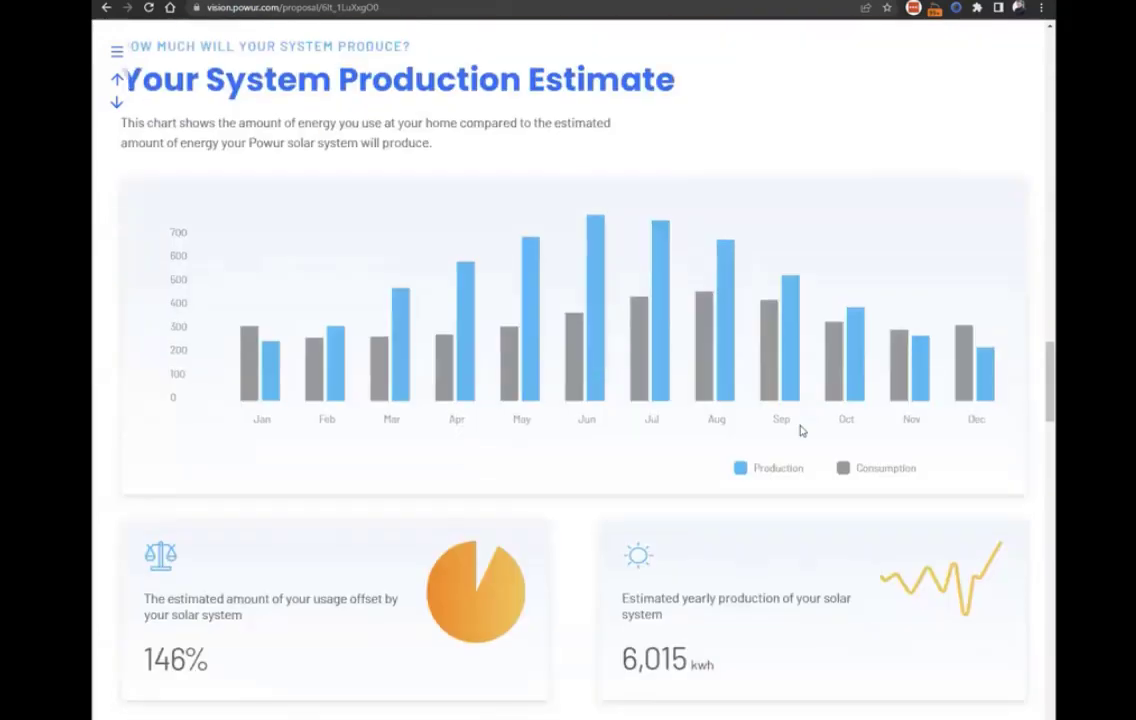
scroll(804, 454, "up", 3)
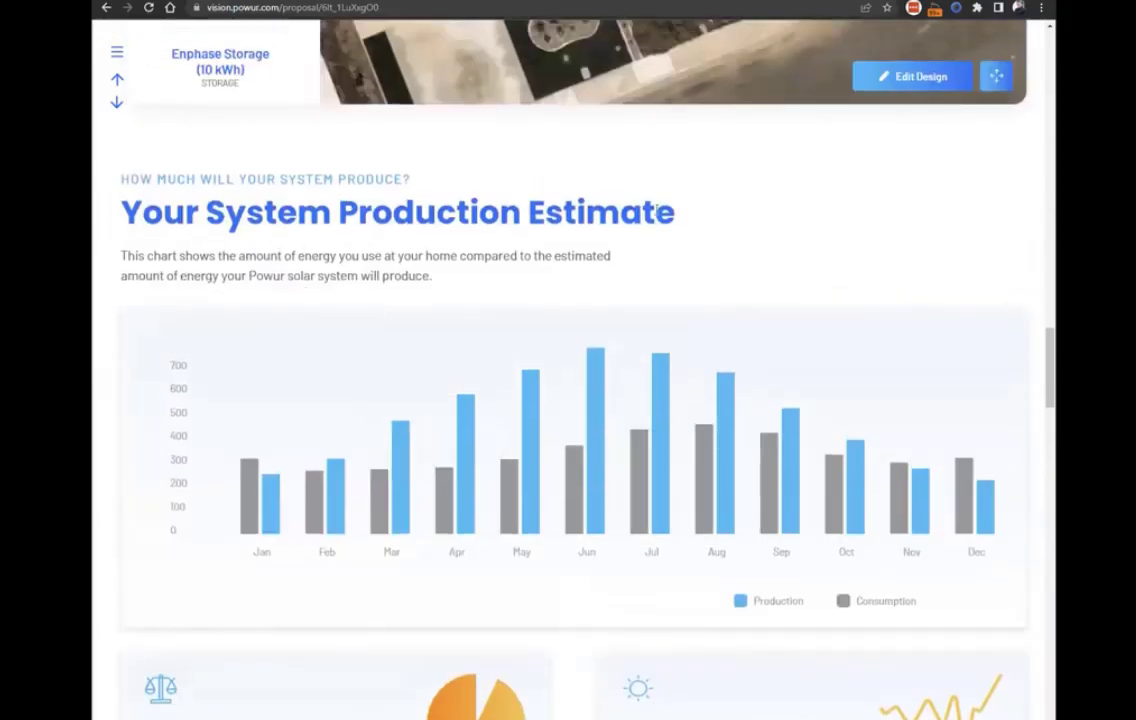
left_click(535, 464)
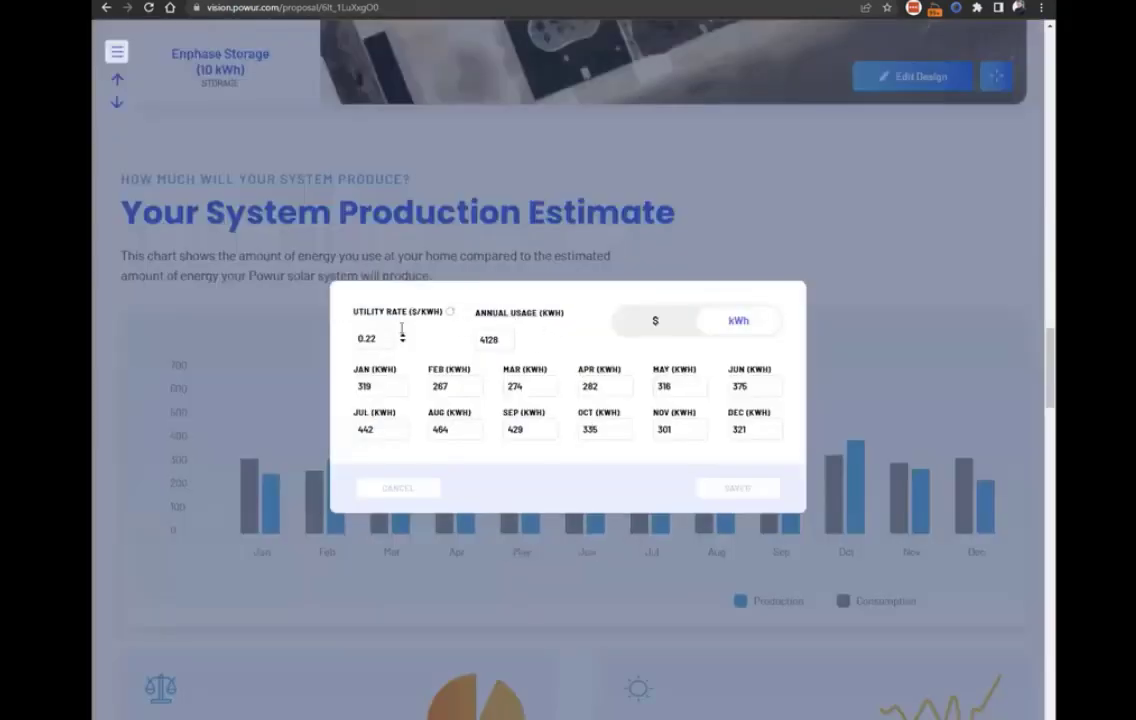
left_click(799, 288)
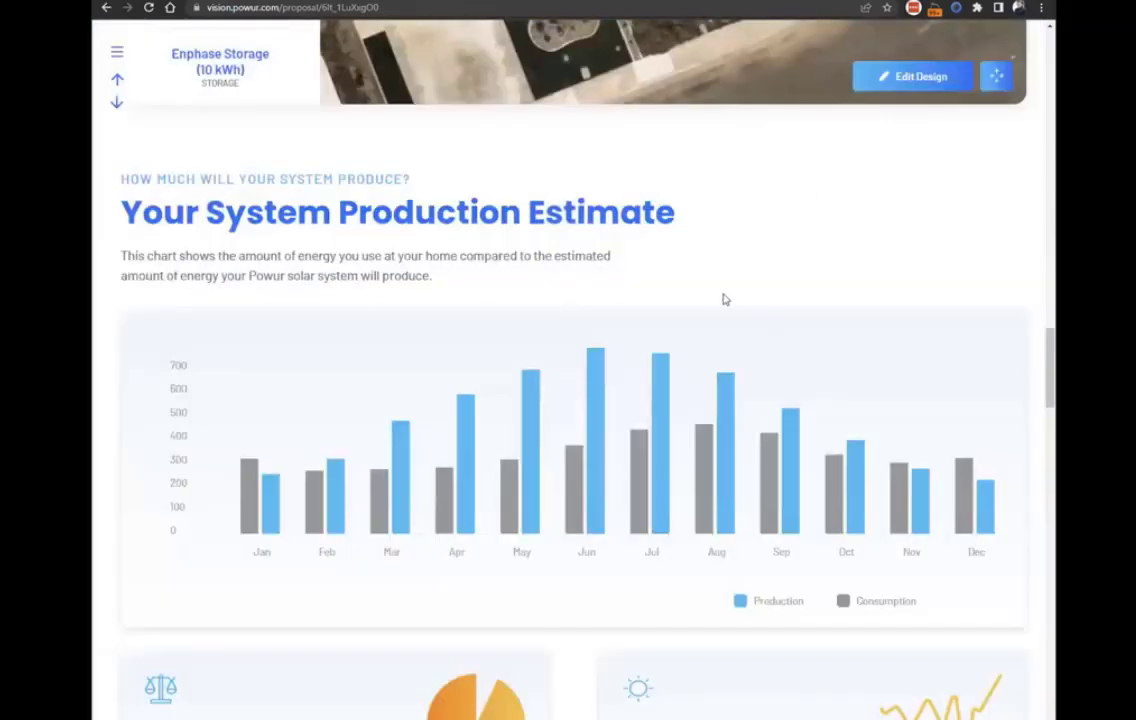
Examine the usage offset, yearly production and Powur Care warranty sections, then bring up the warranty adders
scroll(723, 340, "down", 3)
scroll(723, 366, "down", 3)
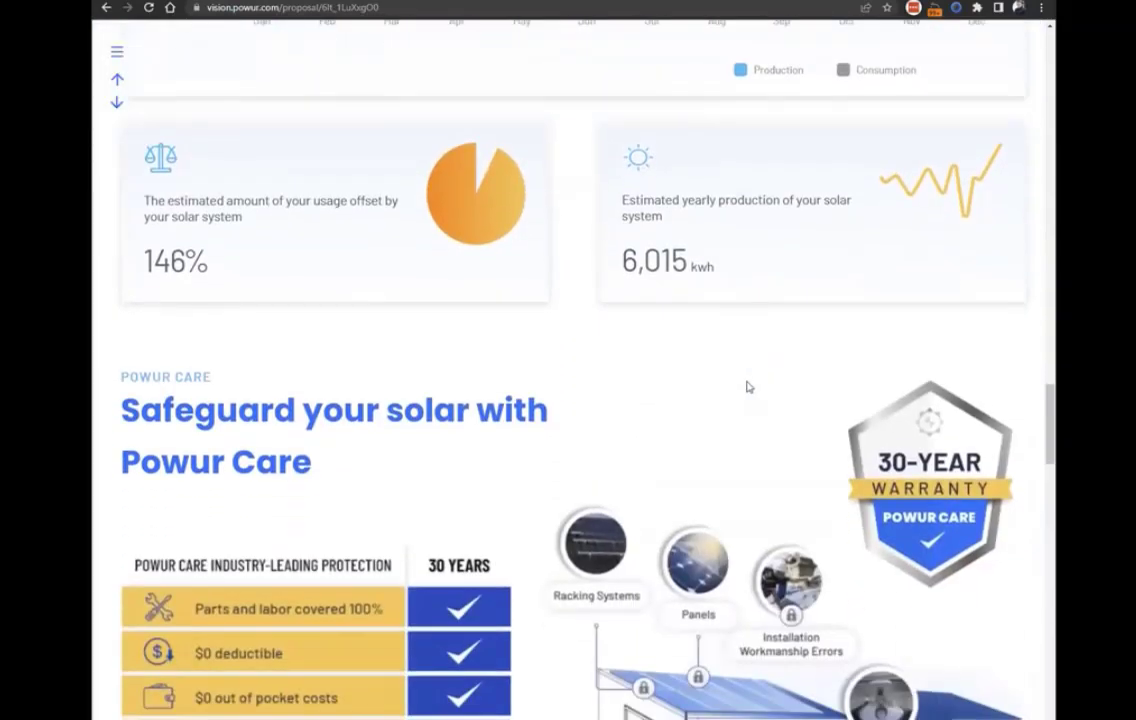
scroll(702, 266, "down", 4)
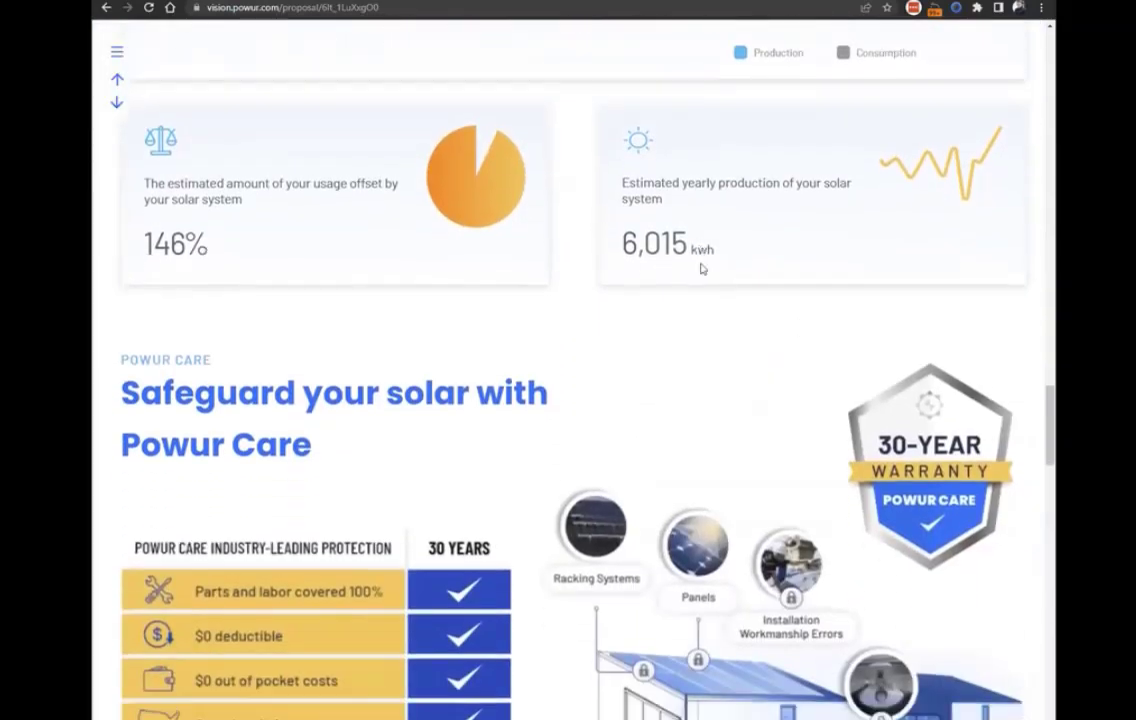
scroll(539, 254, "up", 1)
left_click_drag(140, 211, 375, 286)
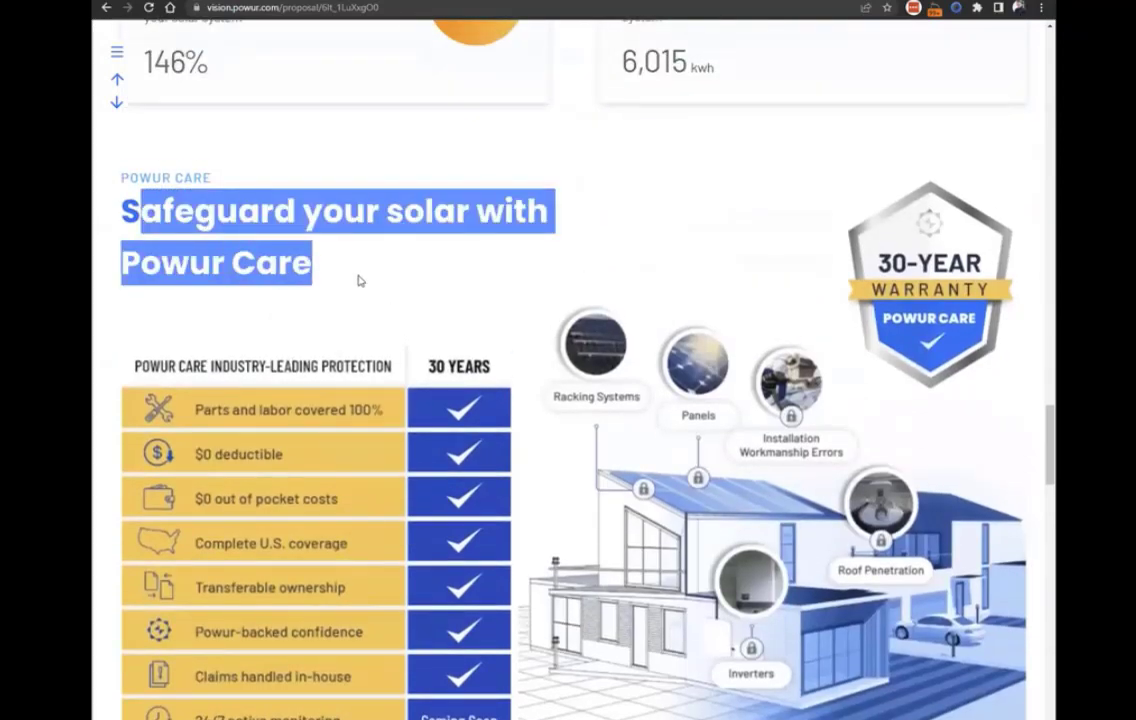
left_click(357, 286)
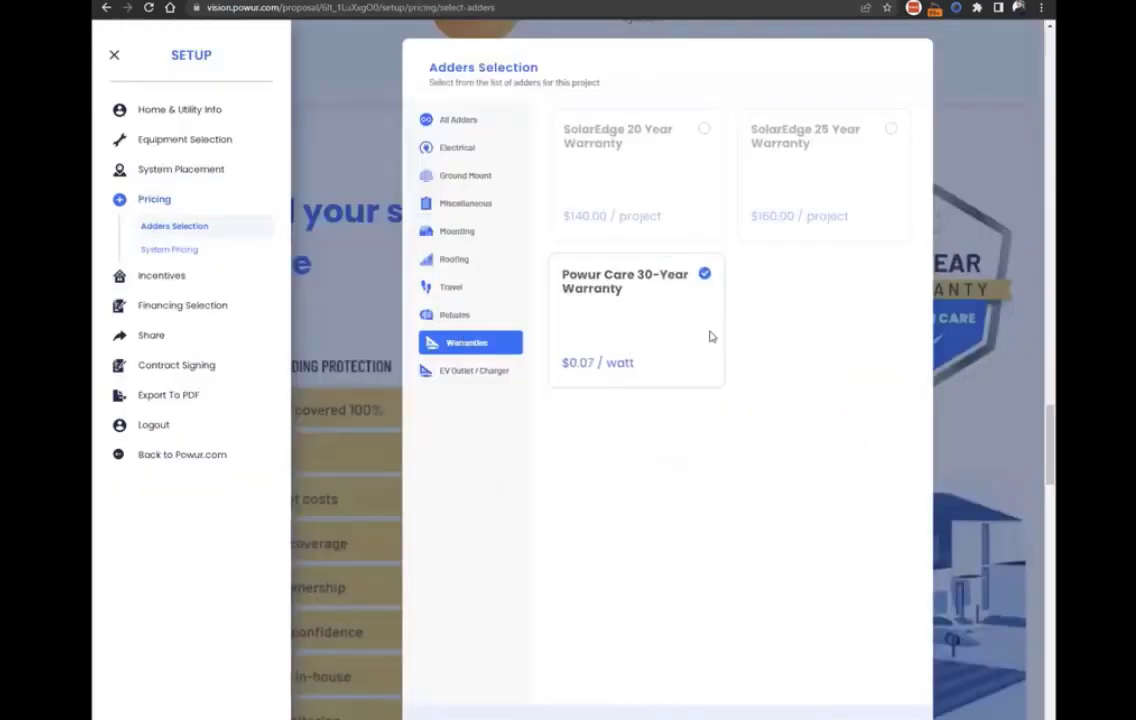
Remove the Powur Care 30-Year Warranty adder and check the proposal without the Powur Care section
left_click(703, 275)
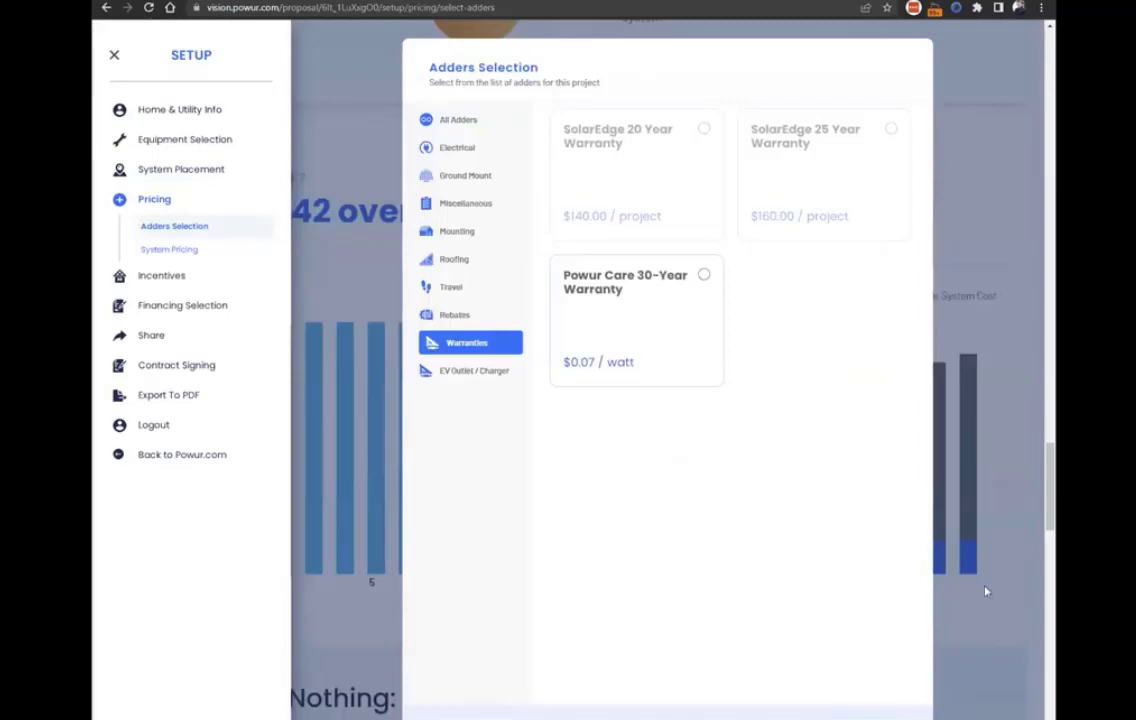
left_click(985, 591)
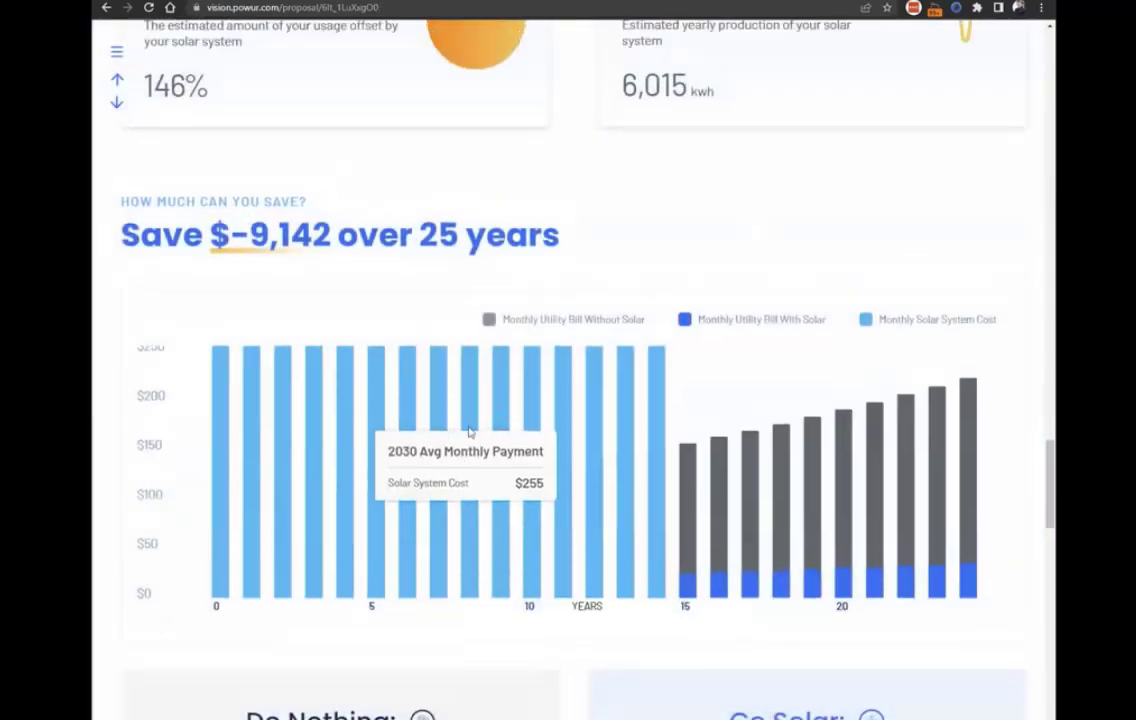
scroll(469, 430, "up", 1)
scroll(515, 86, "up", 2)
scroll(705, 437, "down", 2)
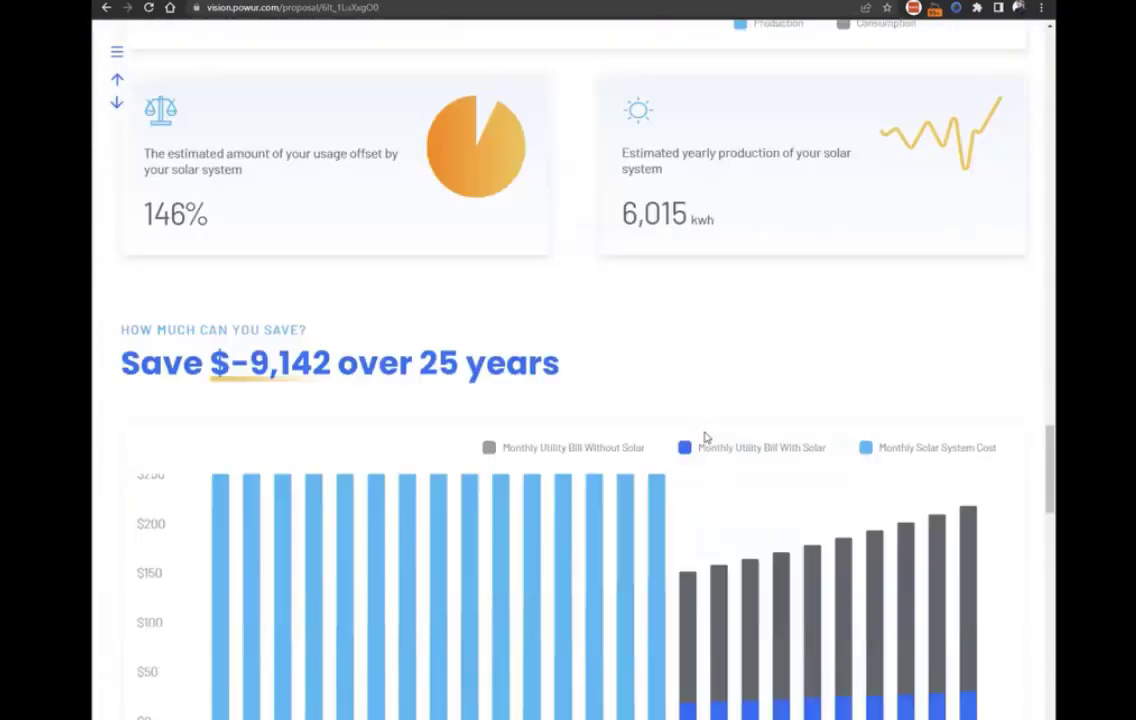
scroll(705, 437, "down", 1)
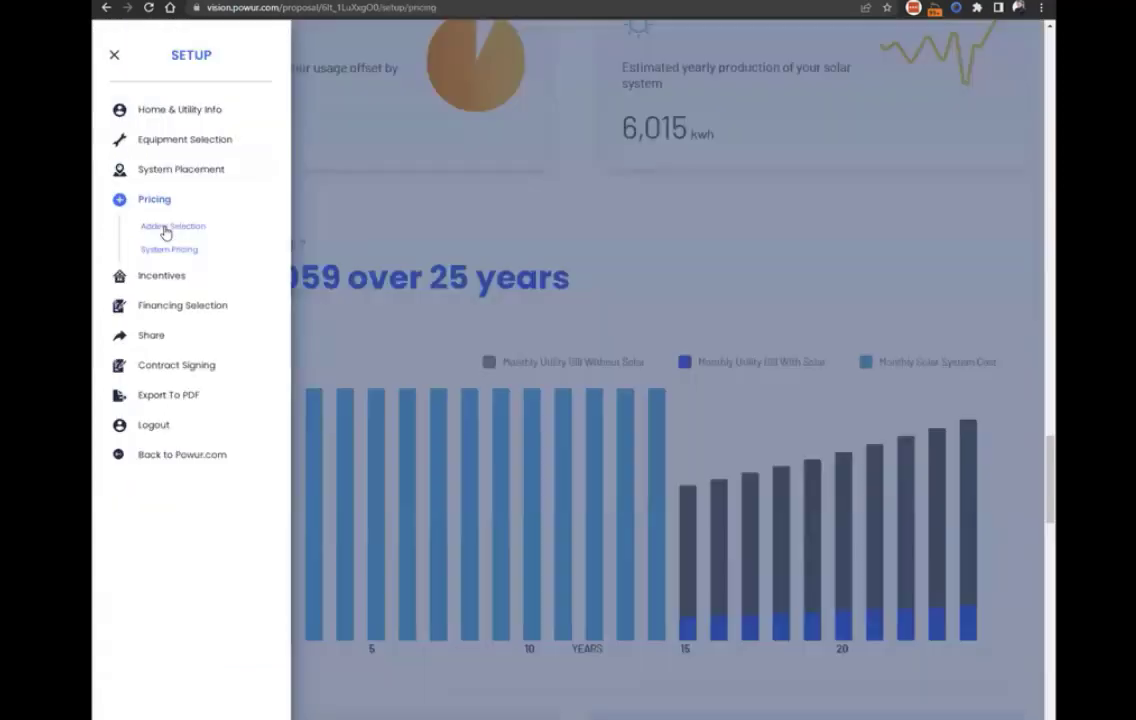
Add the Powur Care 30-Year Warranty back in the adders selection and check its section in the proposal
left_click(165, 229)
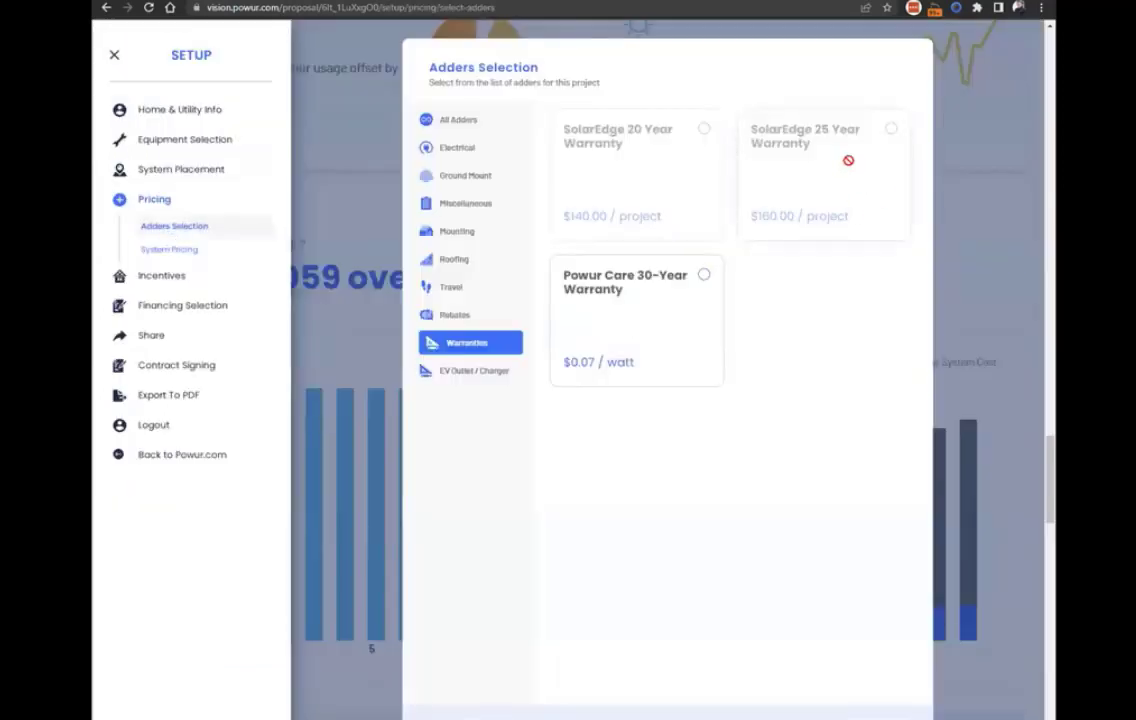
left_click(641, 280)
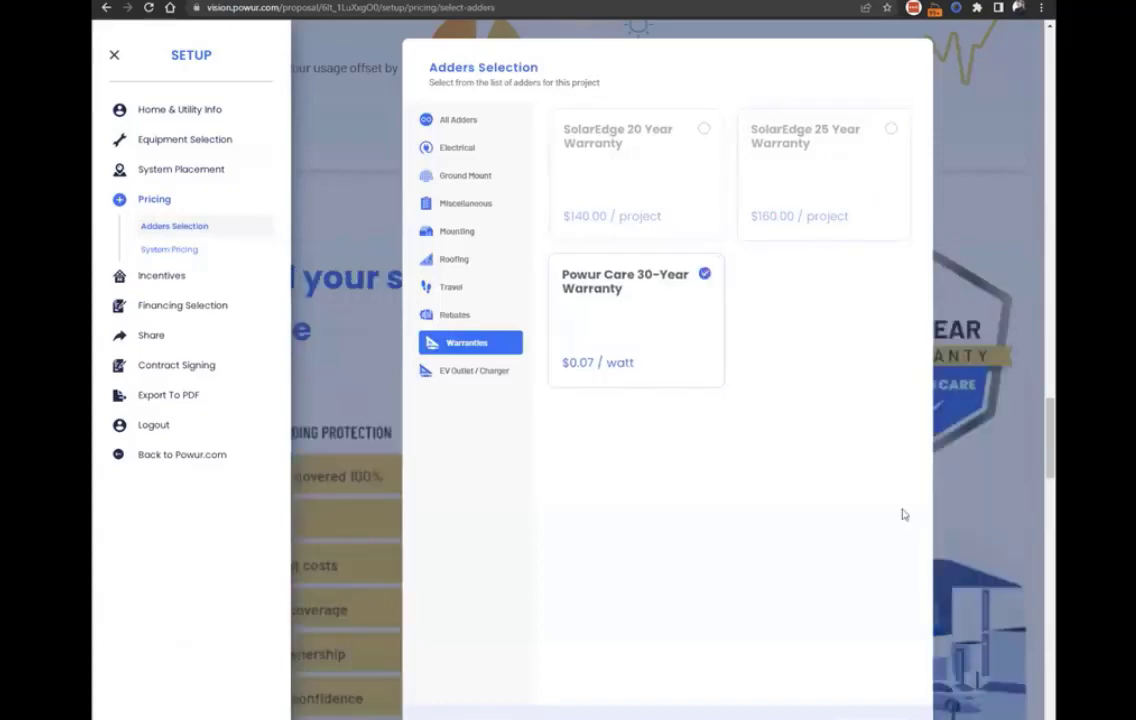
left_click(1008, 234)
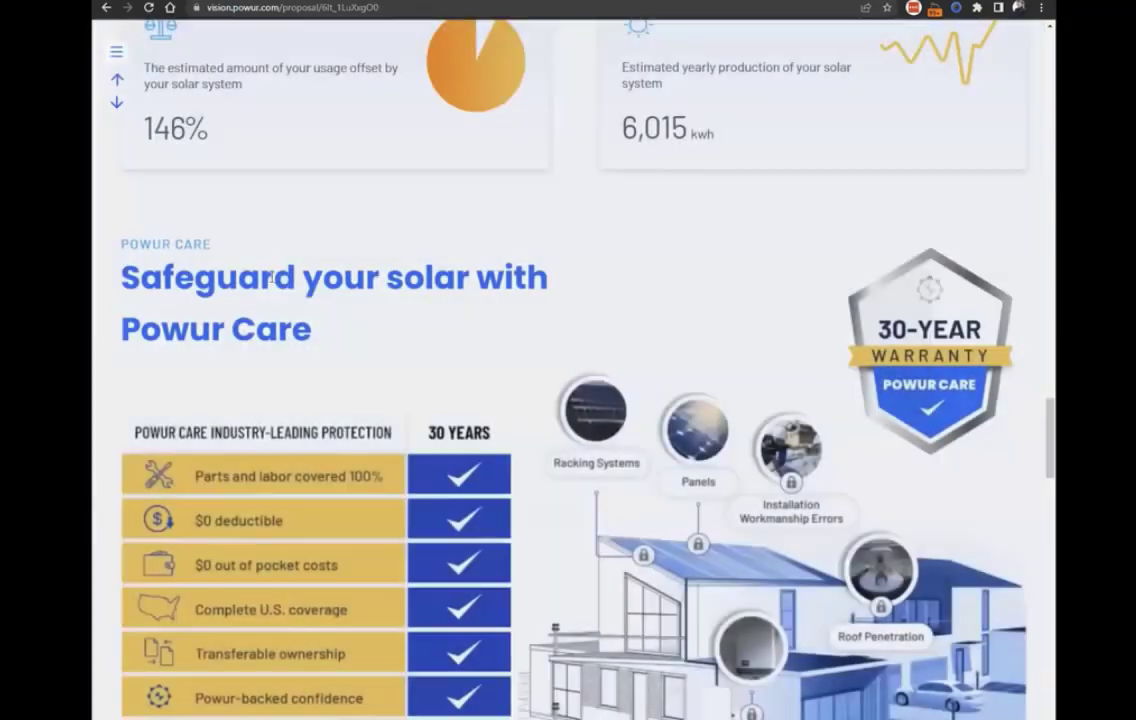
scroll(728, 406, "down", 1)
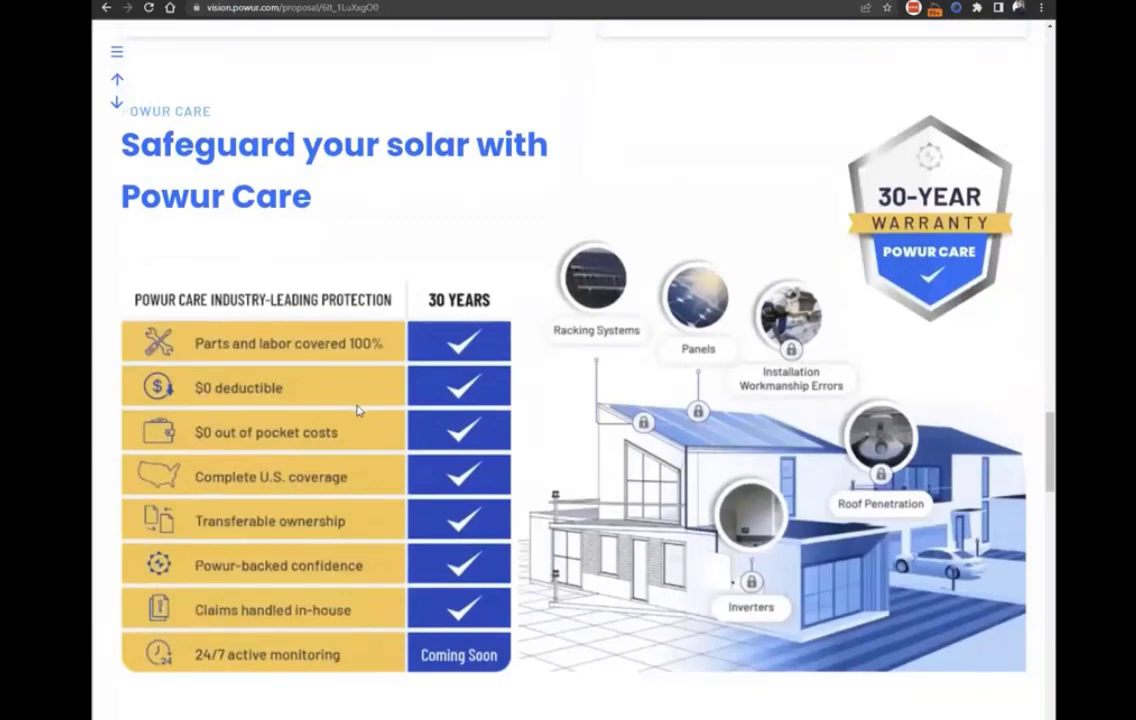
Examine the 25-year savings chart and the Do Nothing versus Go Solar cost comparison
scroll(563, 274, "down", 5)
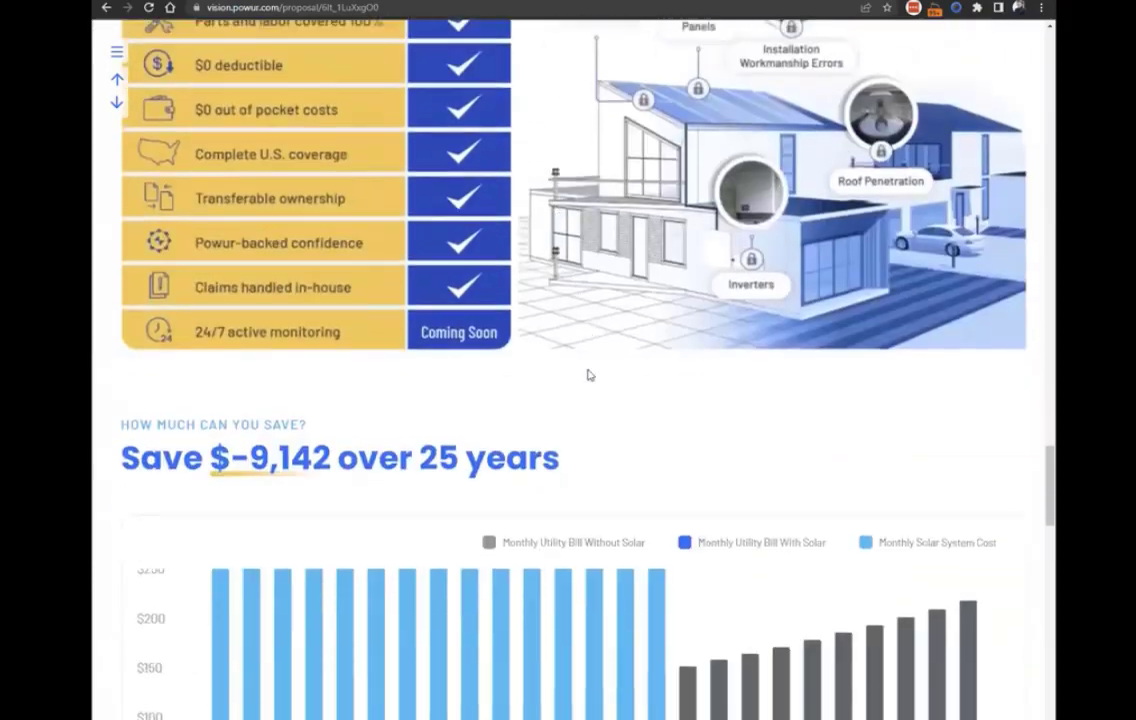
scroll(592, 388, "down", 2)
scroll(592, 260, "up", 2)
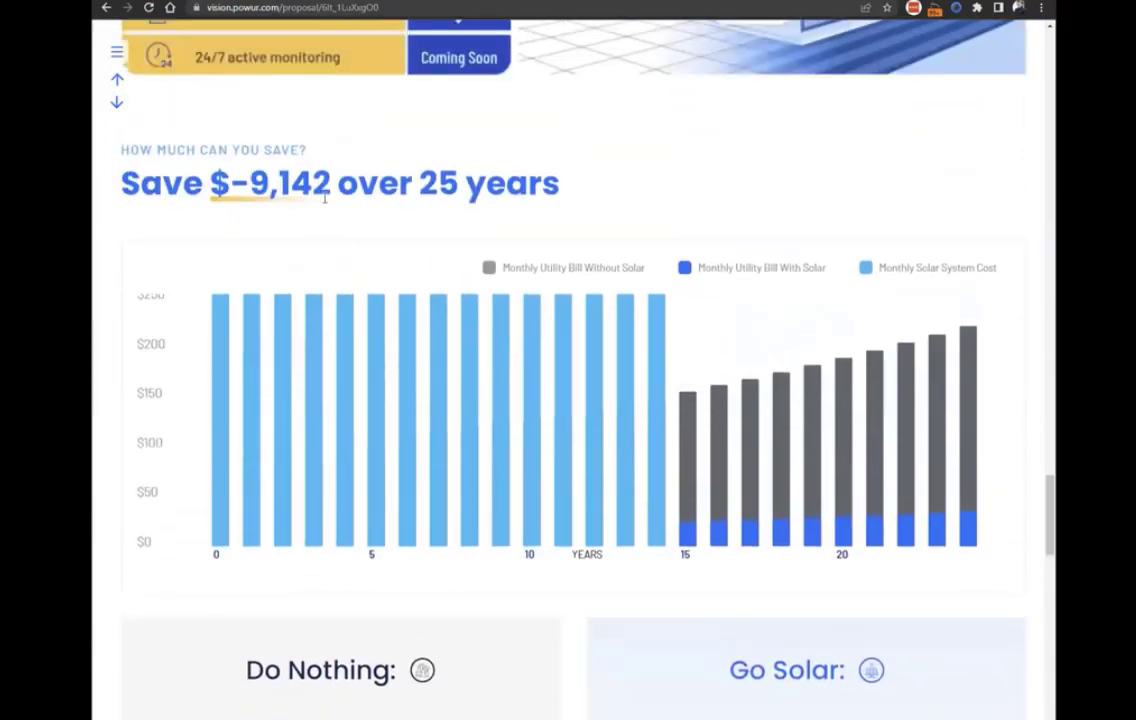
scroll(335, 203, "down", 2)
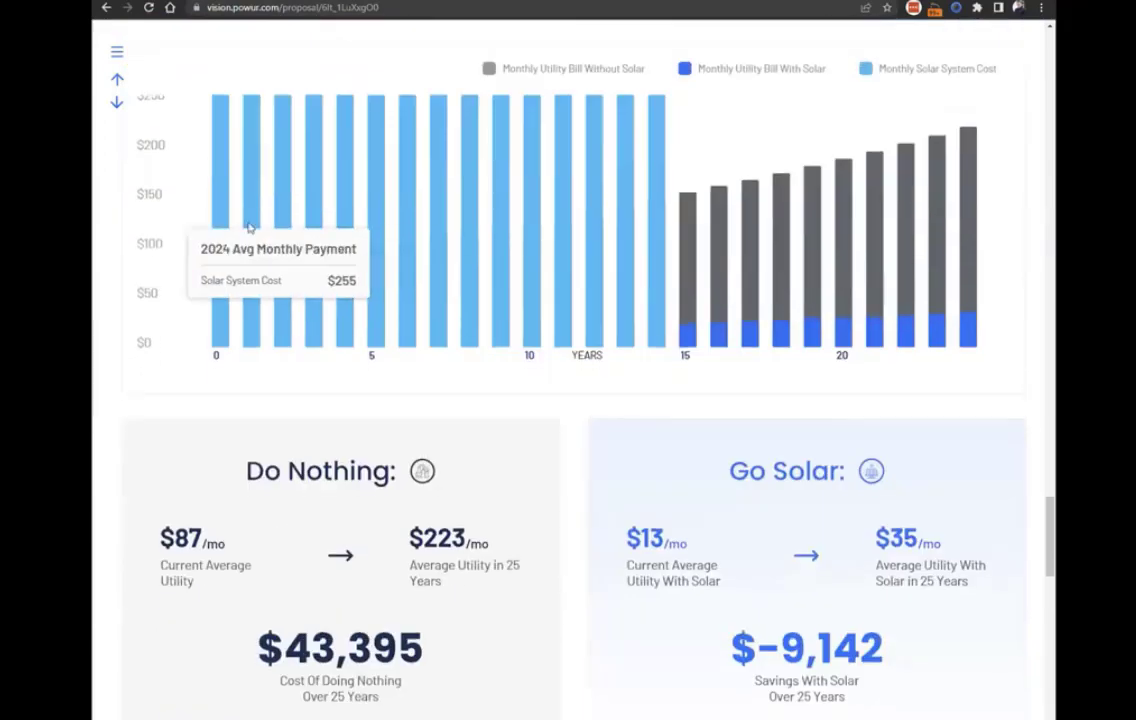
scroll(563, 241, "up", 2)
scroll(330, 417, "up", 1)
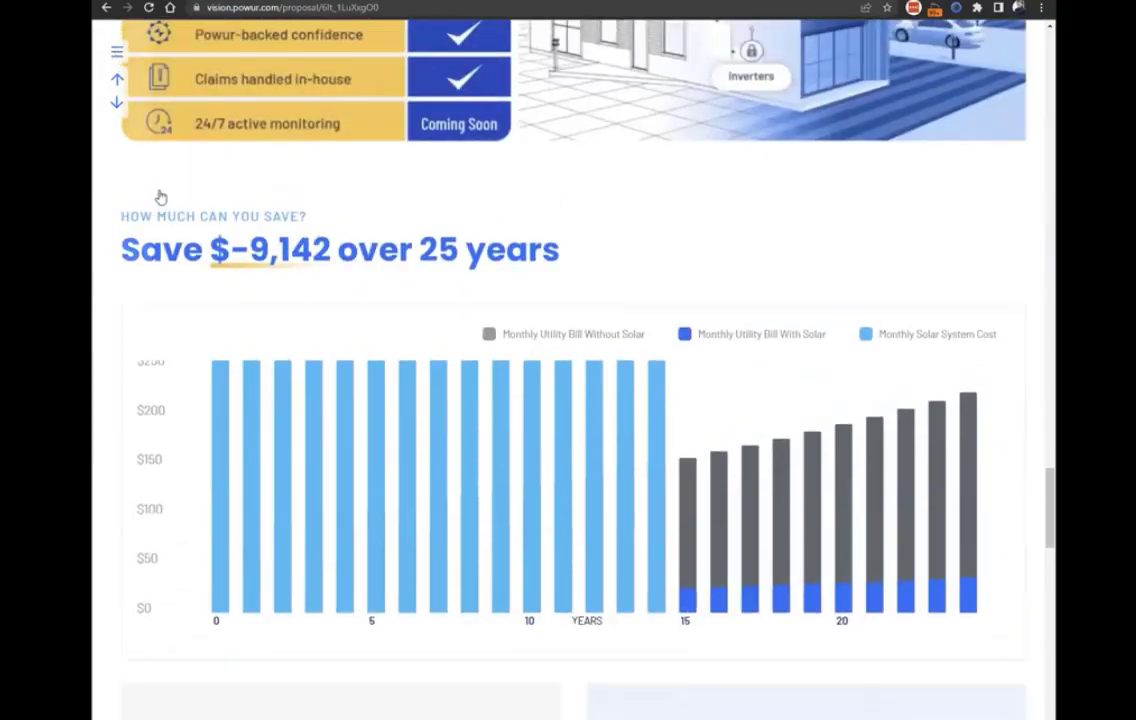
Change the financing type from GoodLeap to Cash in the financing selection and save it
left_click(167, 293)
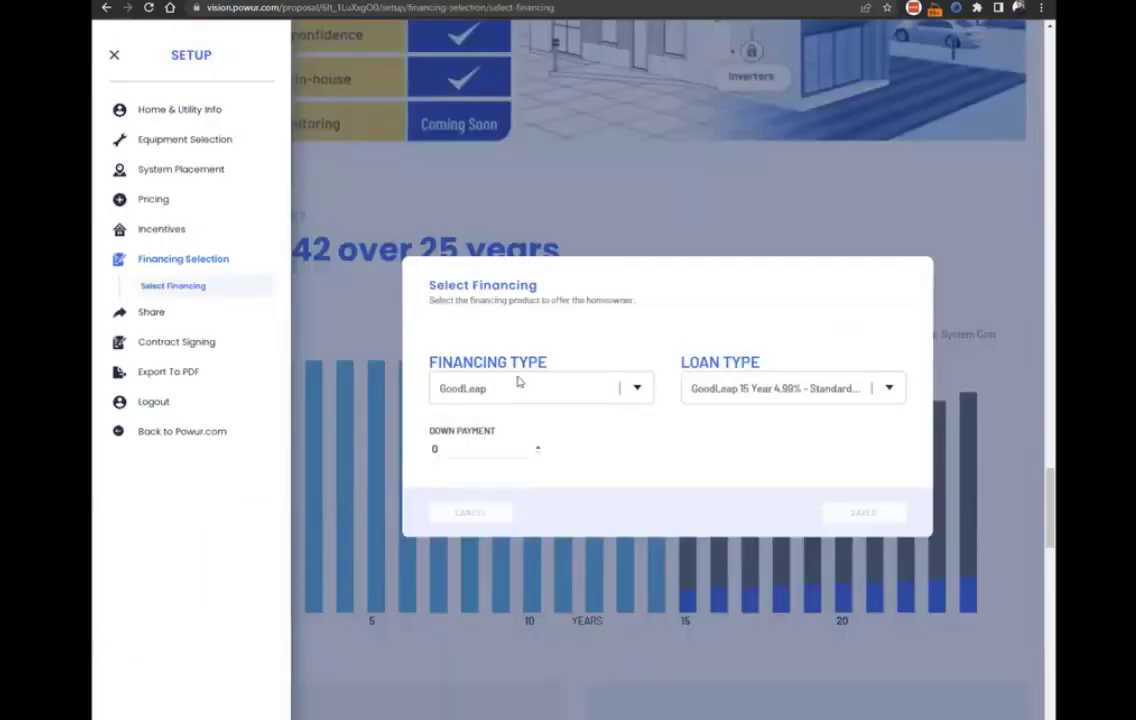
left_click(518, 384)
left_click(482, 441)
left_click(862, 512)
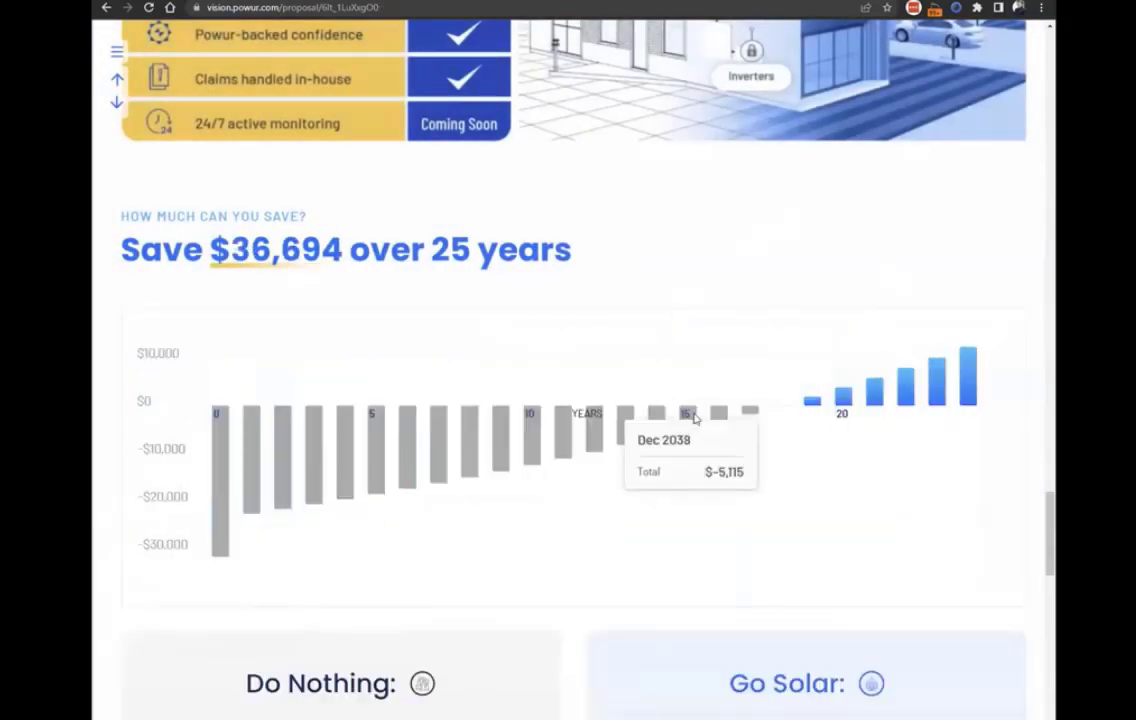
Examine the 25-year savings chart and the Do Nothing versus Go Solar comparison for the cash purchase
scroll(690, 440, "down", 1)
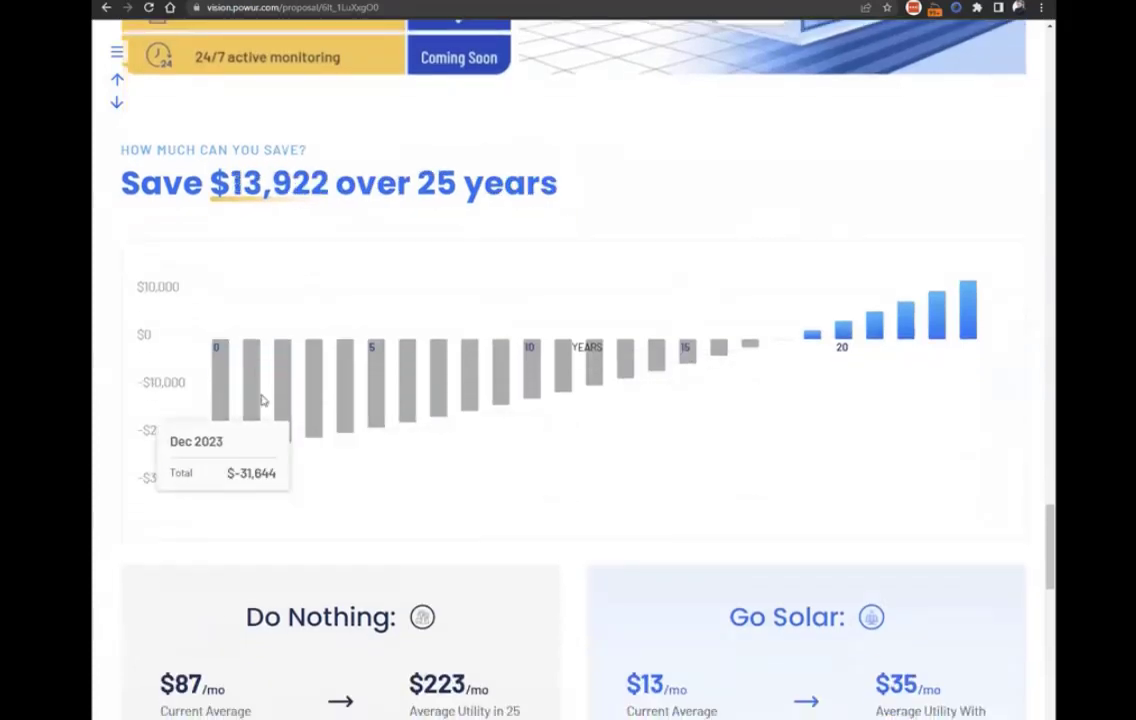
scroll(773, 373, "up", 2)
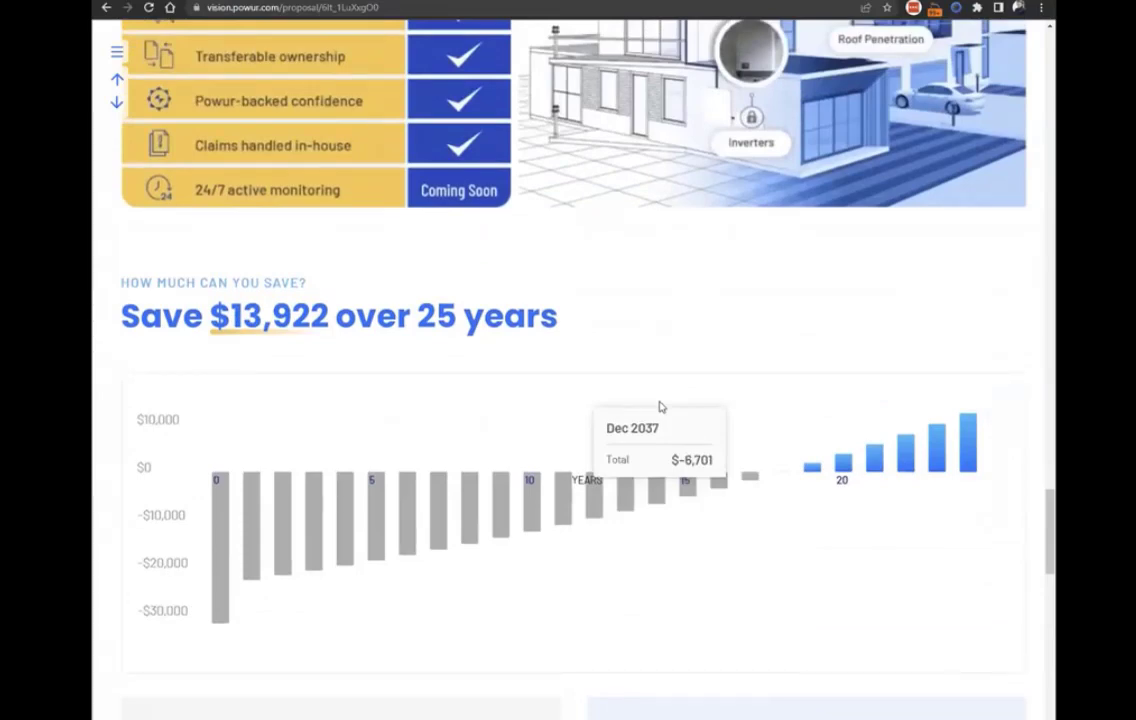
scroll(680, 383, "down", 2)
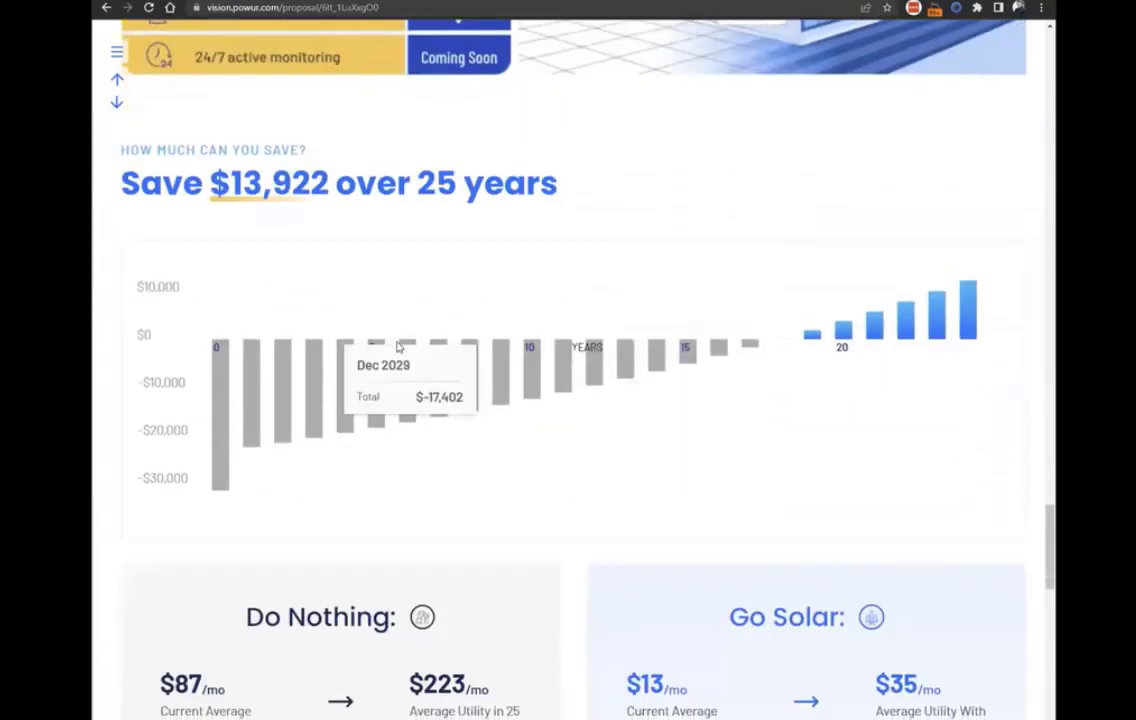
scroll(650, 500, "down", 3)
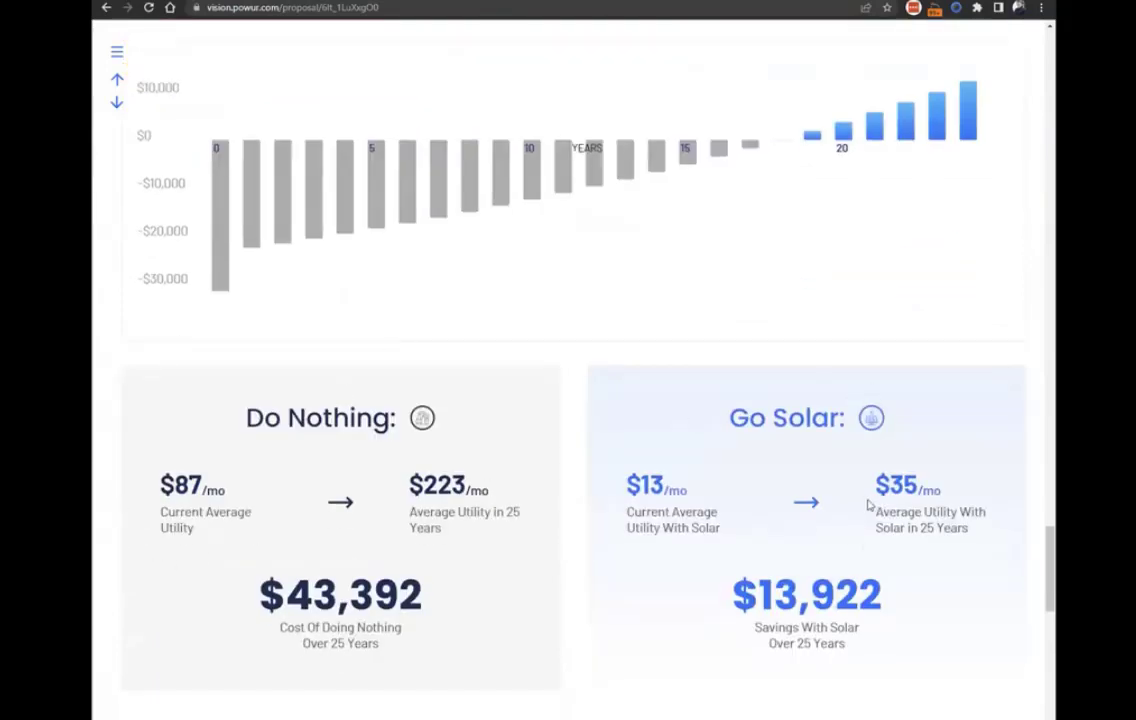
scroll(868, 505, "down", 2)
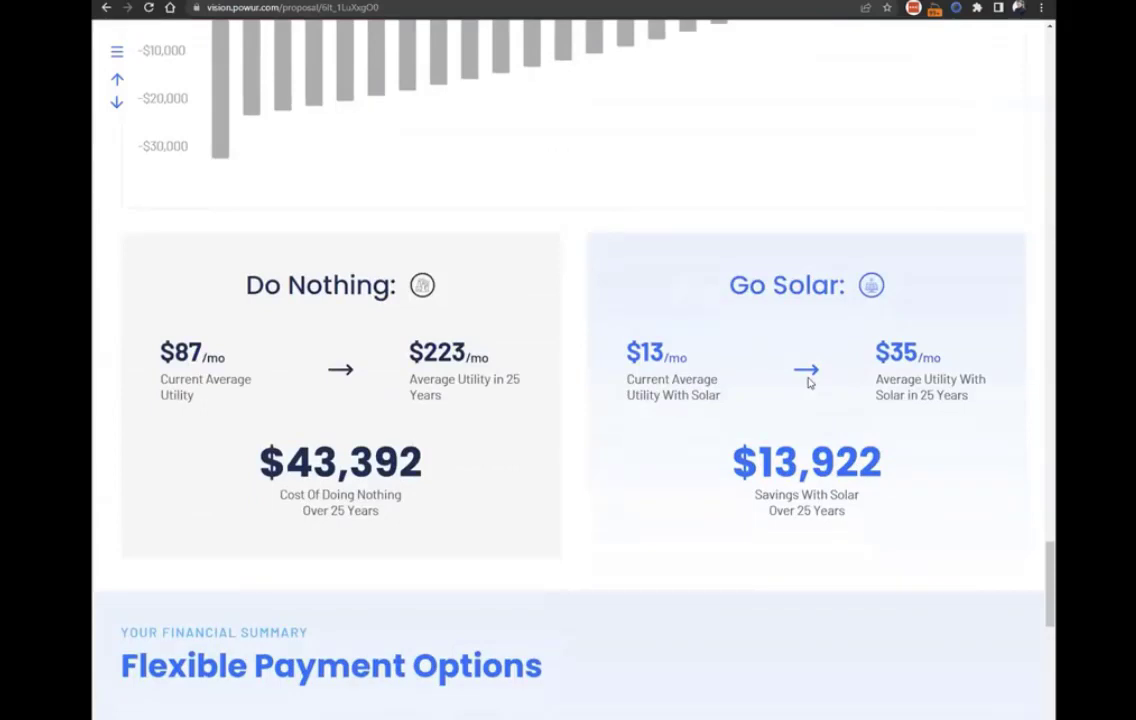
scroll(585, 370, "up", 5)
scroll(540, 450, "down", 3)
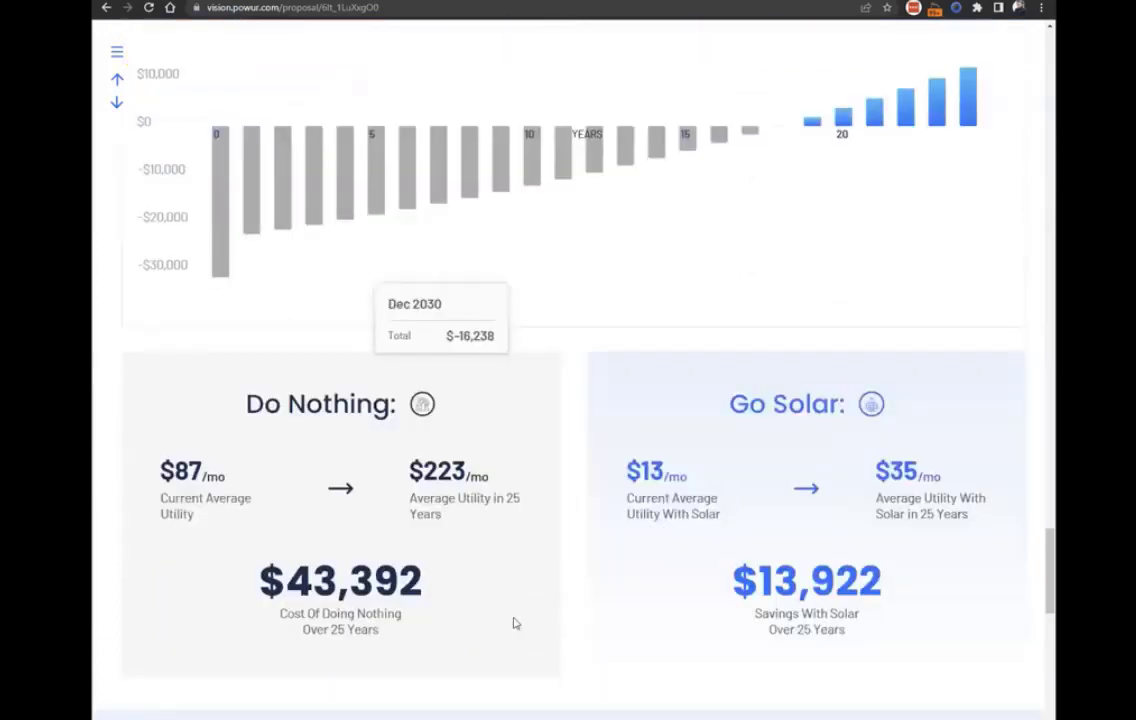
scroll(515, 623, "down", 1)
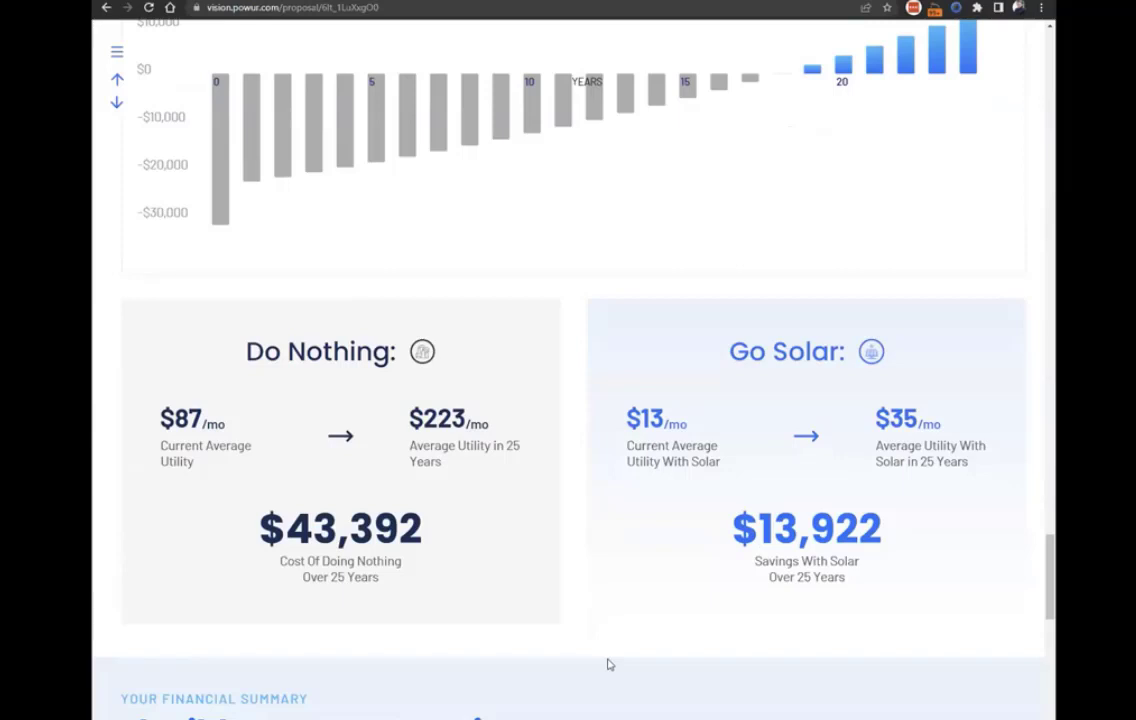
Review the Flexible Payment Options section and its financial breakdown for the cash purchase
scroll(533, 571, "down", 4)
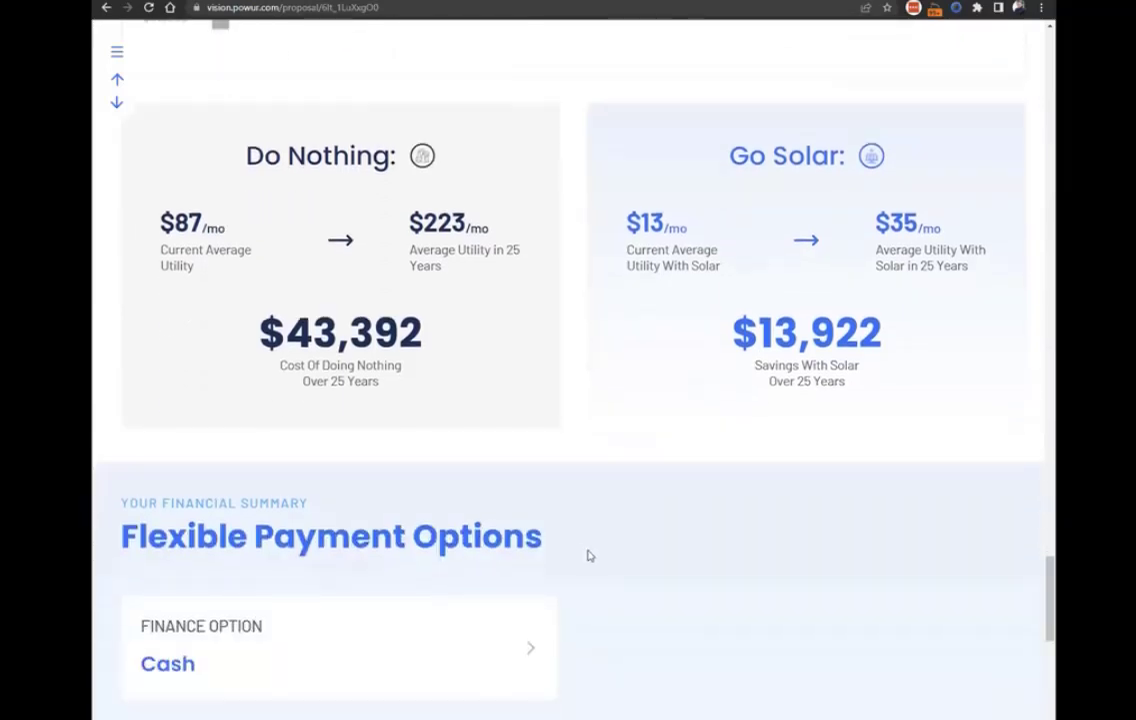
scroll(824, 327, "down", 2)
scroll(550, 460, "down", 4)
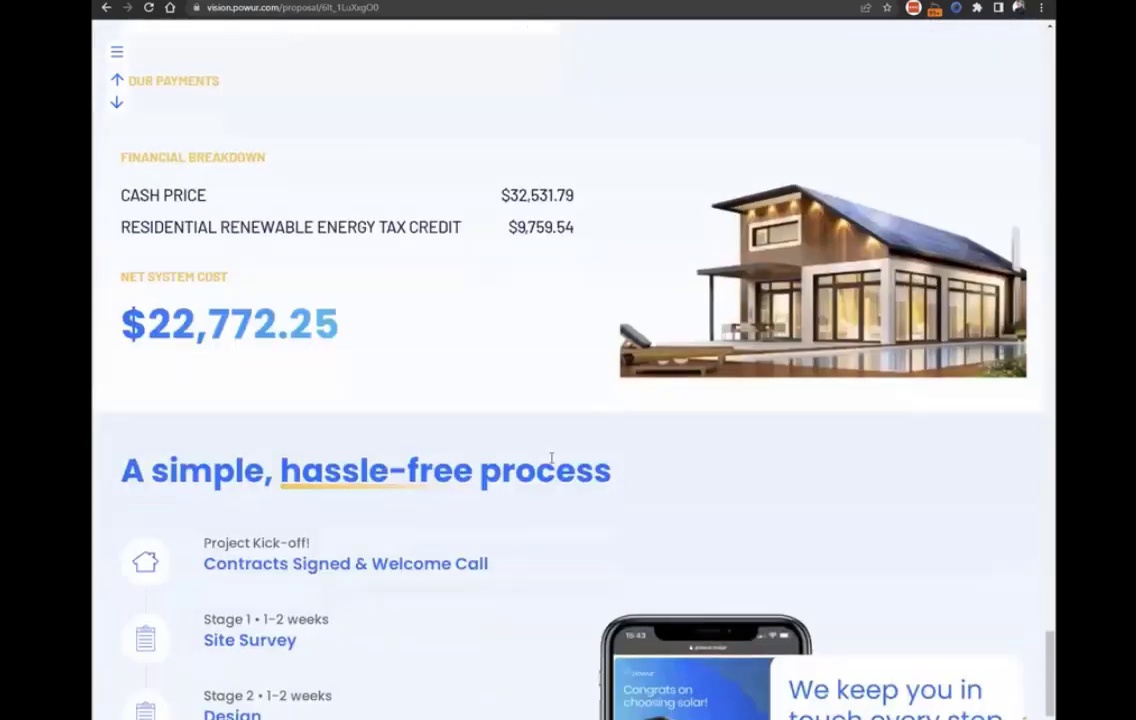
Go through the hassle-free process timeline, highlighting the Design to Installation stages and the Permitting stage
scroll(551, 462, "down", 2)
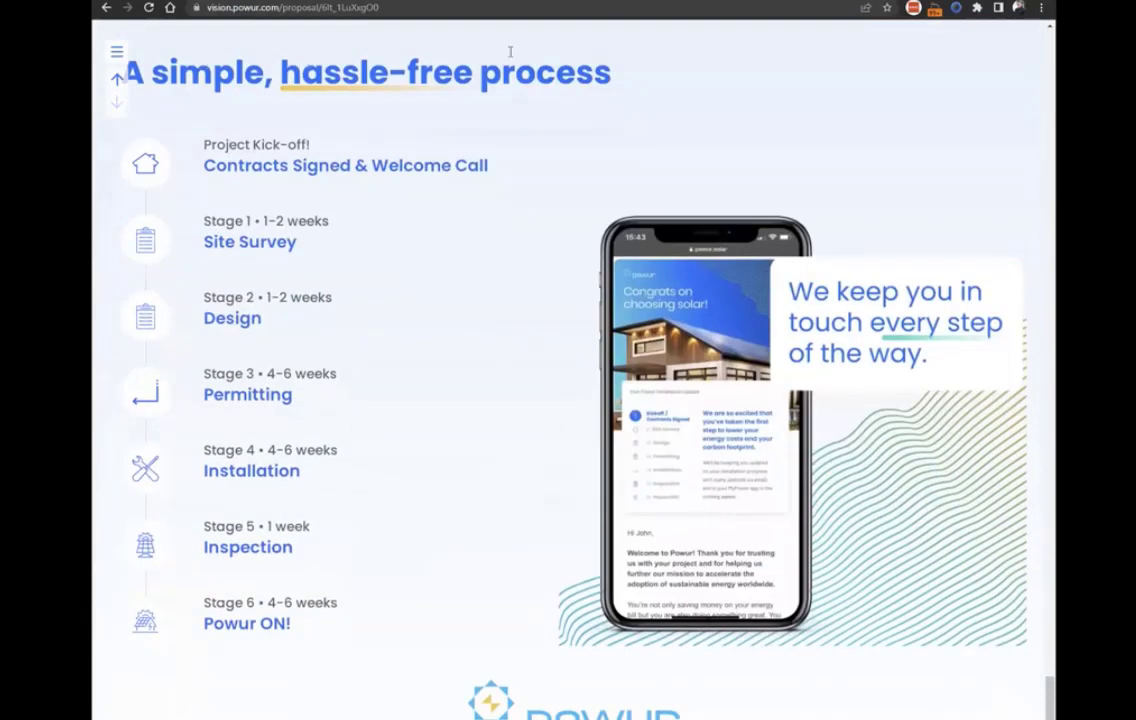
scroll(560, 415, "up", 1)
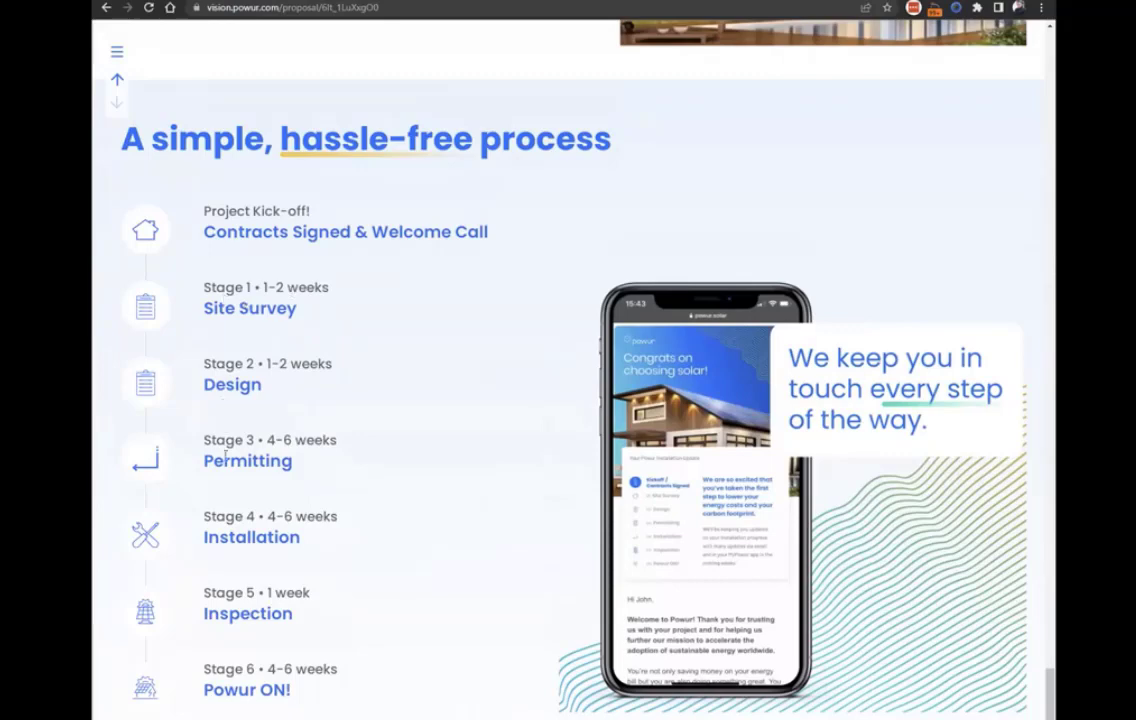
left_click_drag(301, 537, 208, 400)
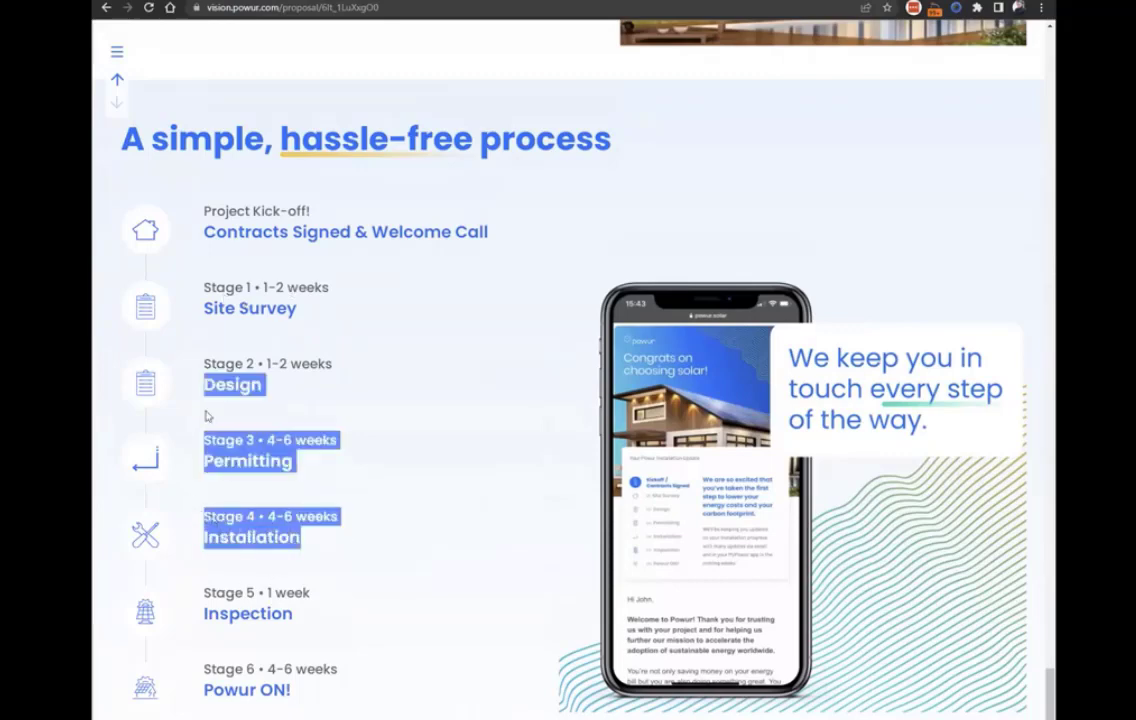
left_click(456, 448)
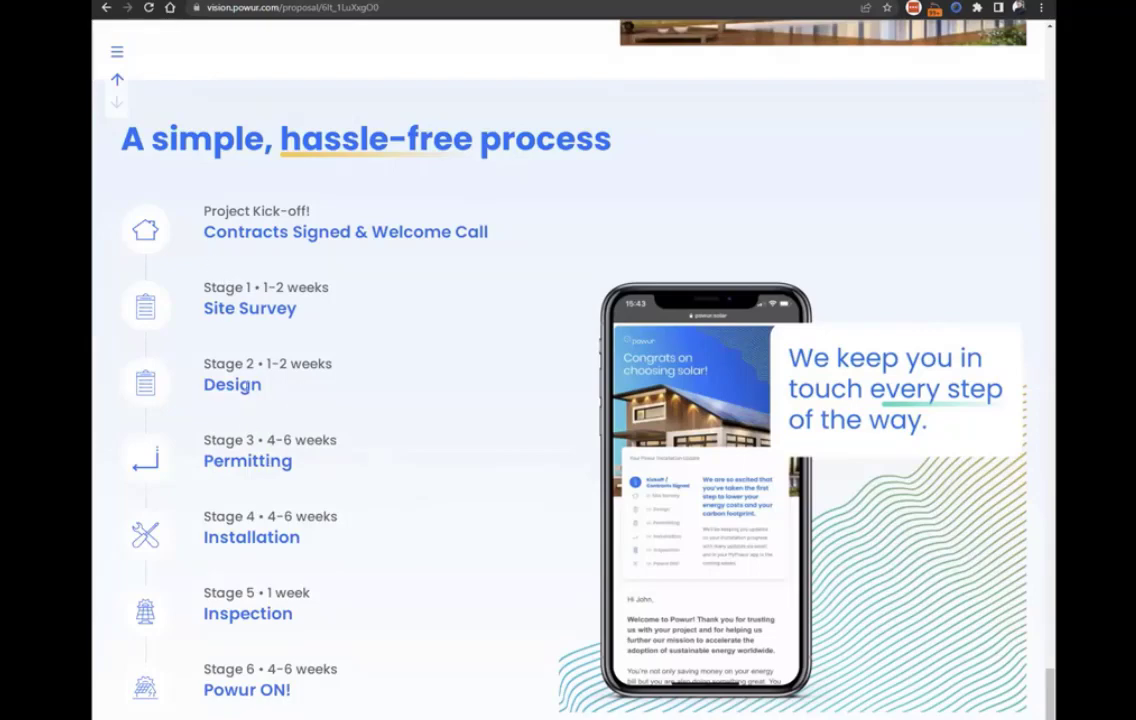
left_click_drag(306, 480, 203, 440)
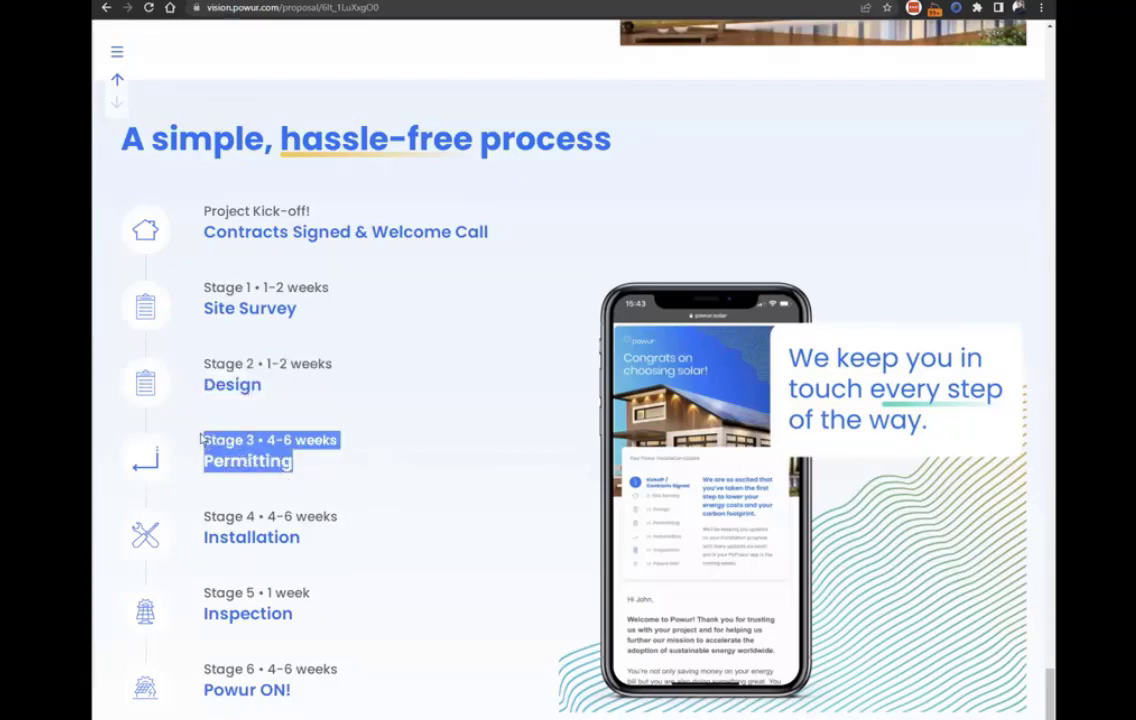
left_click(337, 461)
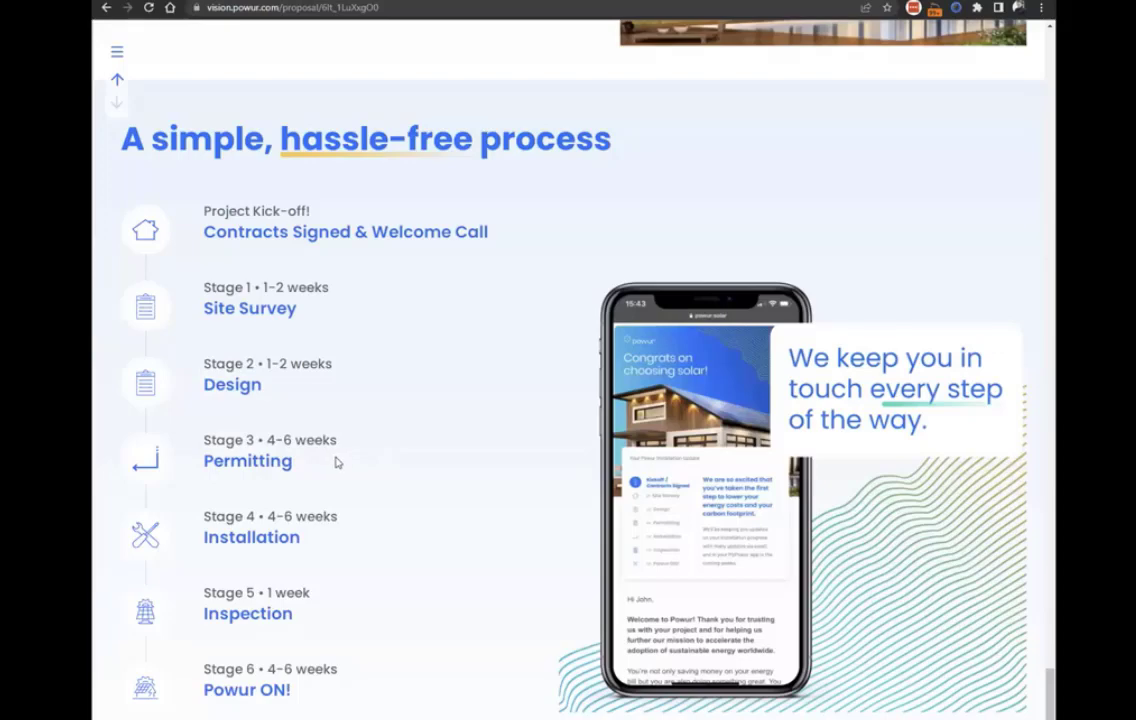
scroll(337, 462, "down", 1)
Return to the proposal's cover page with the custom savings report and contents list
scroll(395, 556, "up", 12)
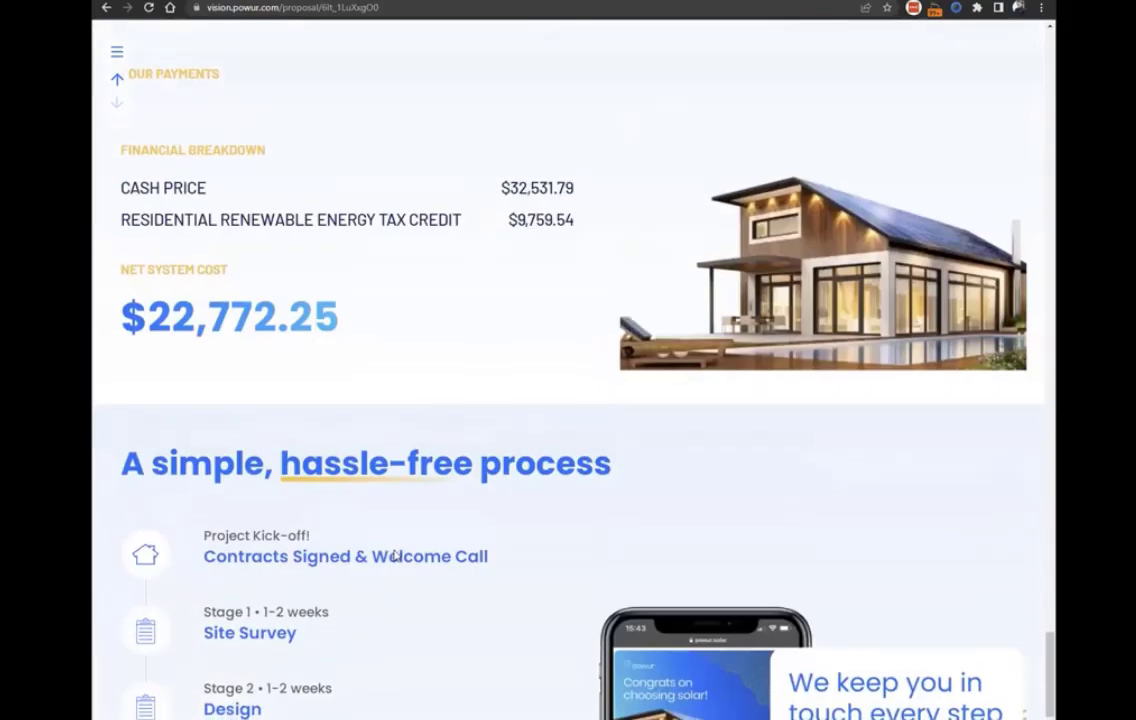
scroll(400, 547, "up", 15)
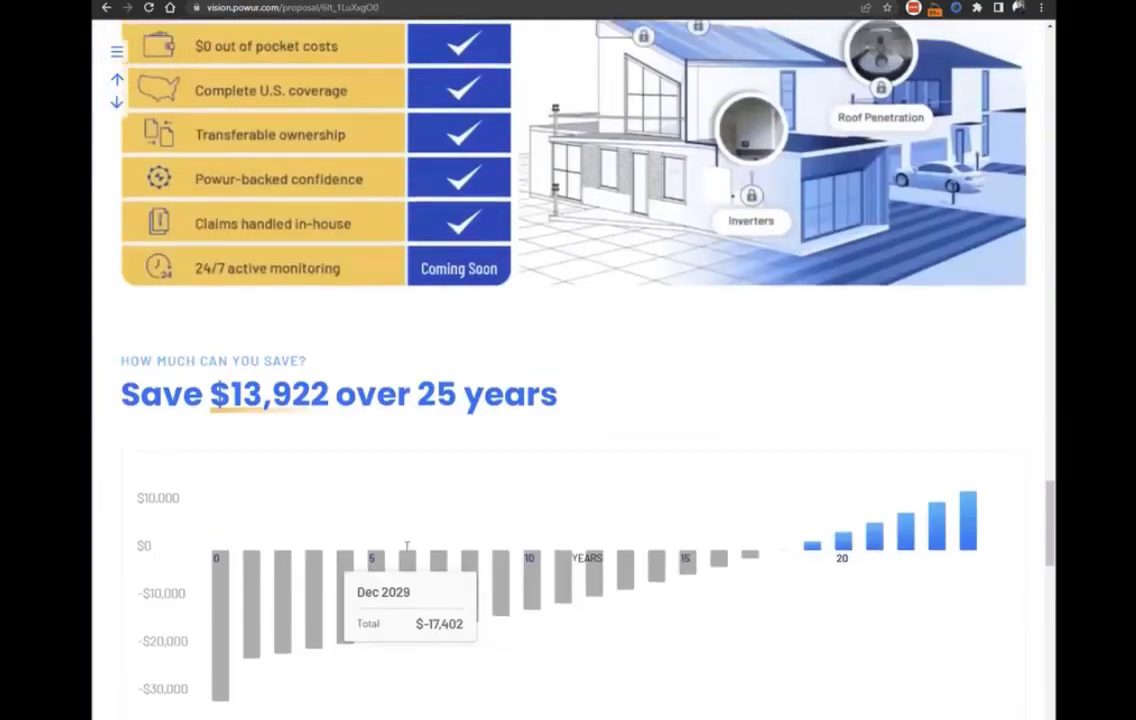
scroll(448, 561, "up", 15)
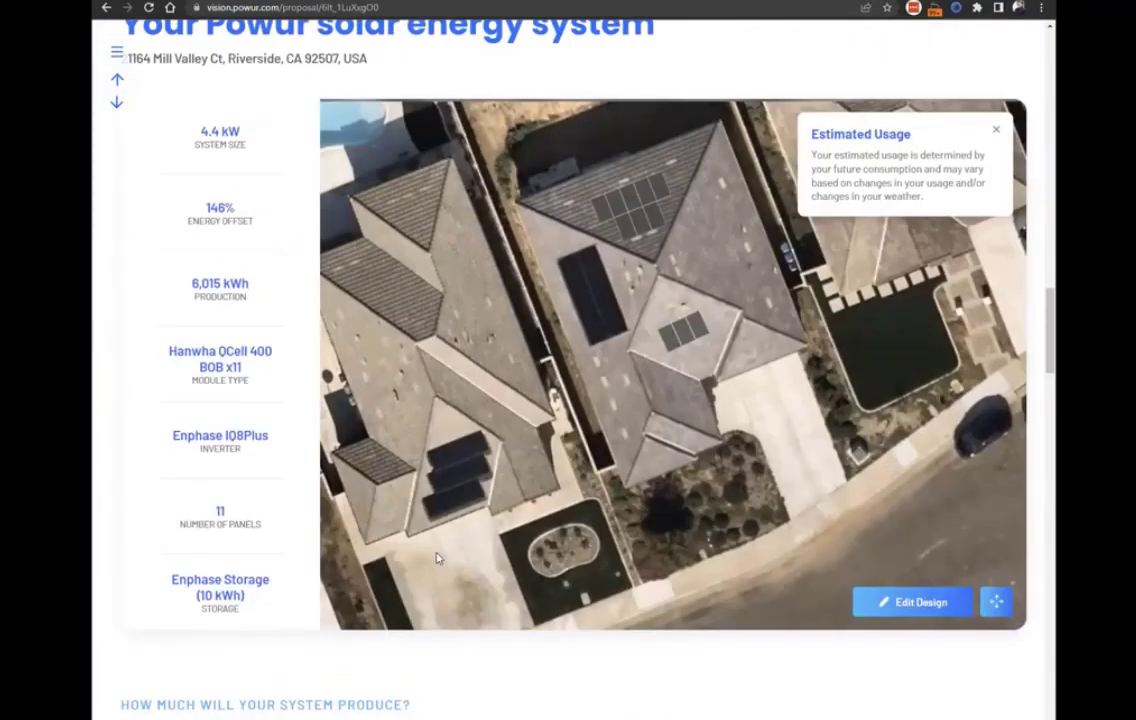
scroll(437, 558, "up", 15)
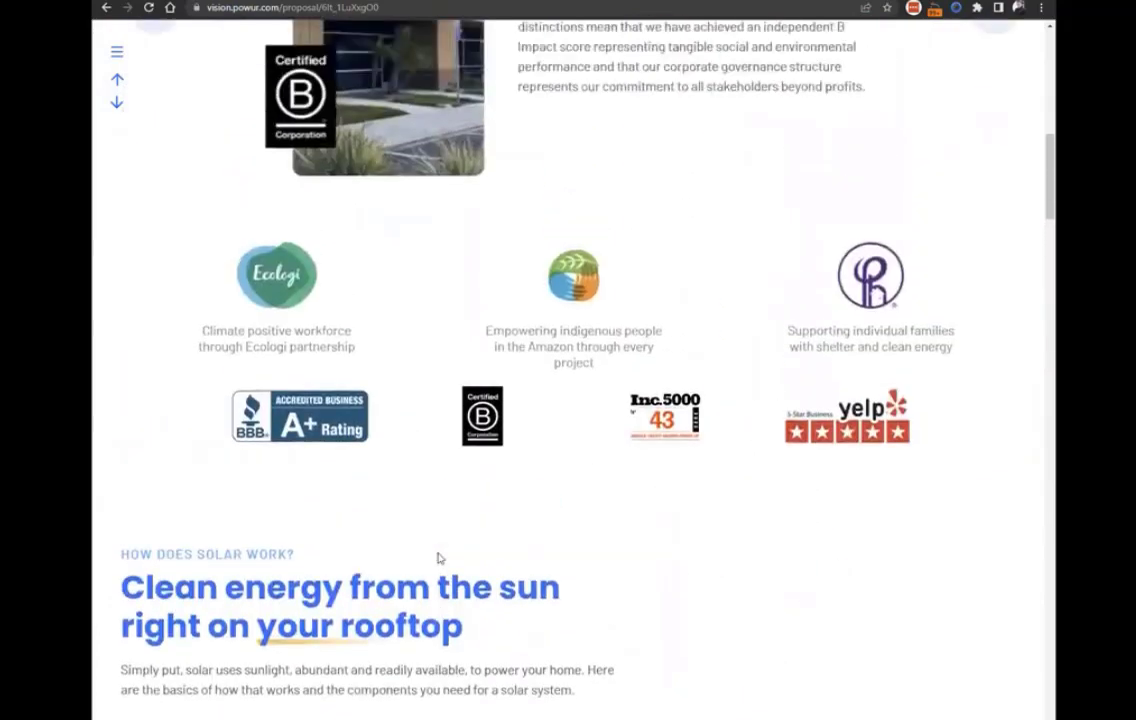
scroll(438, 556, "up", 3)
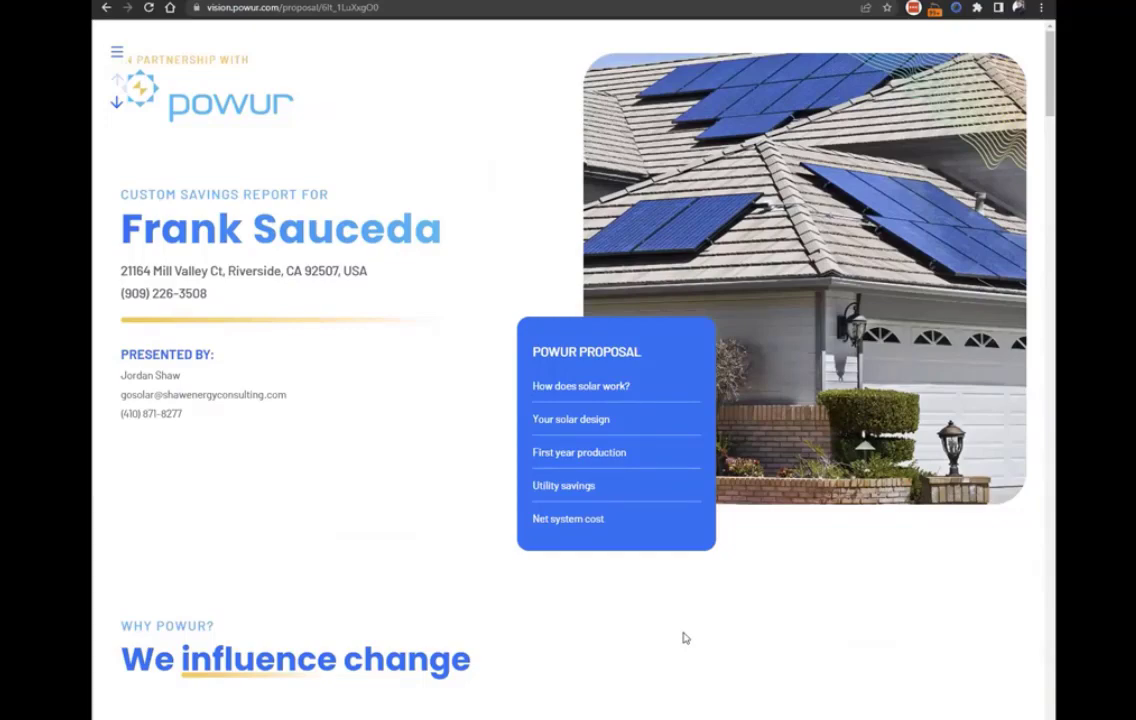
Page through the How Does Solar Work slides up to Grid Connection & Net Metering
scroll(700, 639, "down", 8)
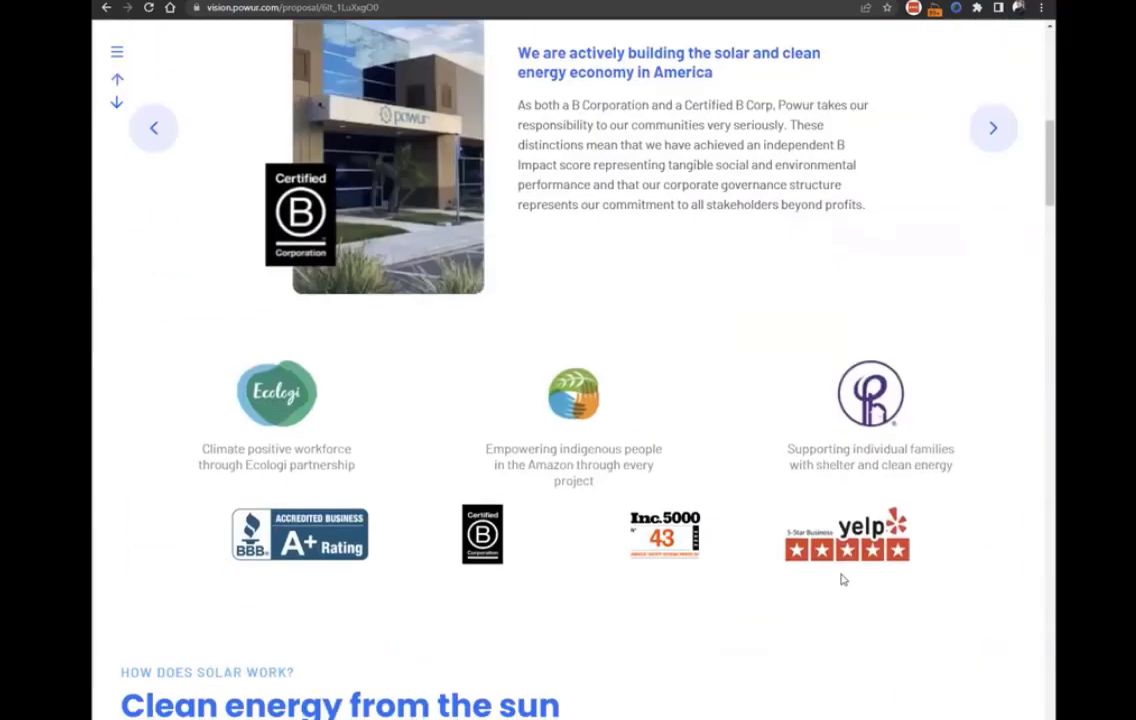
scroll(843, 580, "down", 7)
left_click(994, 370)
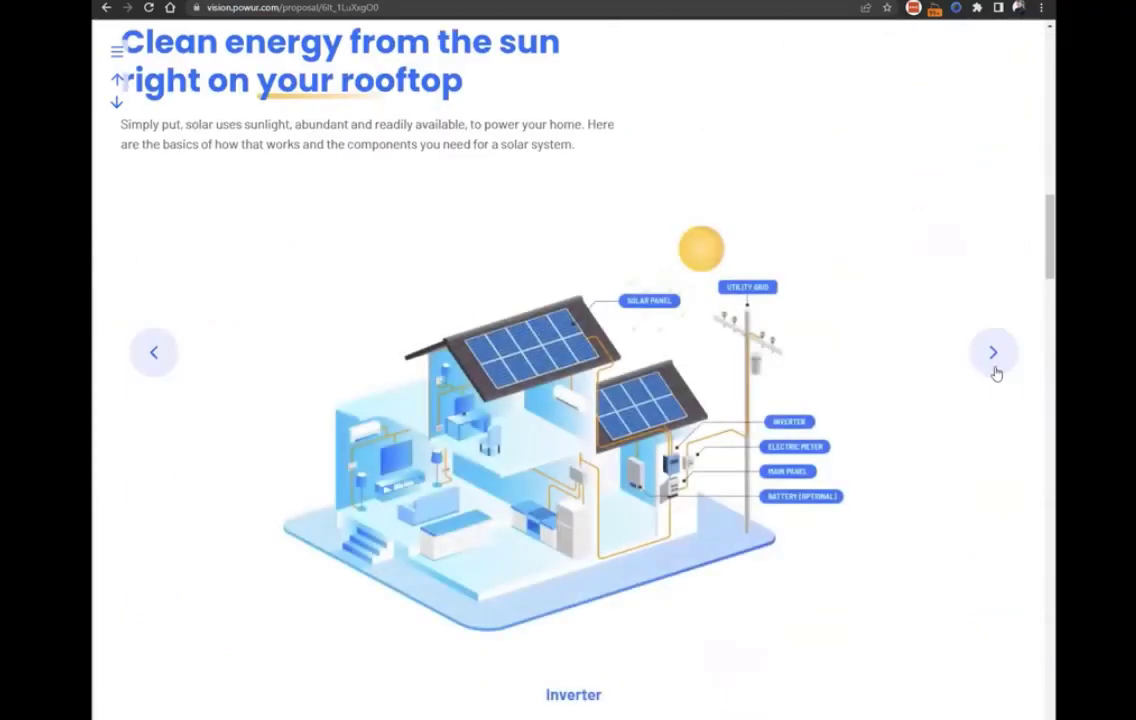
left_click(994, 372)
scroll(956, 380, "down", 2)
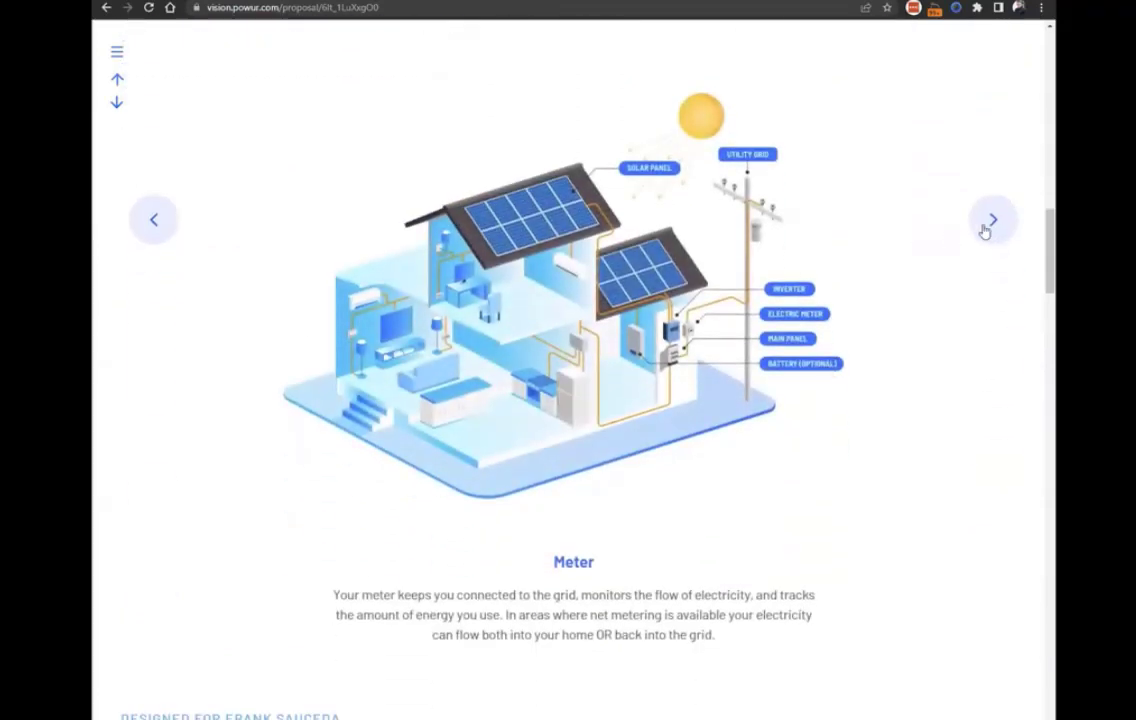
left_click(985, 231)
scroll(819, 180, "up", 2)
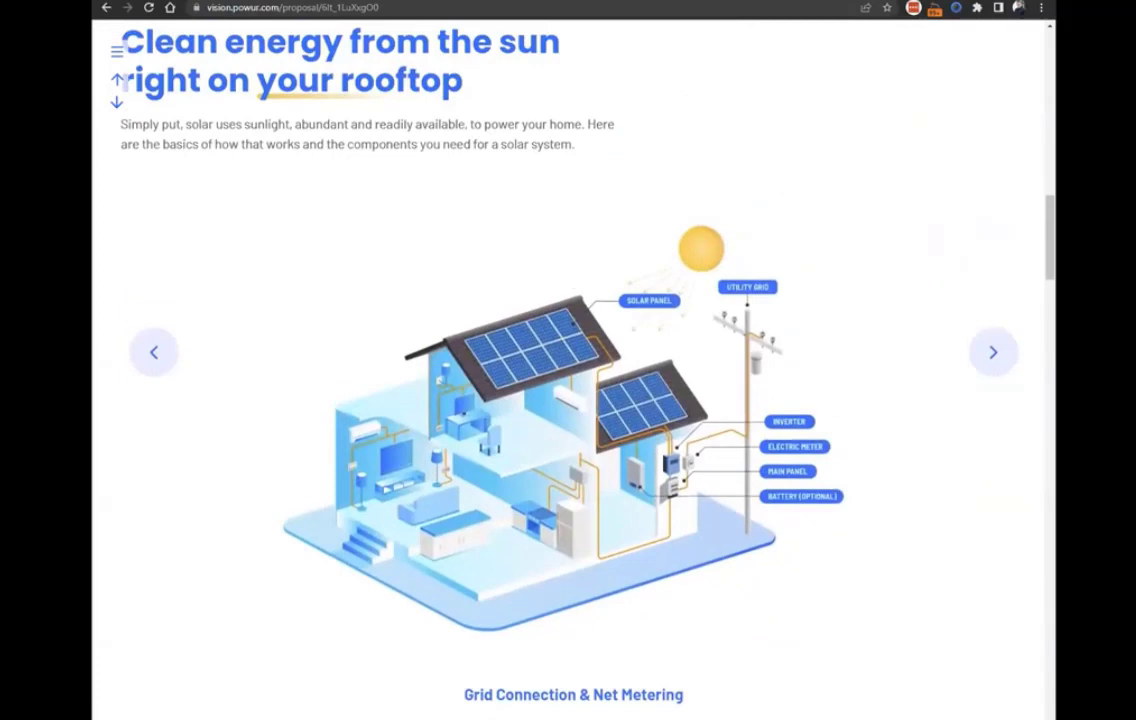
Go back to the Why Powur section and review the B Corporation description, partnerships and business ratings
scroll(644, 322, "up", 10)
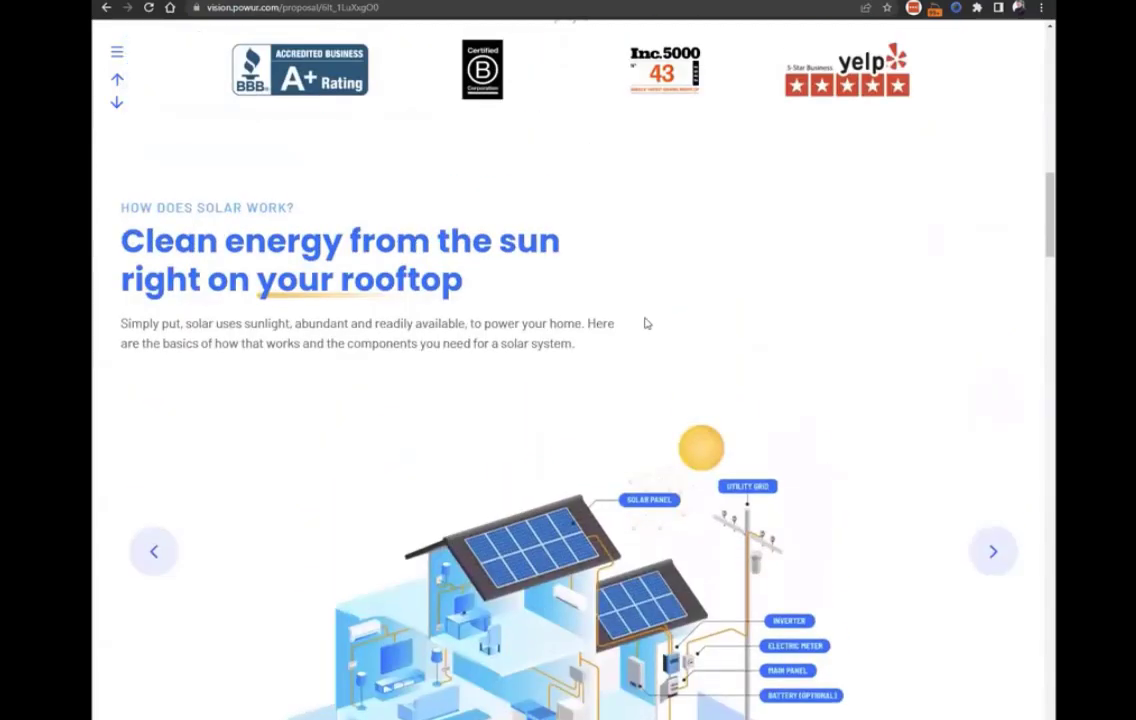
scroll(775, 306, "up", 3)
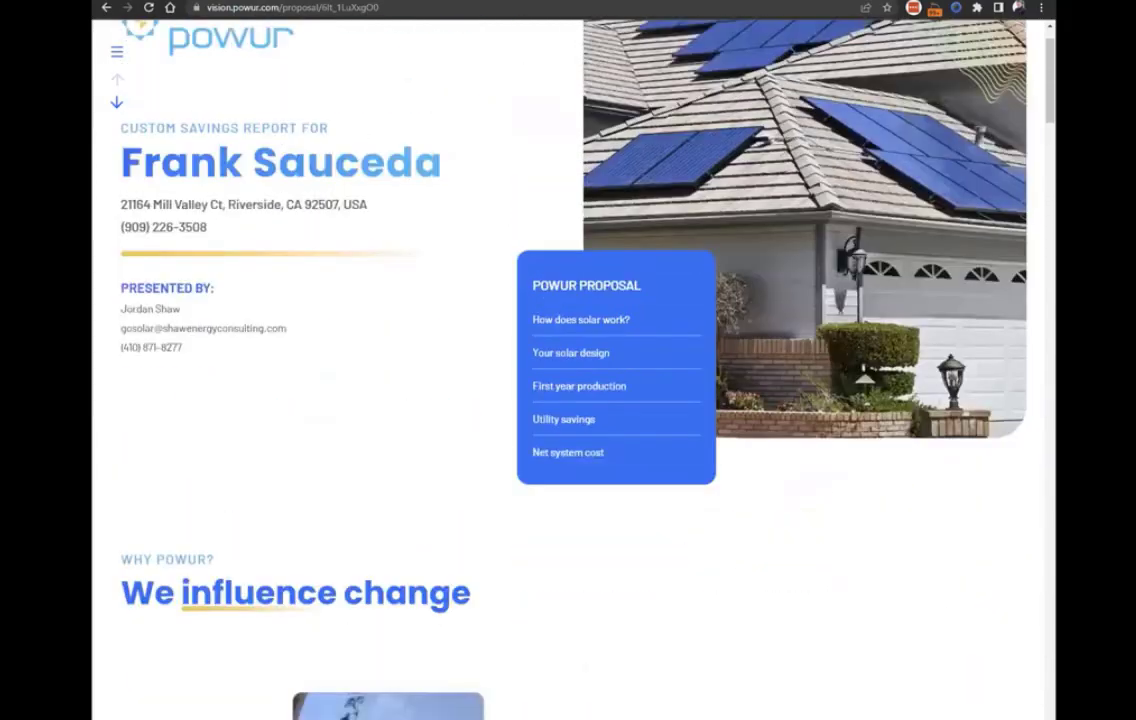
scroll(487, 348, "up", 1)
scroll(695, 299, "down", 5)
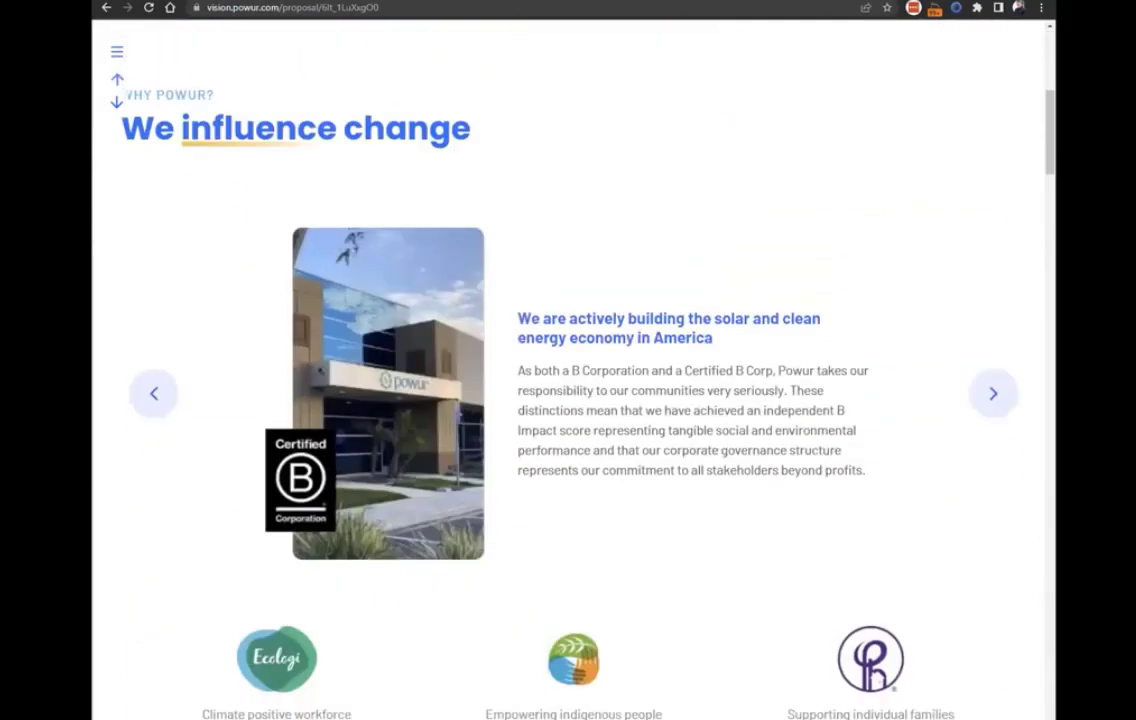
scroll(860, 315, "down", 1)
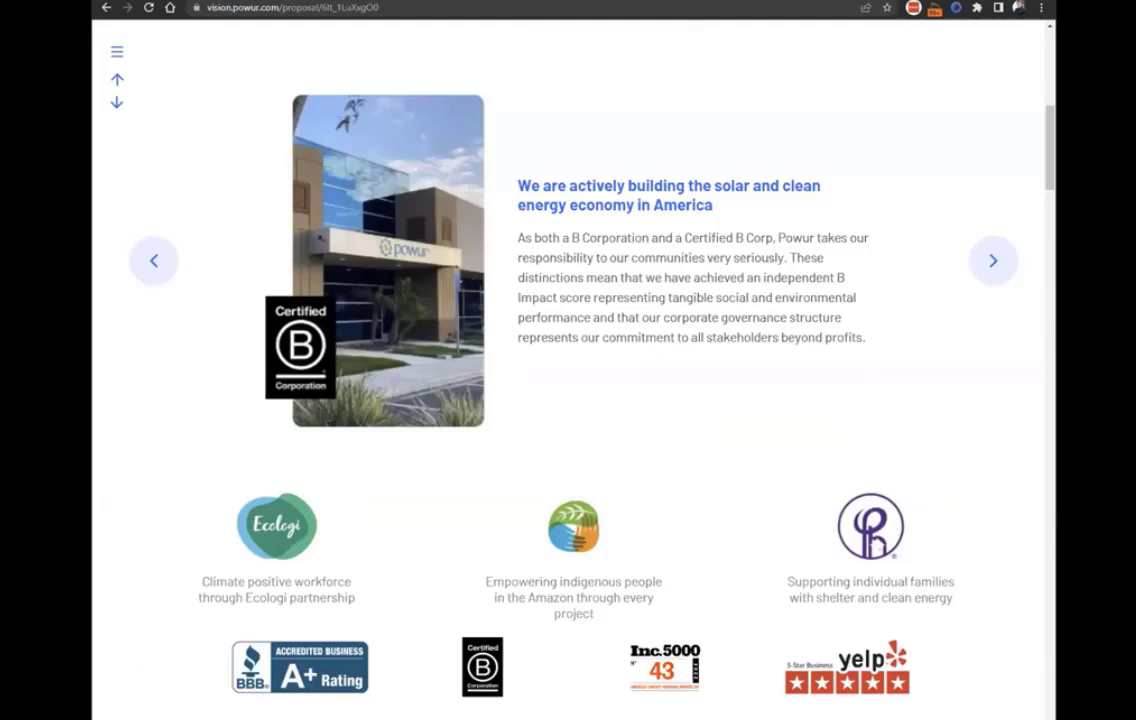
scroll(620, 244, "up", 1)
scroll(490, 342, "down", 2)
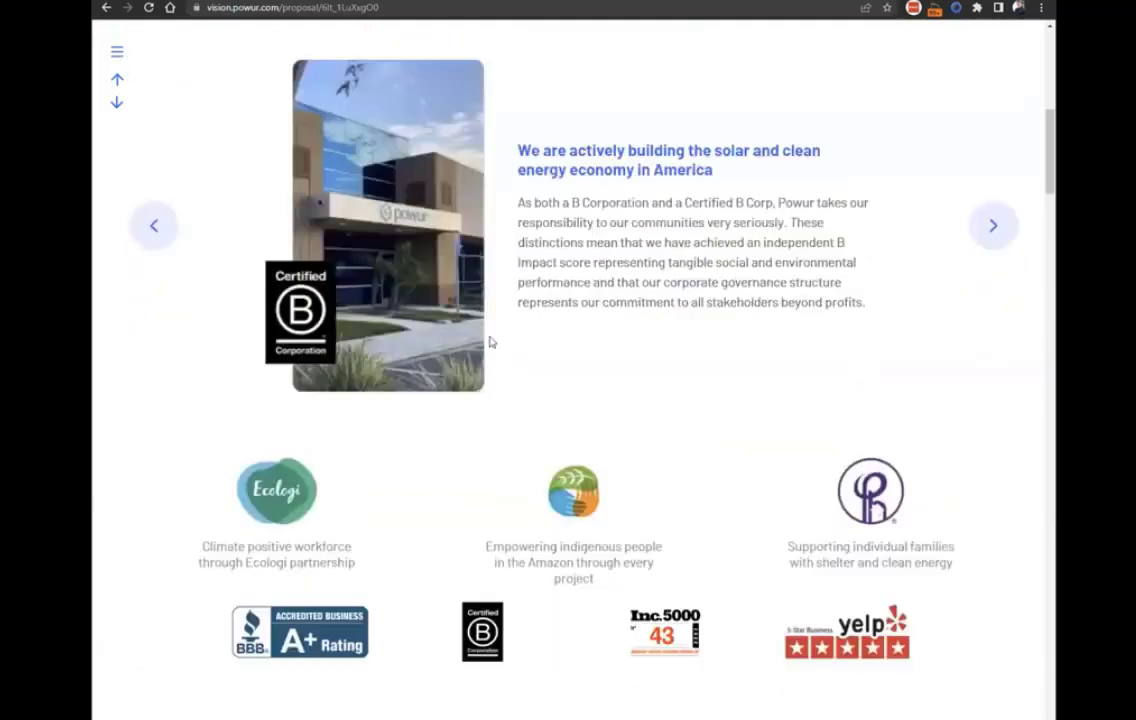
Go to the solar energy system section and check the available modules in the module selection, keeping Hanwha QCell 400 BOB
scroll(490, 342, "down", 15)
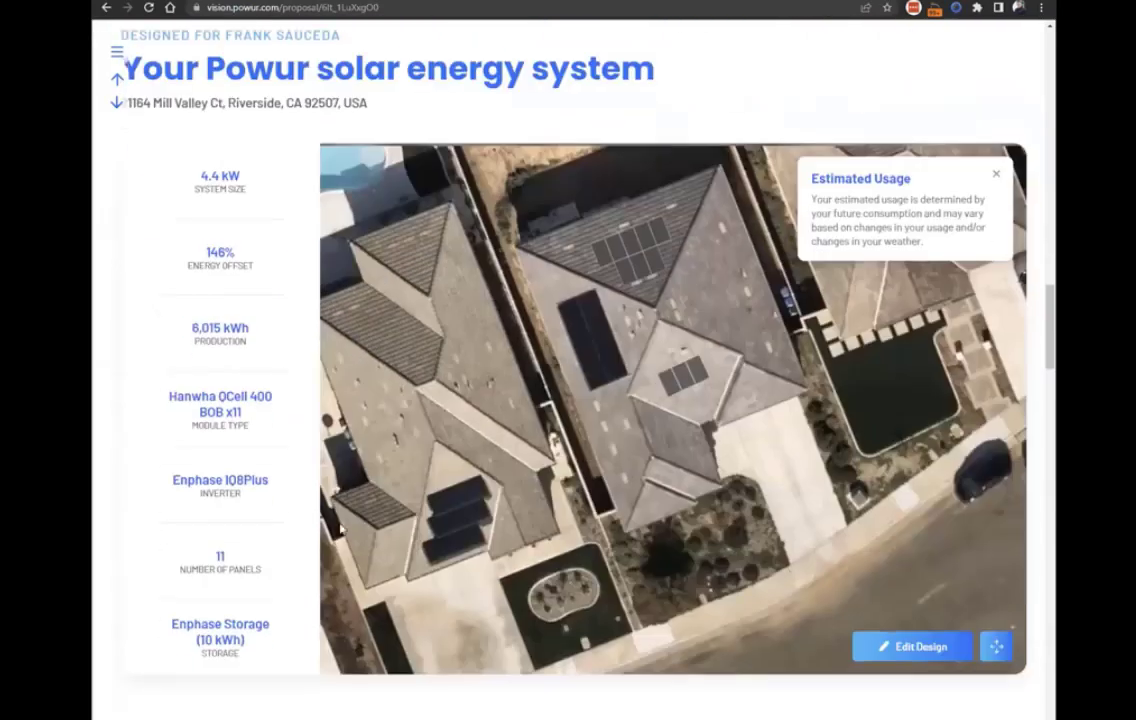
scroll(335, 522, "down", 1)
scroll(320, 515, "up", 1)
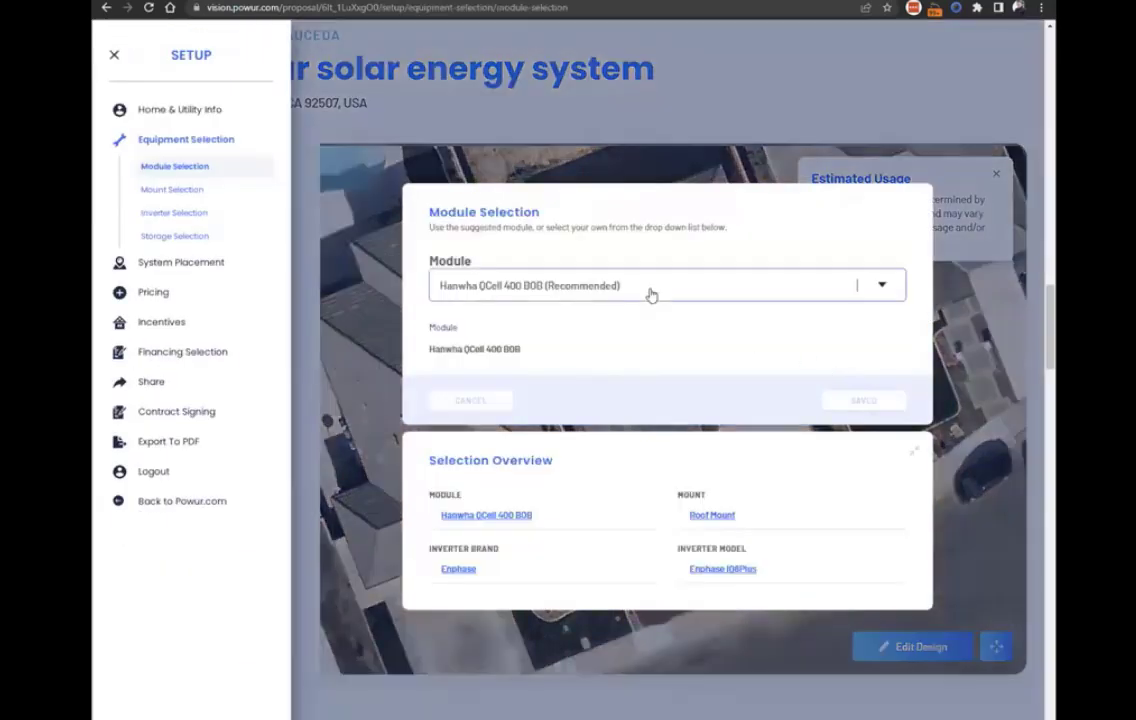
left_click(644, 290)
left_click(613, 307)
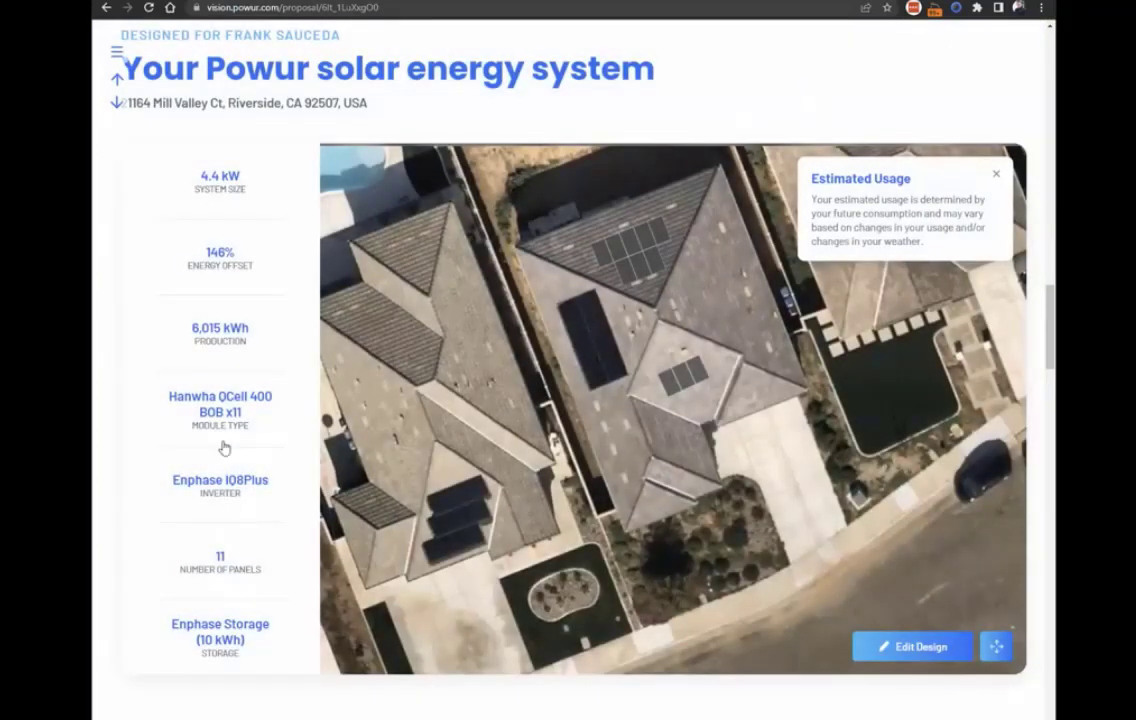
Change the inverter brand to SolarEdge with the ENERGY HUB INVERTER 3.8KW BATTERY ACCESS, W/ RGM model and save the selection
left_click(216, 481)
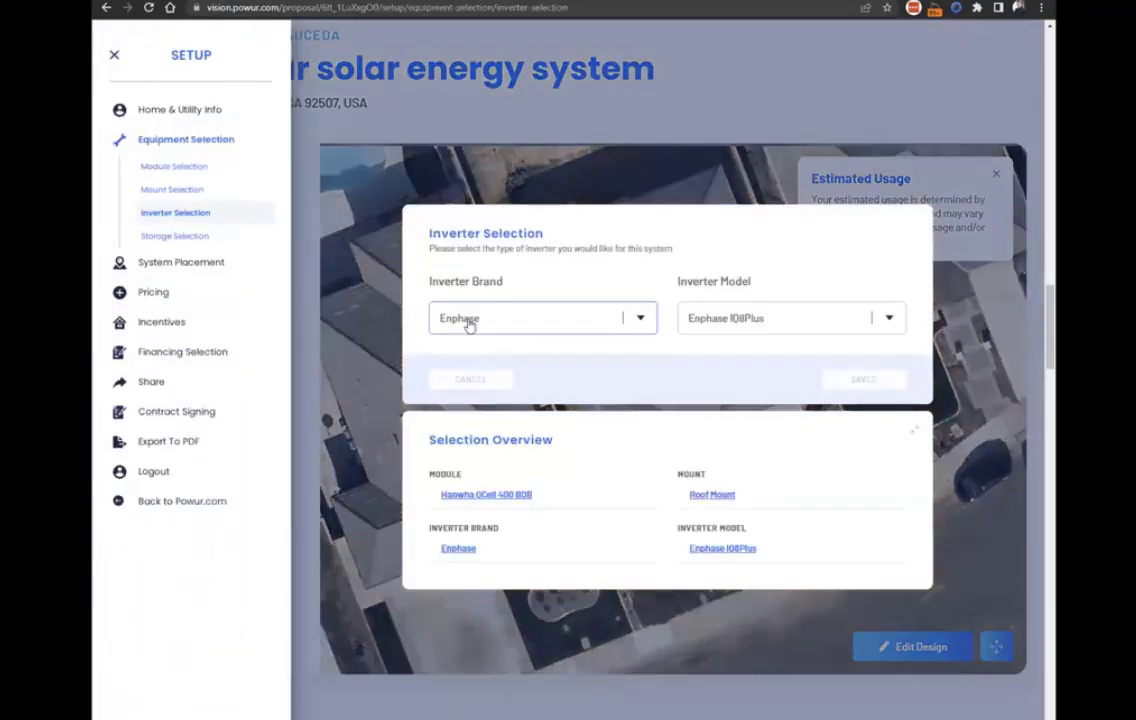
left_click(469, 325)
left_click(468, 414)
left_click(758, 290)
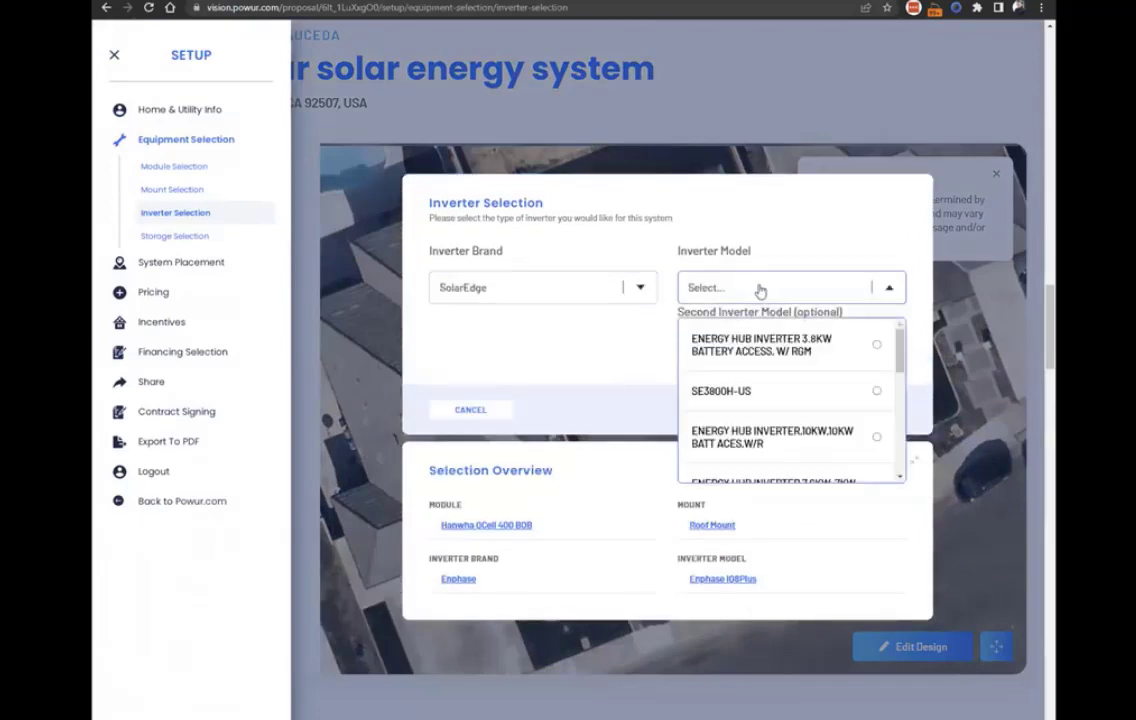
left_click(787, 350)
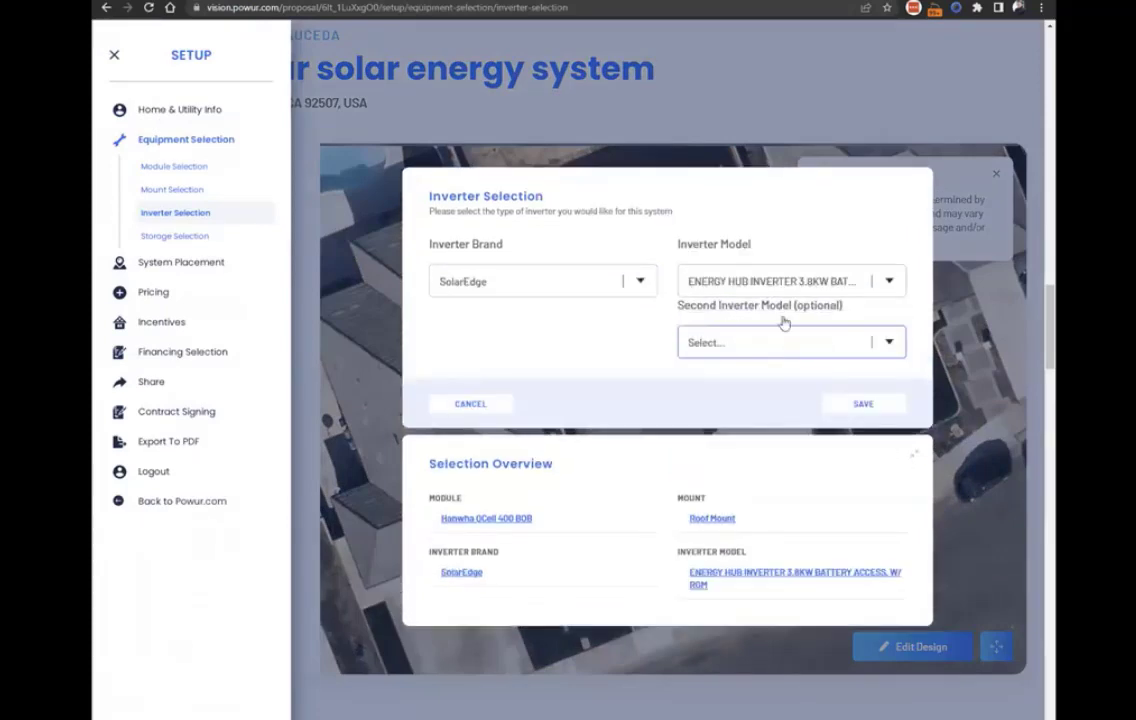
left_click(844, 400)
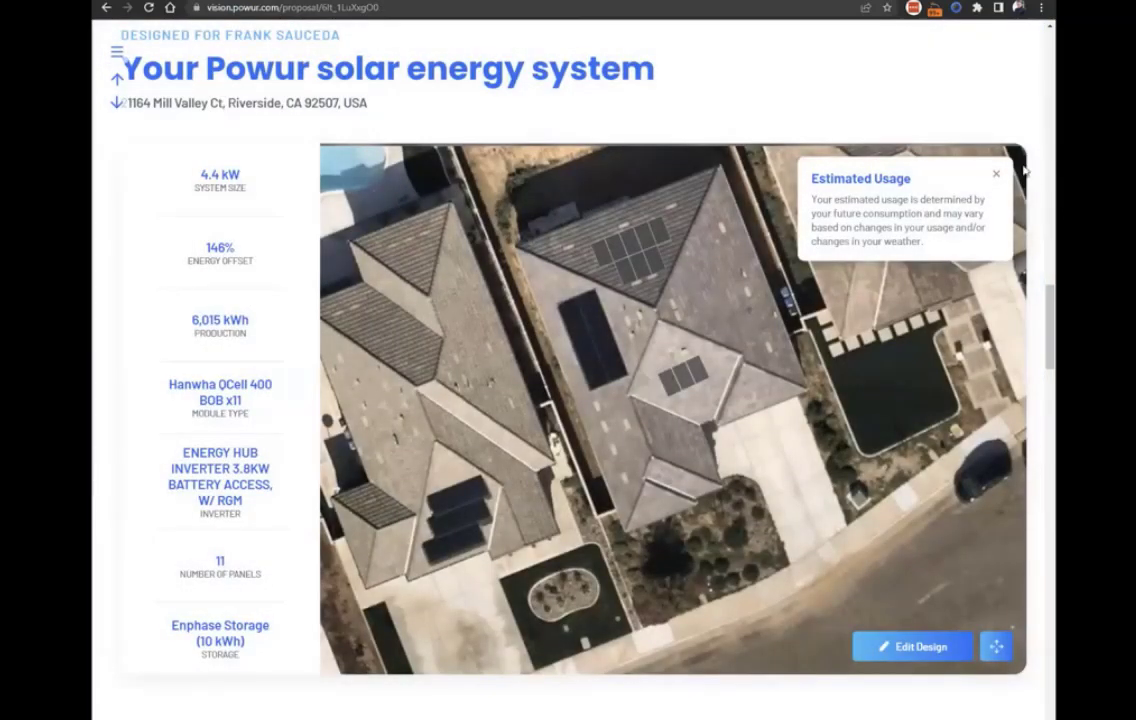
Edit the design to include two more panels on the small front roof face, return to the proposal and dismiss the Estimated Usage note
left_click(997, 175)
left_click(902, 645)
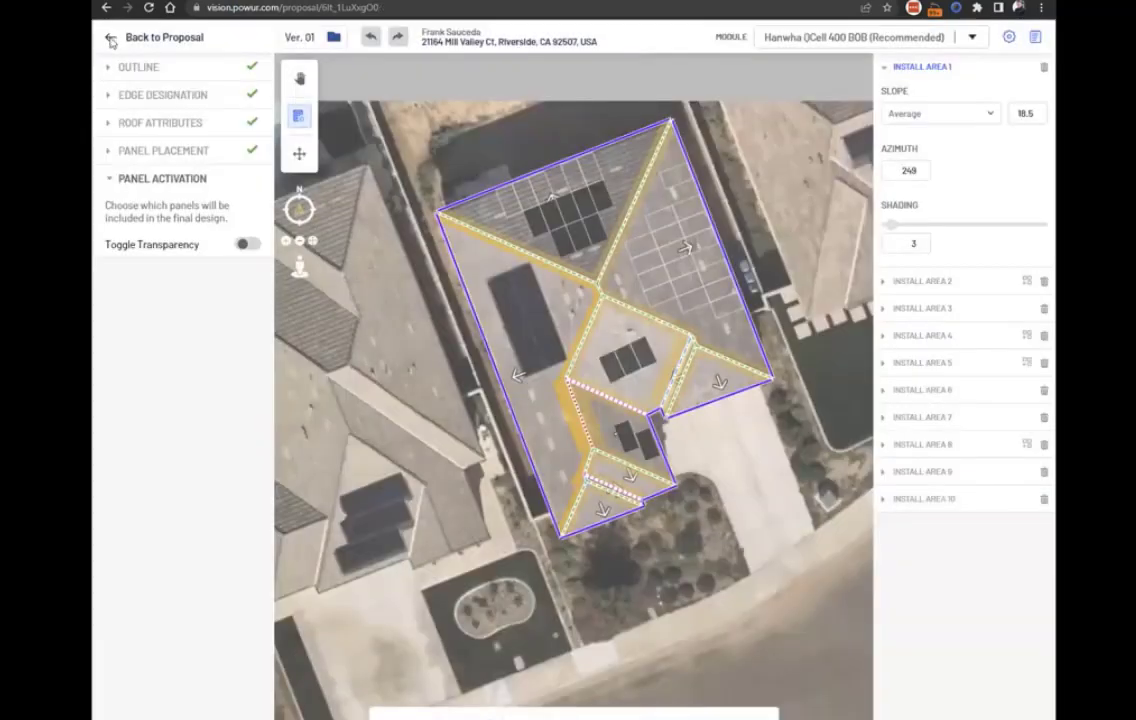
left_click(104, 38)
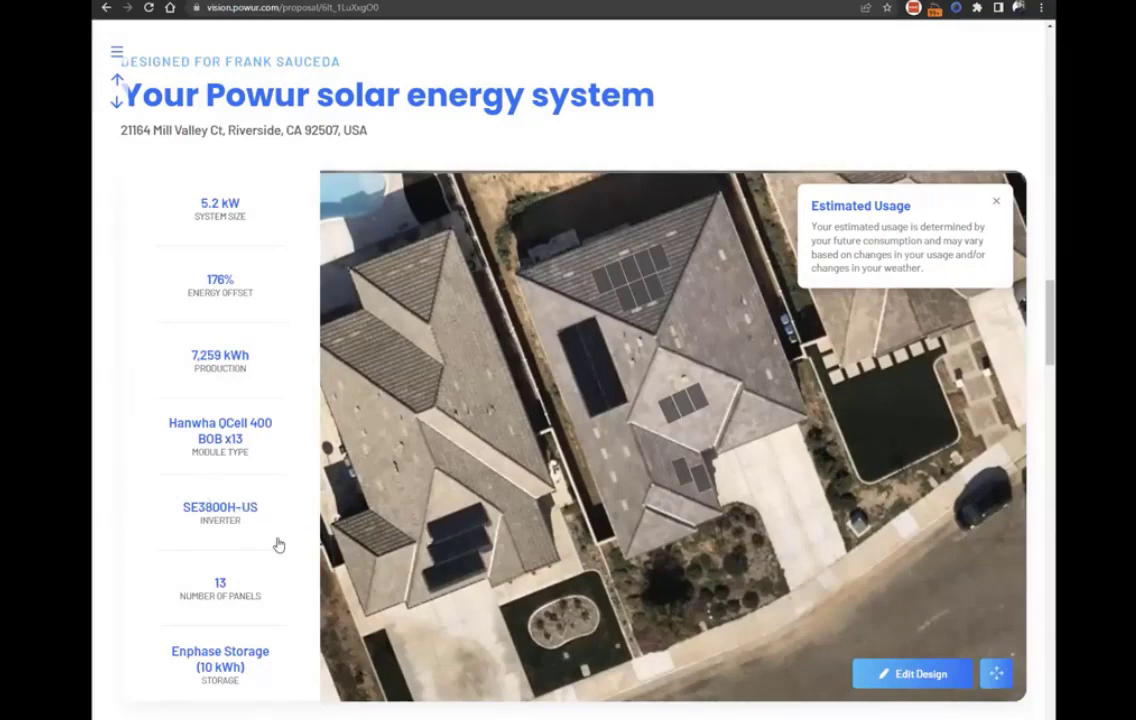
left_click(997, 204)
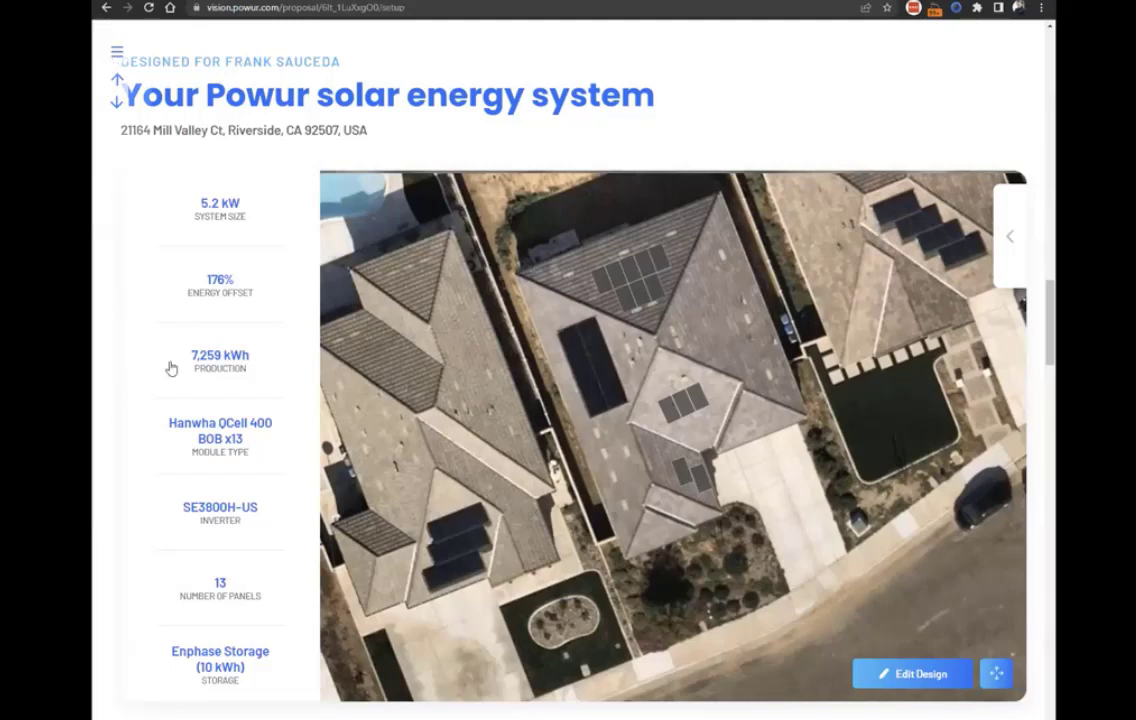
Replace the Enphase storage with SolarEdge Energy Bank Battery, 10 kWh and save the storage selection
left_click_drag(170, 651, 262, 676)
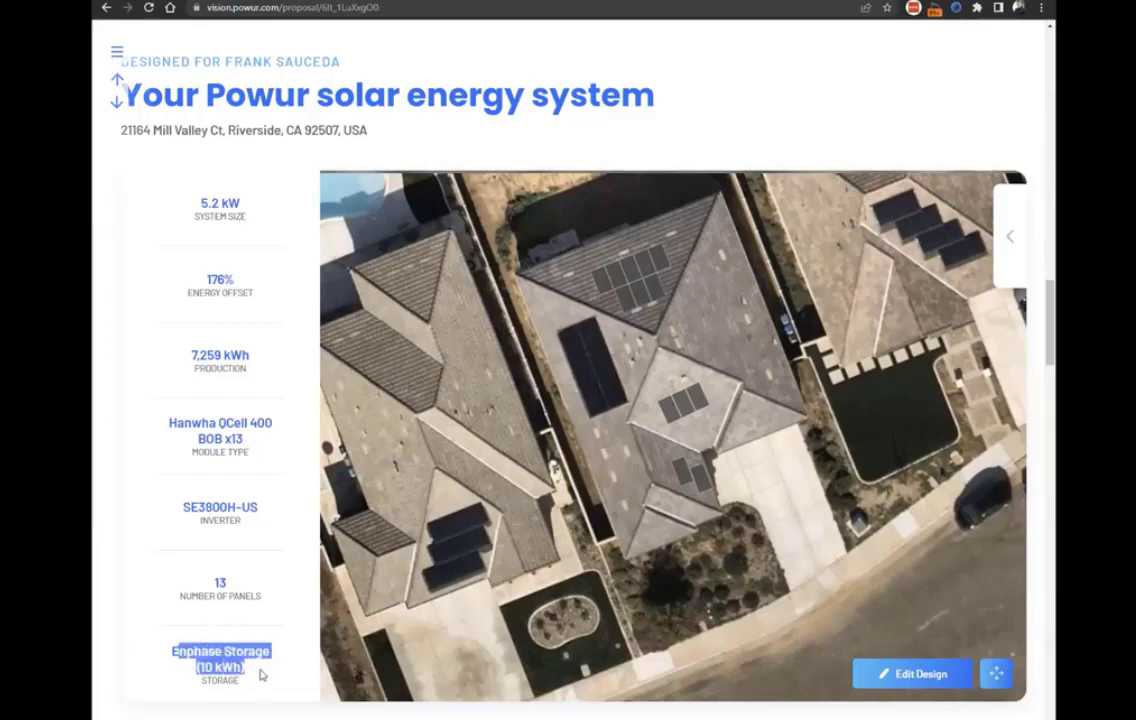
left_click(137, 130)
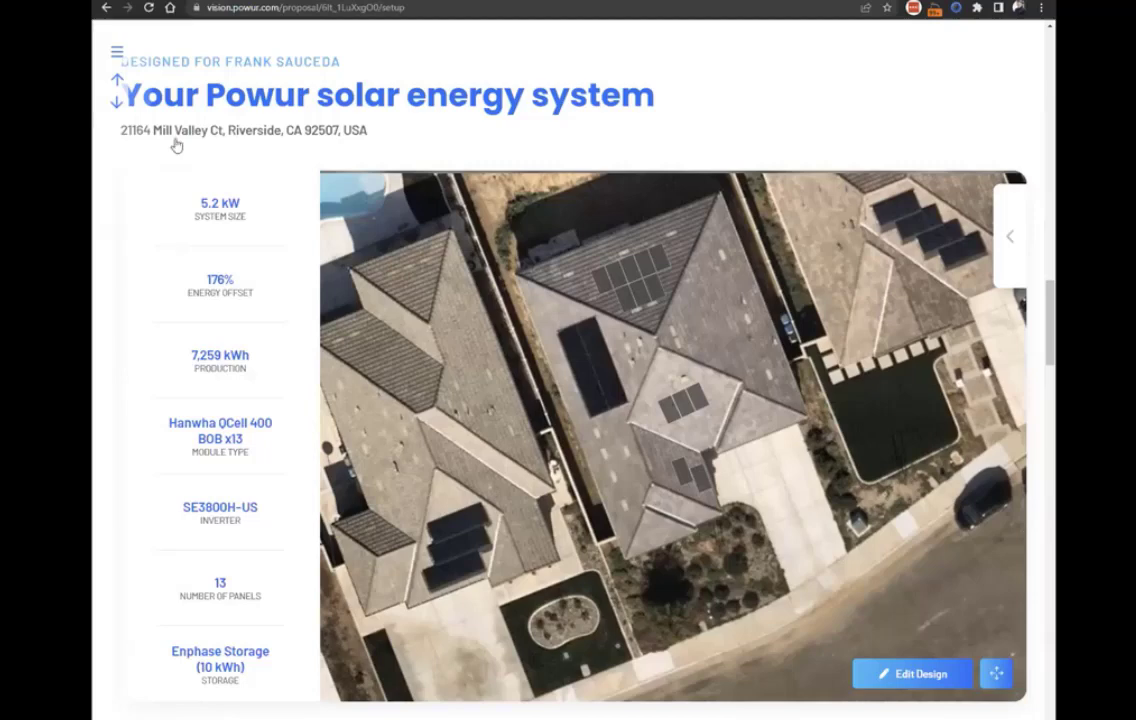
left_click(170, 224)
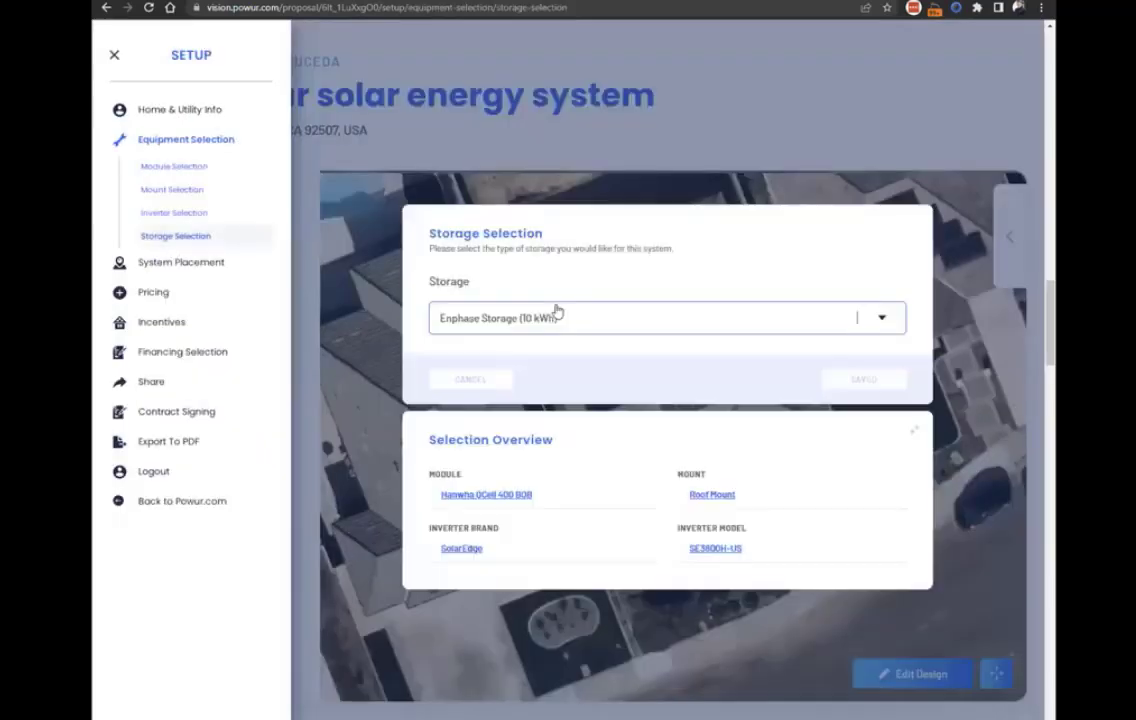
left_click(552, 316)
left_click(511, 407)
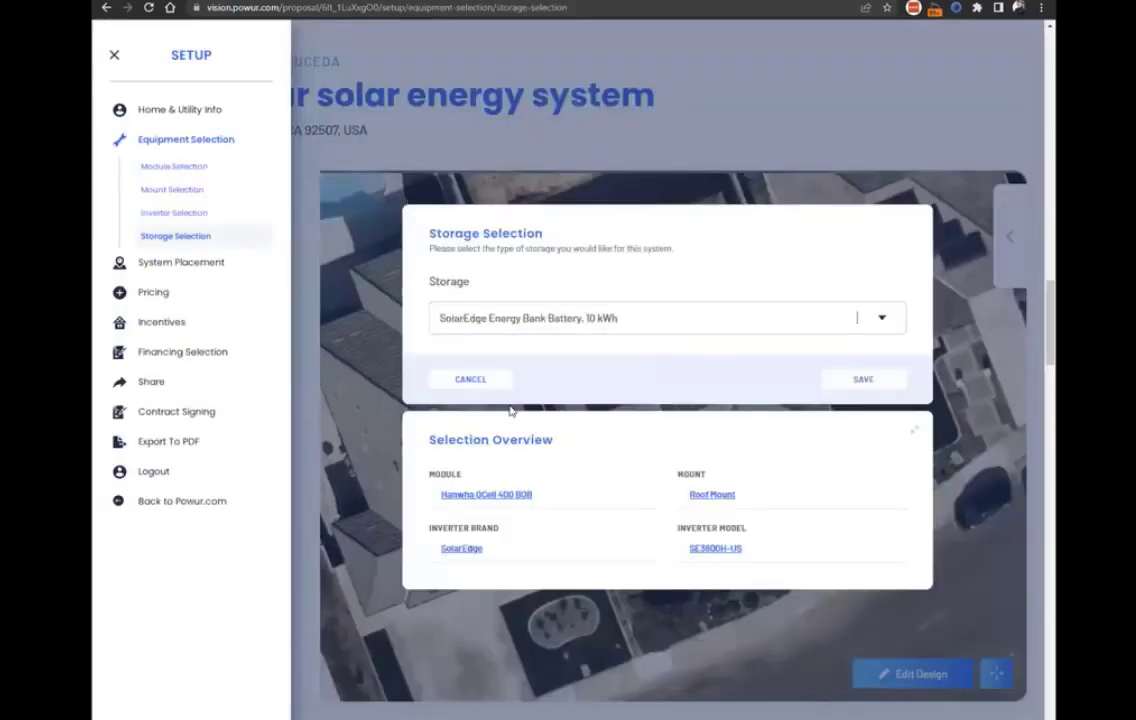
left_click(886, 384)
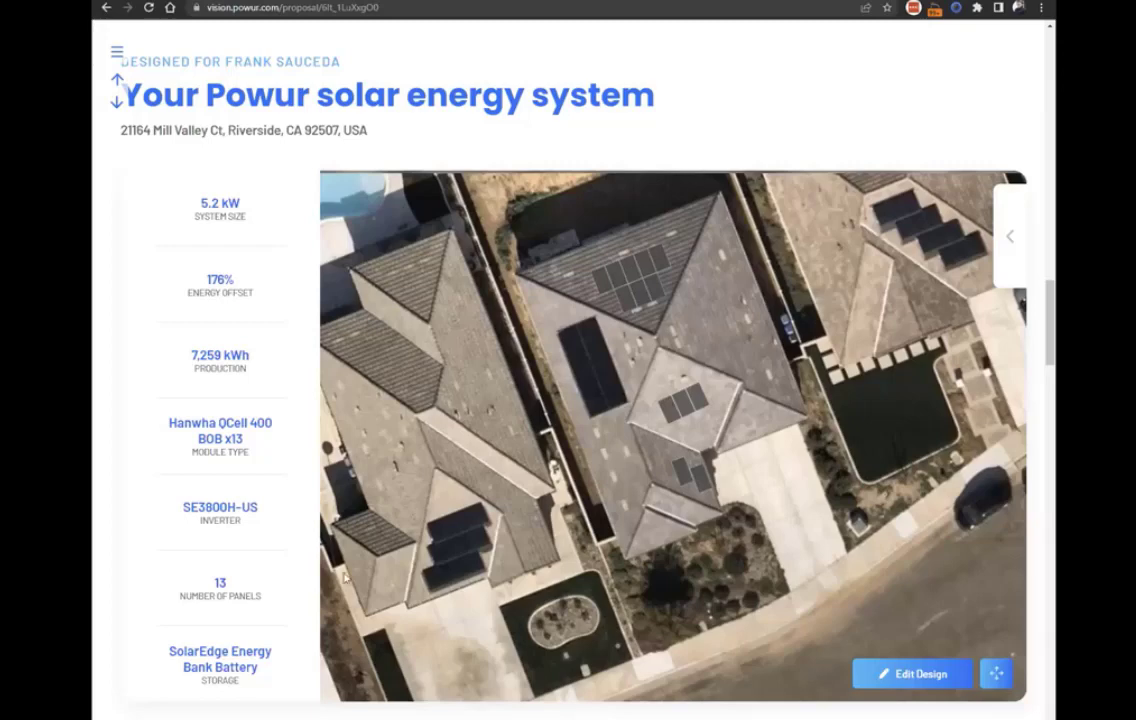
Switch the SolarEdge inverter model to ENERGY HUB INVERTER 3.8KW BATTERY ACCESS, W/ RGM and save it
left_click(222, 511)
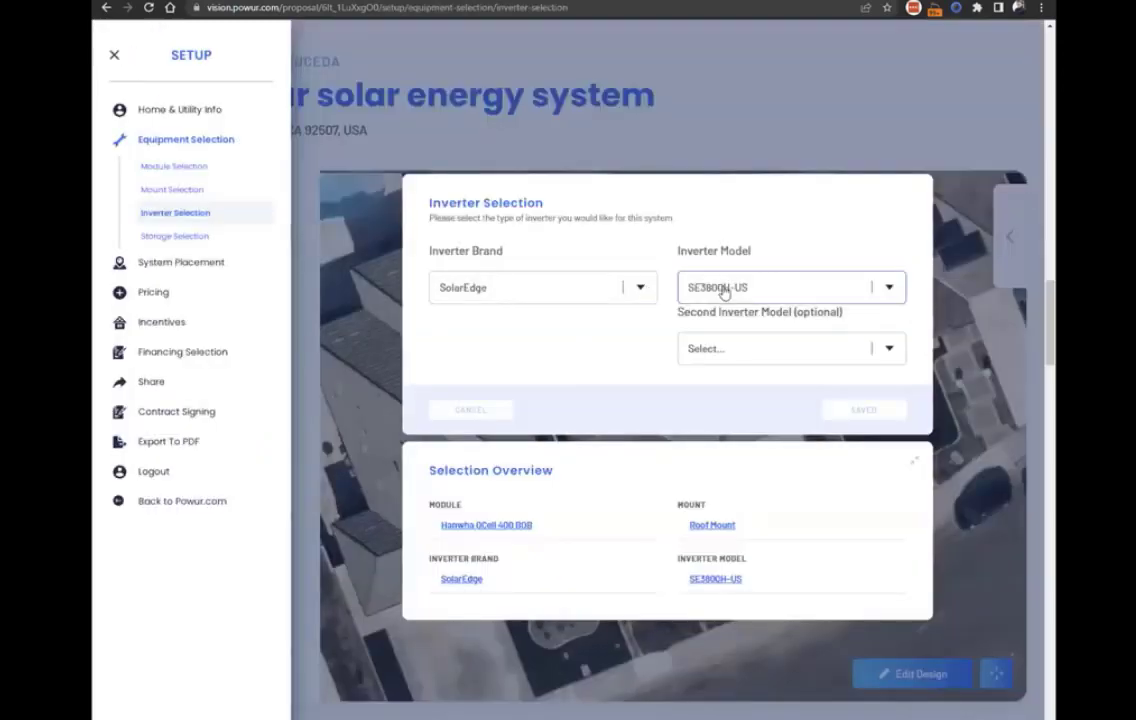
left_click(724, 292)
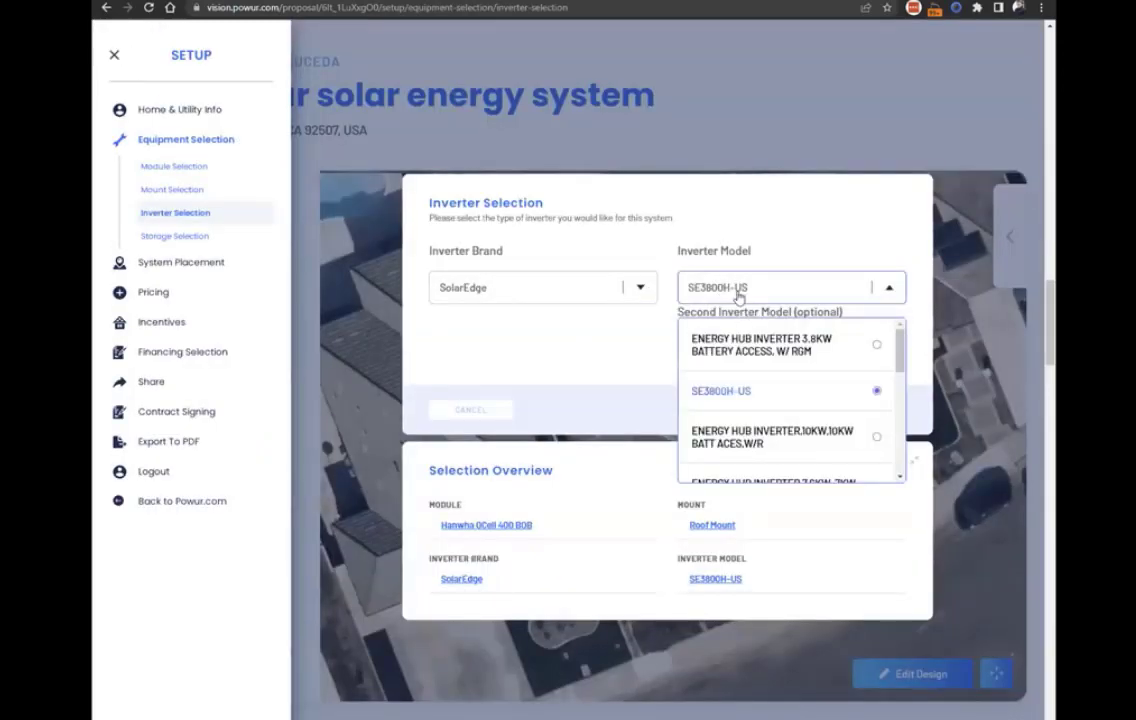
left_click(735, 206)
left_click(779, 292)
left_click(761, 346)
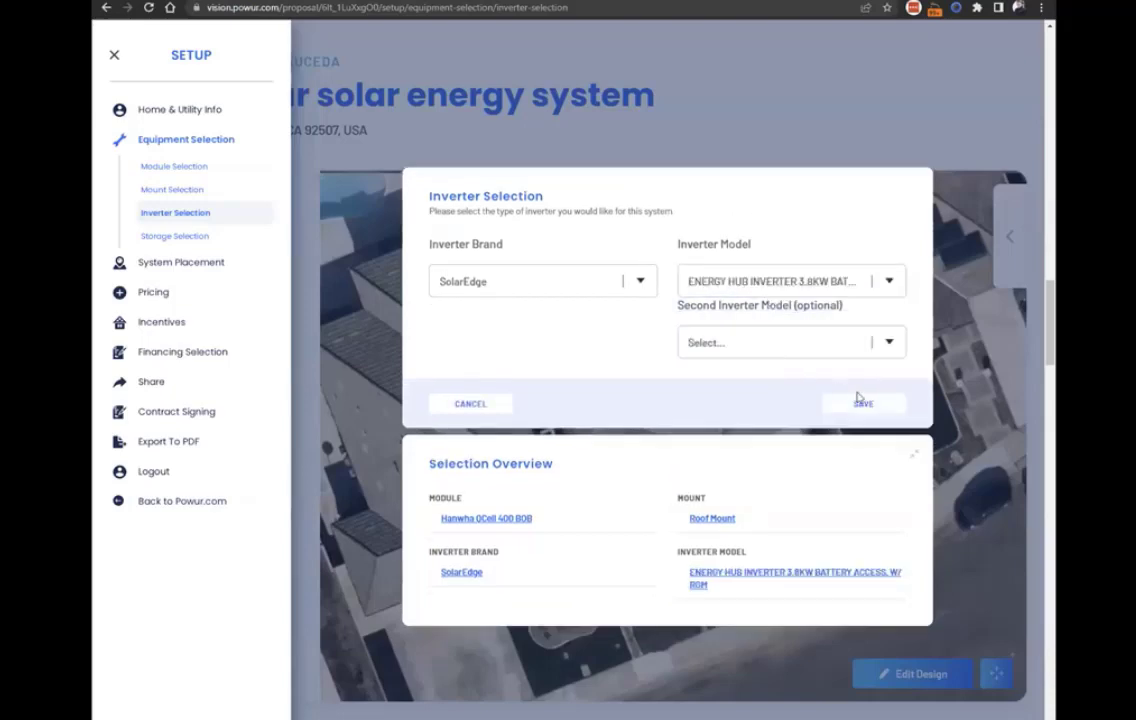
left_click(863, 403)
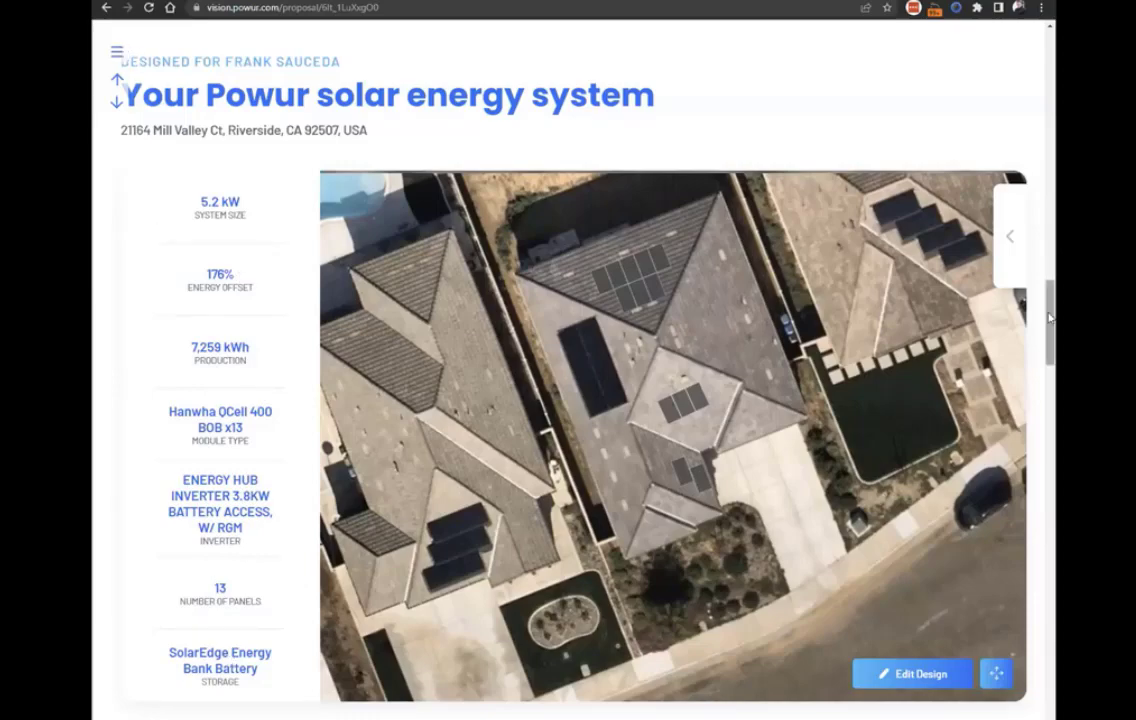
Reopen the inverter selection from the solar energy system section, set the inverter model to SE3800H-US and save
scroll(1040, 106, "up", 10)
scroll(1038, 42, "up", 12)
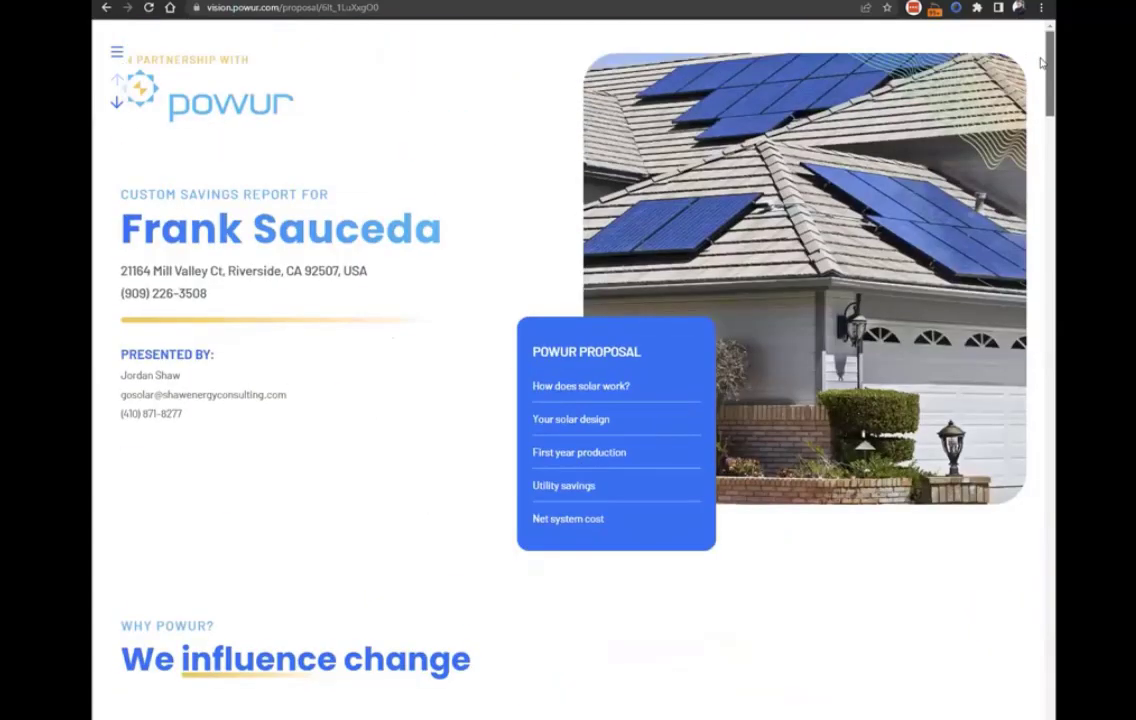
scroll(1048, 250, "down", 10)
scroll(1051, 280, "down", 10)
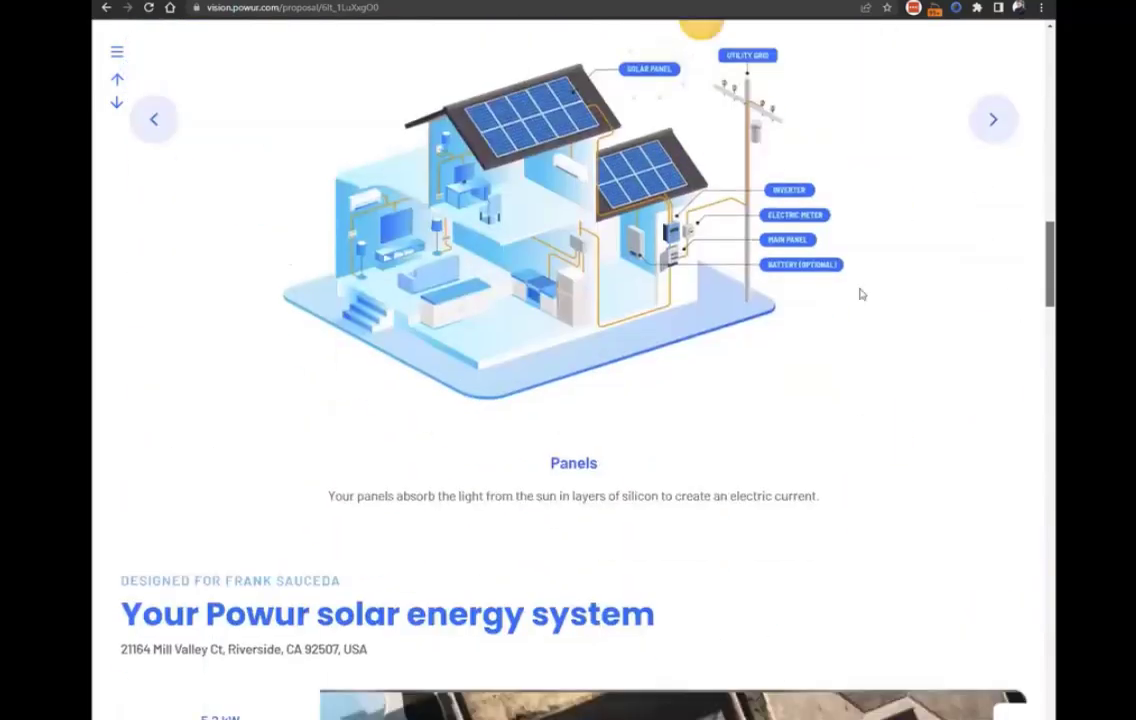
scroll(230, 427, "down", 2)
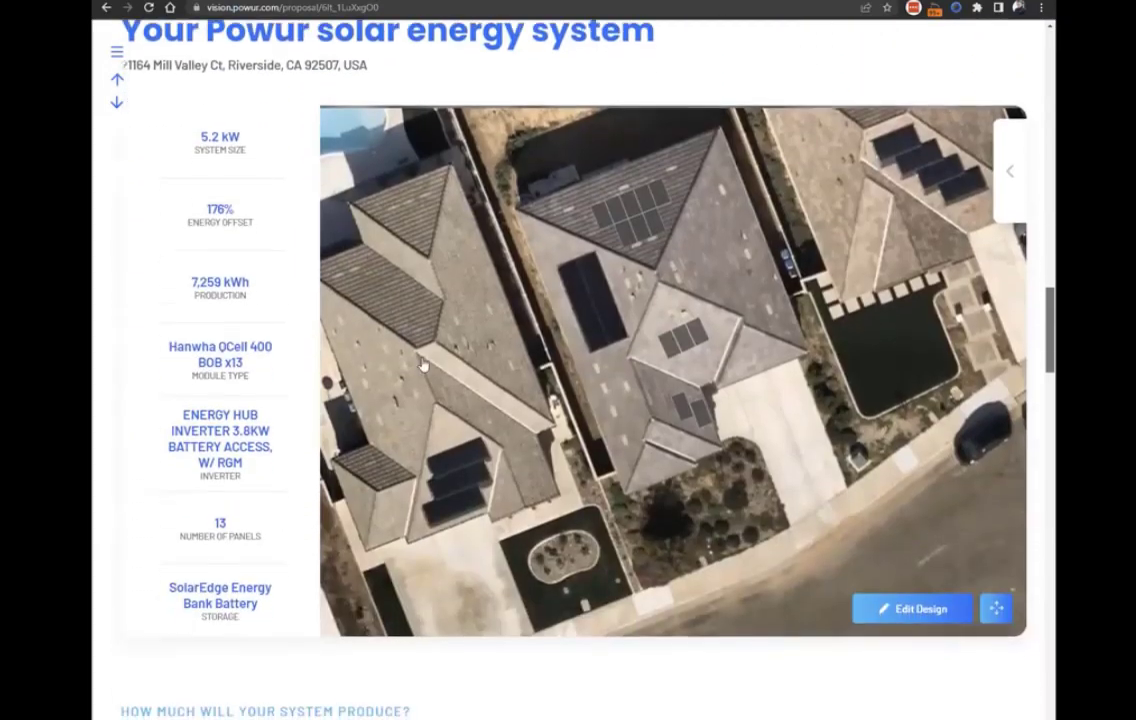
left_click(228, 456)
left_click(472, 285)
left_click(685, 228)
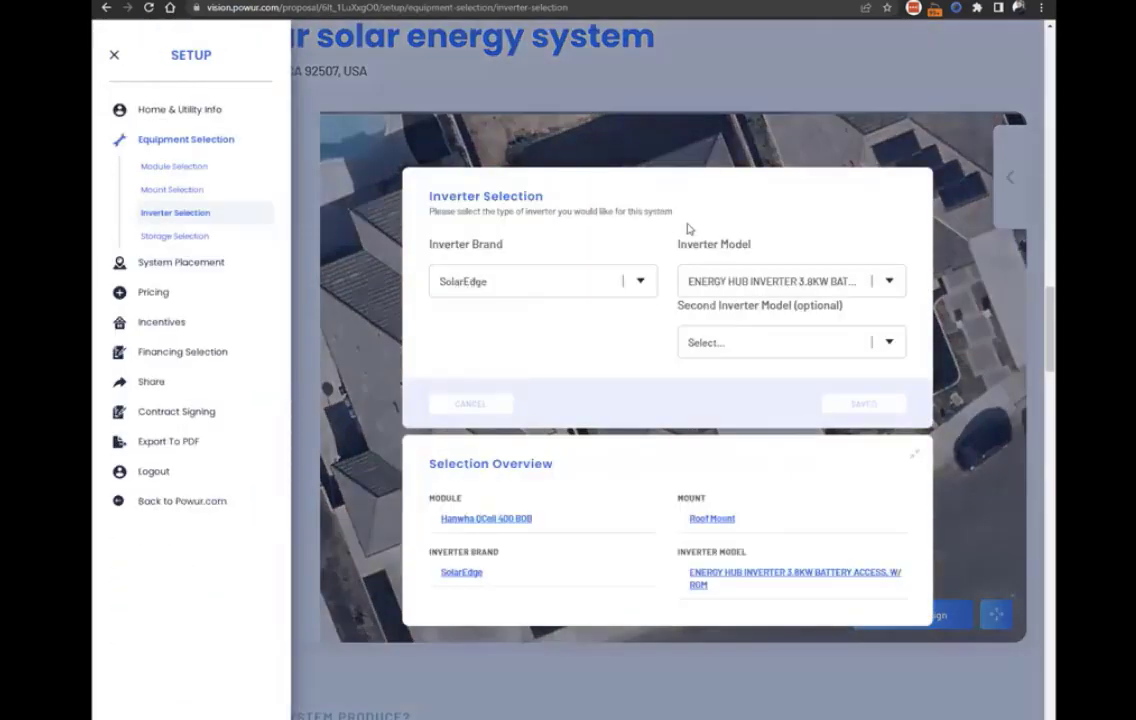
left_click(791, 285)
left_click(771, 388)
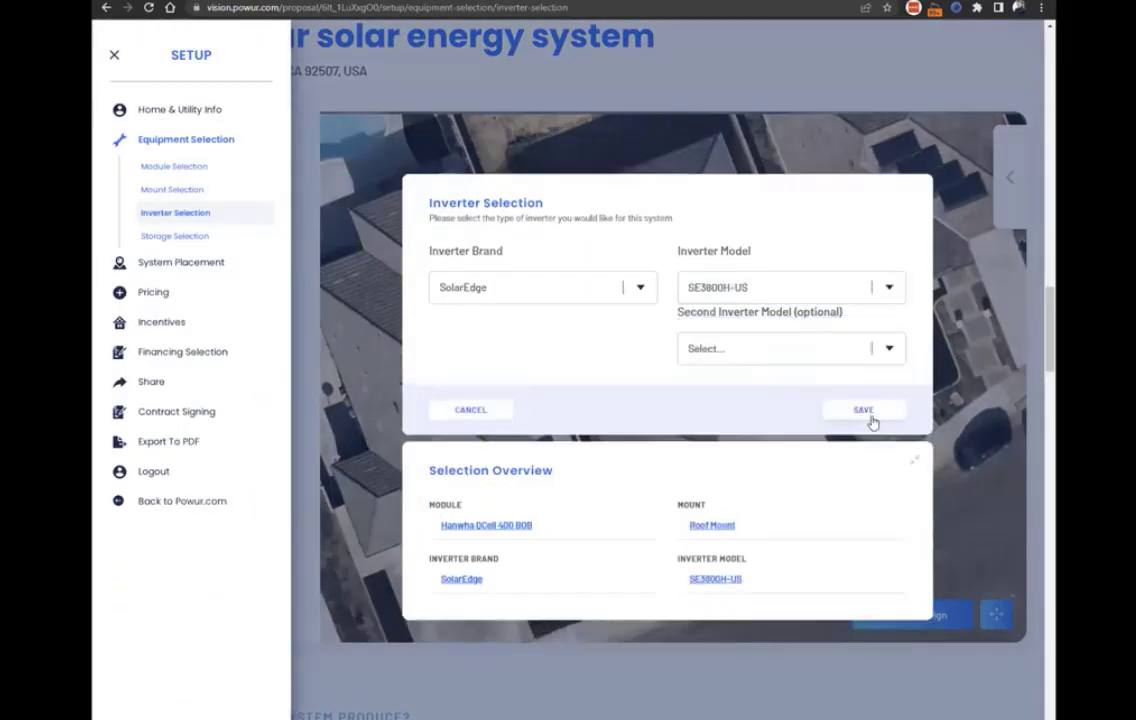
left_click(866, 410)
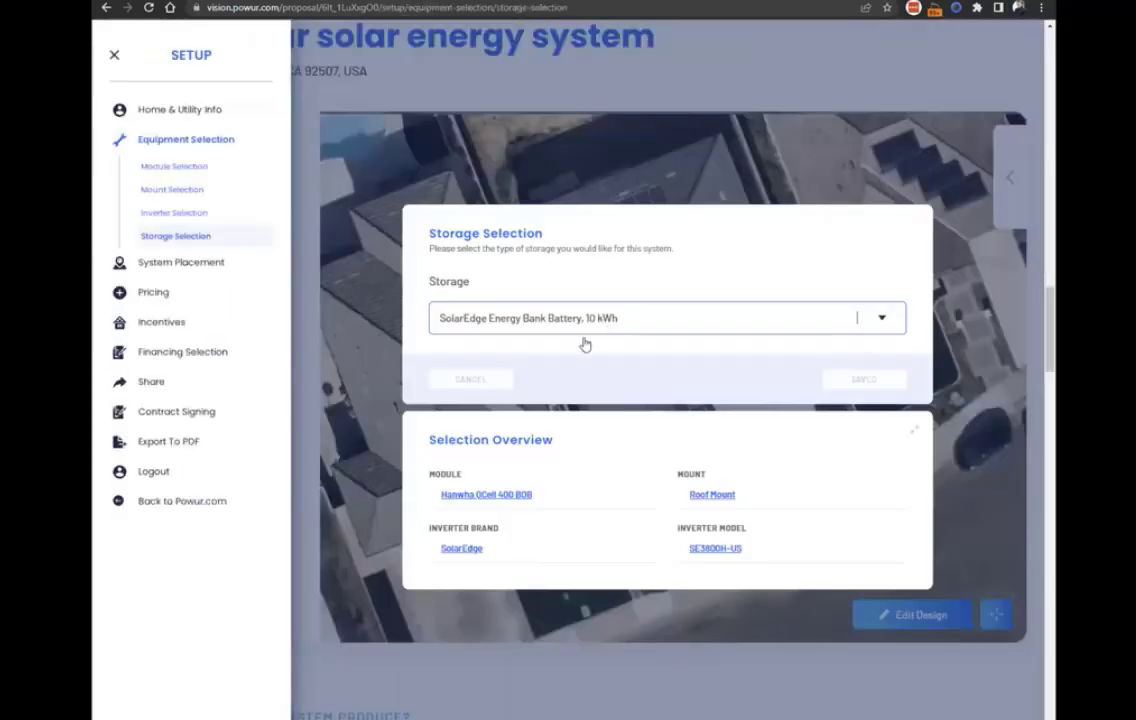
Set the storage selection to the blank "-" option and save it
left_click(579, 327)
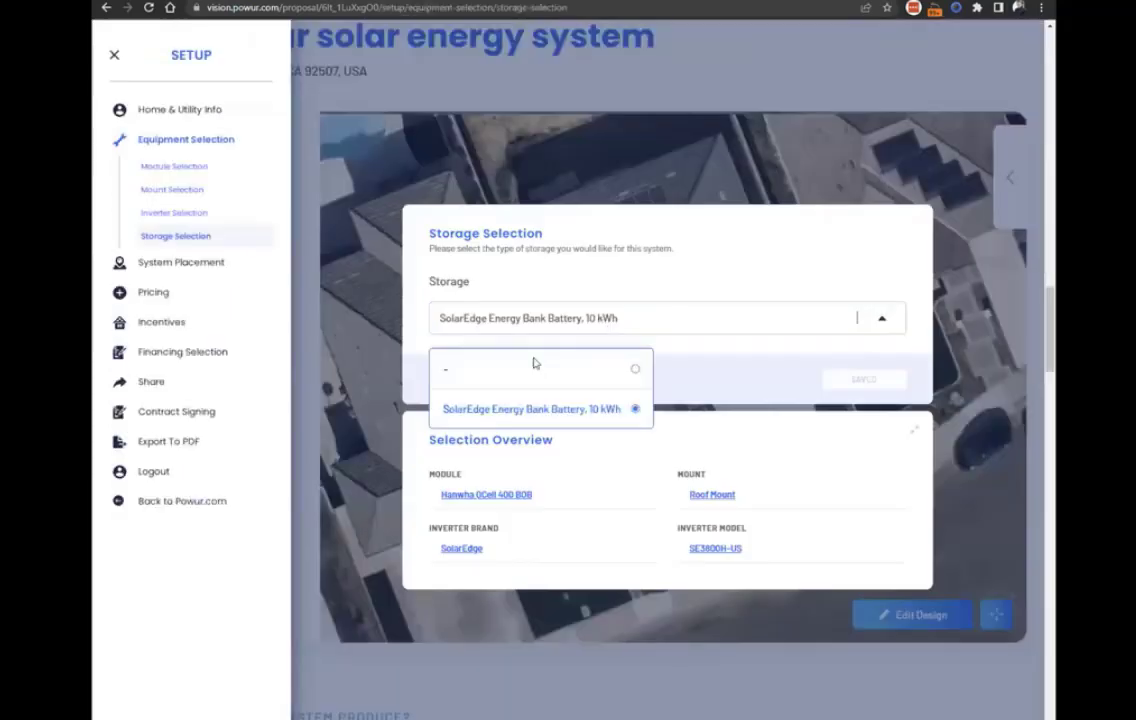
left_click(535, 368)
left_click(845, 380)
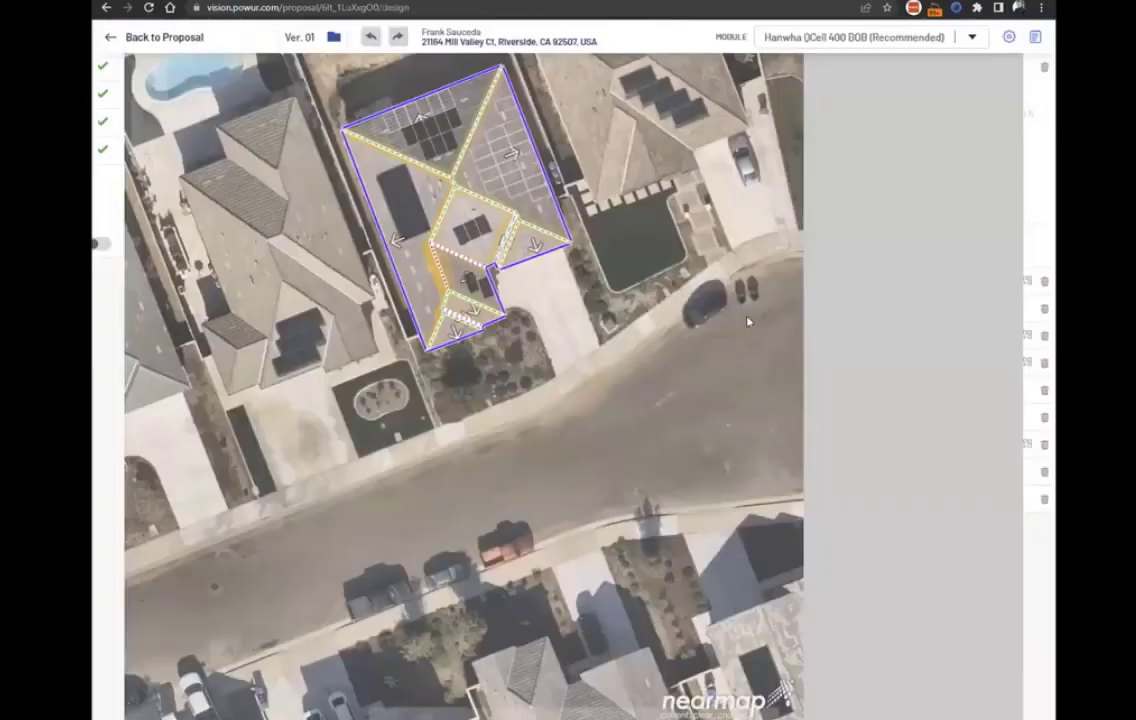
Deactivate the upper row of active panels on the house's rear roof face in the design editor
scroll(765, 320, "up", 2)
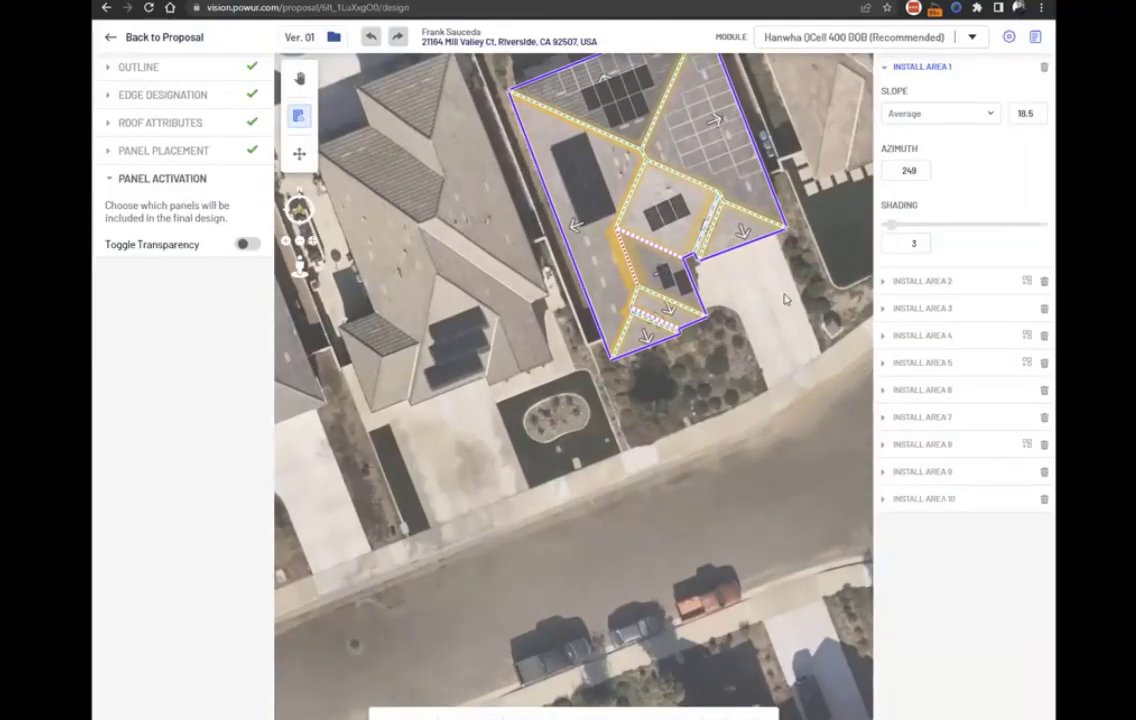
left_click_drag(523, 146, 528, 237)
scroll(528, 237, "up", 4)
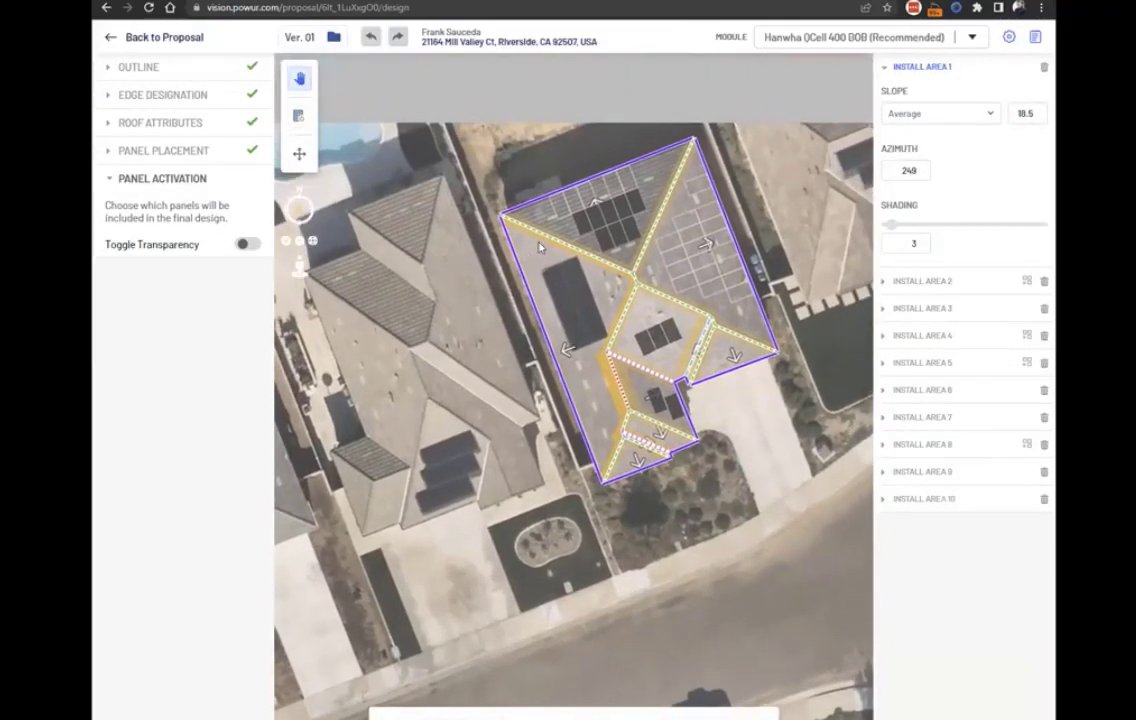
left_click(595, 230)
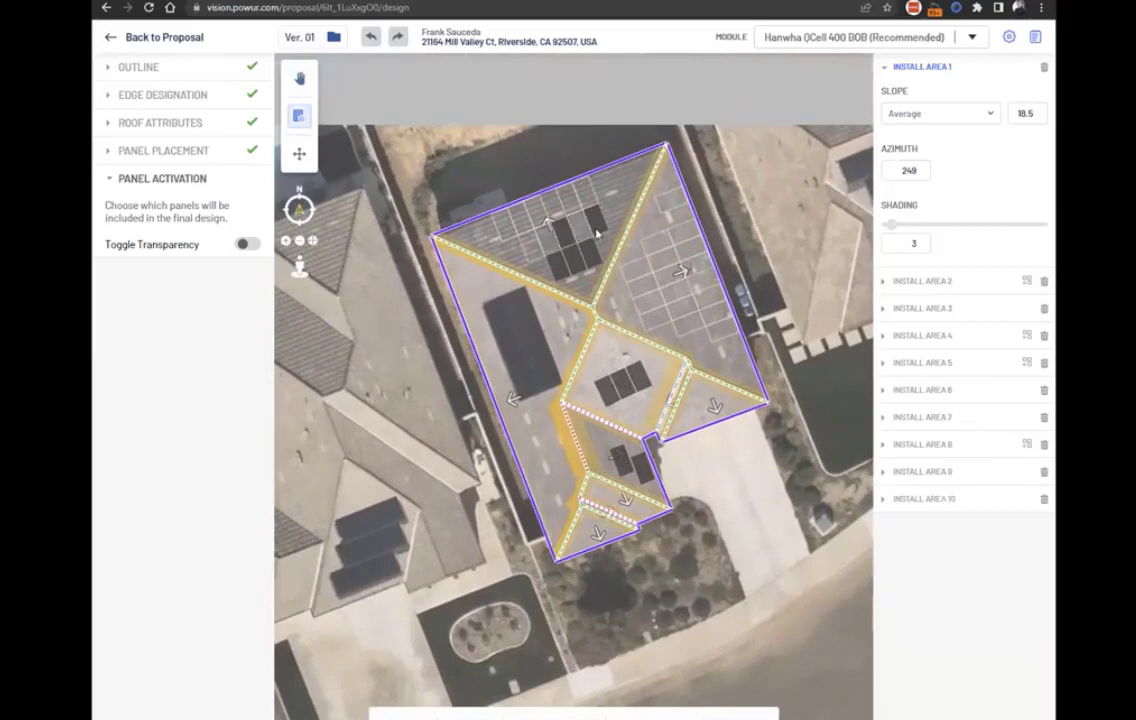
left_click(562, 234)
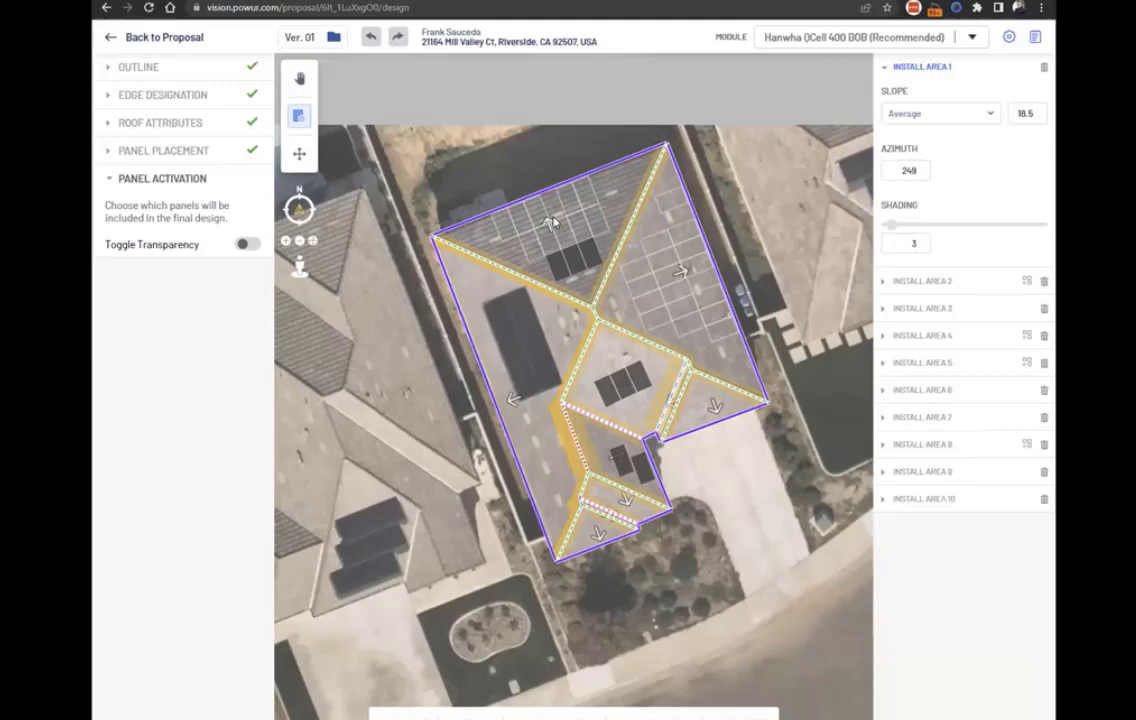
Deactivate the two panels on the small front roof face and activate a column of panels on the large east-facing roof face
left_click(621, 463)
left_click(628, 465)
left_click(639, 467)
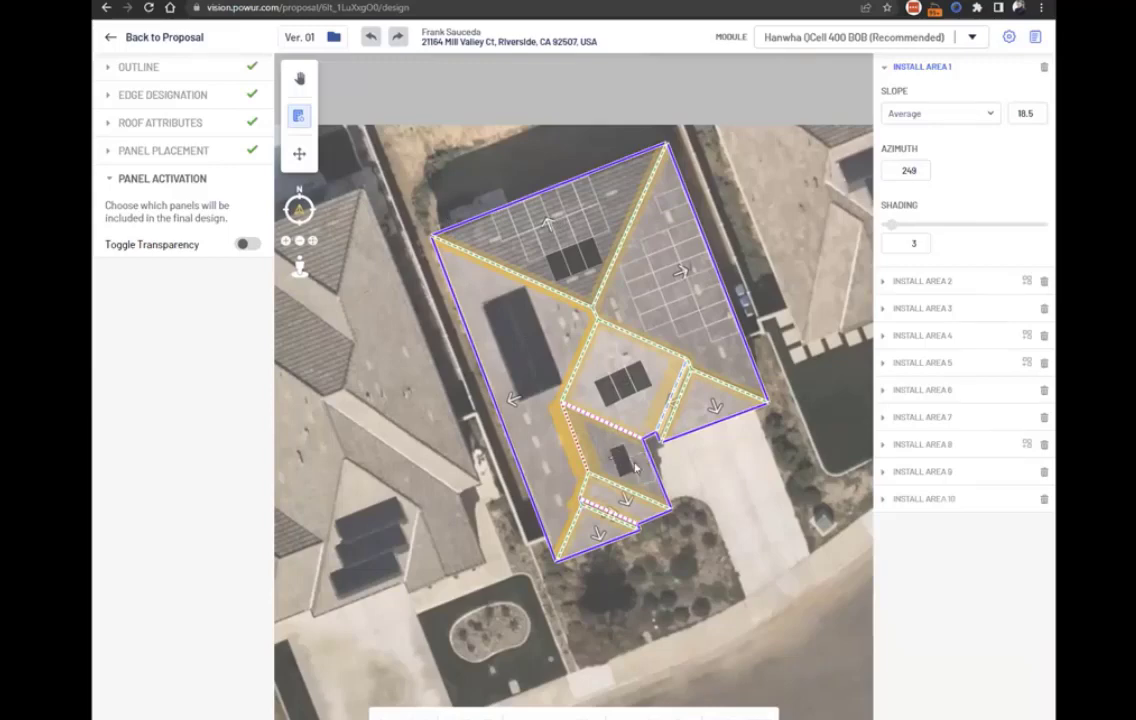
left_click(641, 277)
left_click(648, 309)
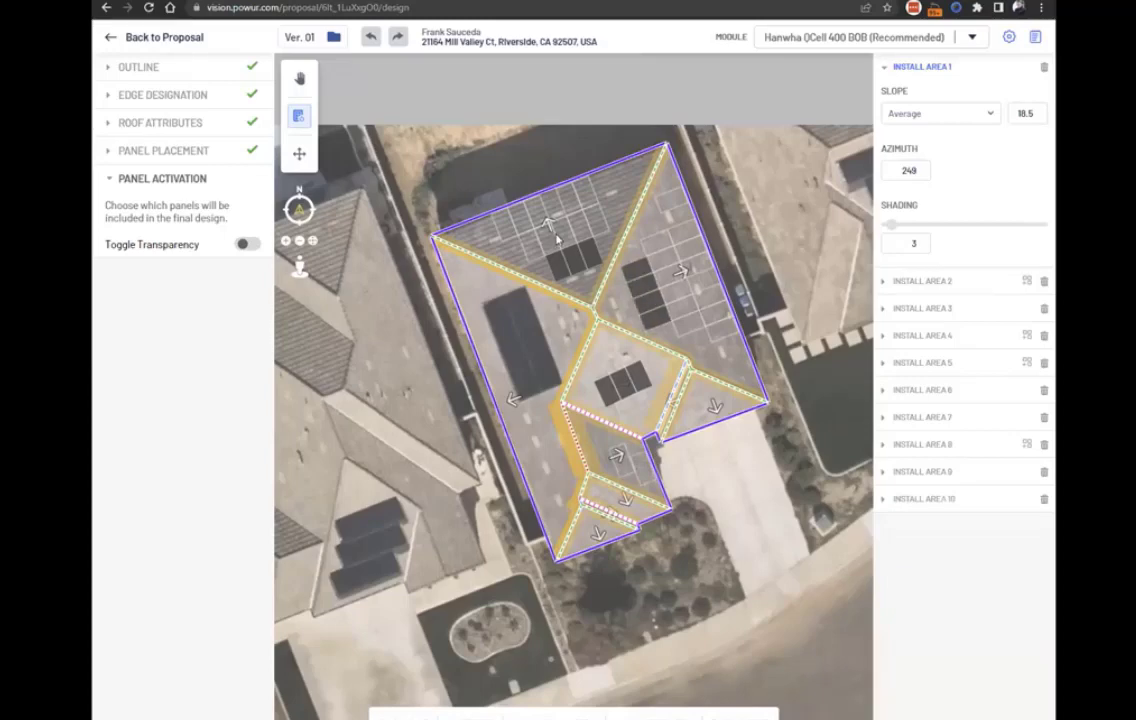
Deactivate the three remaining panels on the rear roof face, Install Area 2
left_click(590, 265)
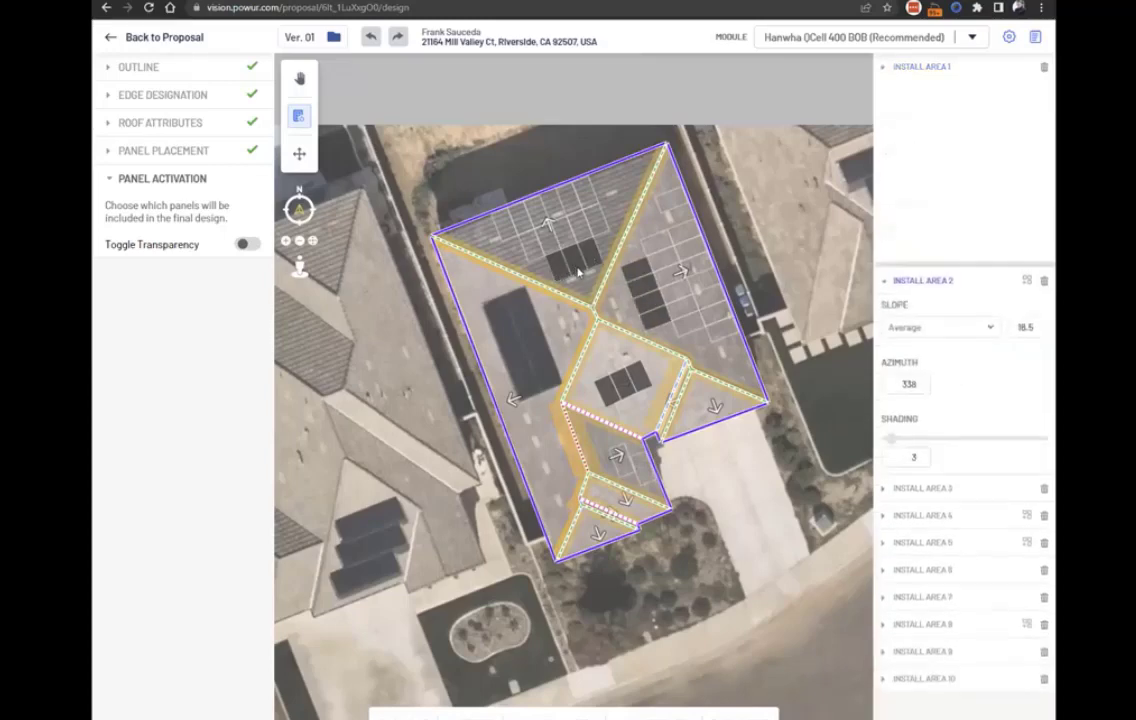
left_click(591, 266)
left_click(560, 267)
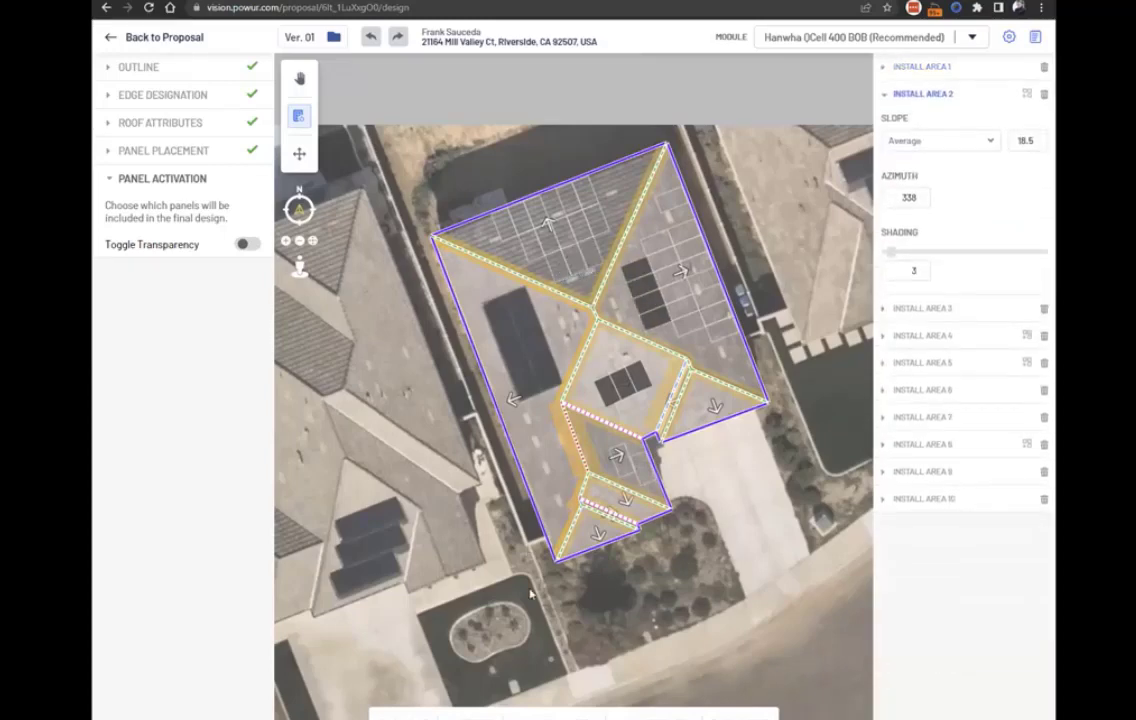
Activate three adjacent panels on the large east-facing roof face, deactivate the lowest panel of its existing column, and return to the proposal
left_click(661, 262)
left_click(670, 282)
left_click(677, 296)
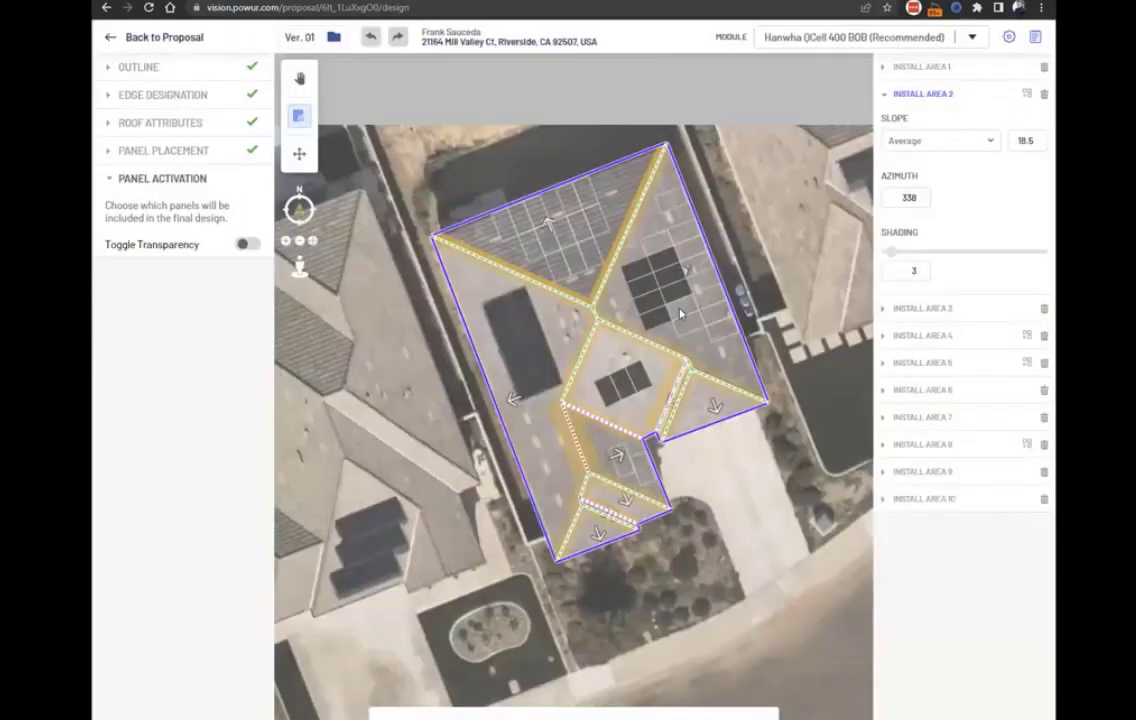
left_click(657, 318)
left_click(108, 38)
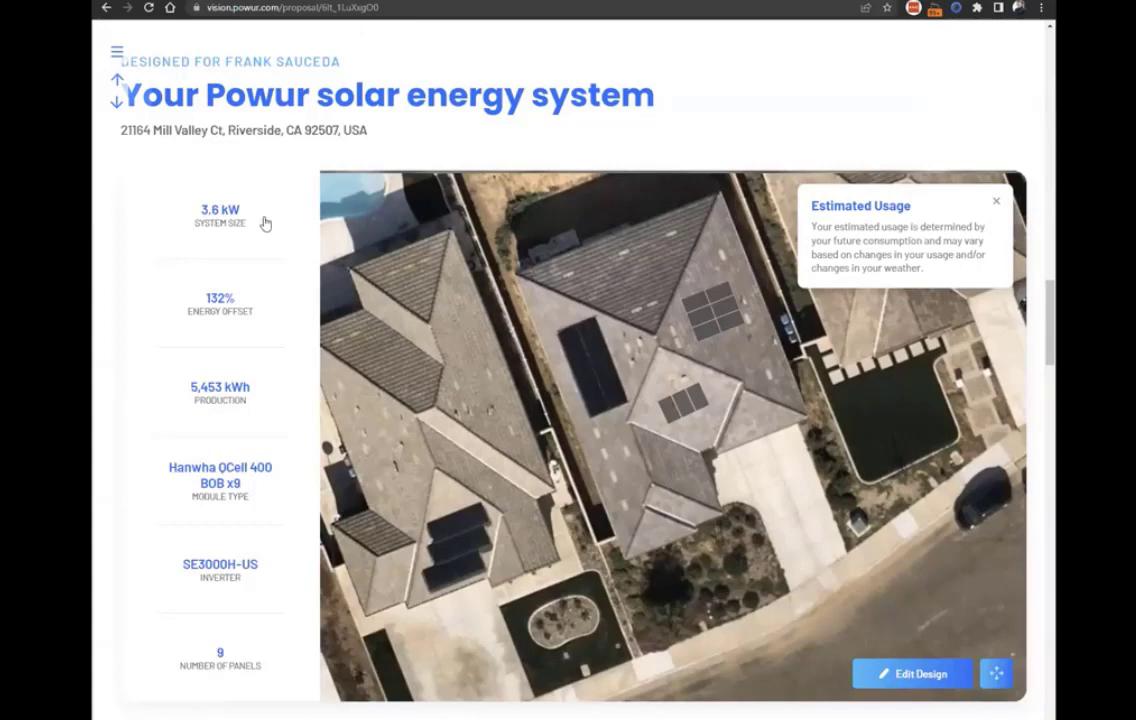
Review the roofing and rebate adders in the proposal's pricing setup
left_click(185, 231)
left_click(460, 259)
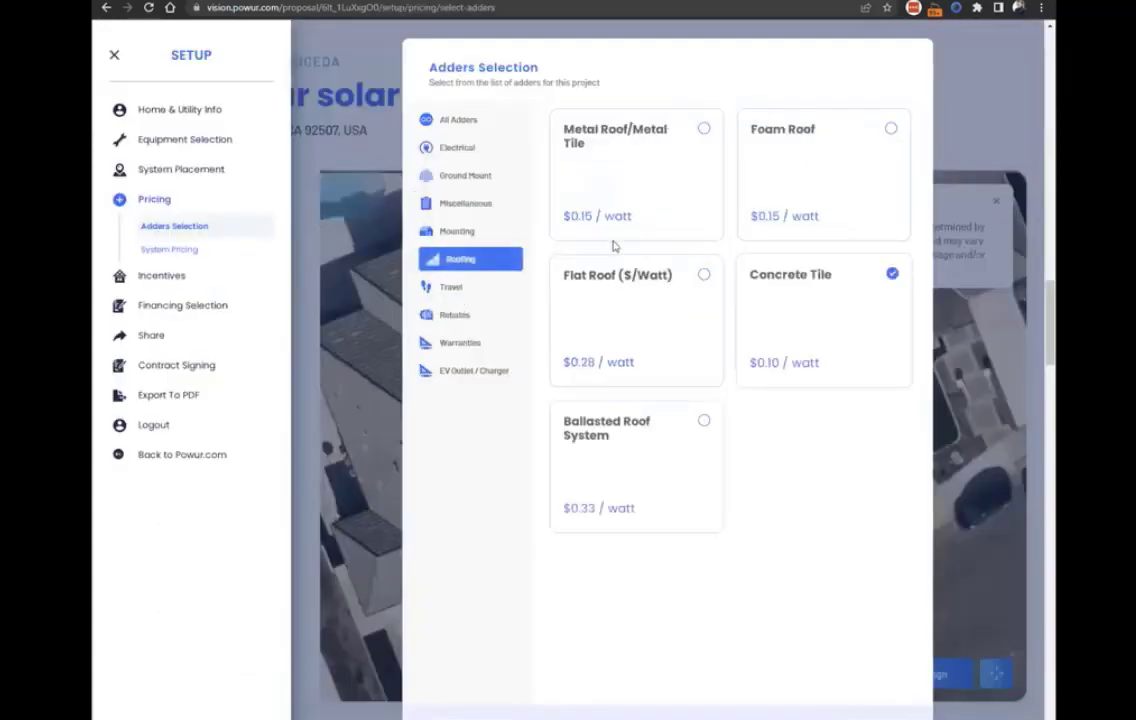
left_click(462, 317)
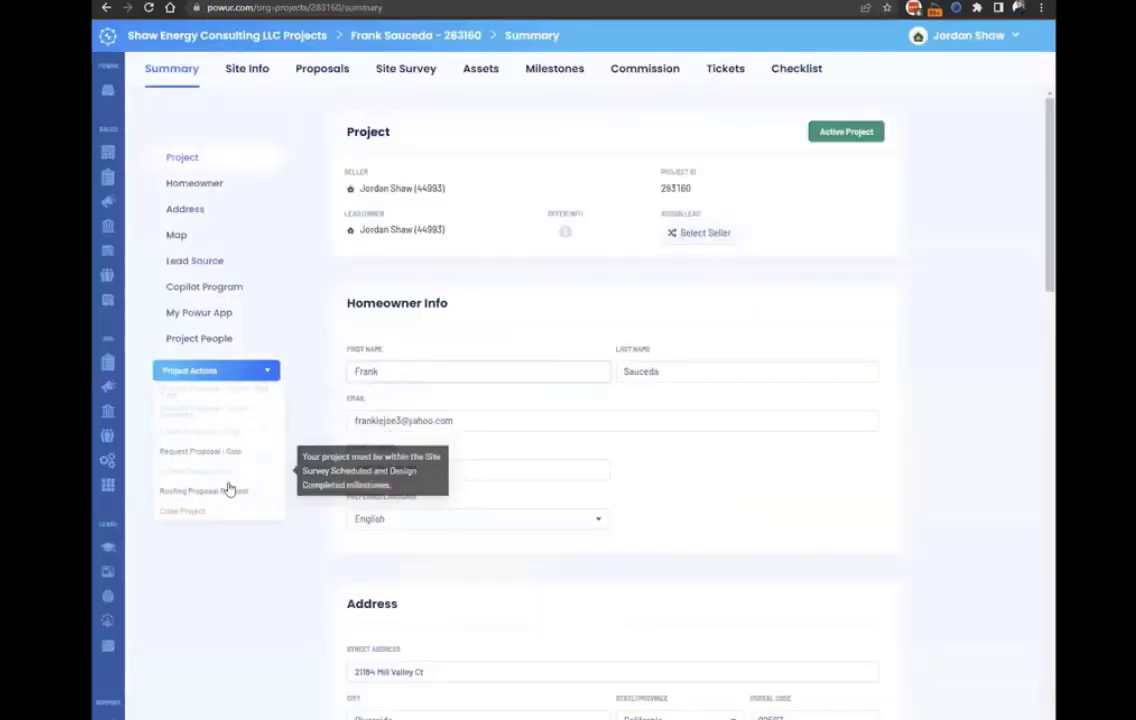
Switch to the Powur project page, open a new roofing proposal request and examine its questions
left_click(240, 492)
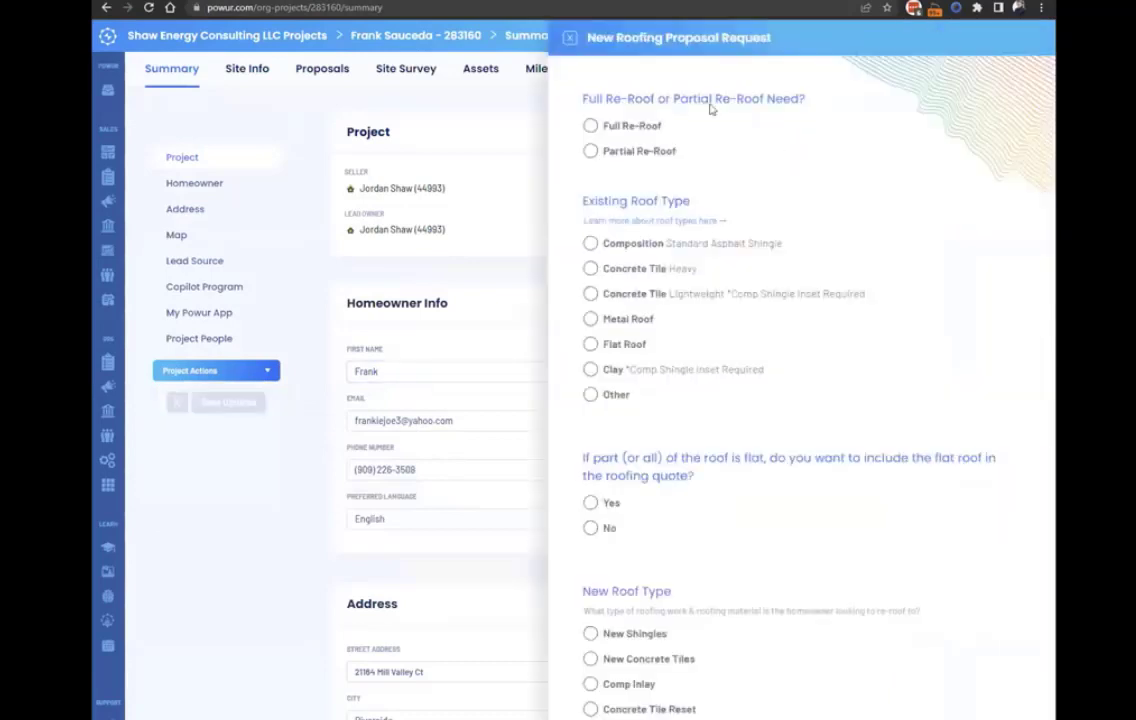
scroll(645, 208, "down", 4)
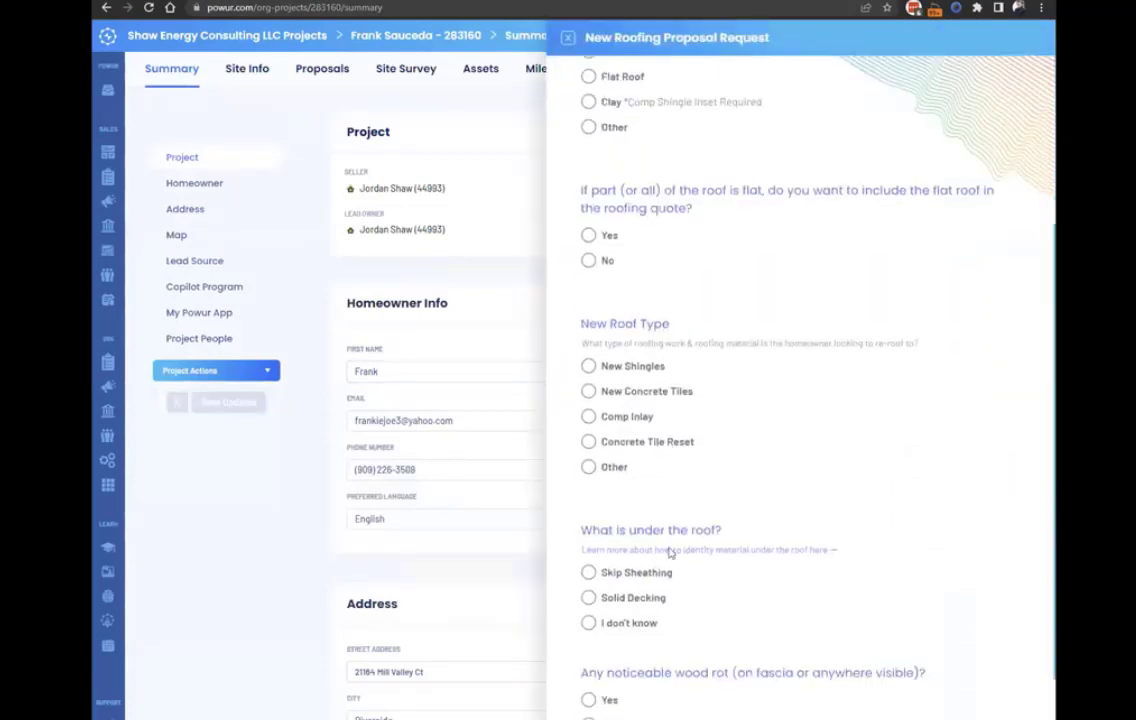
scroll(794, 505, "up", 5)
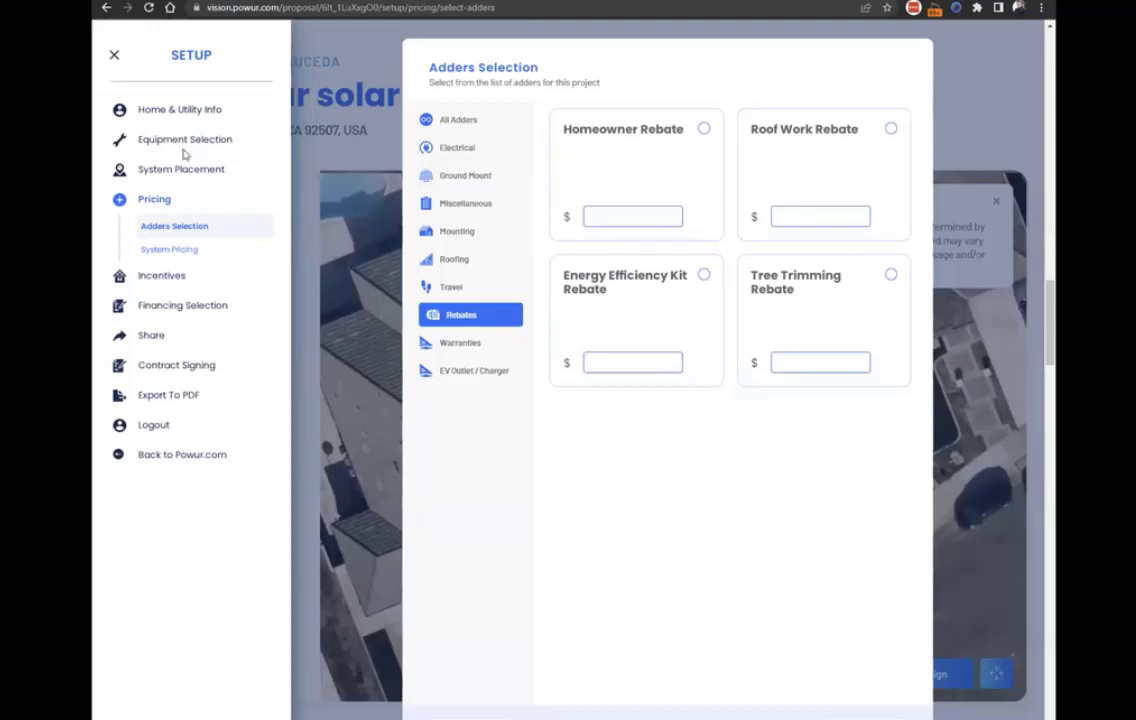
Change the proposal's roofing adder to Flat Roof ($/Watt) and back to Concrete Tile, and view the electrical adders
left_click(451, 234)
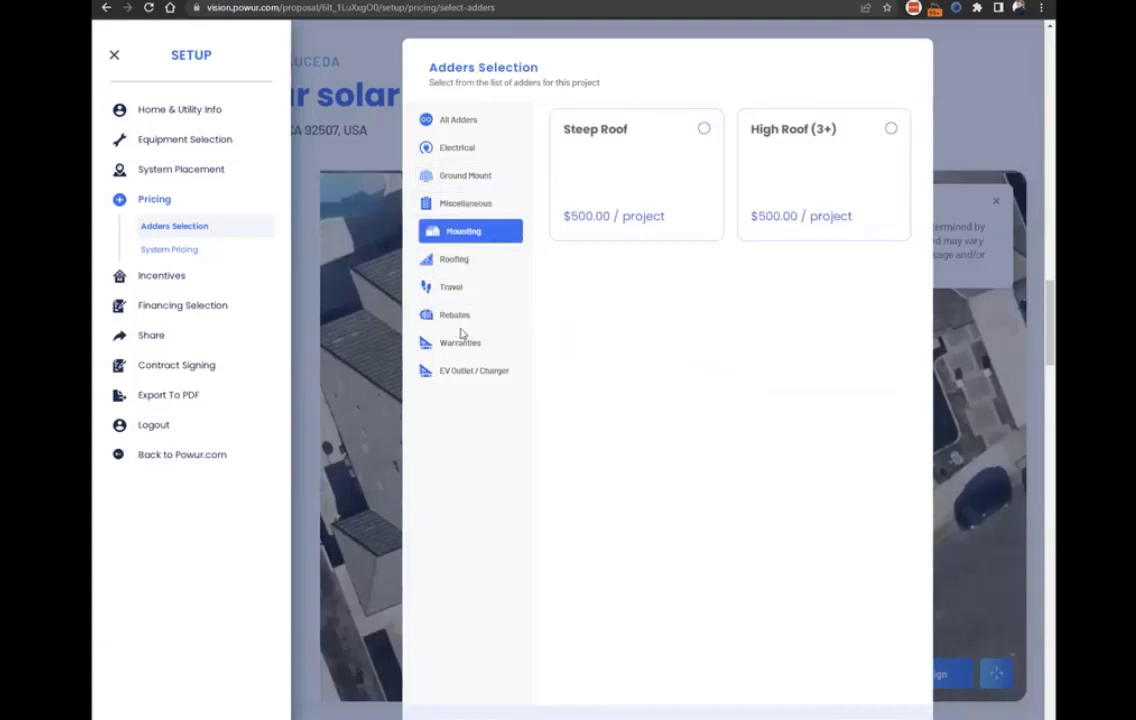
left_click(484, 259)
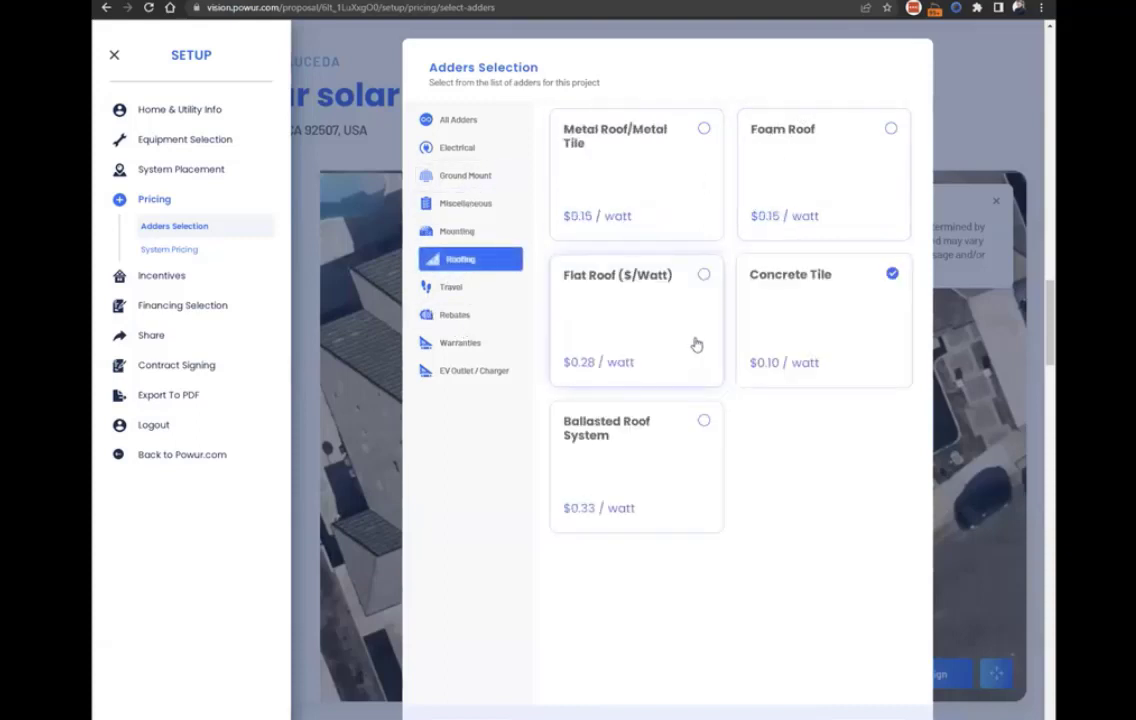
left_click(686, 304)
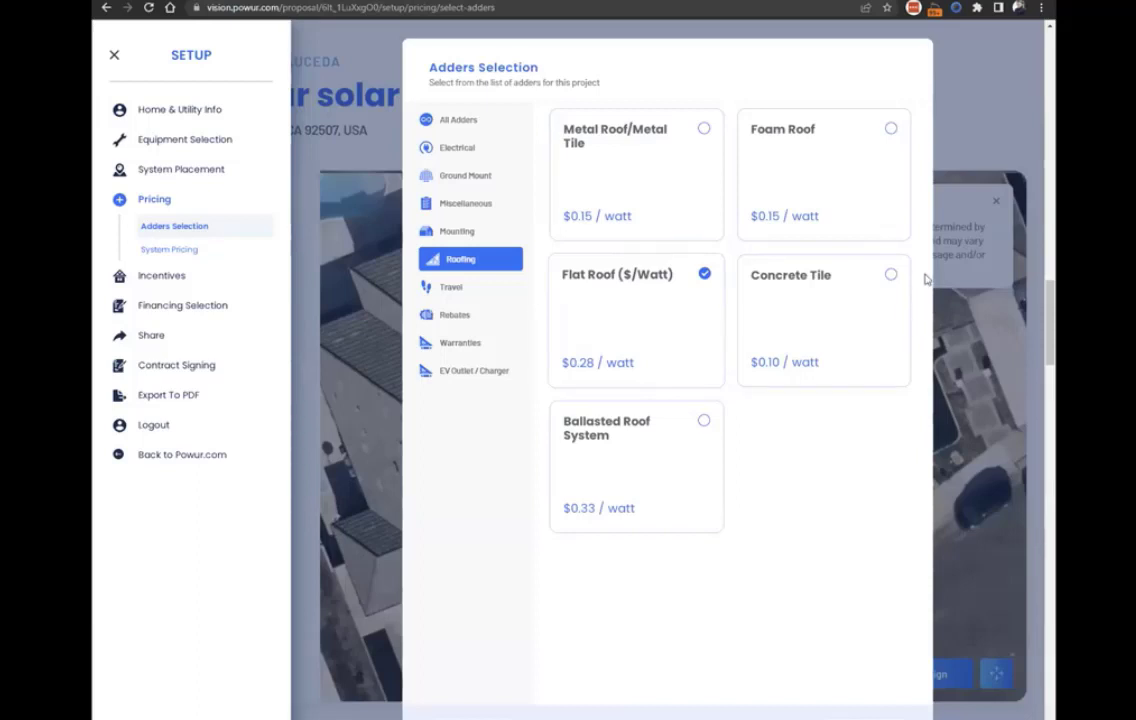
left_click(810, 285)
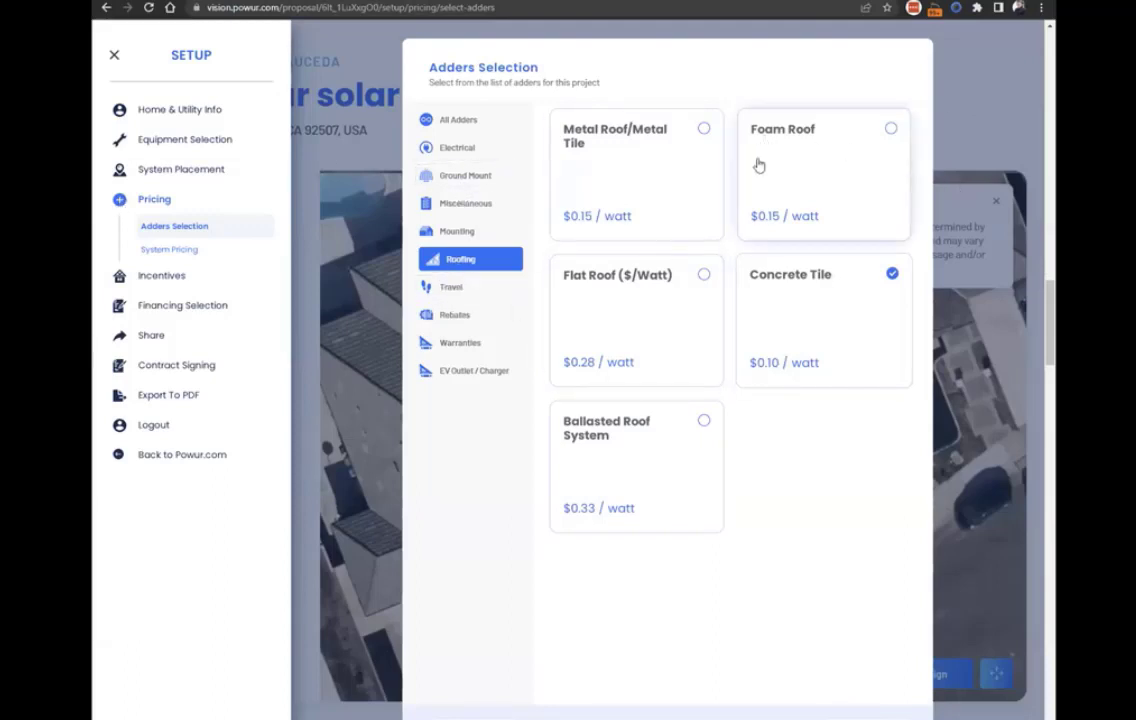
left_click(453, 151)
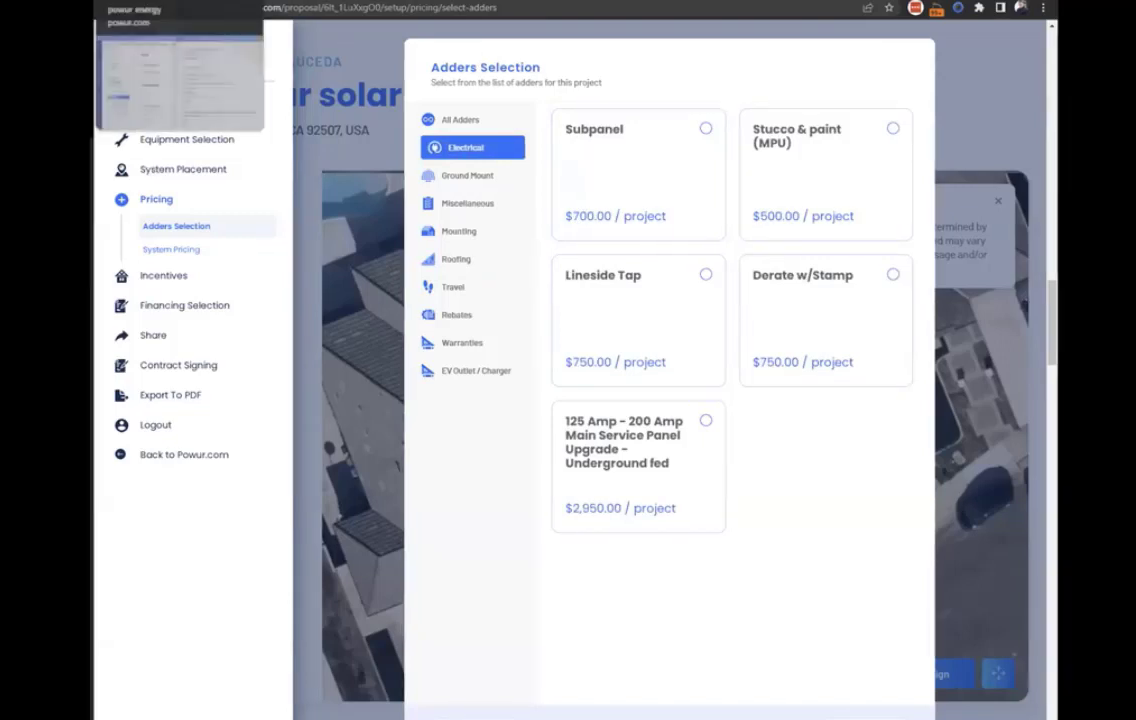
Switch to the second homeowner's Powur project and set the annual consumption in its site information to 4000 kWh
left_click(150, 0)
left_click(260, 0)
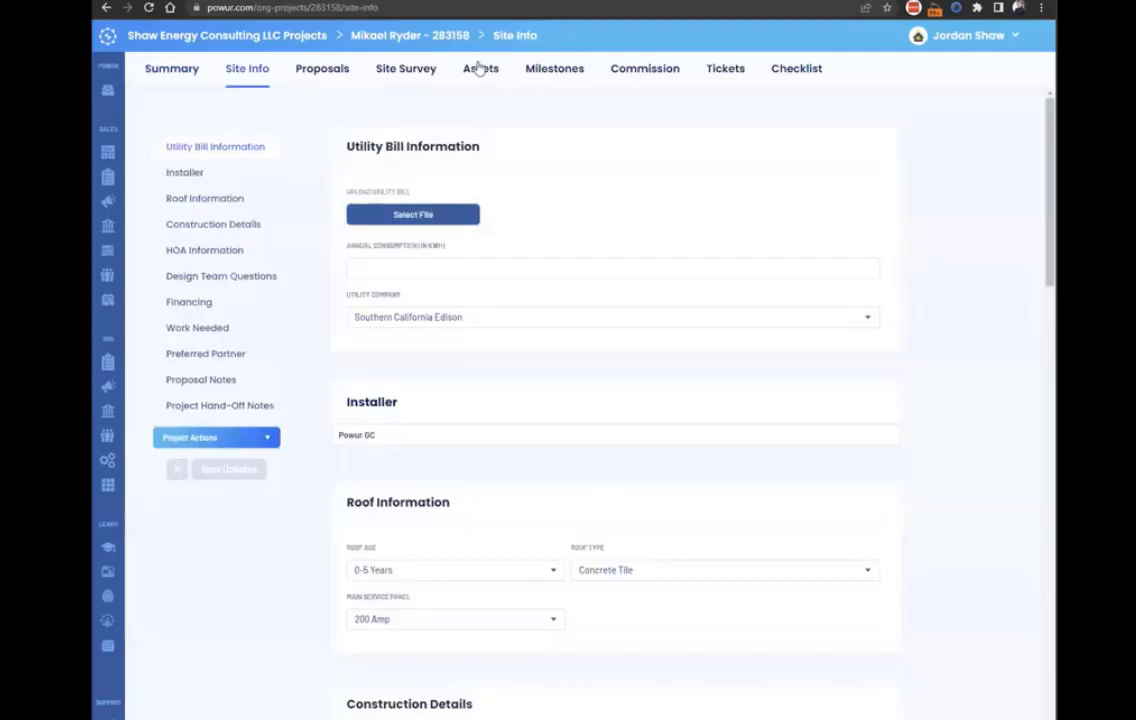
left_click(474, 68)
left_click(190, 71)
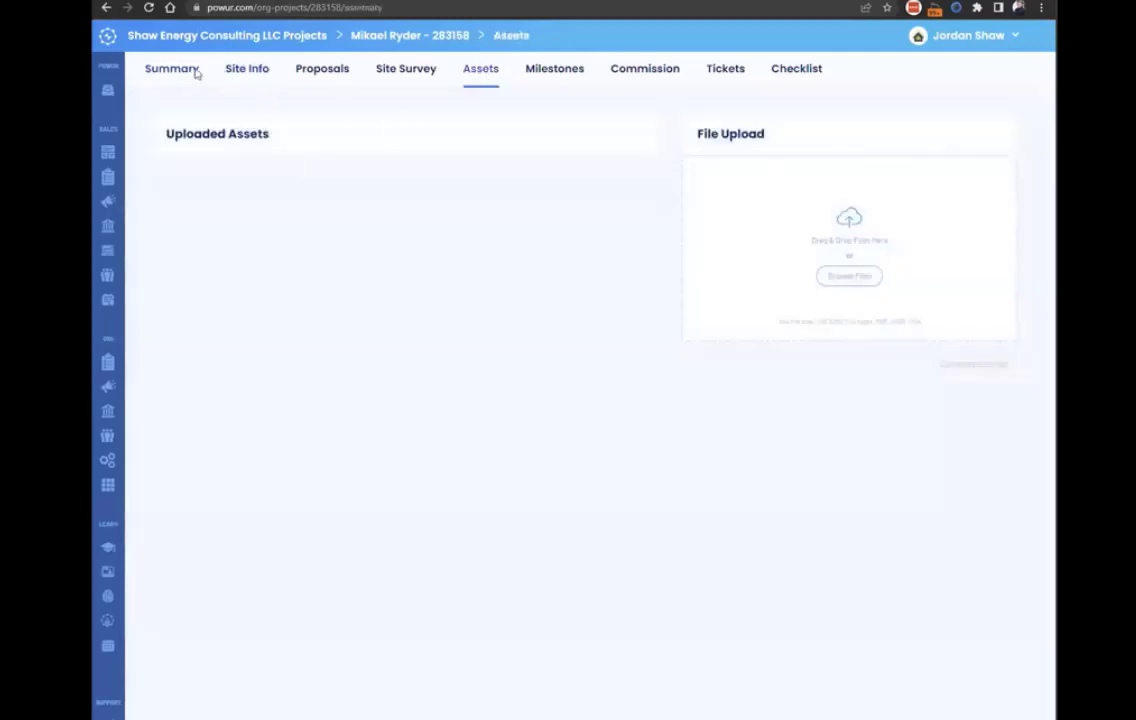
left_click(248, 72)
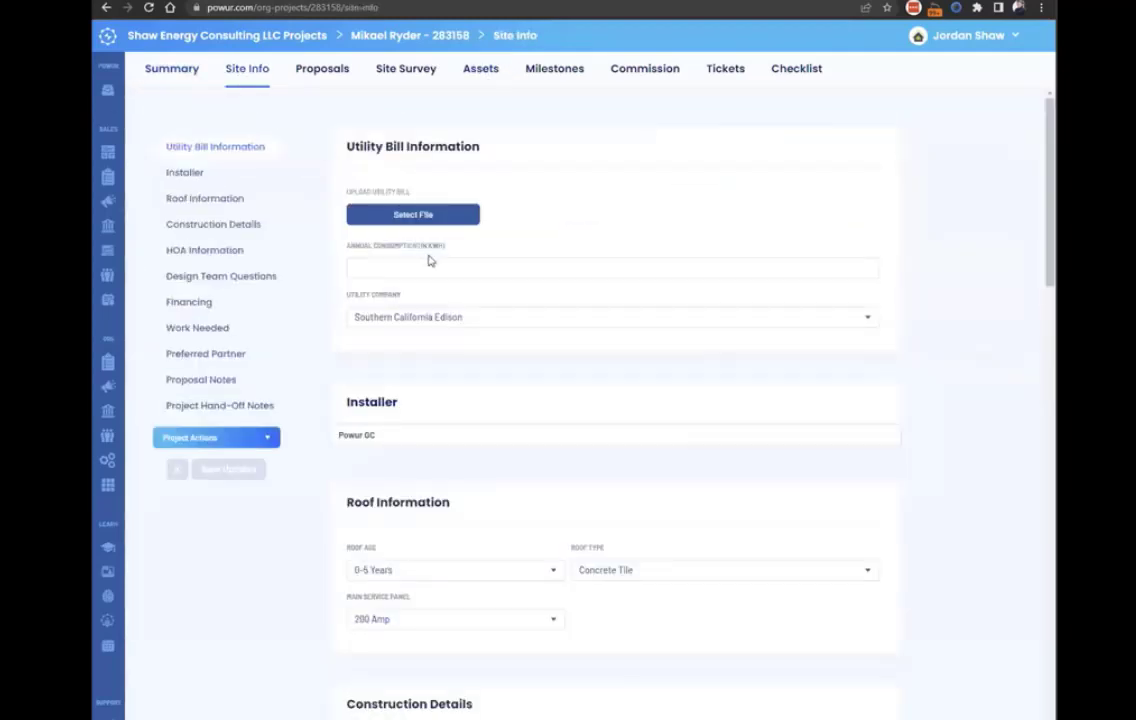
left_click(411, 266)
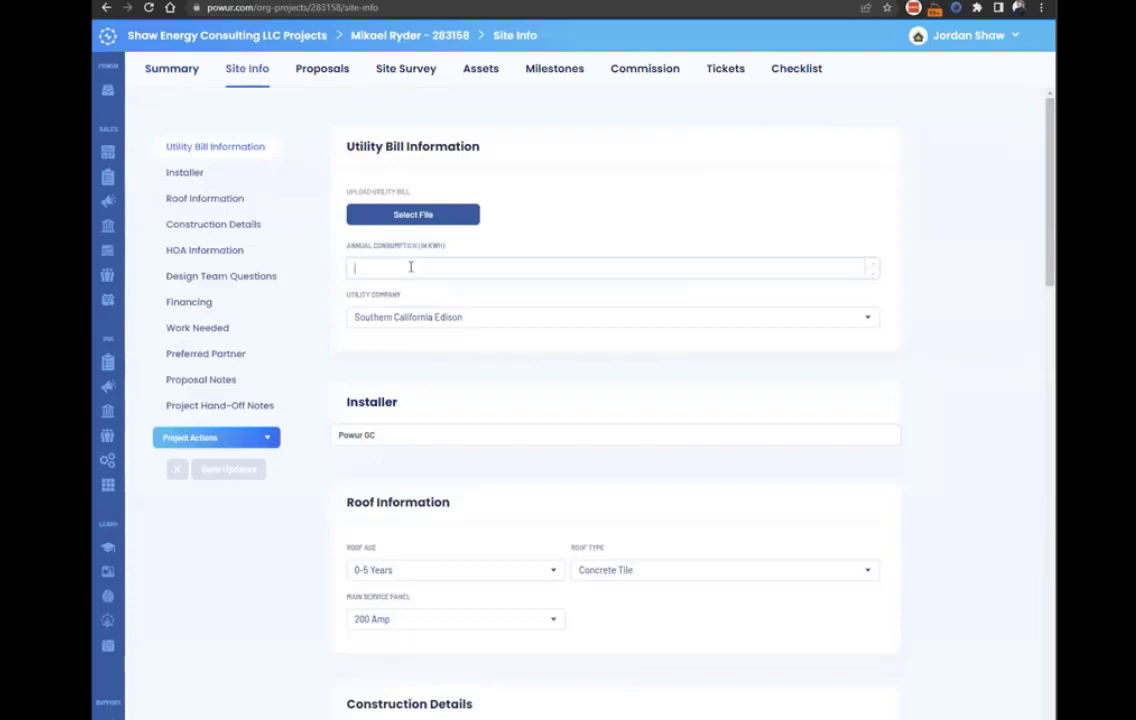
type("4000")
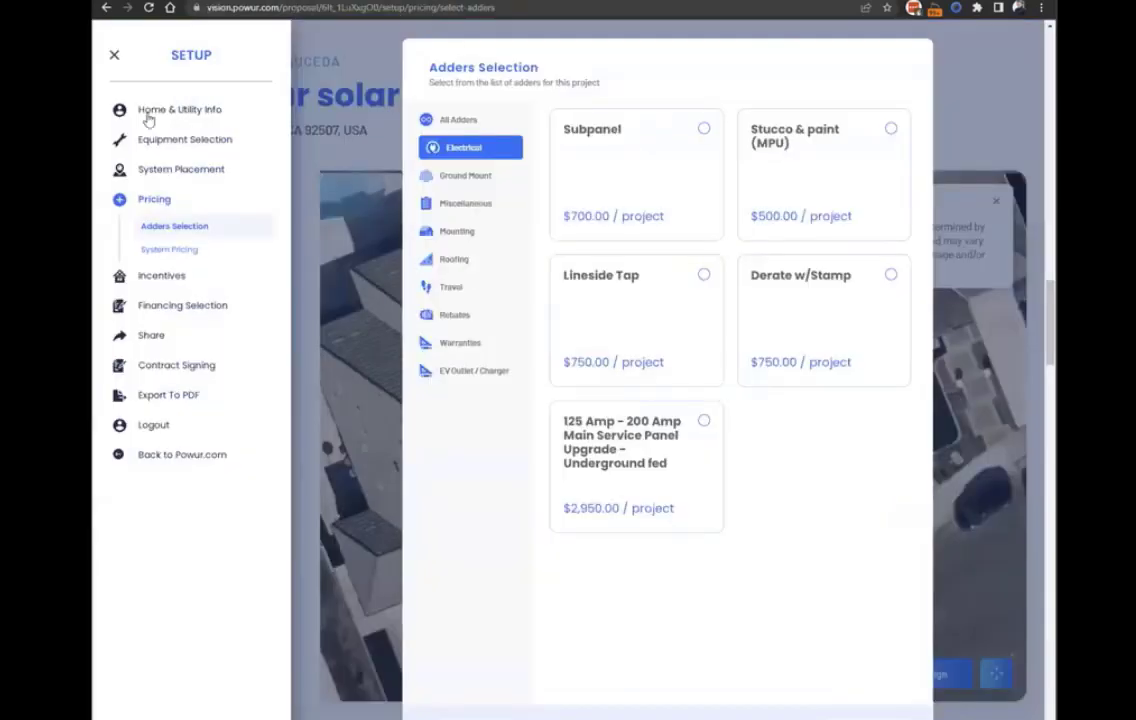
Check the available incentives in the first proposal's setup and return to the proposal view
left_click(167, 287)
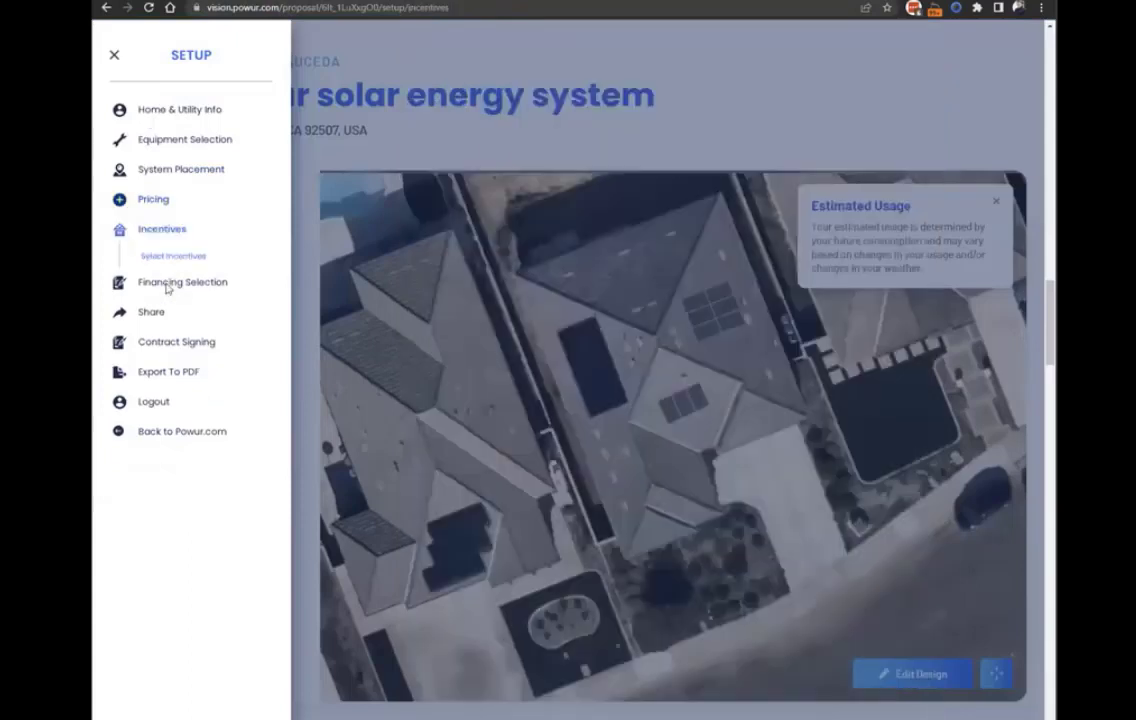
left_click(168, 290)
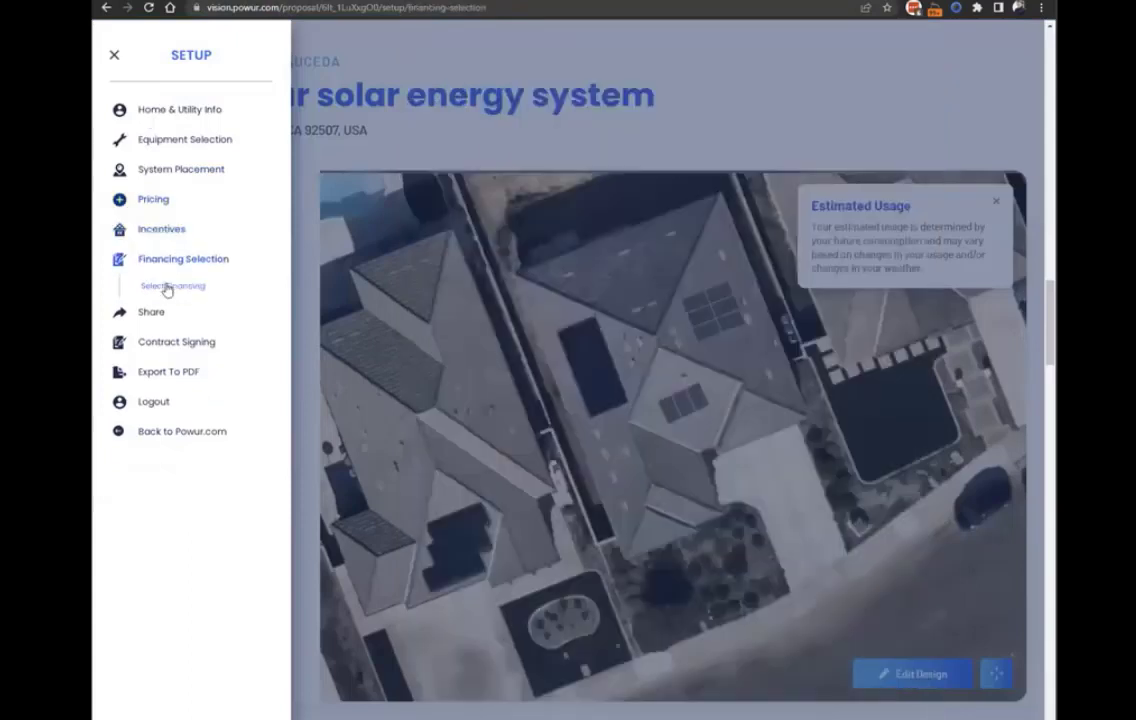
left_click(172, 229)
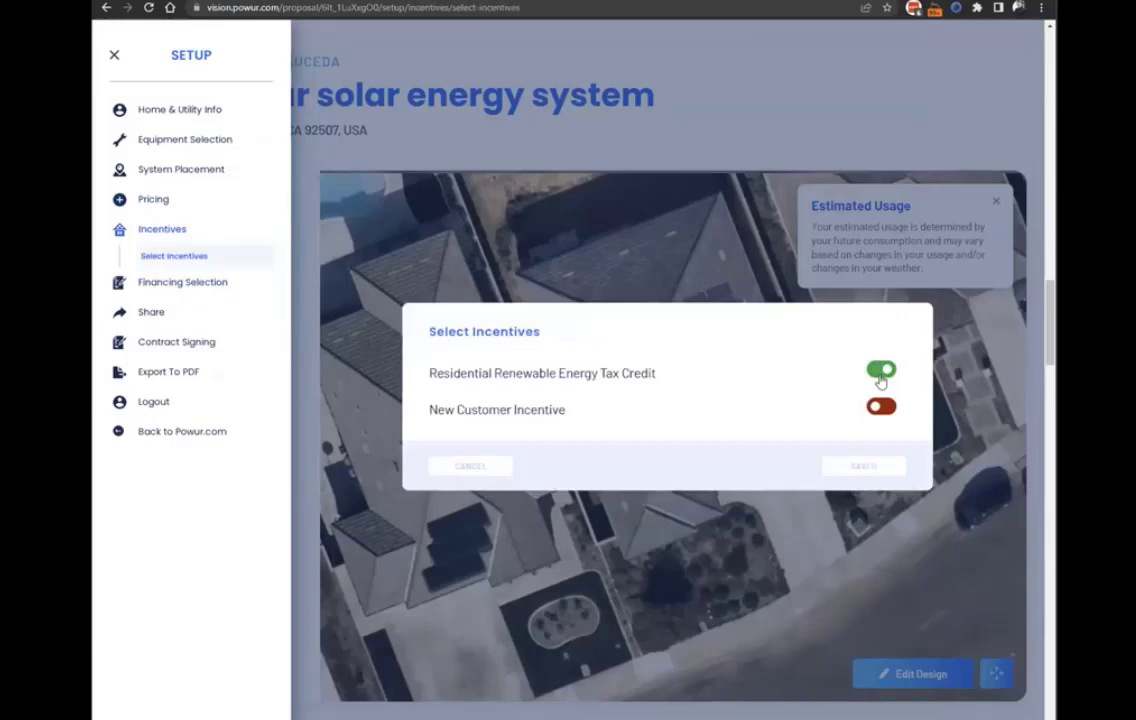
left_click(746, 107)
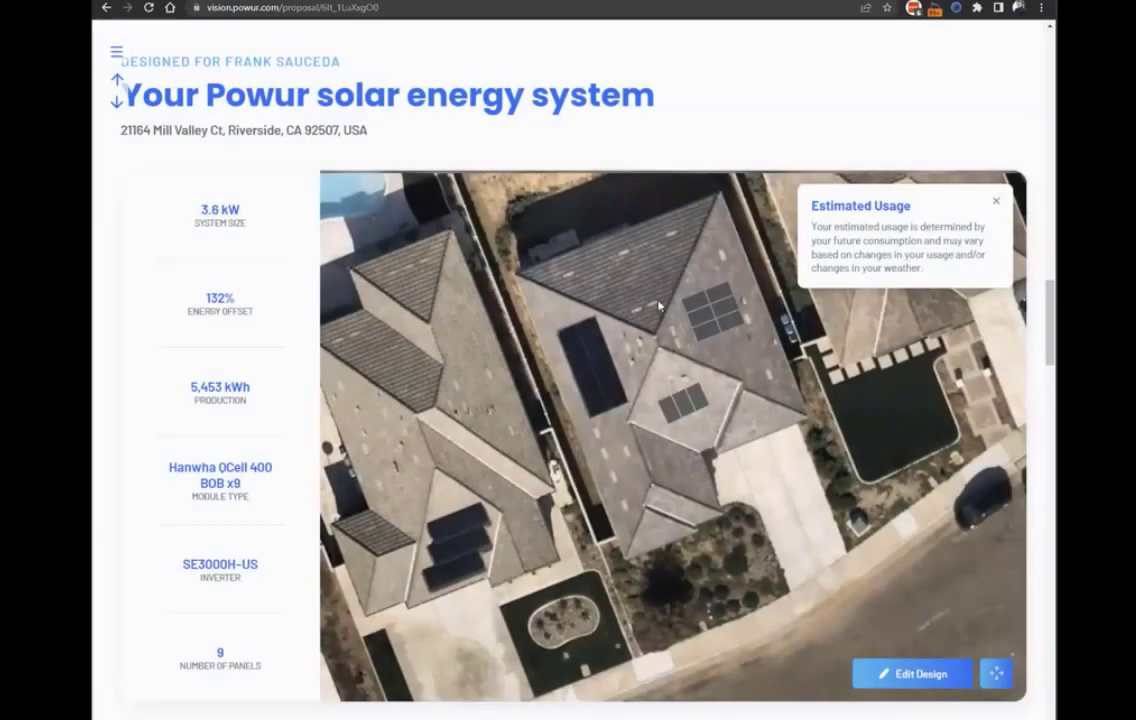
Examine the system production estimate and the 25-year savings chart in the proposal
scroll(519, 327, "down", 10)
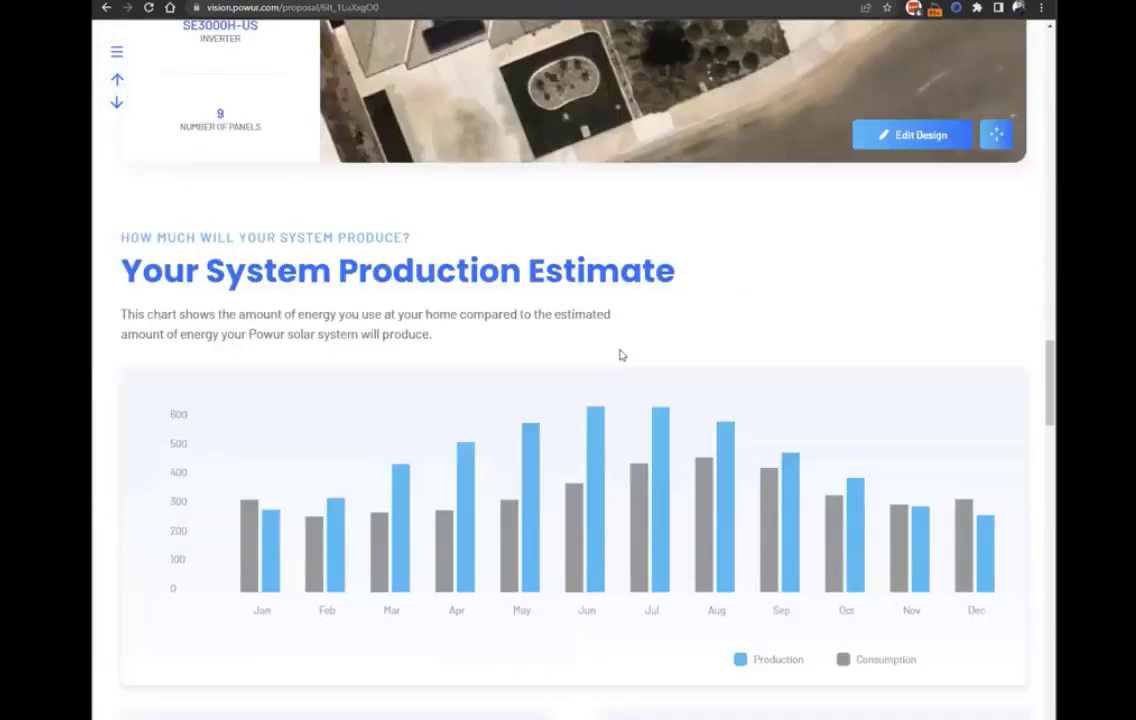
scroll(949, 300, "down", 10)
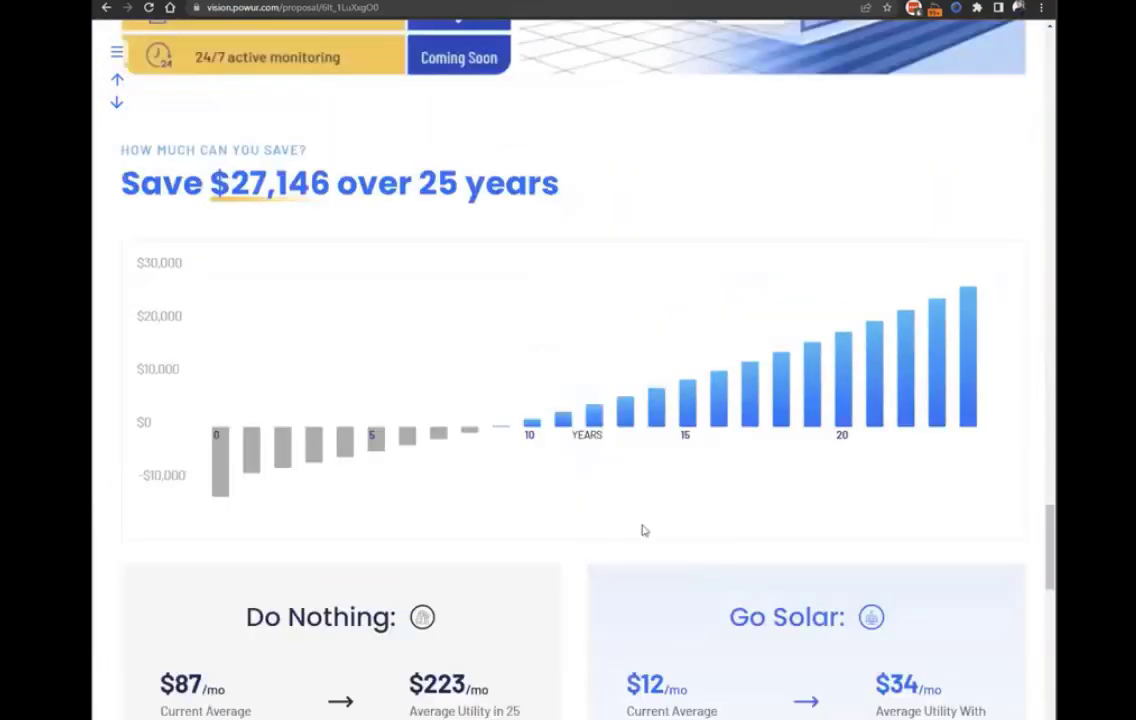
mouse_move(507, 424)
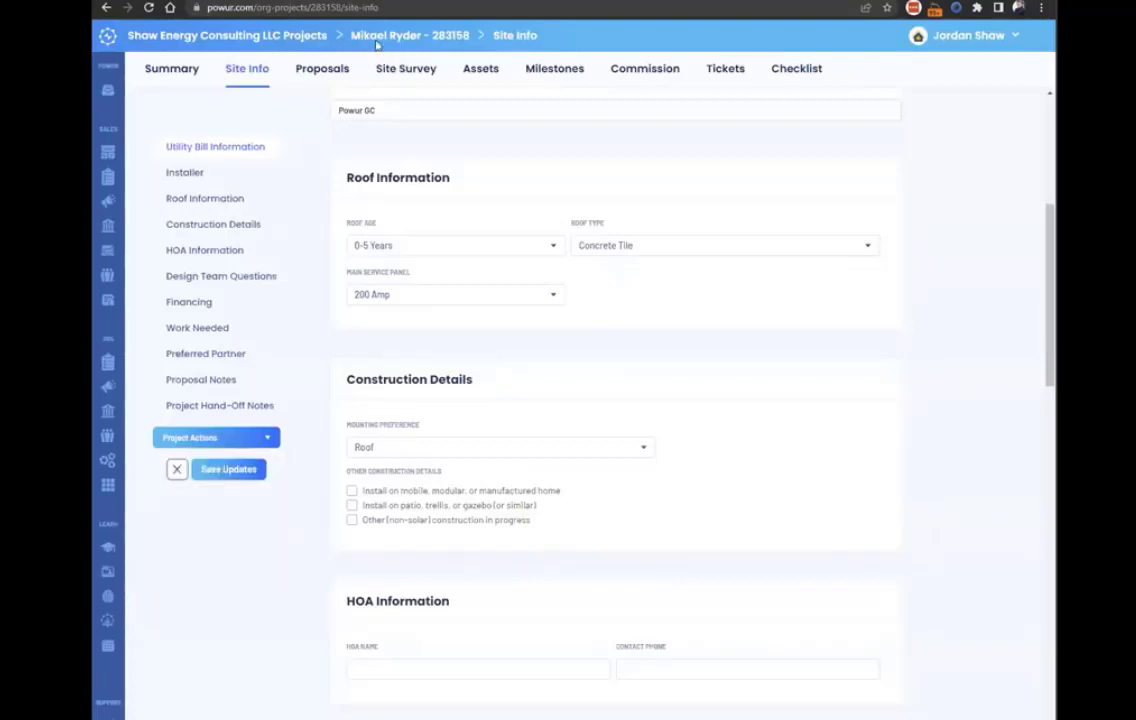
Request an overnight Vision proposal for the second homeowner's project
left_click(264, 438)
left_click(266, 441)
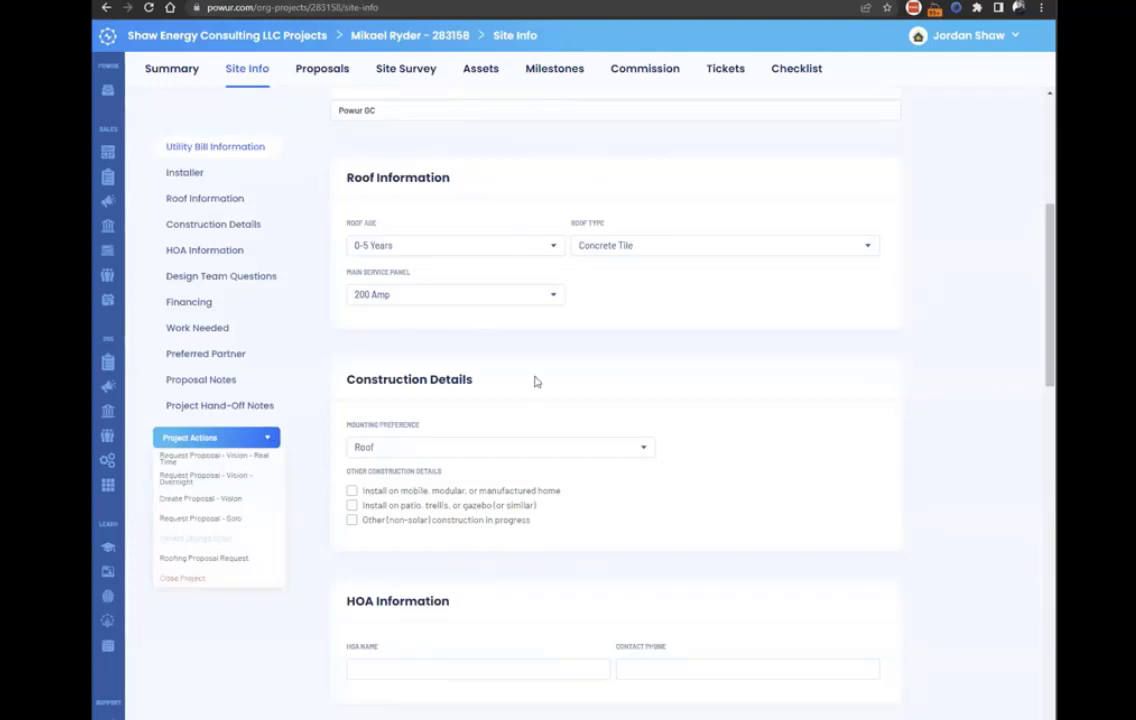
mouse_move(232, 443)
left_click(212, 480)
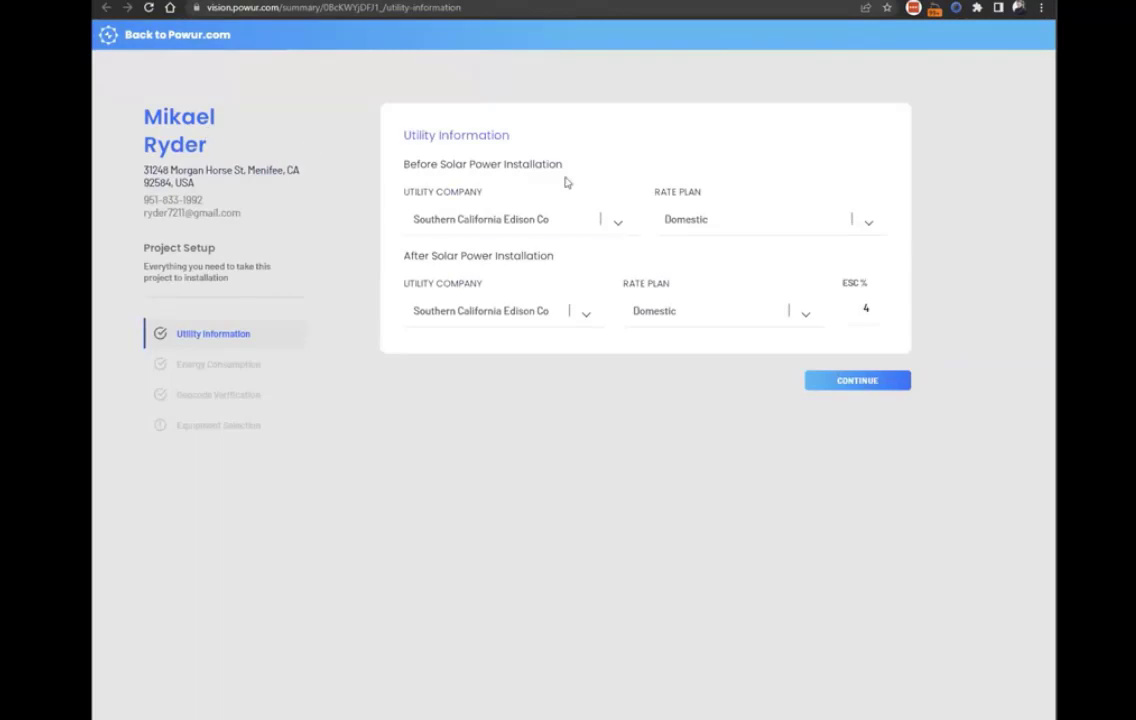
Set the rate plans before and after solar installation to Domestic - Time of Use, 4-9 PM (NEM 2.0), and save the utility information
left_click(702, 214)
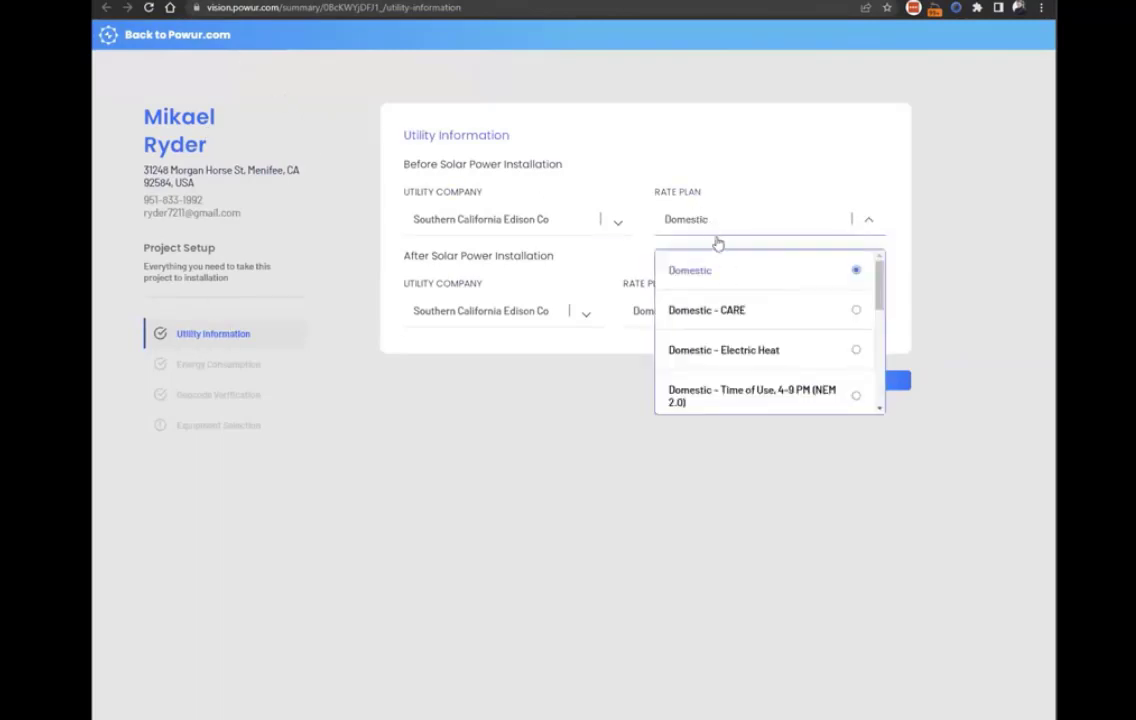
left_click(772, 390)
left_click(705, 318)
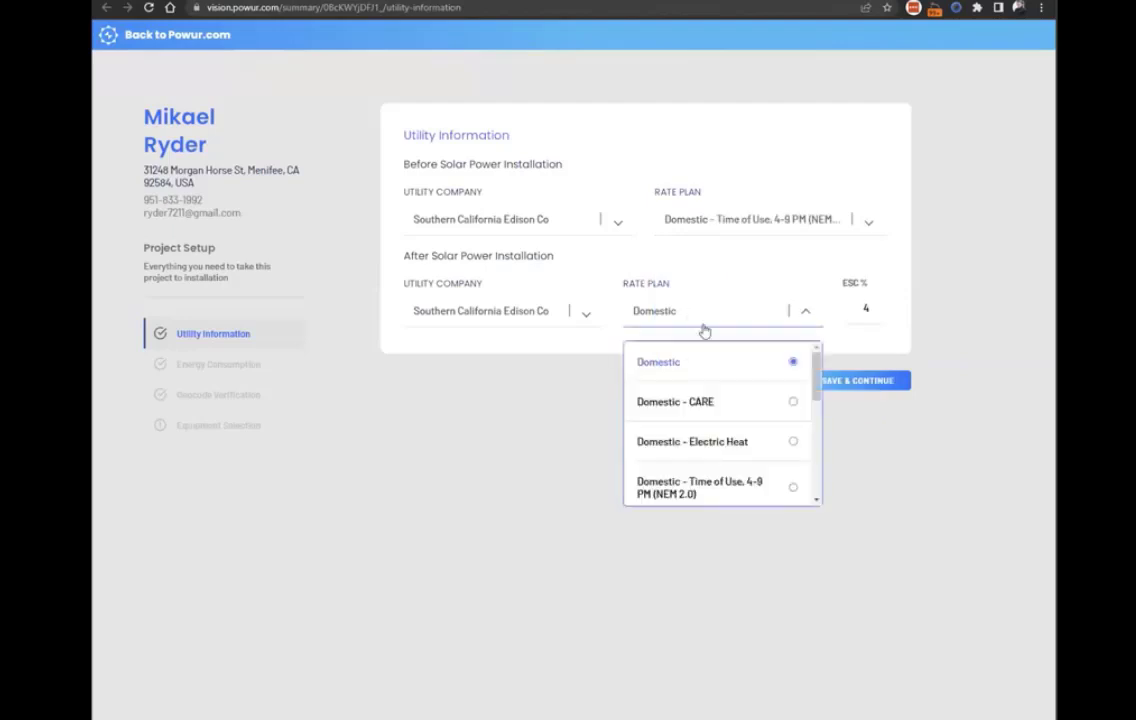
left_click(692, 494)
left_click(851, 388)
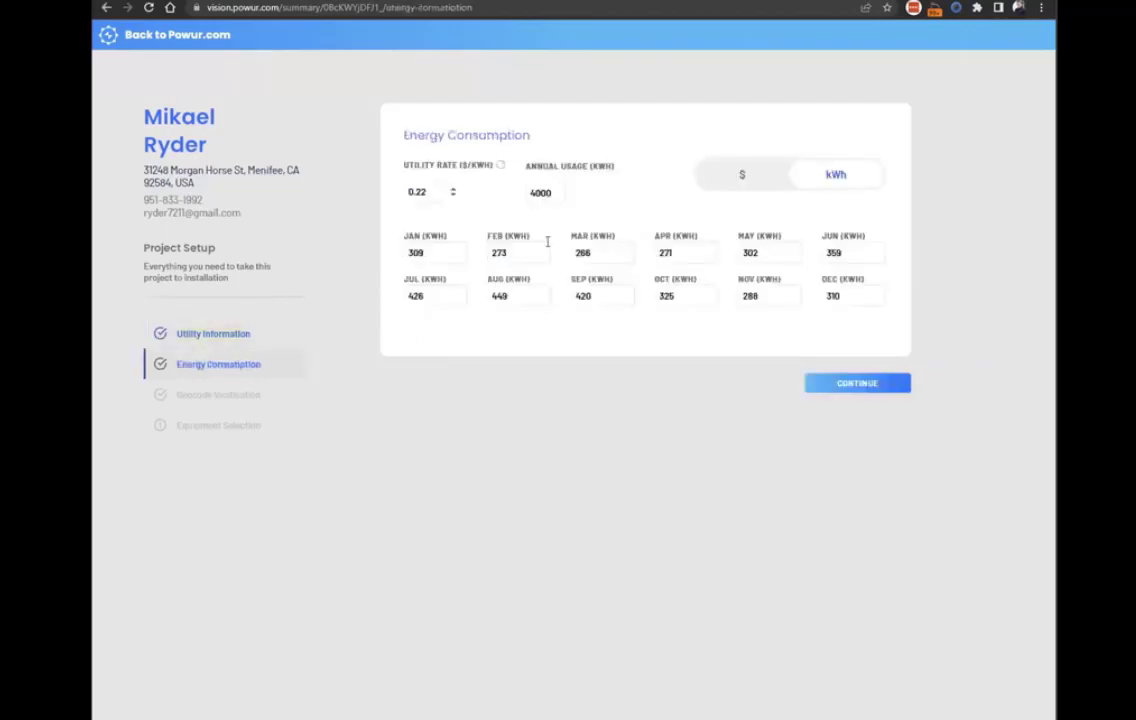
Accept the prefilled energy consumption figures and the geocoded home location
left_click(840, 387)
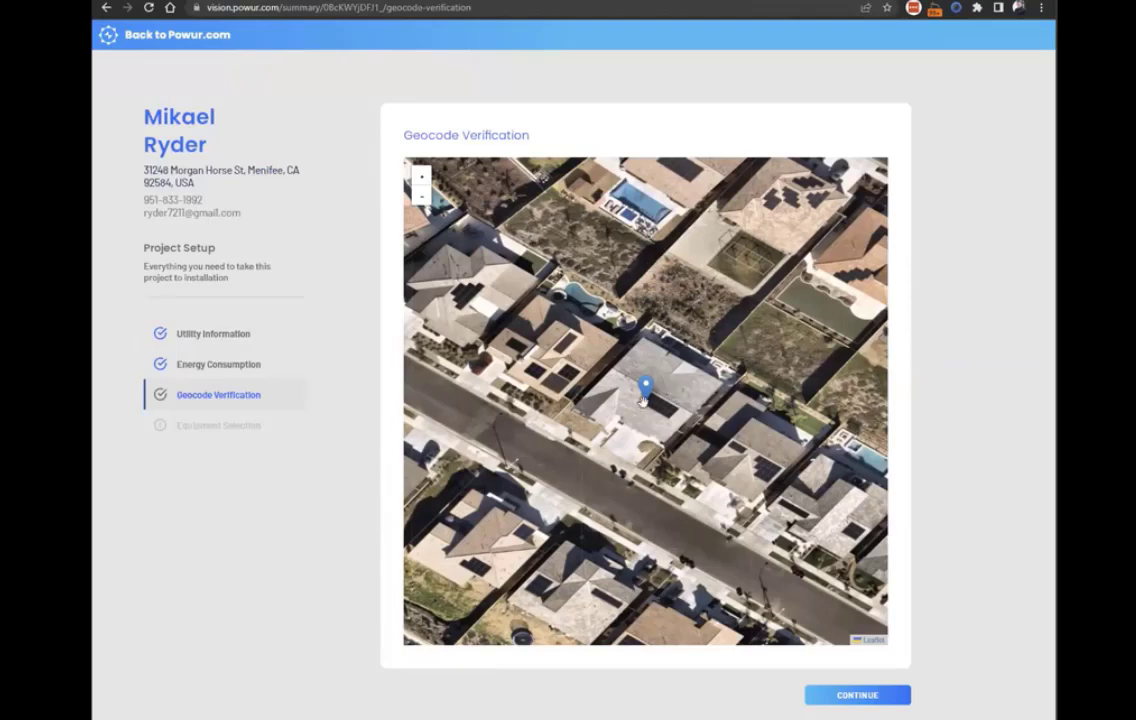
left_click(857, 695)
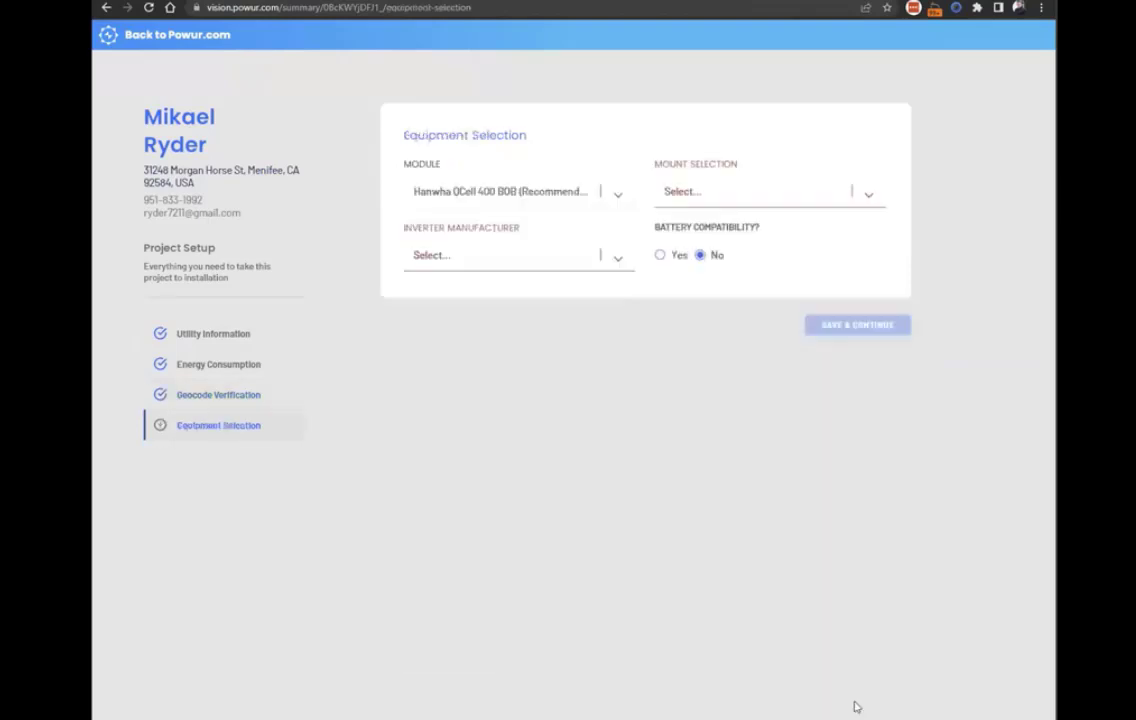
Choose Roof Mount, Enphase as inverter manufacturer and the Hanwha QCell 400 BOB (Recommended) module, and save the equipment selection
left_click(690, 195)
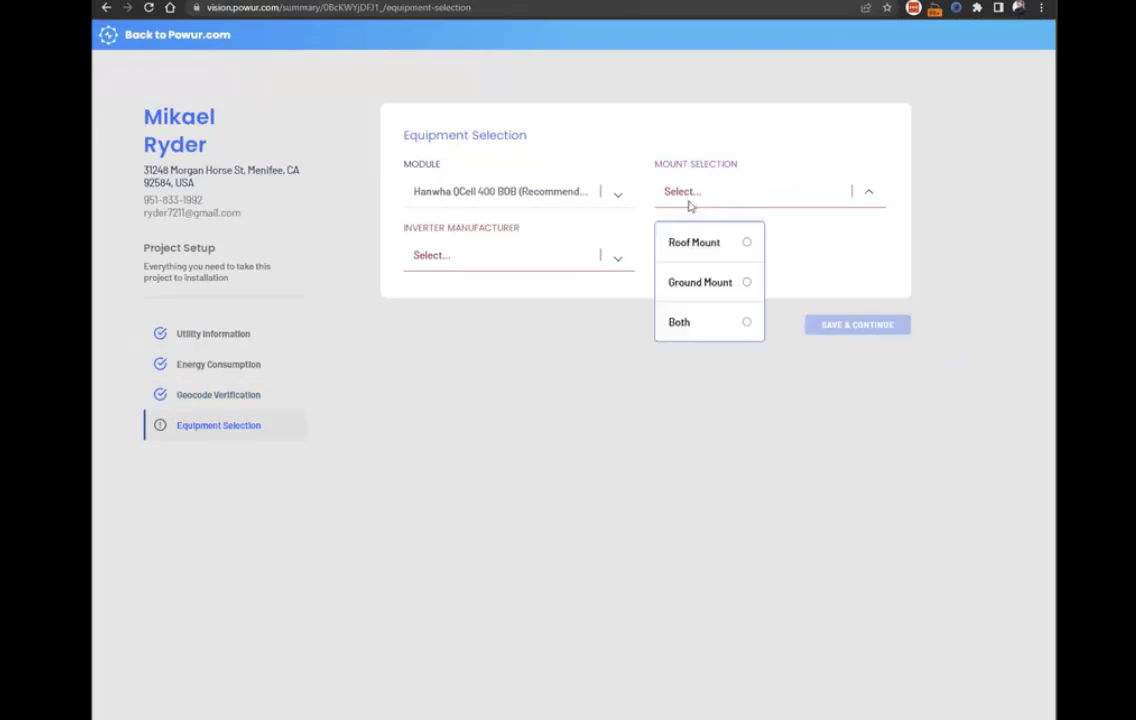
left_click(695, 245)
left_click(535, 254)
left_click(459, 304)
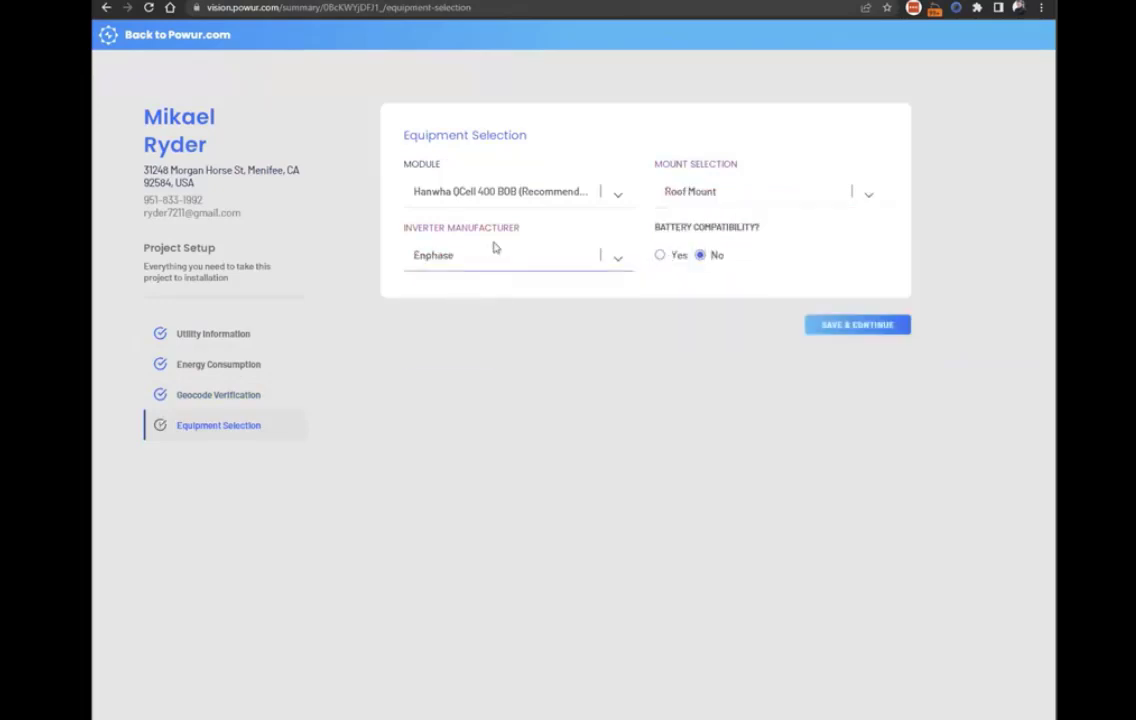
left_click(510, 195)
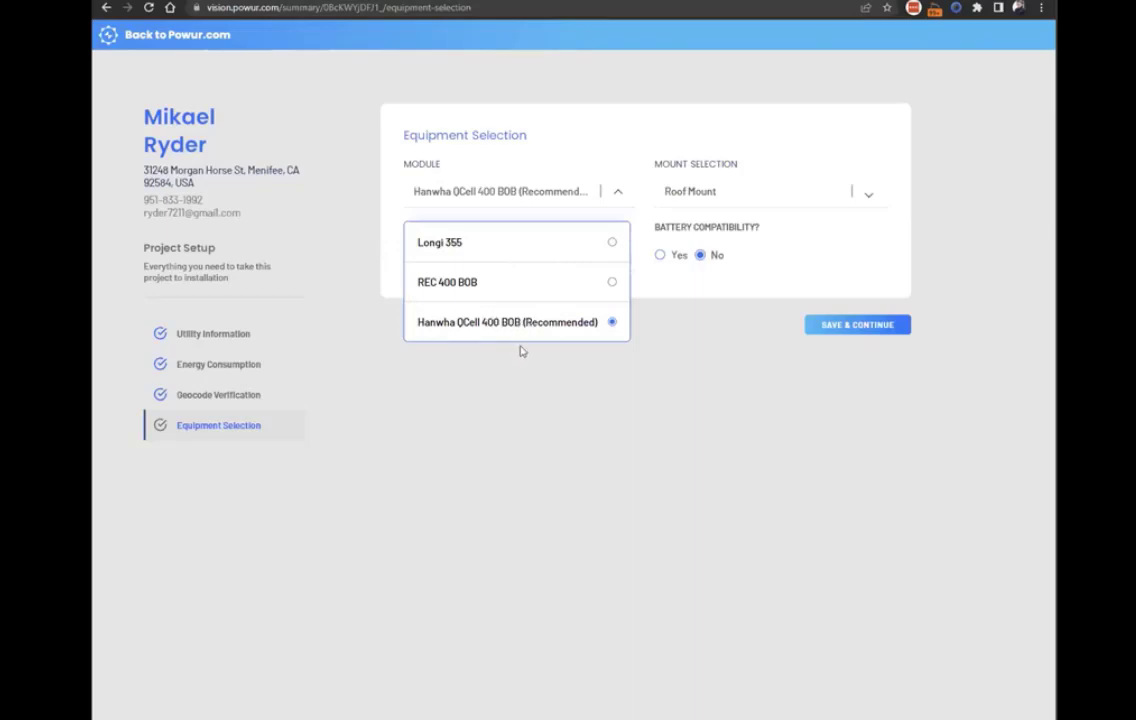
left_click(600, 336)
left_click(856, 334)
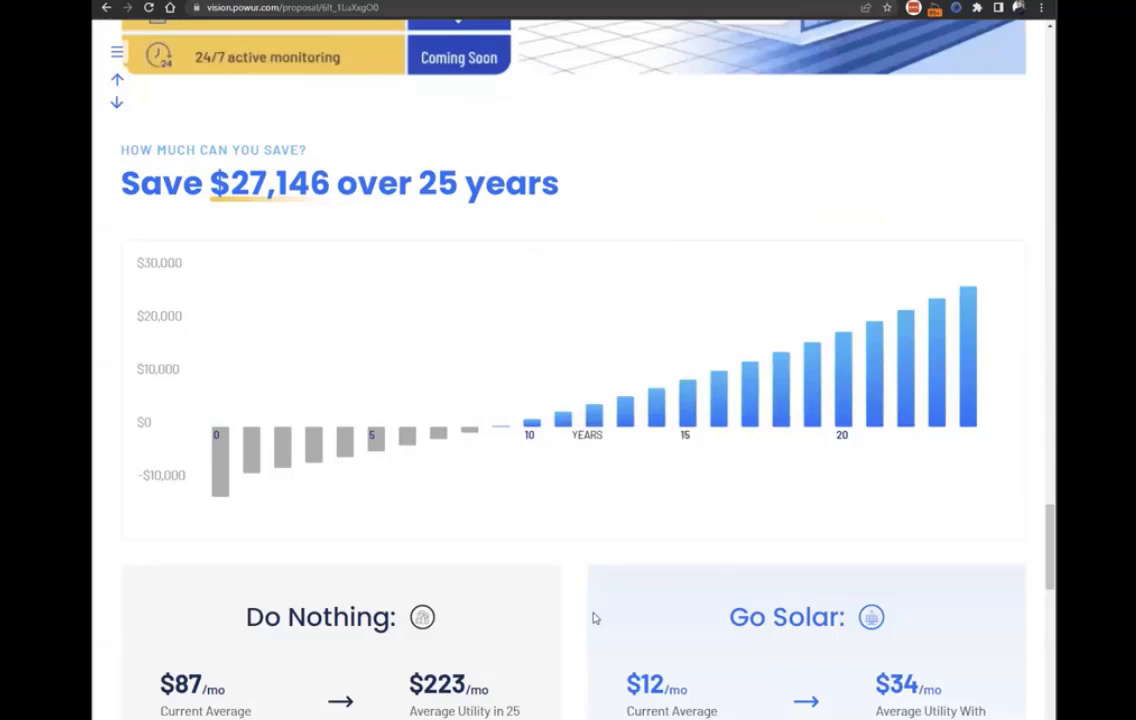
Review the 25-year savings comparison and the cash payment summary in the first homeowner's proposal
scroll(883, 477, "down", 5)
scroll(897, 492, "down", 4)
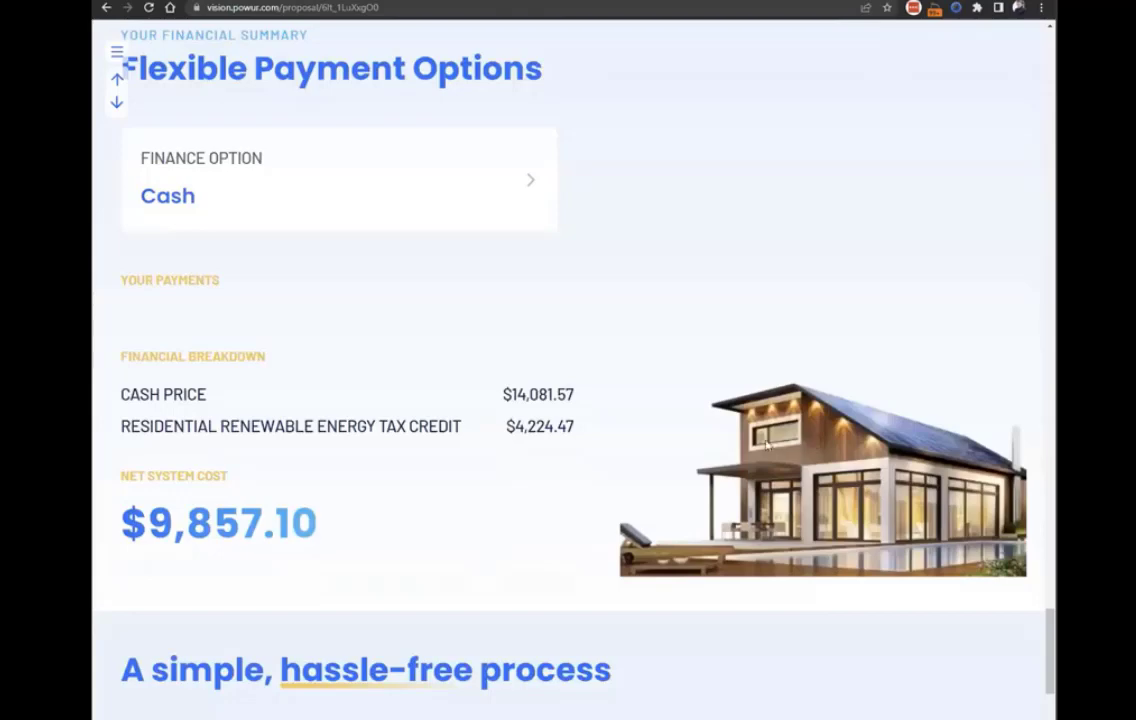
scroll(808, 447, "up", 1)
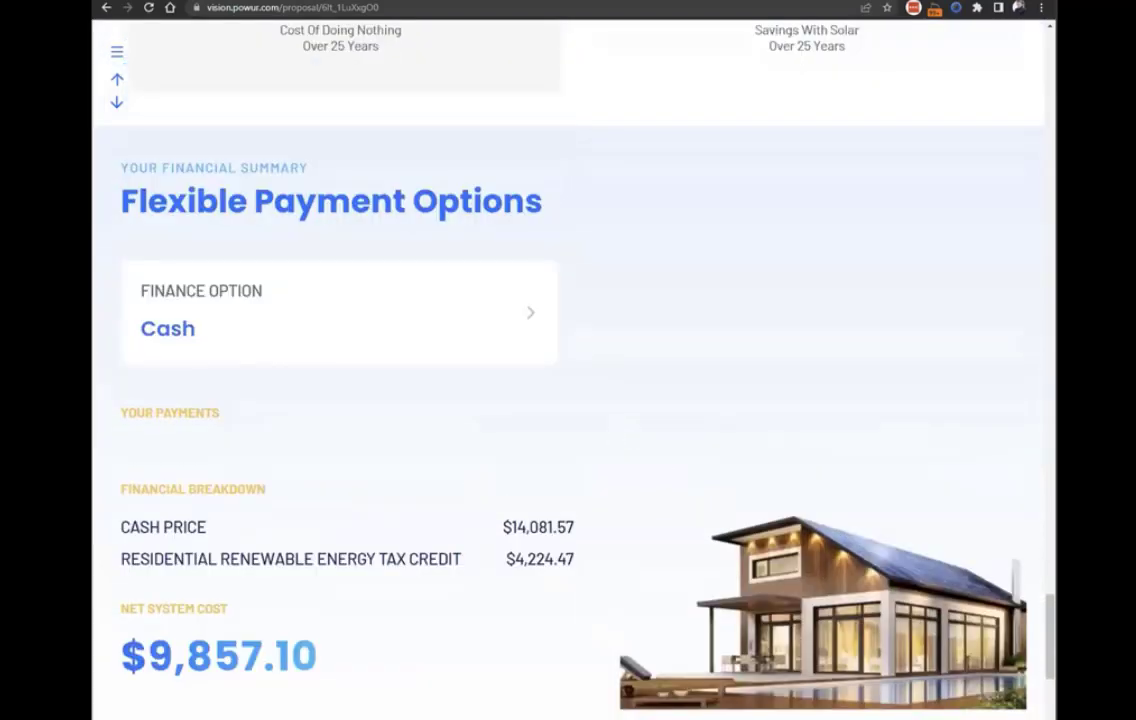
Open the roof design for editing, add a column of four panels to the west-facing Install Area 1, and complete panel placement
left_click_drag(1052, 620, 1052, 317)
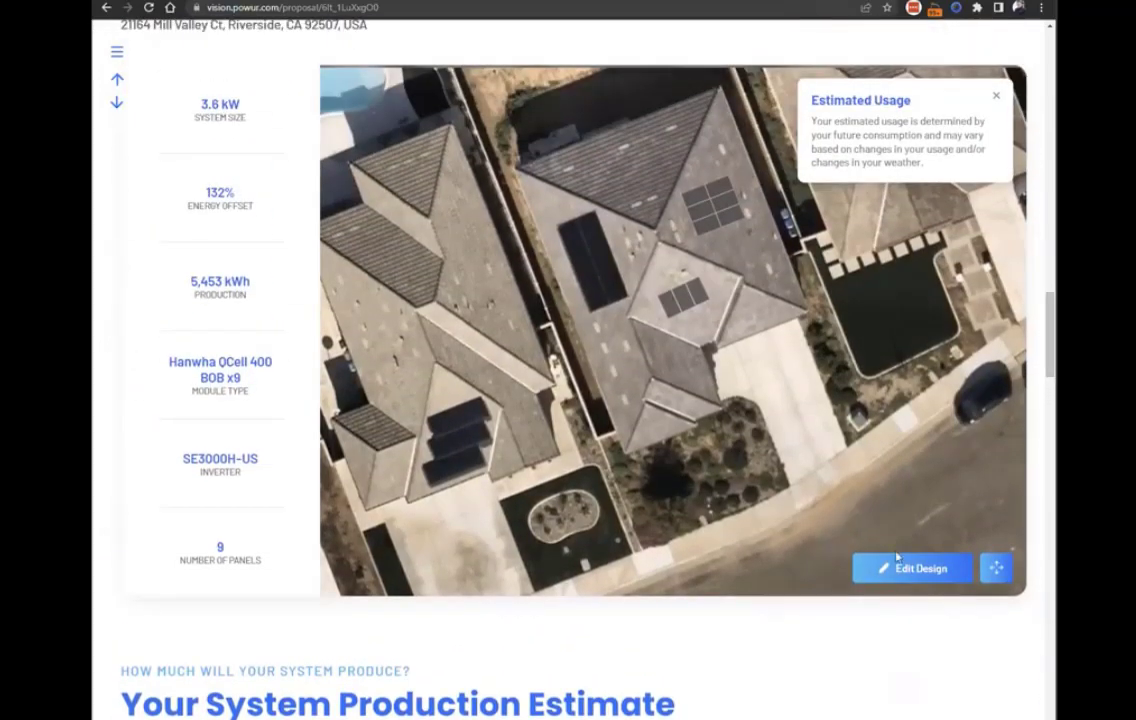
left_click(868, 566)
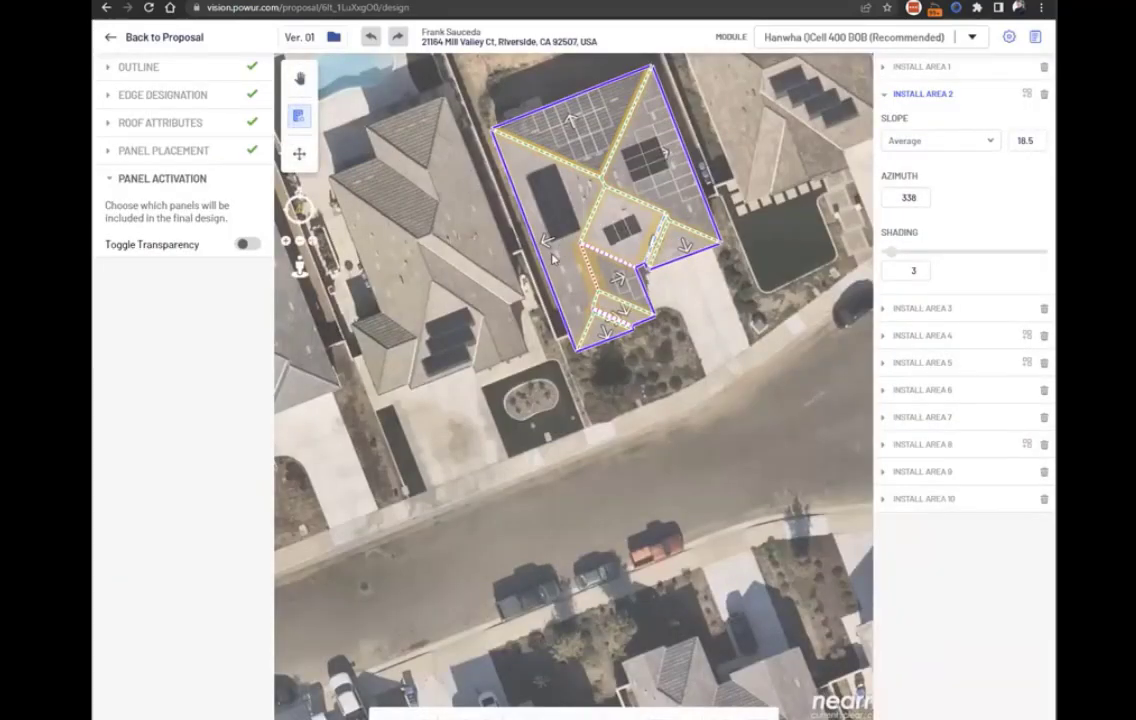
scroll(551, 259, "up", 3)
left_click(162, 150)
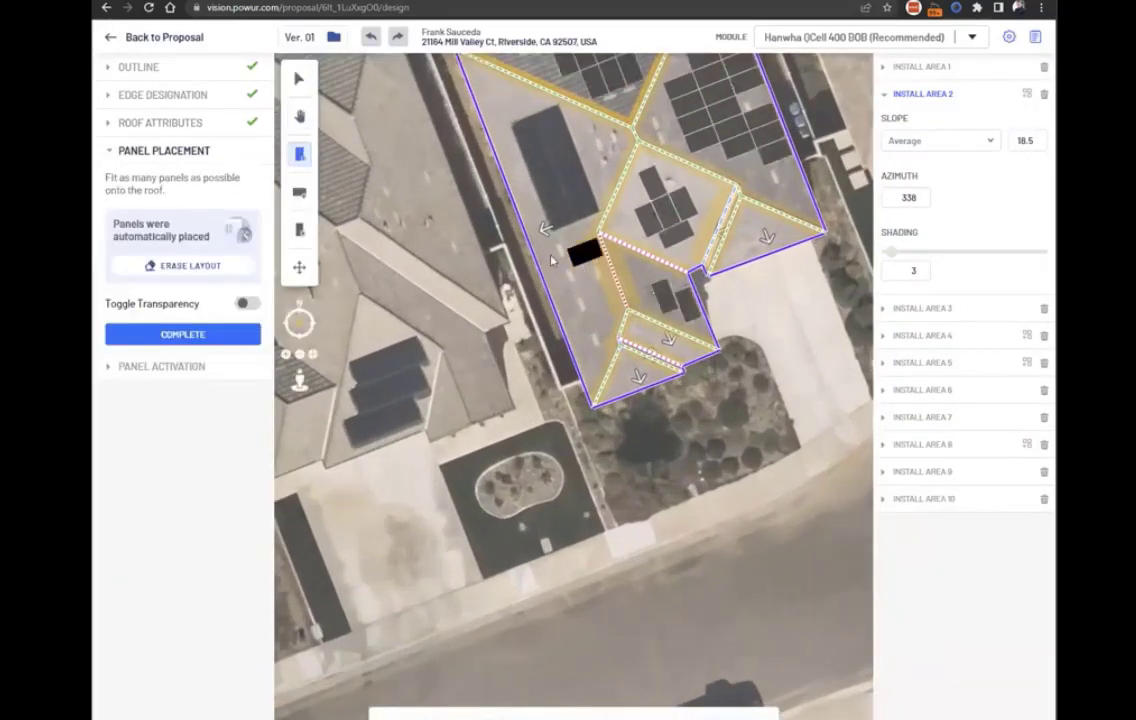
left_click(551, 272)
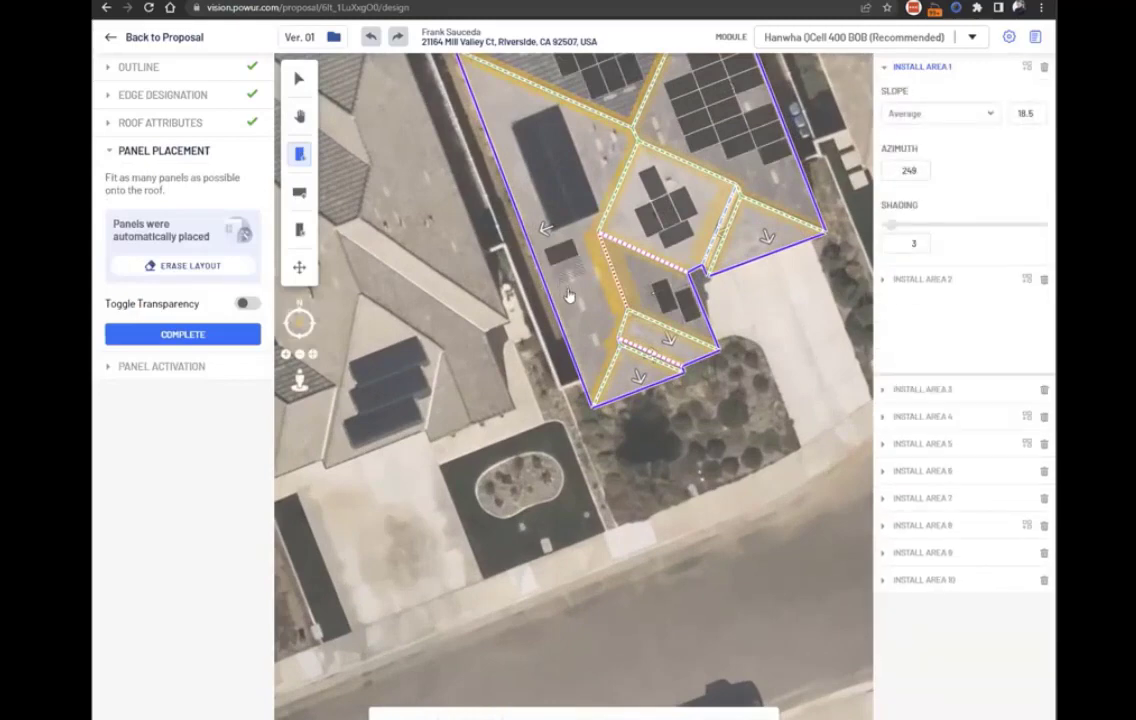
left_click(590, 305)
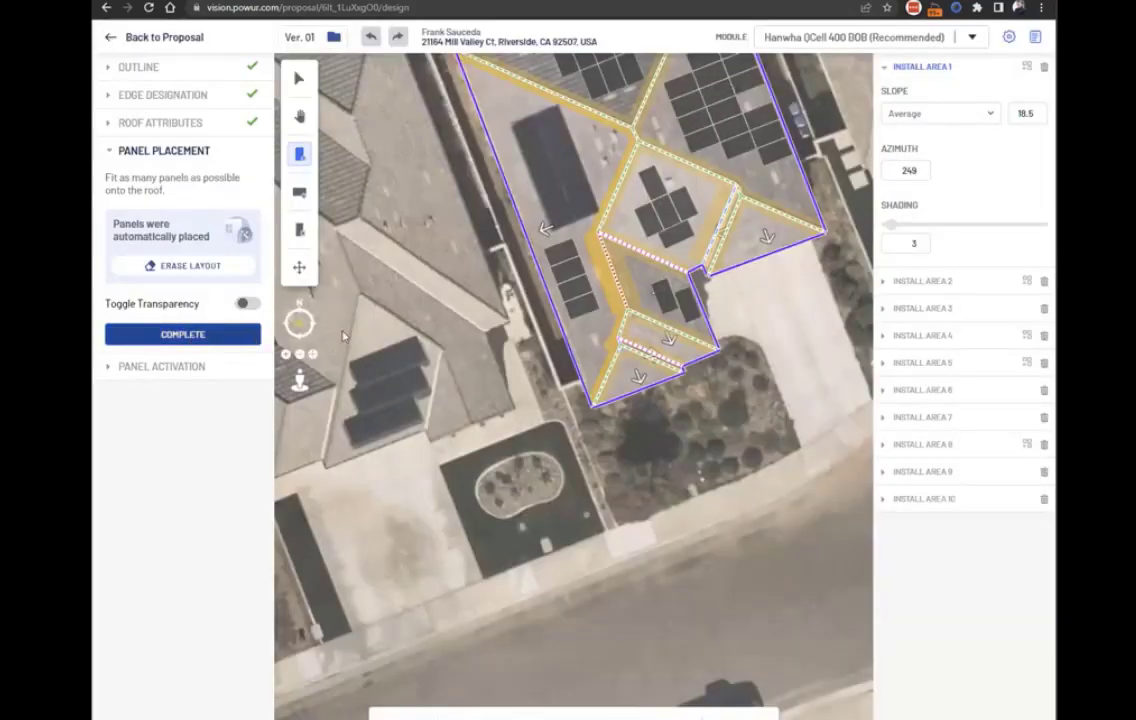
left_click(180, 334)
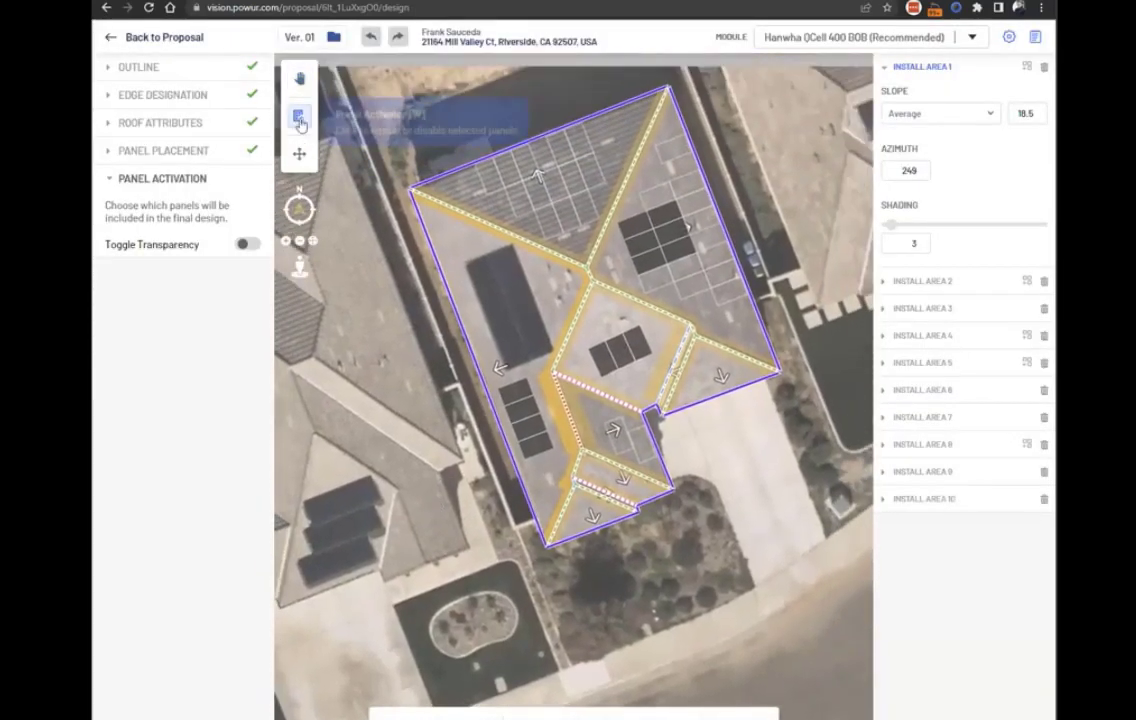
Deactivate the six active panels on the east-facing roof area
left_click(675, 222)
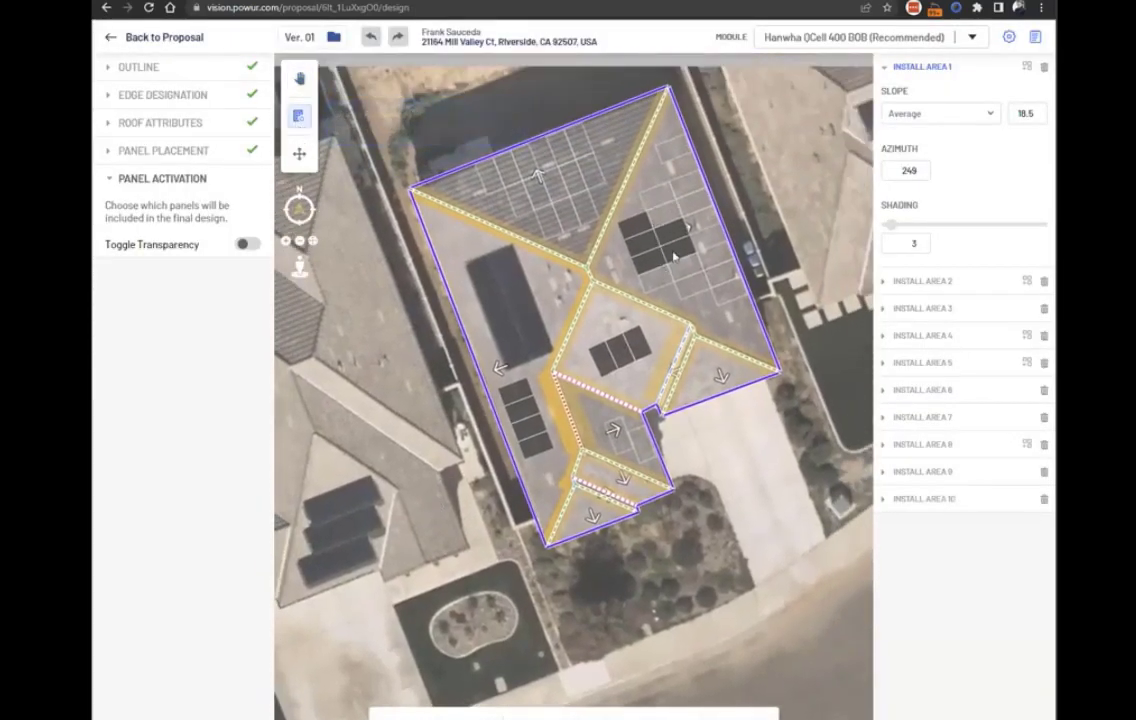
left_click(673, 255)
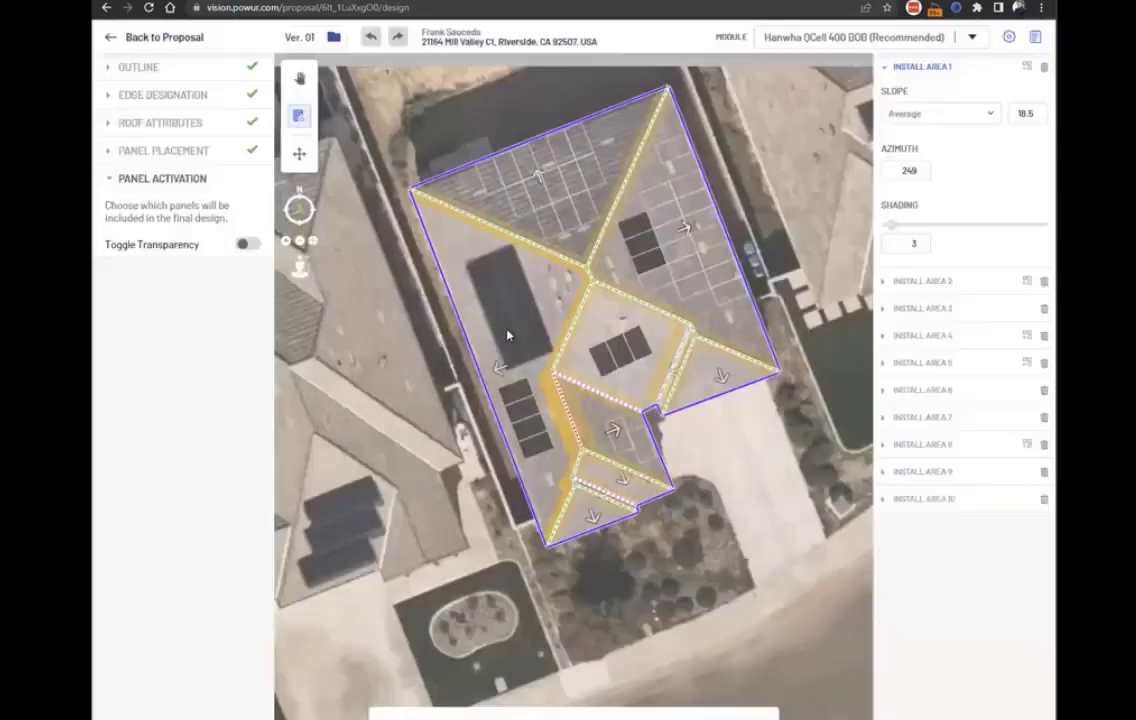
left_click(636, 236)
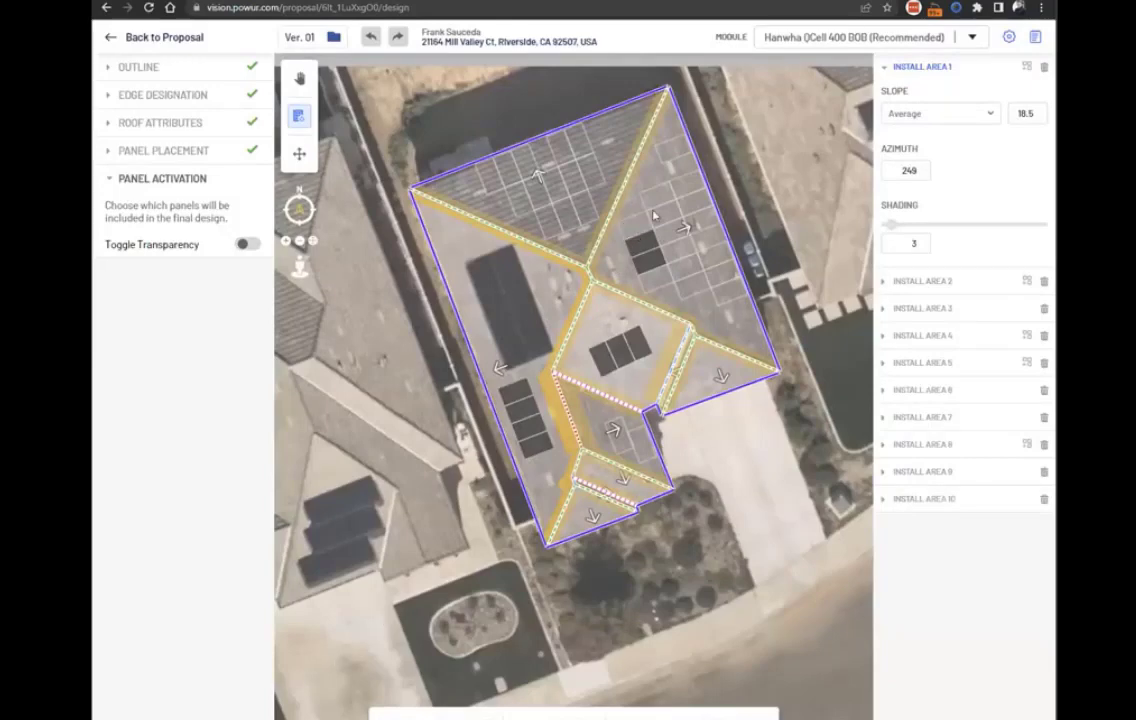
left_click(637, 240)
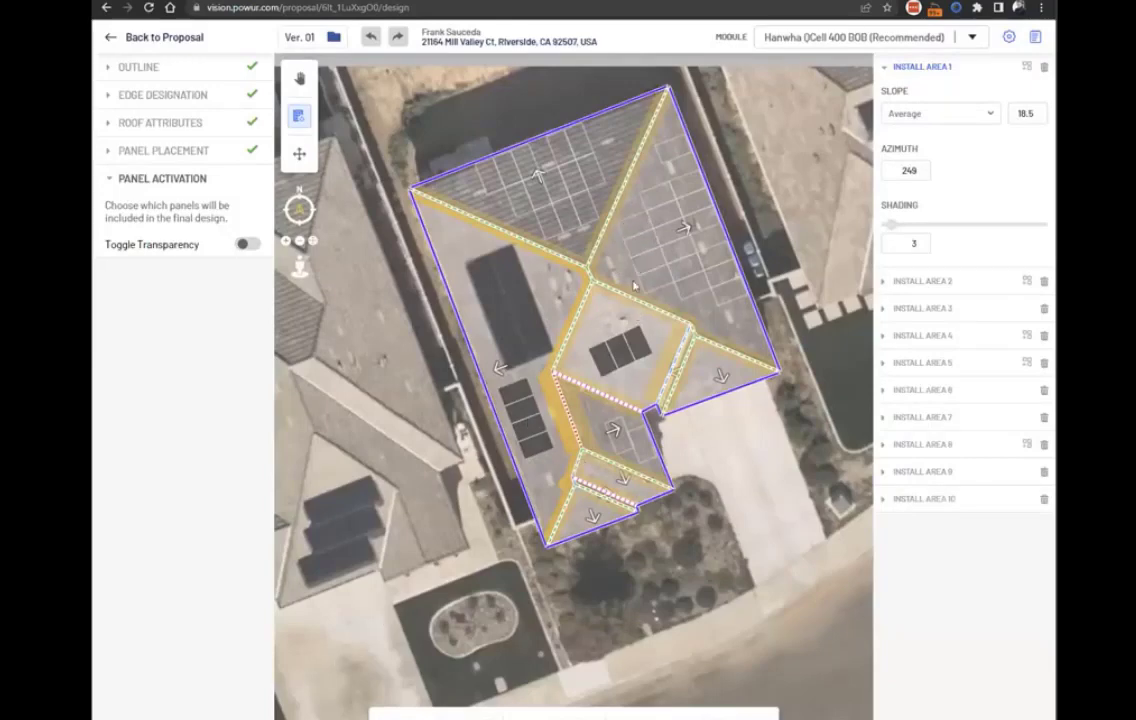
left_click(646, 260)
left_click(178, 716)
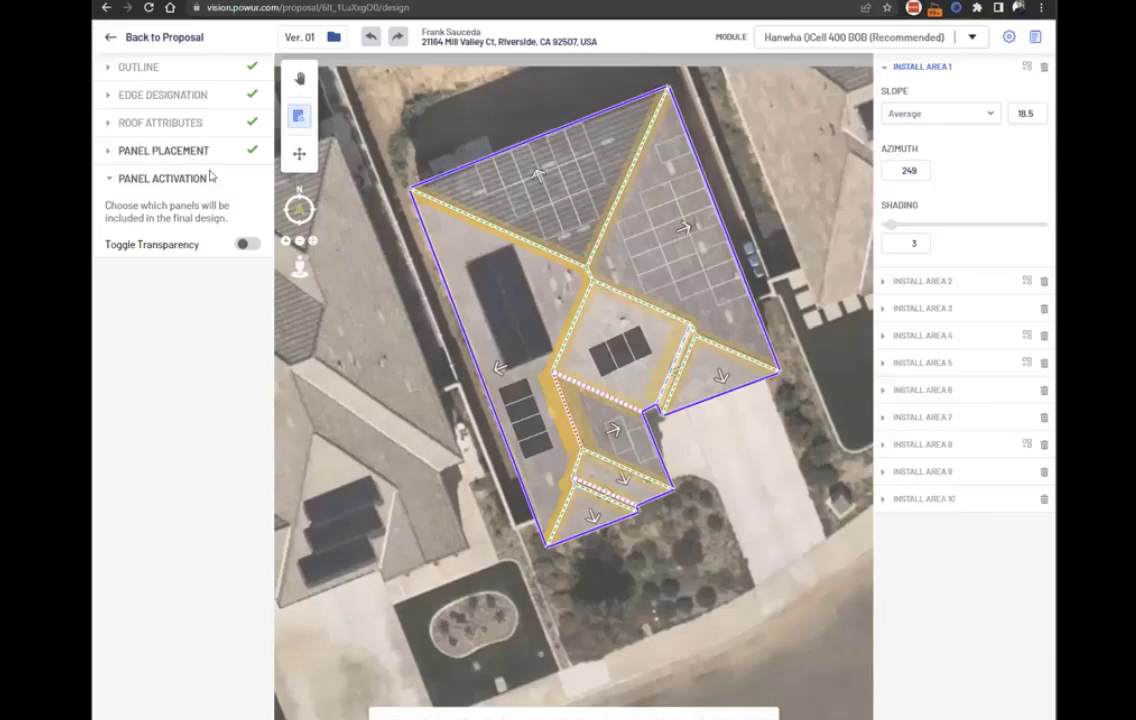
Add a fifth panel at the lower end of the west-facing roof's panel column and complete panel placement
left_click(188, 152)
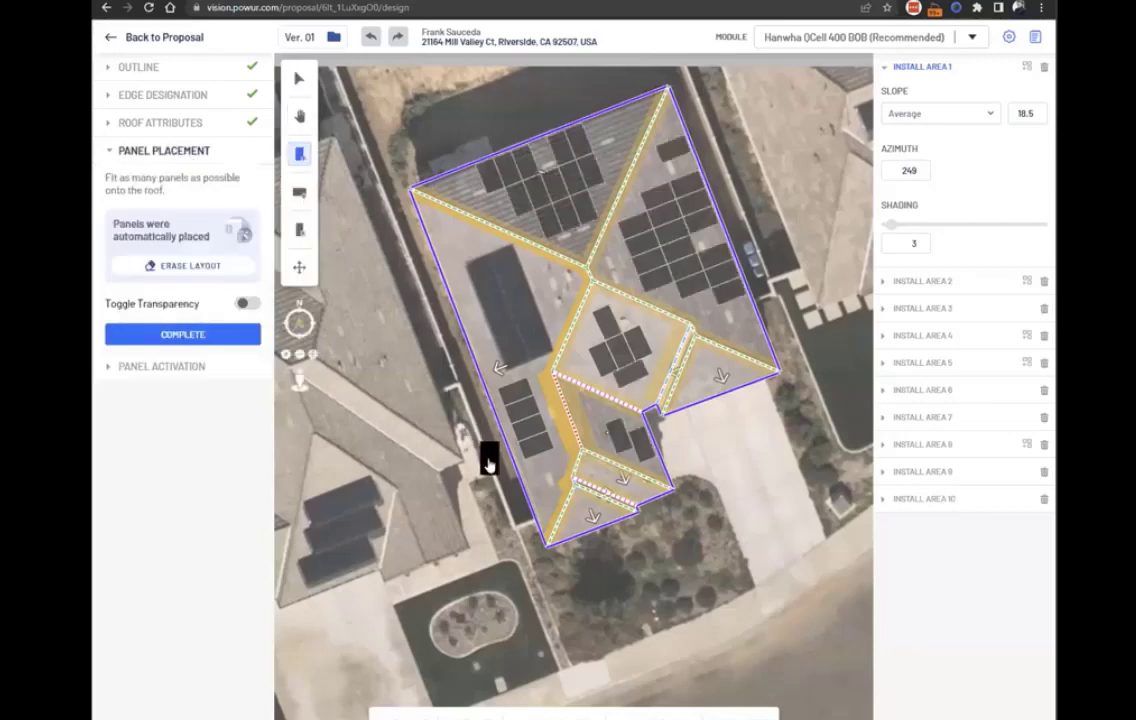
left_click(541, 462)
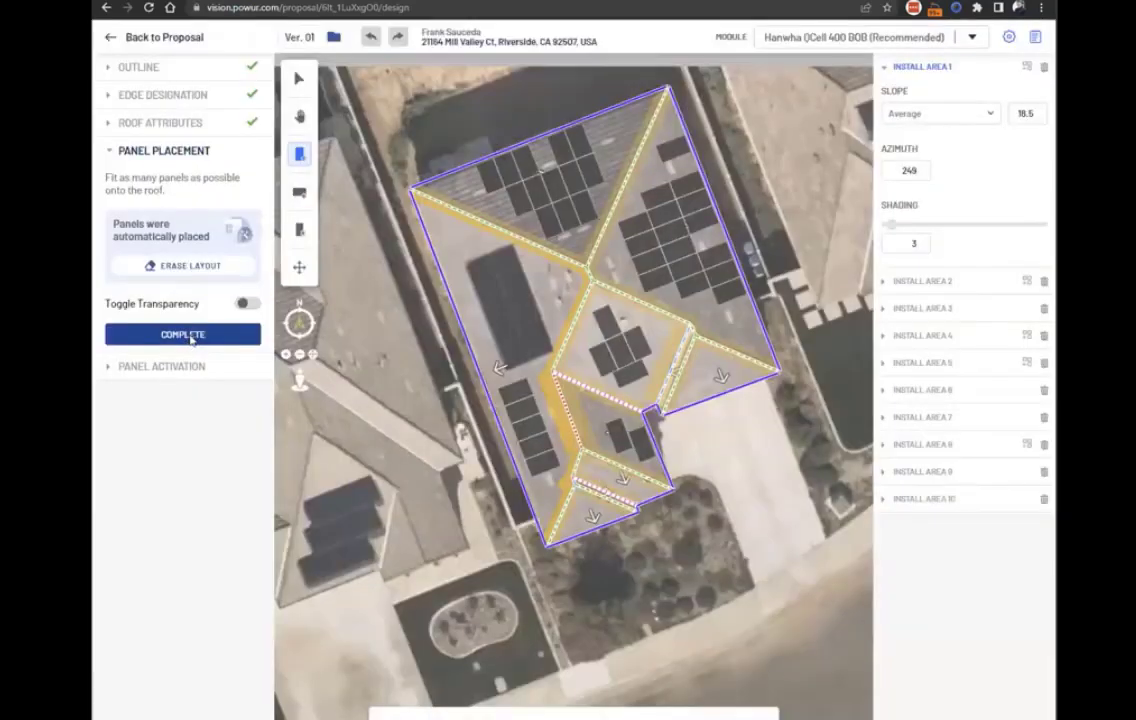
left_click(188, 334)
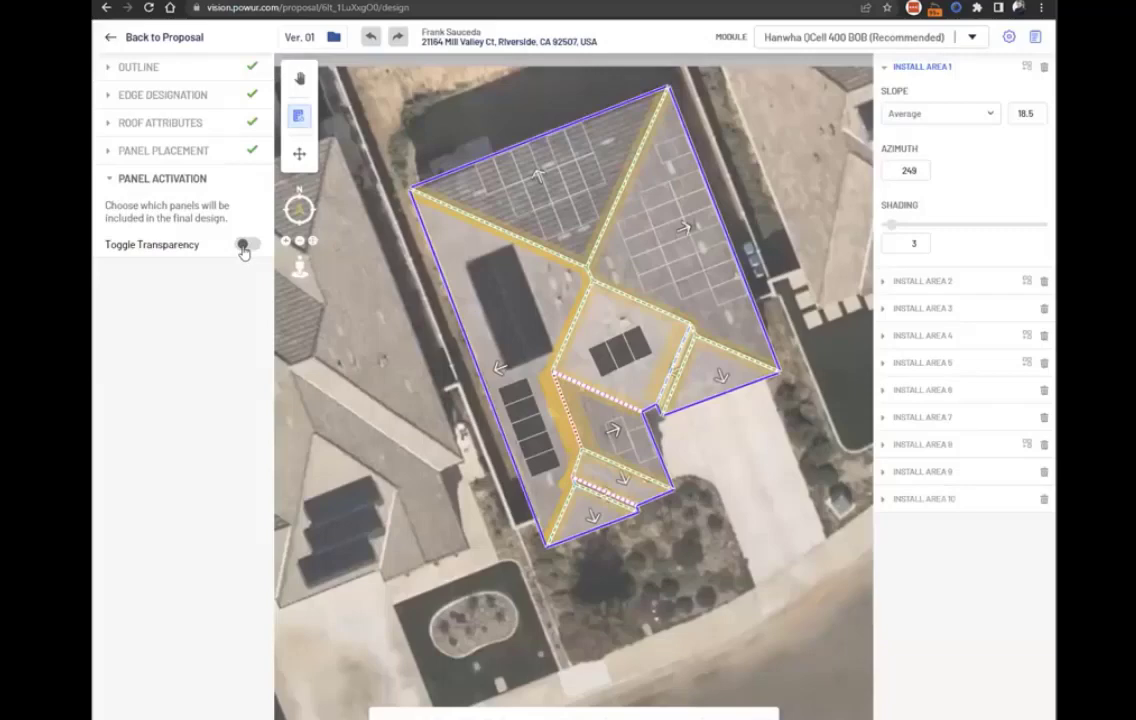
Turn on panel transparency to inspect the roof under the layout, and return to the proposal
left_click(243, 246)
scroll(466, 393, "up", 3)
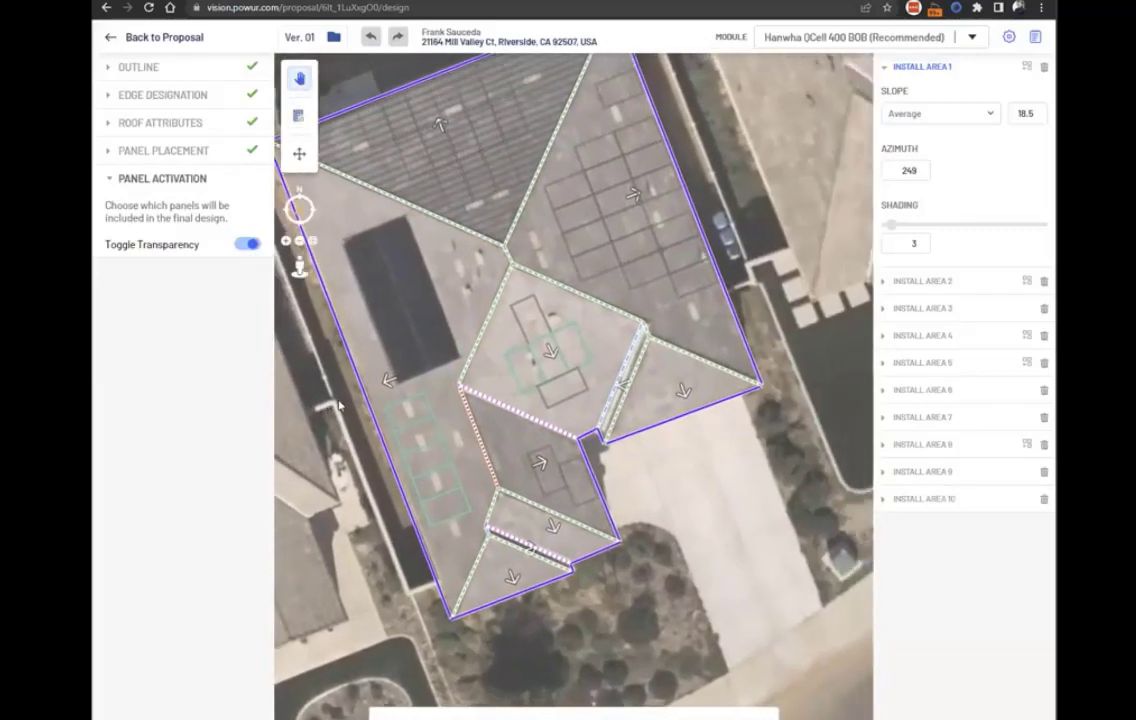
left_click_drag(430, 375, 341, 445)
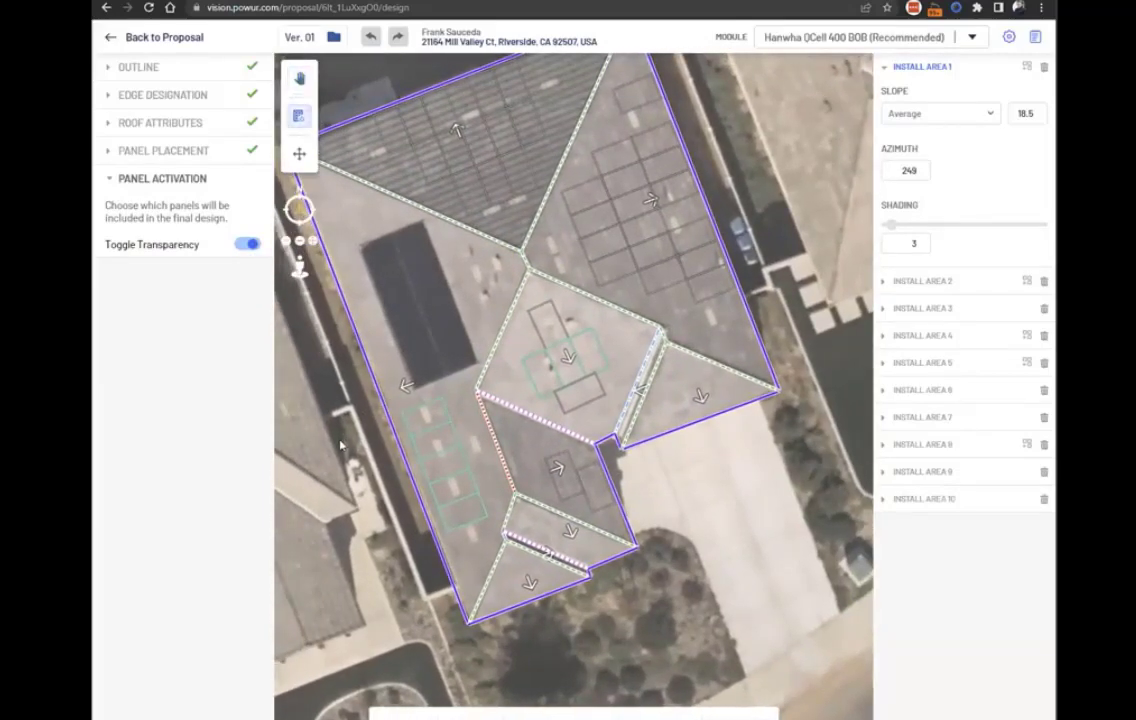
scroll(341, 445, "down", 2)
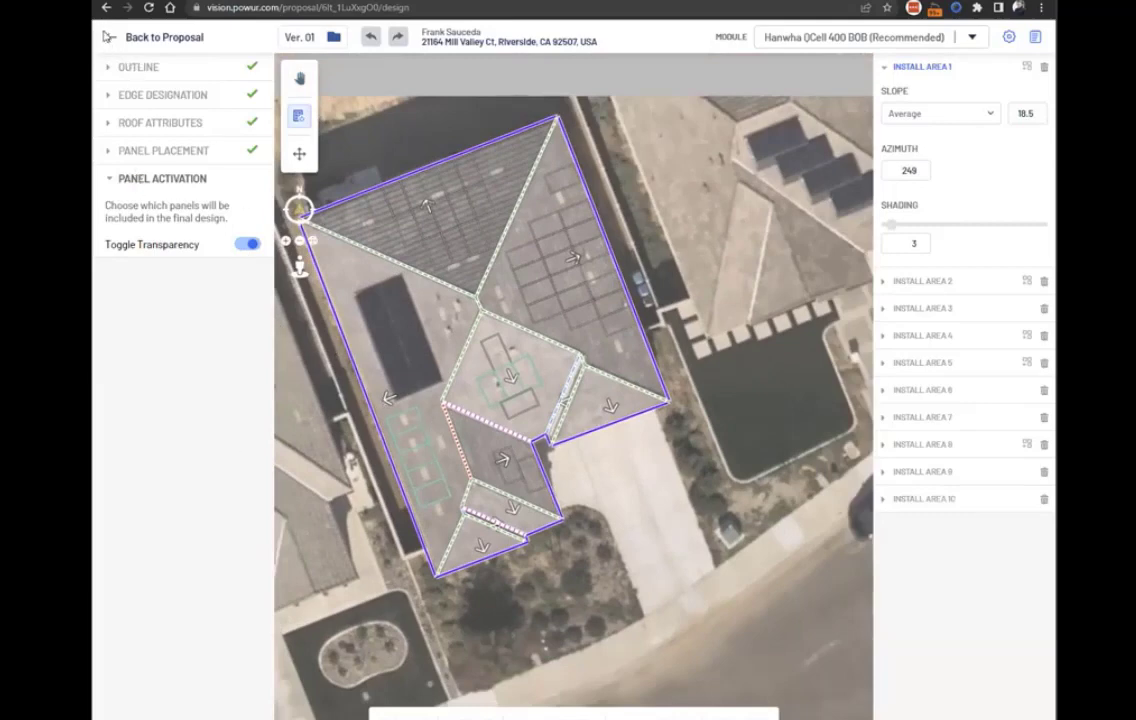
left_click(108, 37)
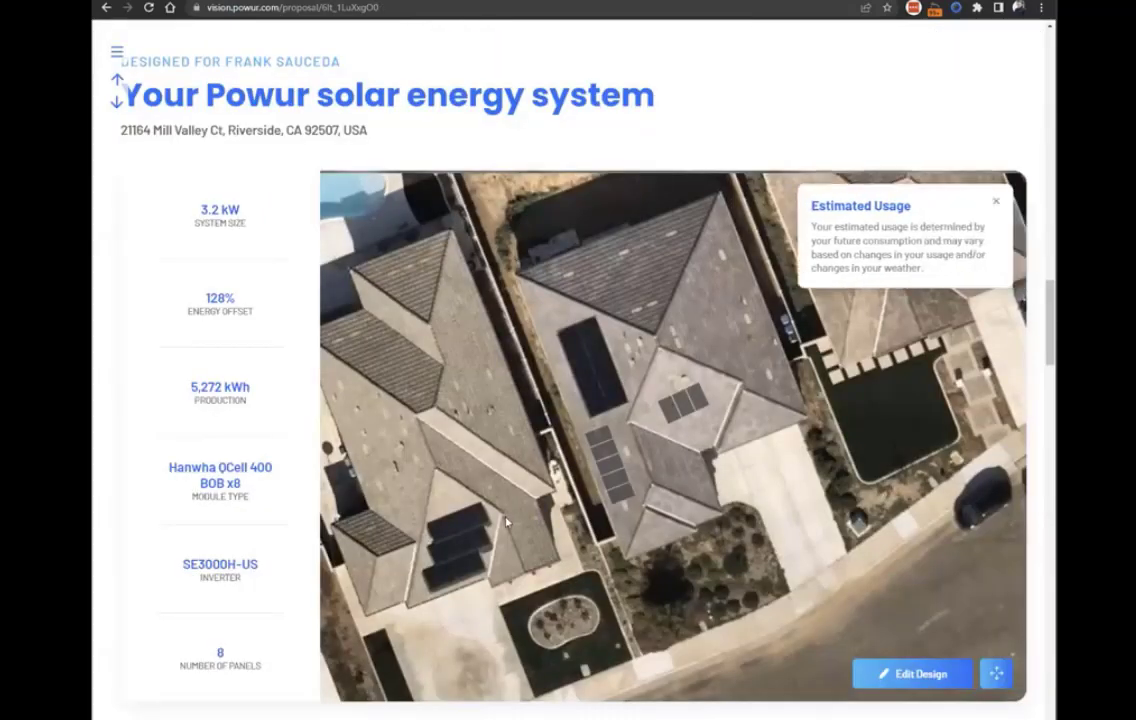
Review the updated proposal's production estimate, 25-year savings and solar system overview
scroll(604, 476, "down", 10)
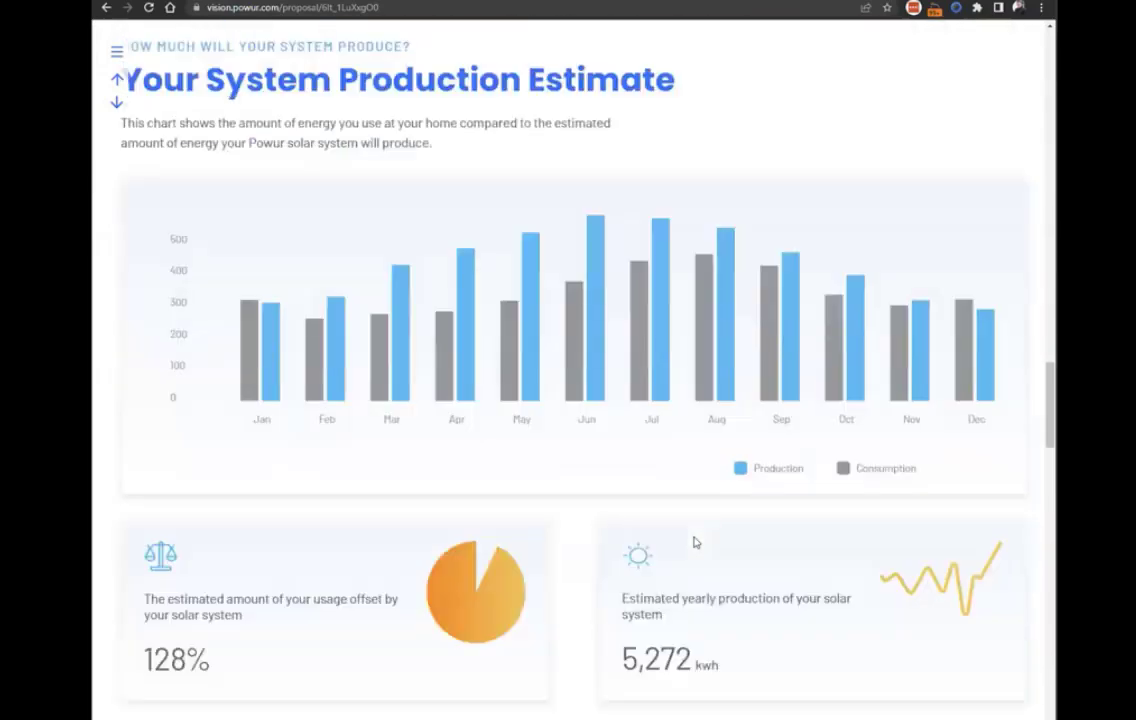
scroll(695, 542, "down", 12)
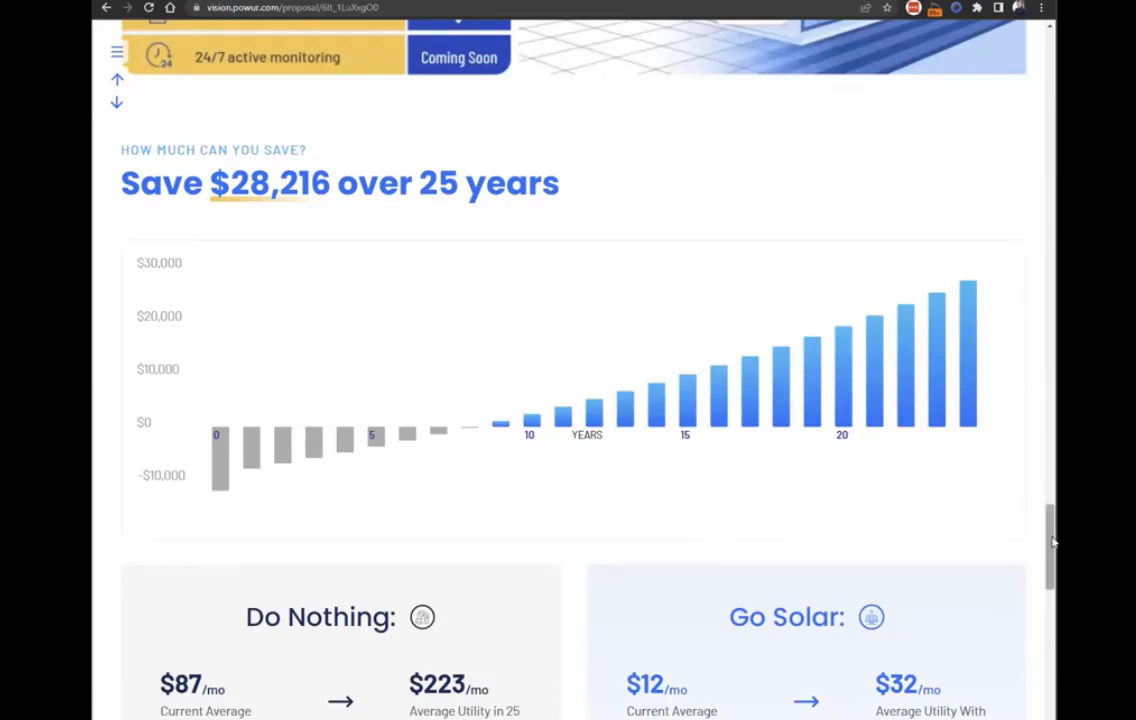
left_click_drag(1052, 542, 1045, 340)
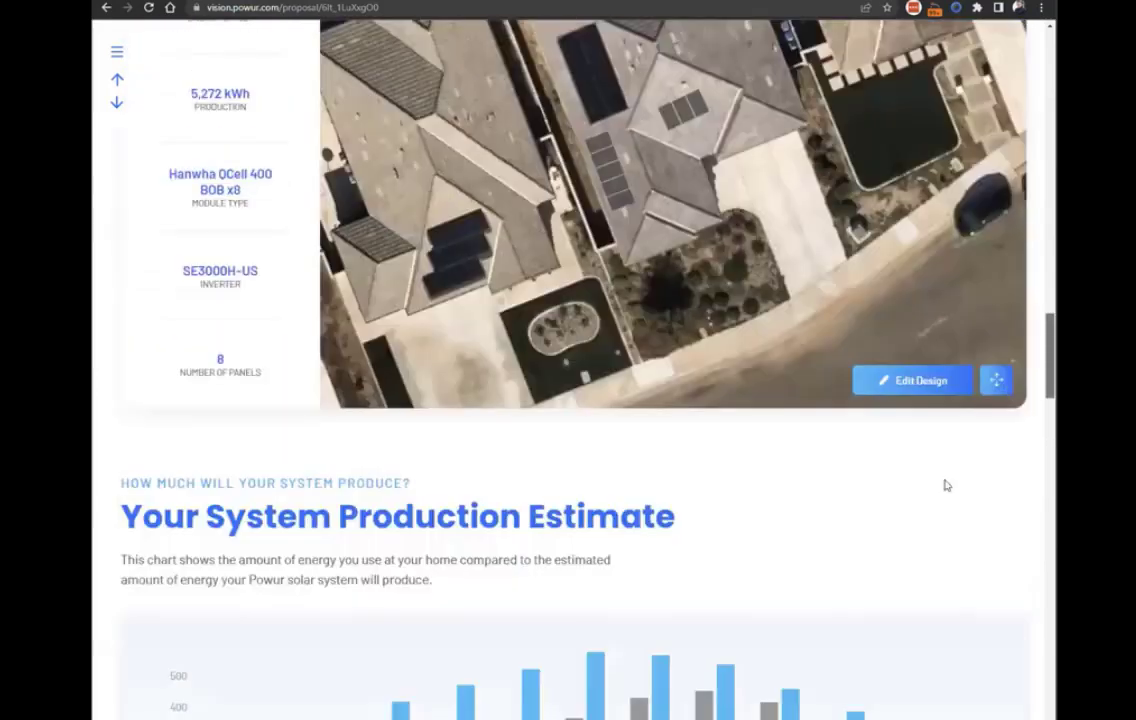
scroll(546, 152, "up", 5)
scroll(431, 195, "down", 1)
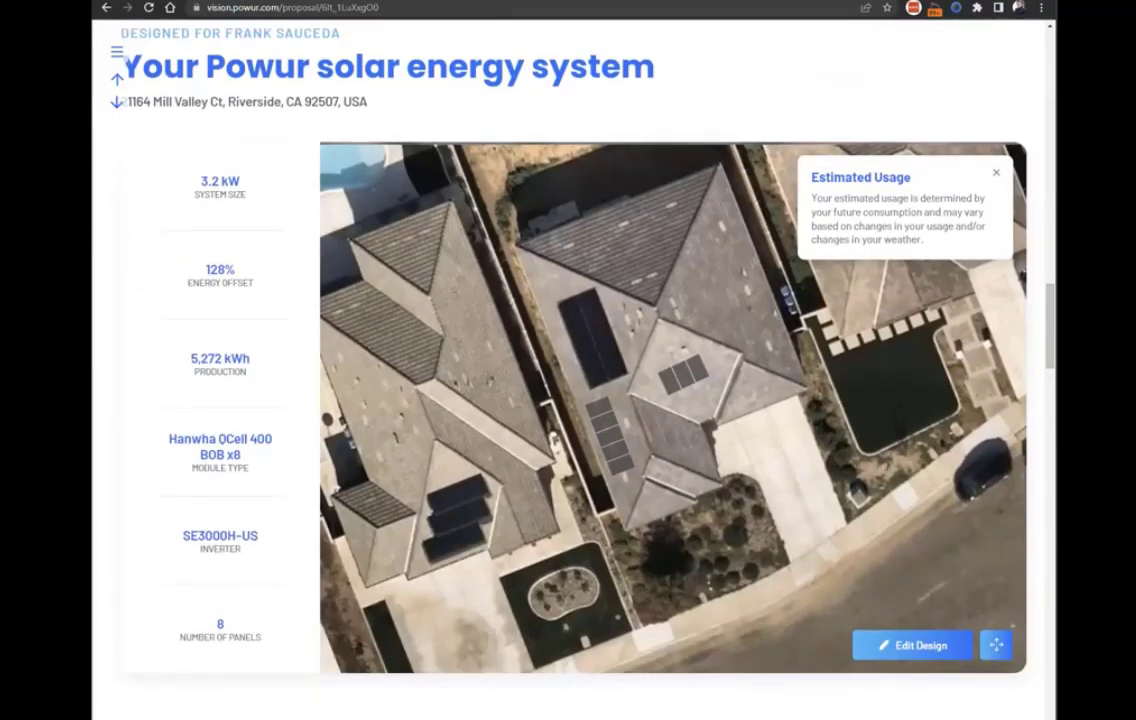
scroll(114, 76, "up", 1)
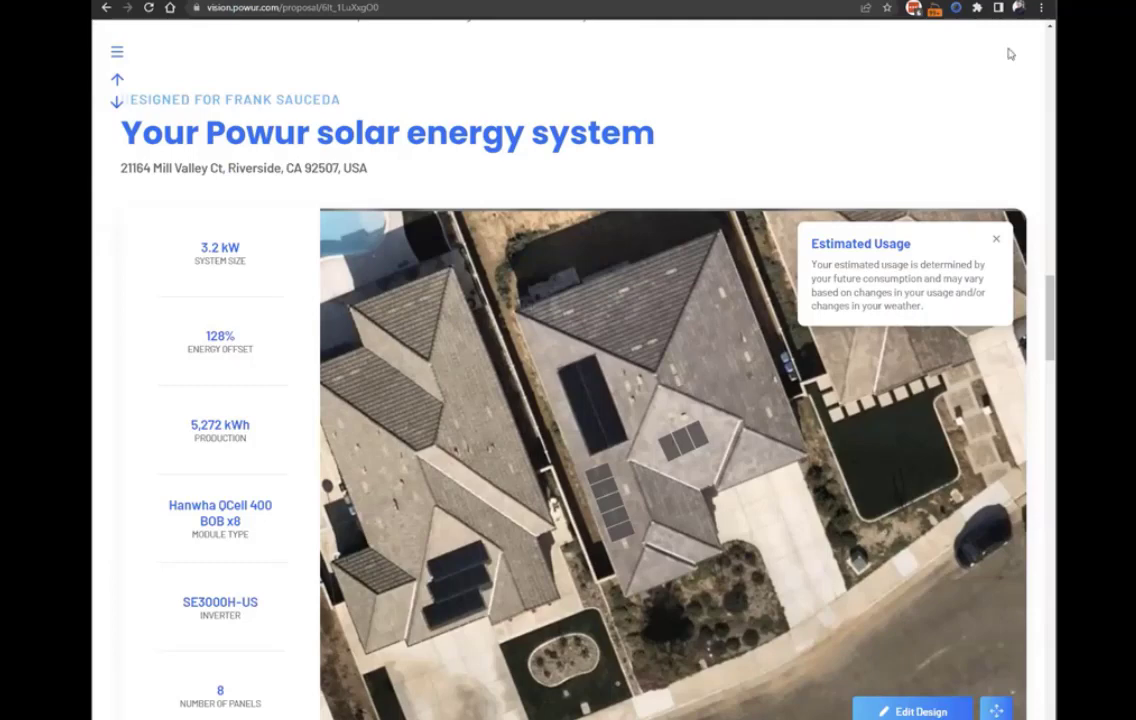
Switch to Gmail, highlight the subject of the proposal completion e-mail, and return to the Vision proposal
key("ctrl+shift+Tab")
left_click_drag(381, 124, 770, 123)
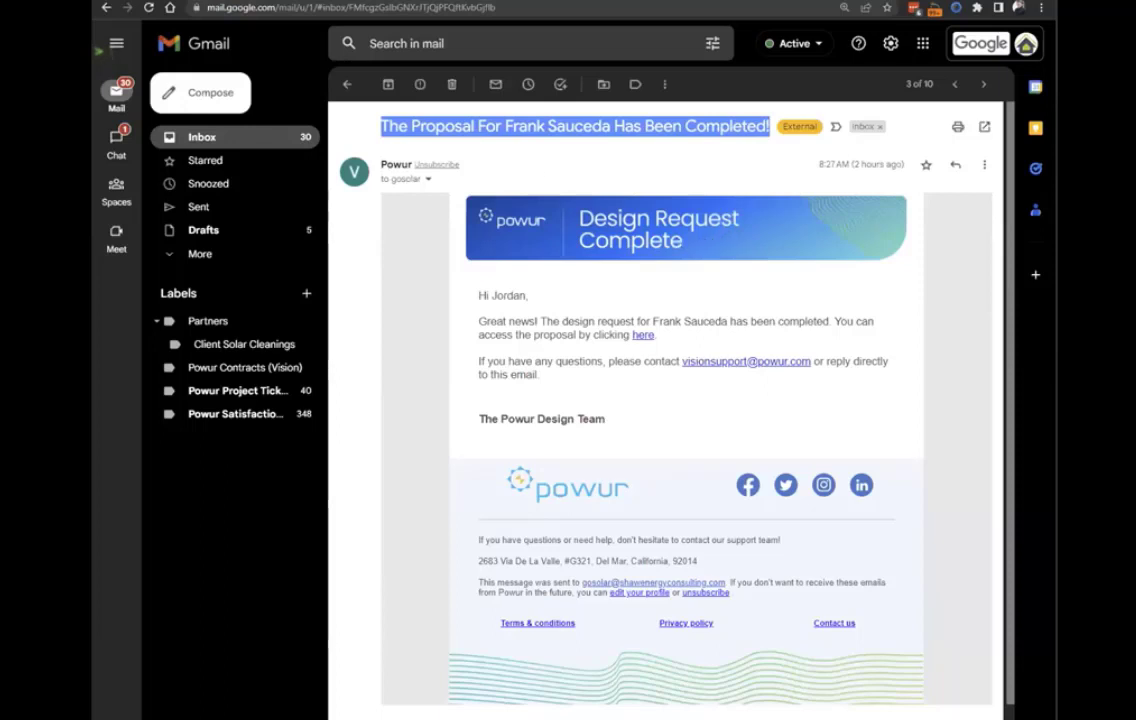
key("ctrl+Tab")
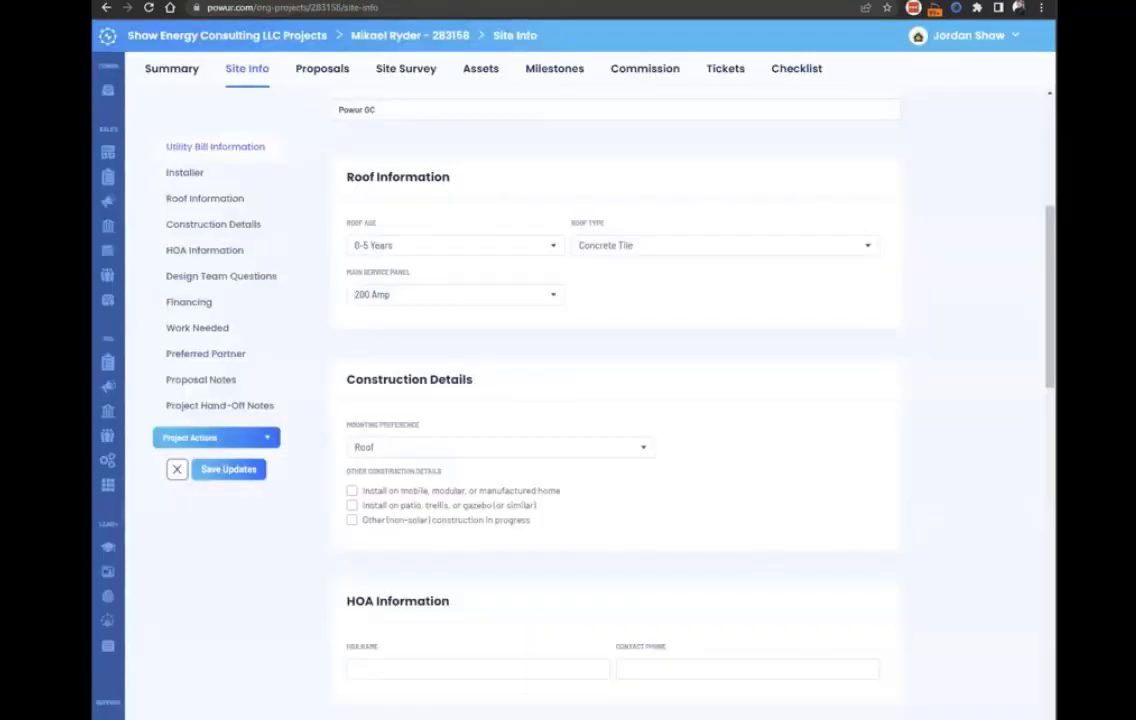
key("ctrl+Tab")
Reopen the roof design for editing and go back to the panel placement stage with the panel tool active
scroll(832, 203, "down", 2)
scroll(535, 255, "up", 1)
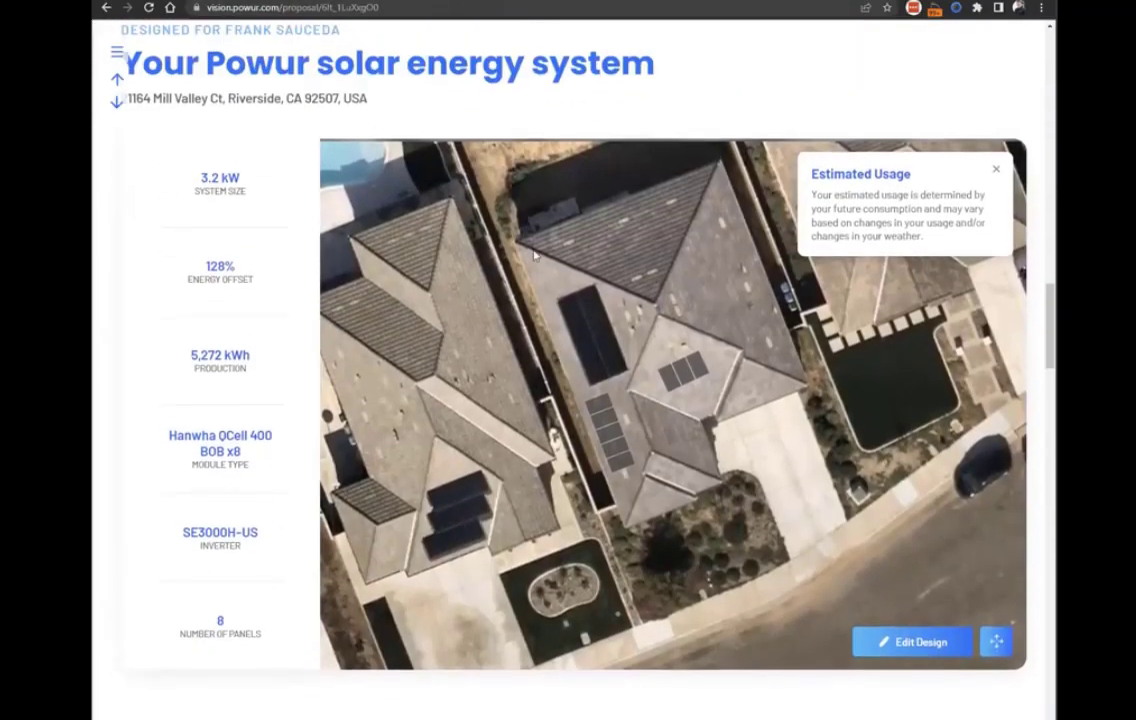
left_click(908, 643)
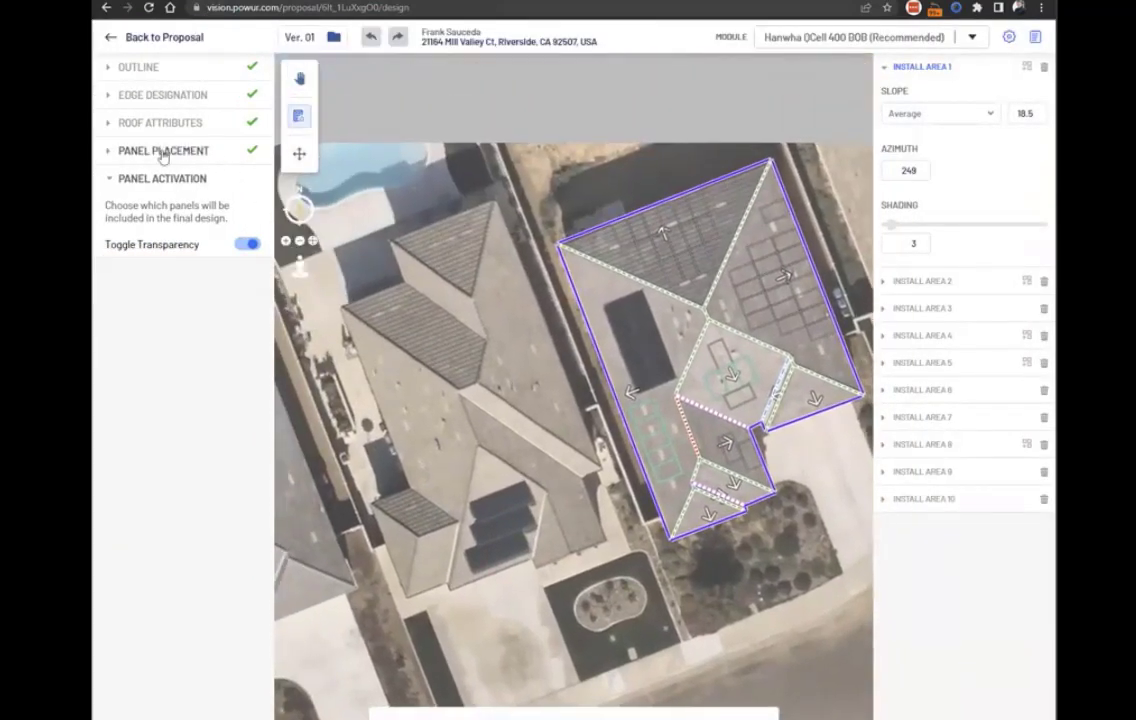
left_click(163, 151)
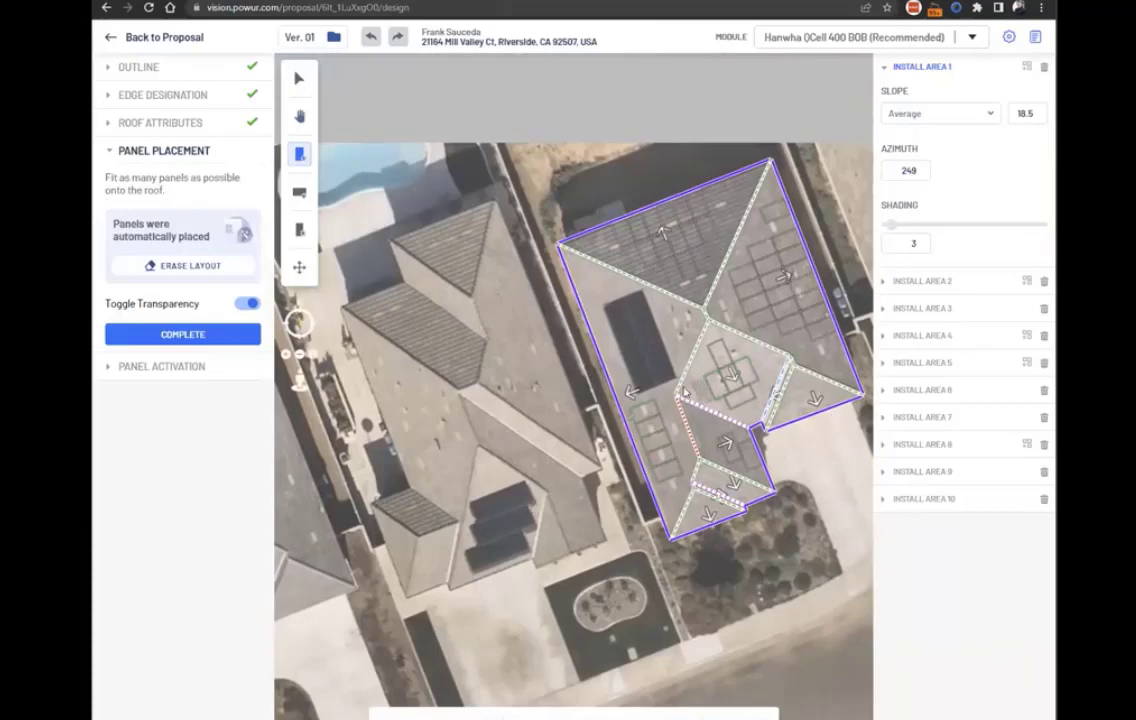
key("h")
left_click_drag(521, 423, 410, 402)
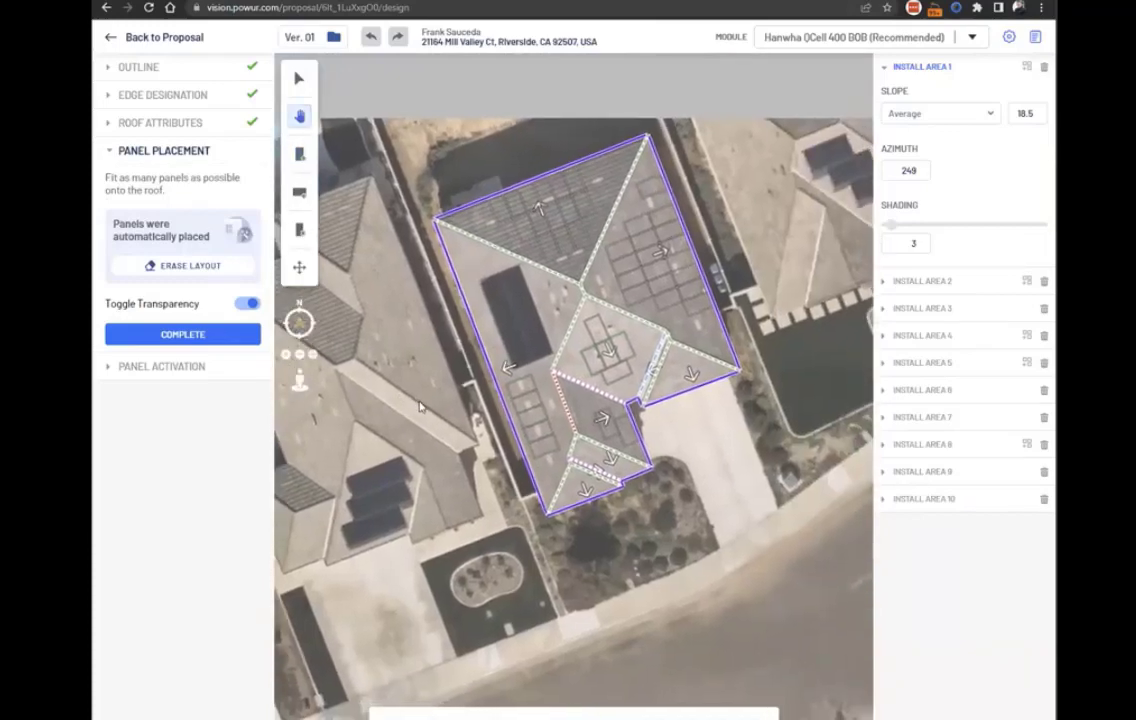
key("p")
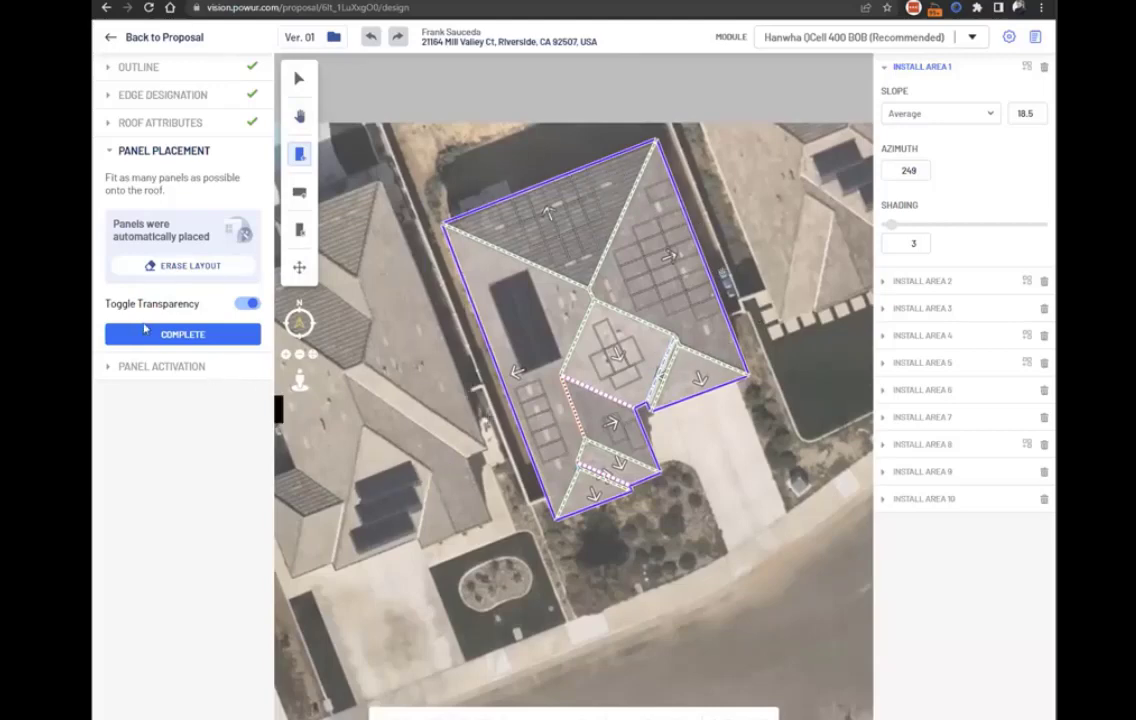
Turn off transparency, complete panel placement, and turn transparency back on in the panel activation stage
left_click(246, 303)
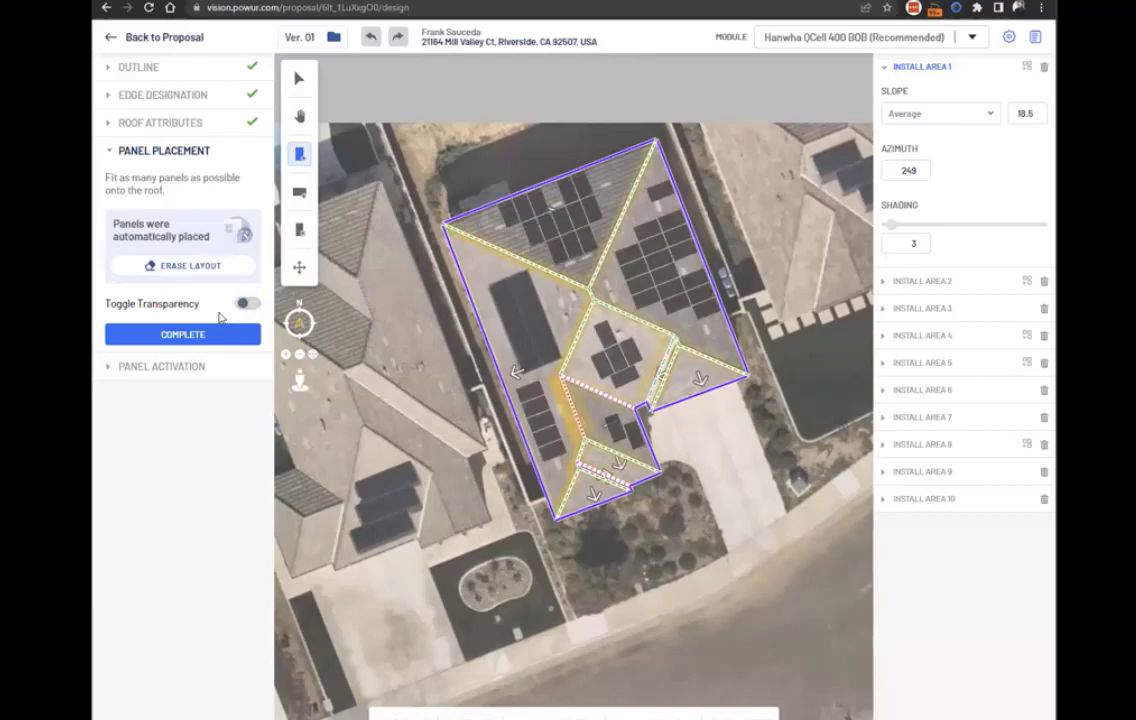
left_click(165, 334)
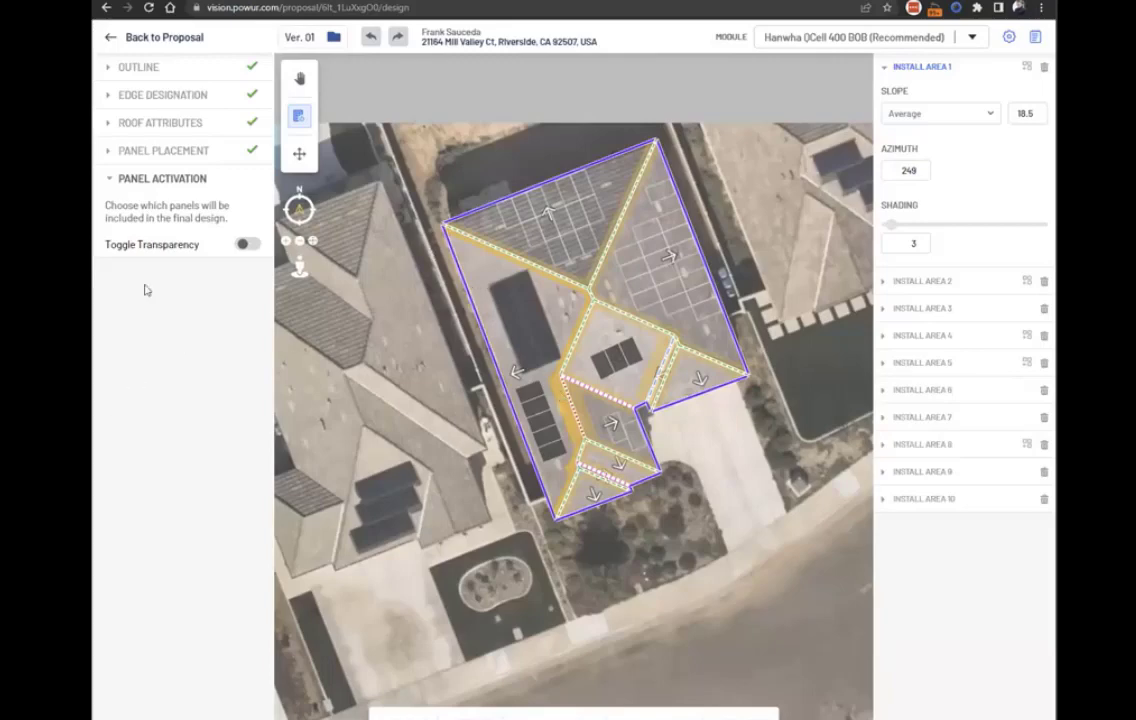
left_click(245, 244)
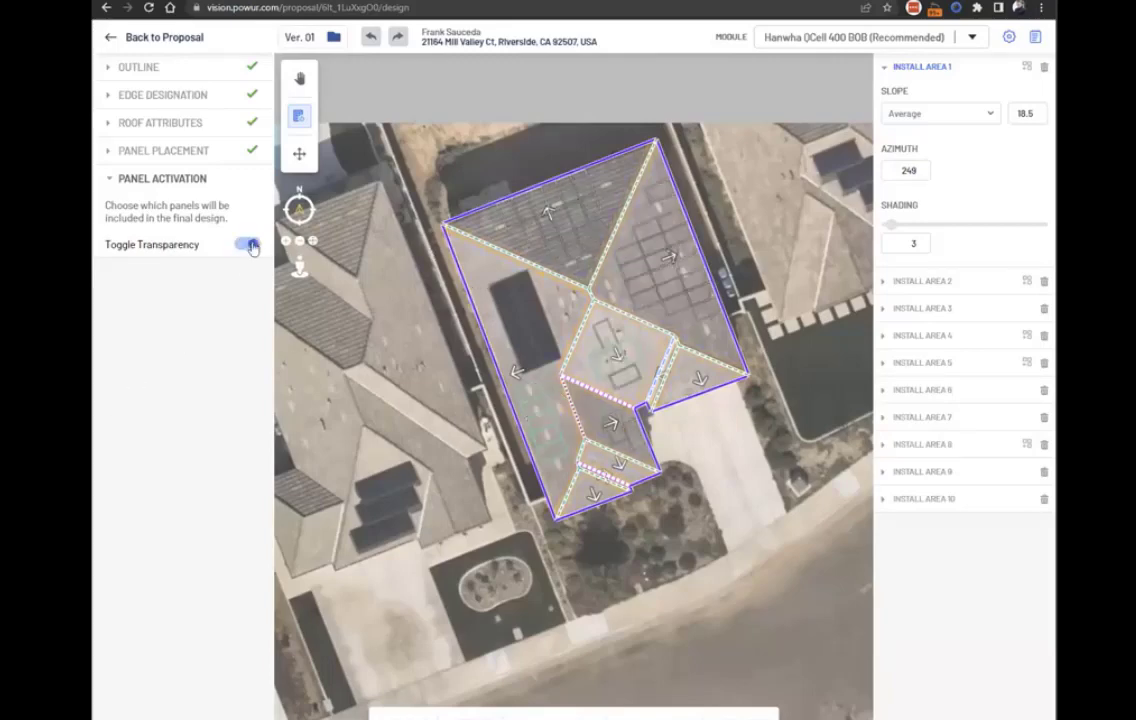
Turn off transparency before returning to the proposal, and collapse the Estimated Usage note over the roof image
left_click(245, 244)
left_click(108, 40)
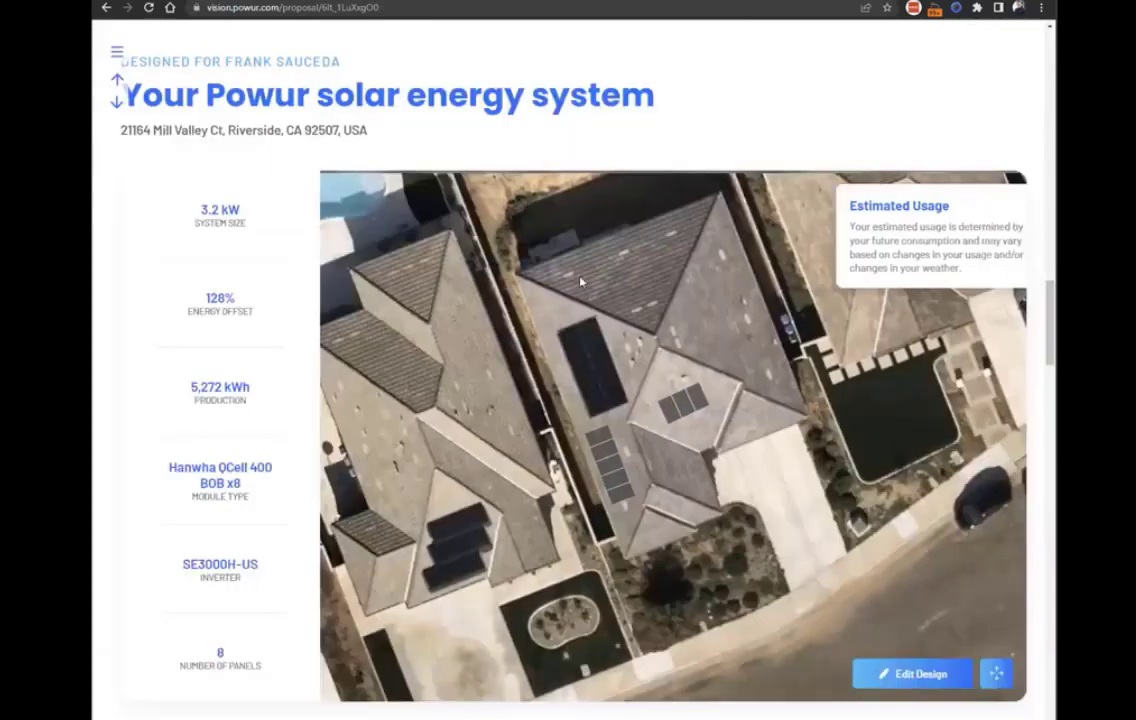
left_click(997, 206)
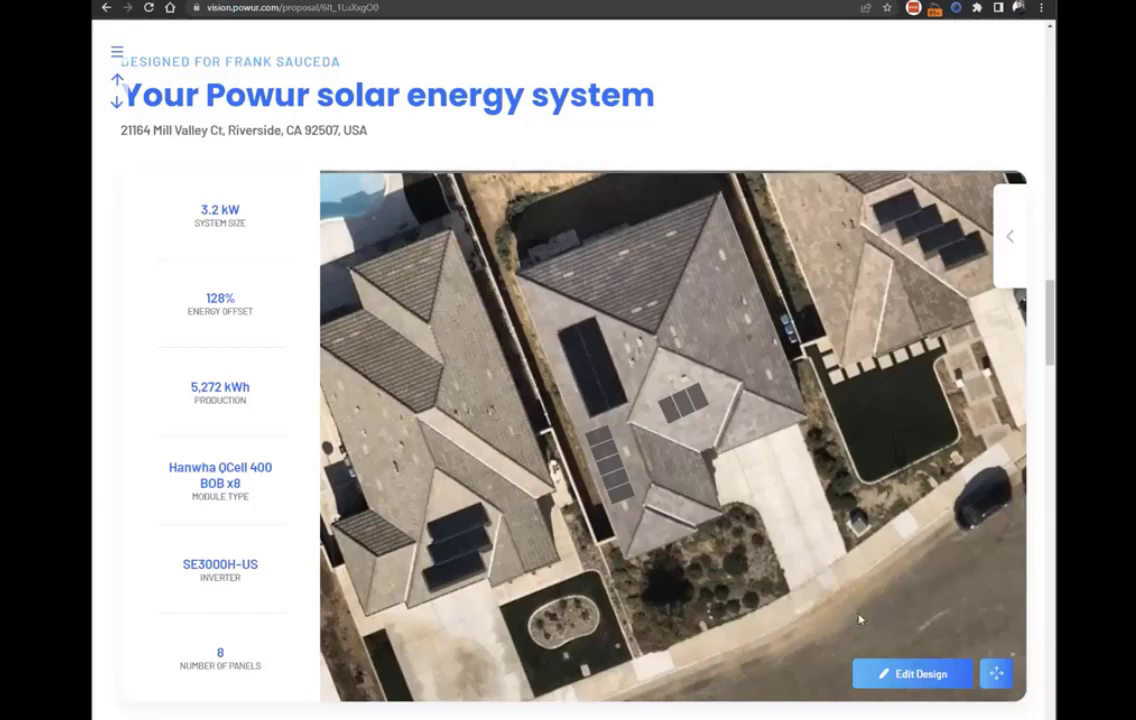
Reopen the roof design to examine the roof attributes of Install Area 1, and return to the proposal discarding unsaved changes
left_click(907, 676)
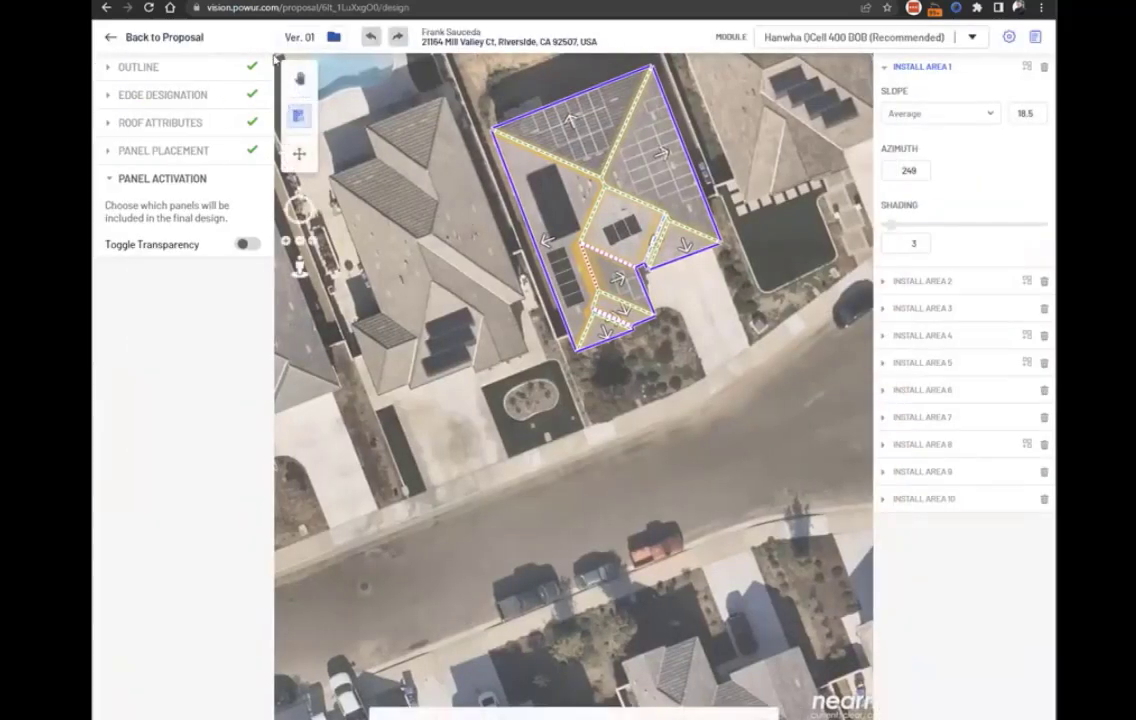
left_click(158, 123)
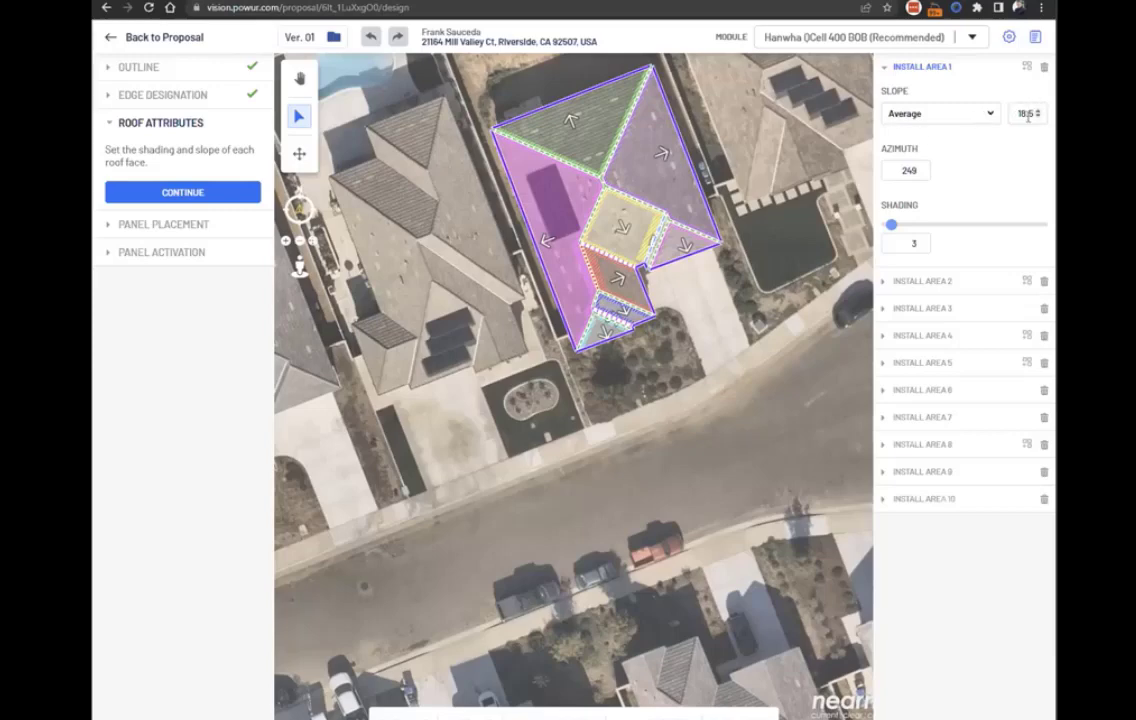
left_click(111, 38)
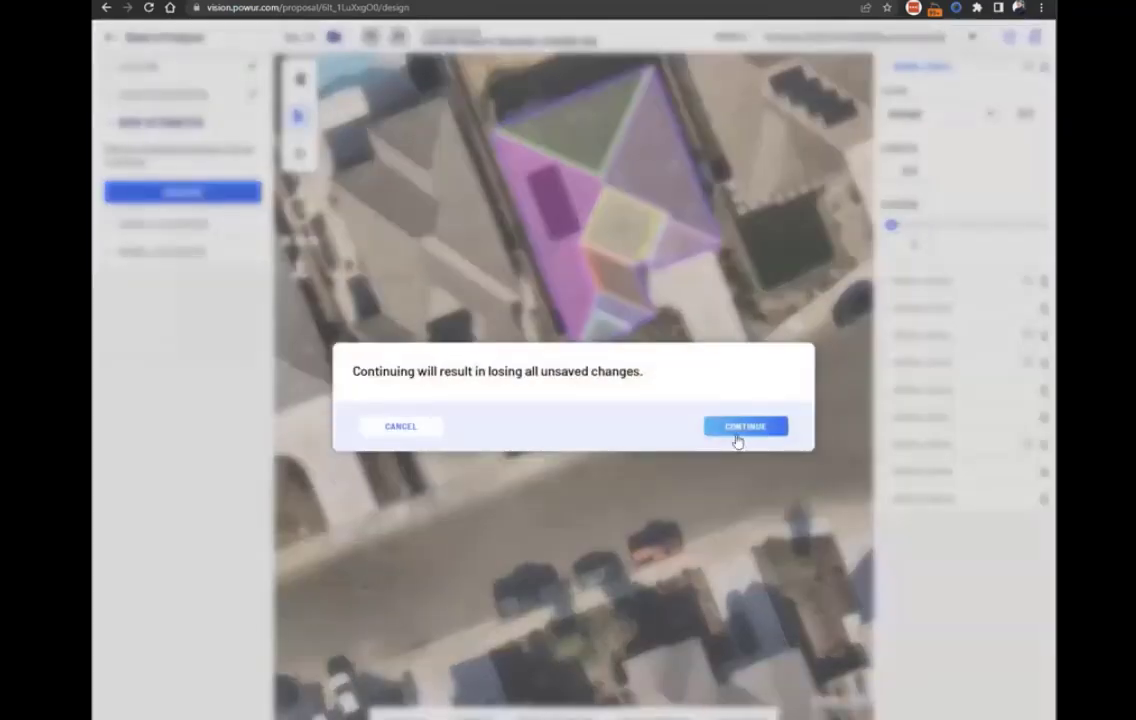
left_click(745, 427)
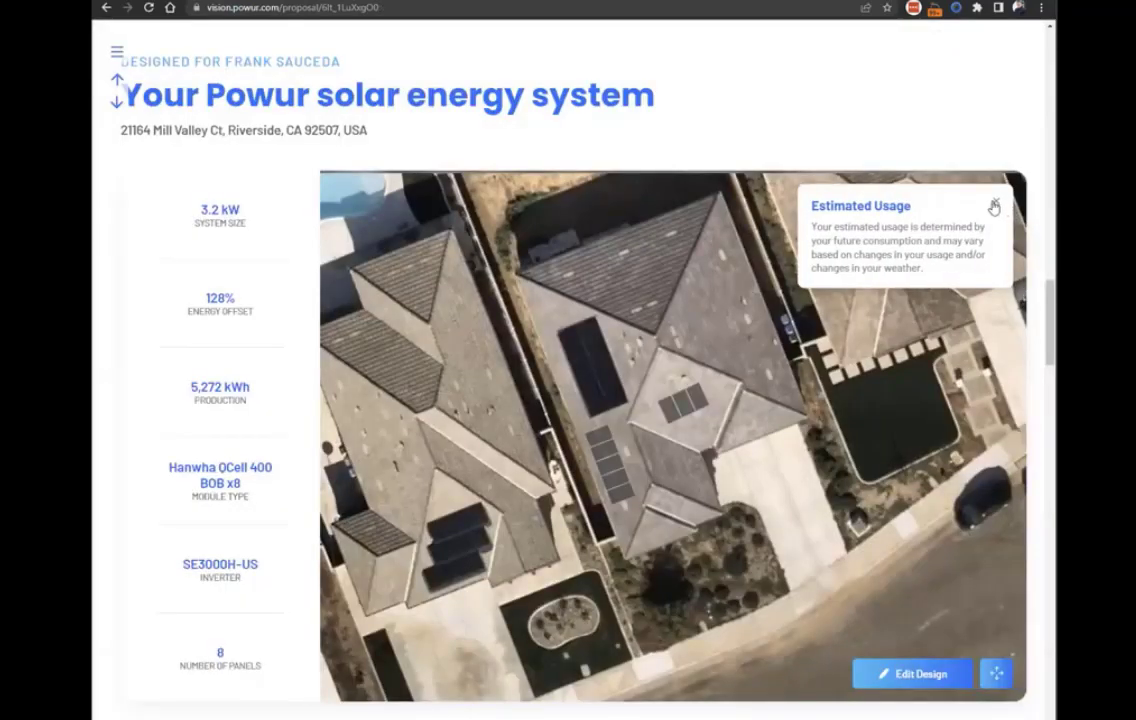